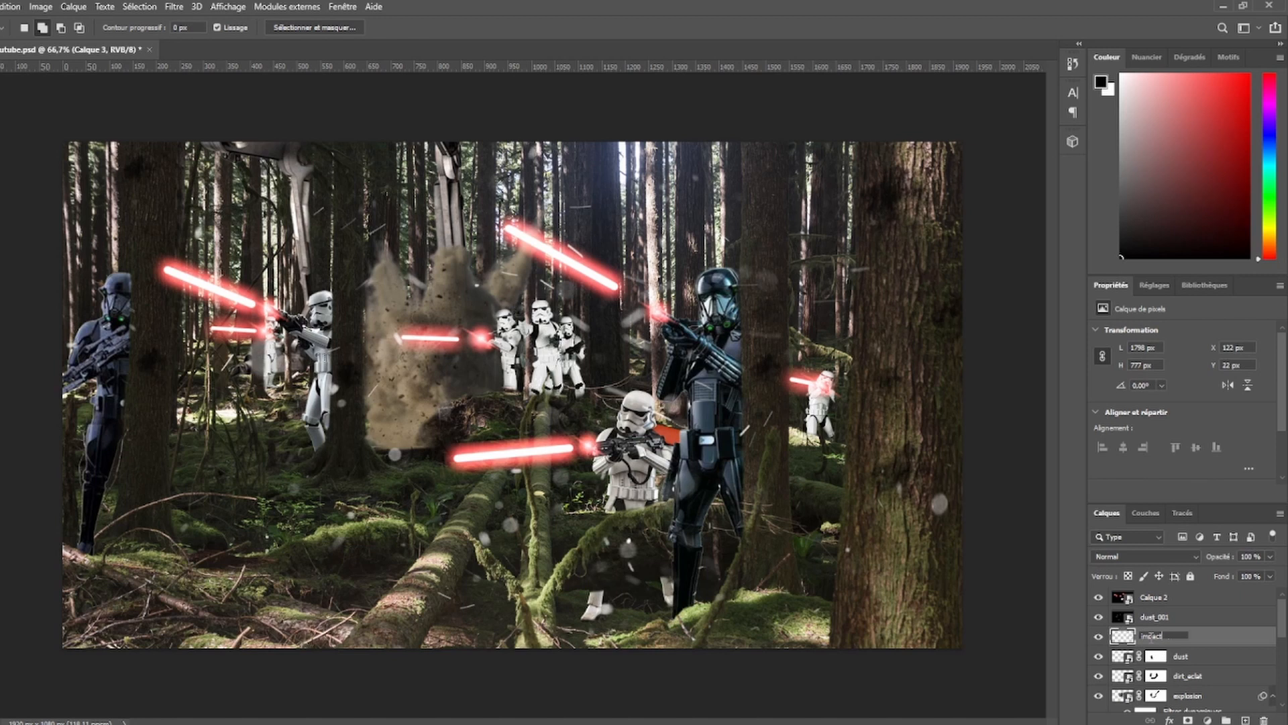
- Finish naming the layer impact and select the stormtrooper_groupe layer after checking what it contains
{"action": "key", "text": "Return"}
{"action": "scroll", "coordinate": [1184, 621], "scroll_direction": "down", "scroll_amount": 5}
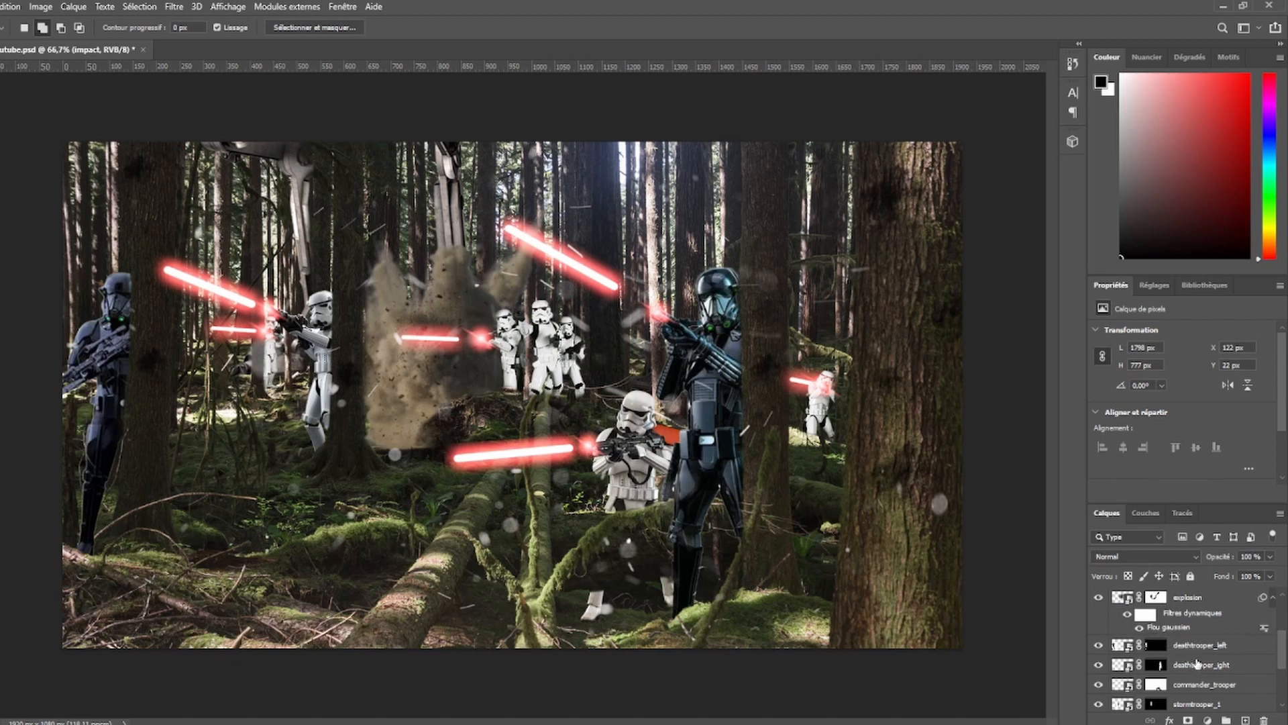
{"action": "scroll", "coordinate": [1198, 665], "scroll_direction": "down", "scroll_amount": 2}
{"action": "scroll", "coordinate": [1195, 661], "scroll_direction": "down", "scroll_amount": 1}
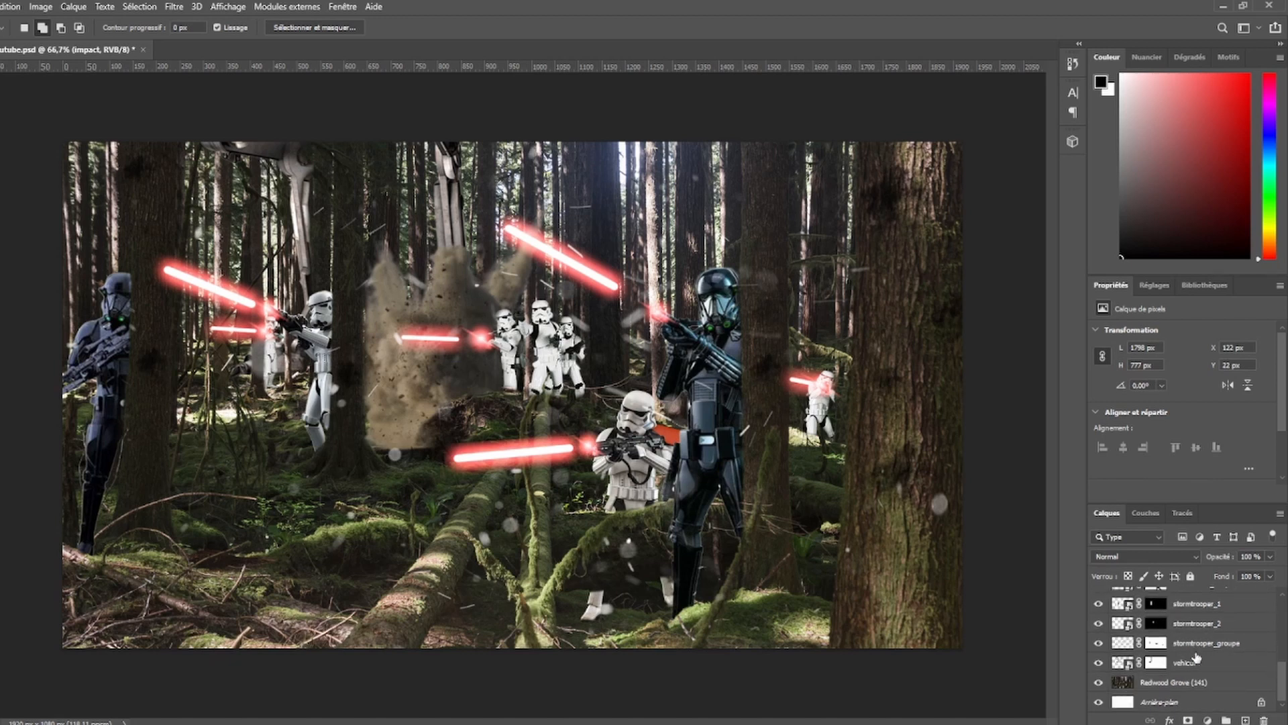
{"action": "left_click", "coordinate": [1099, 644]}
{"action": "left_click", "coordinate": [1099, 643]}
{"action": "left_click", "coordinate": [1122, 642]}
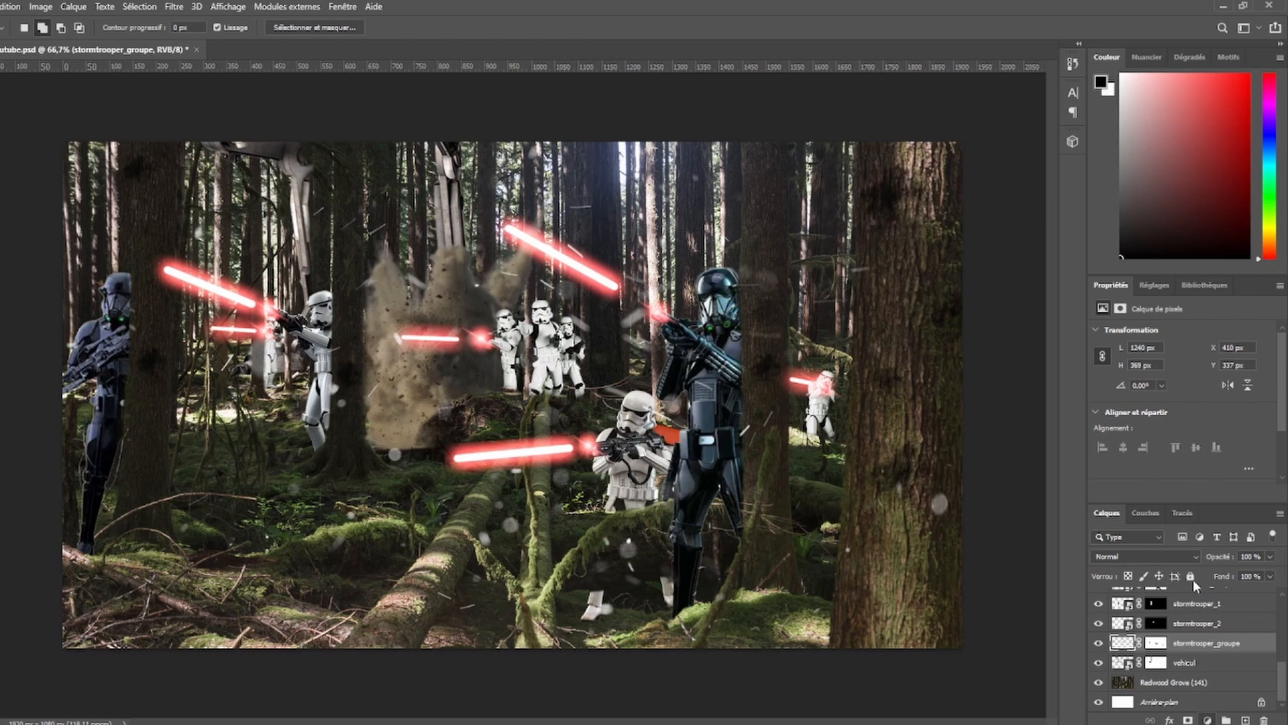
{"action": "left_click", "coordinate": [1168, 535]}
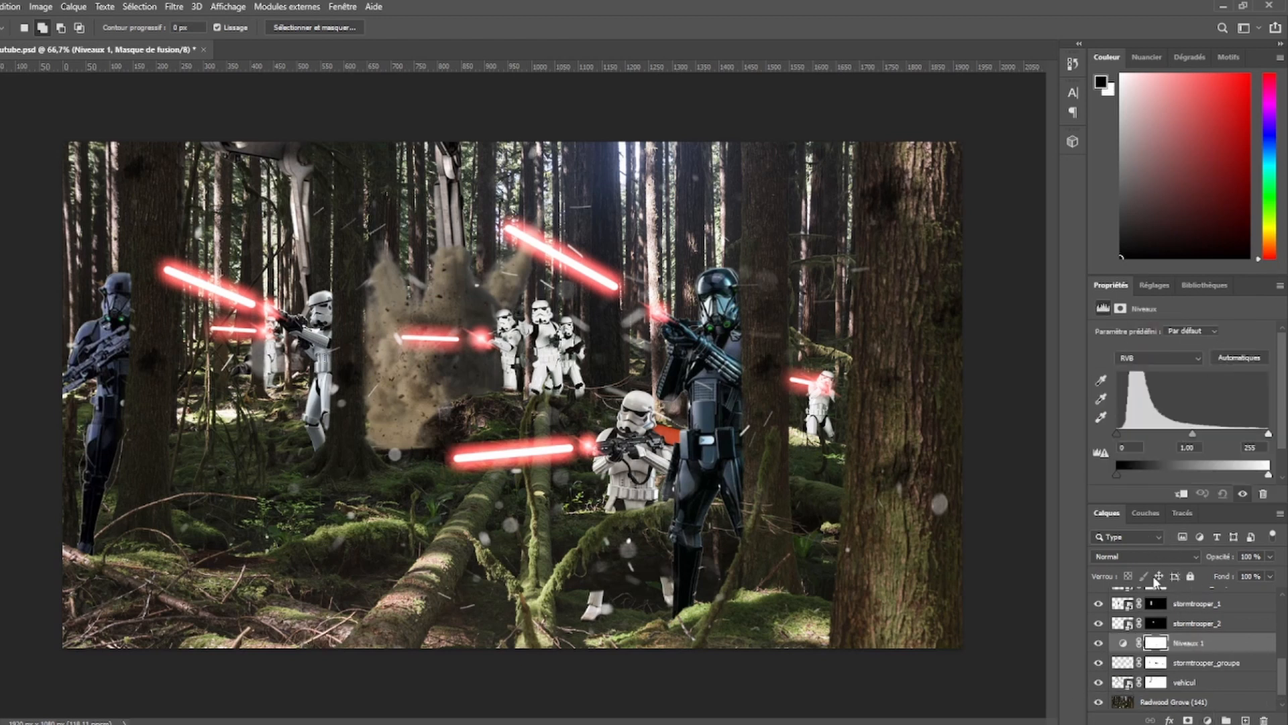
{"action": "left_click", "coordinate": [1183, 494]}
{"action": "left_click_drag", "start_coordinate": [1194, 433], "coordinate": [1230, 434]}
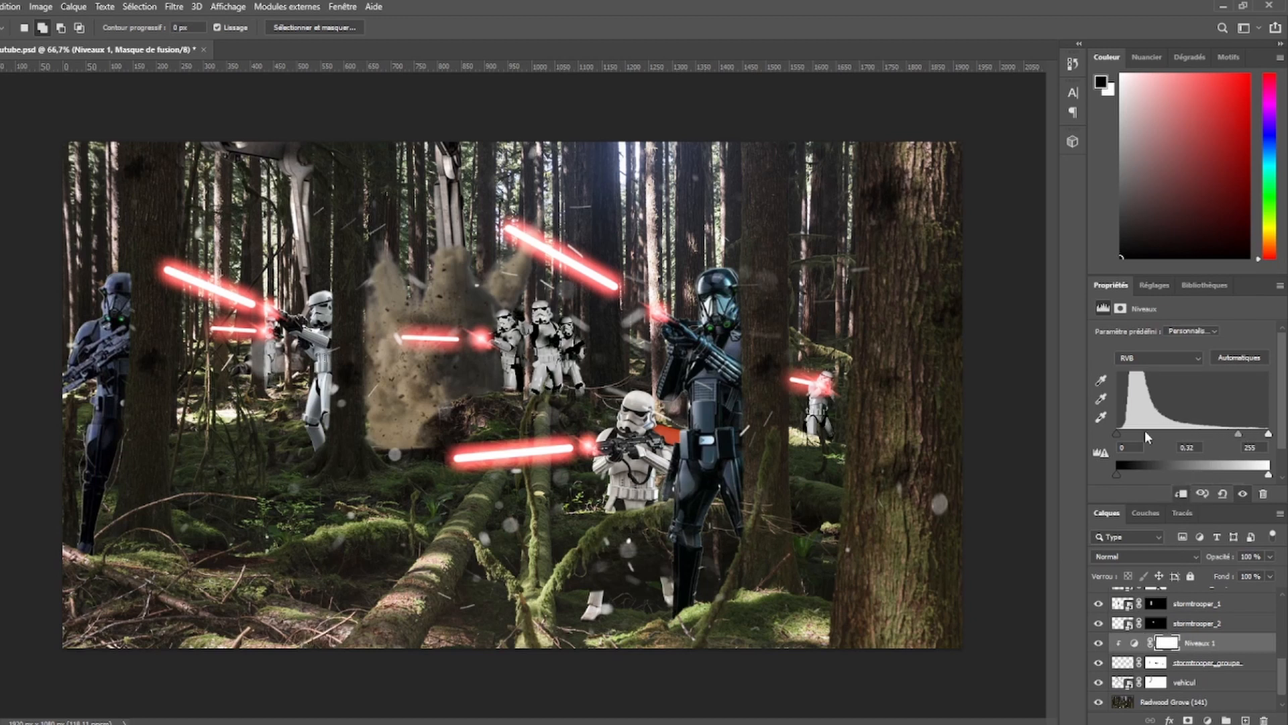
{"action": "left_click_drag", "start_coordinate": [1116, 434], "coordinate": [1180, 433]}
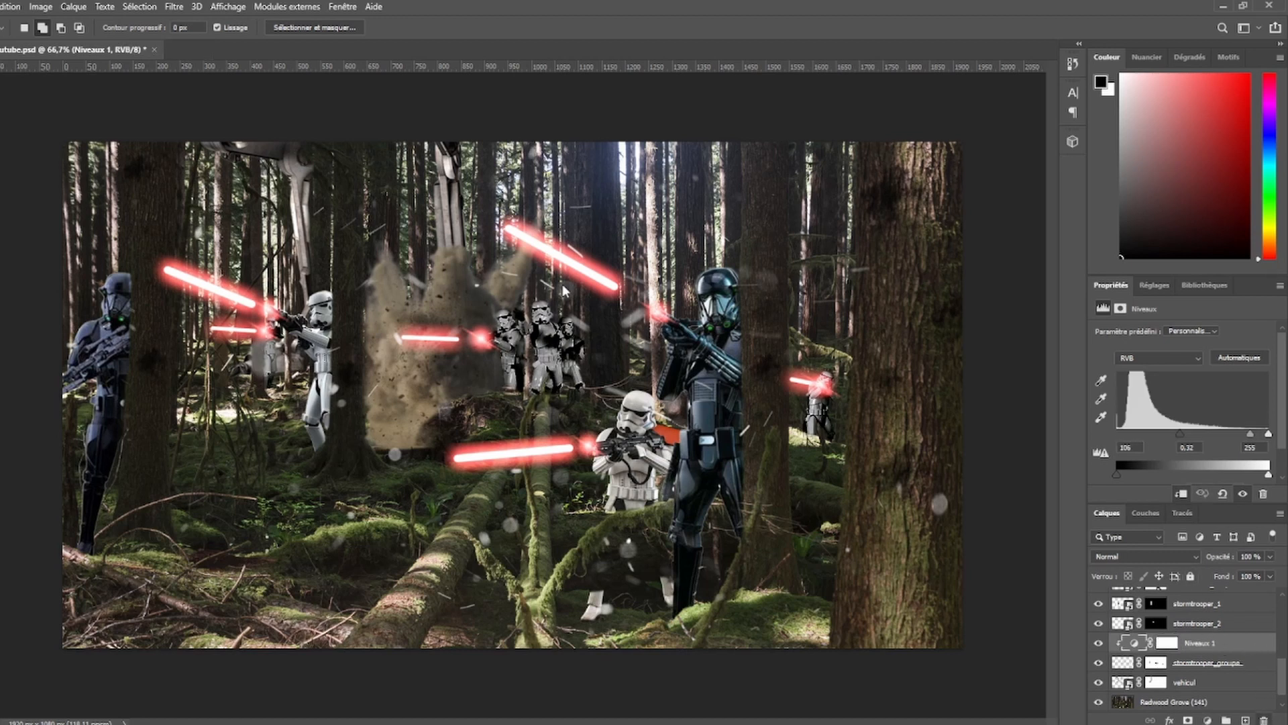
{"action": "key", "text": "Delete"}
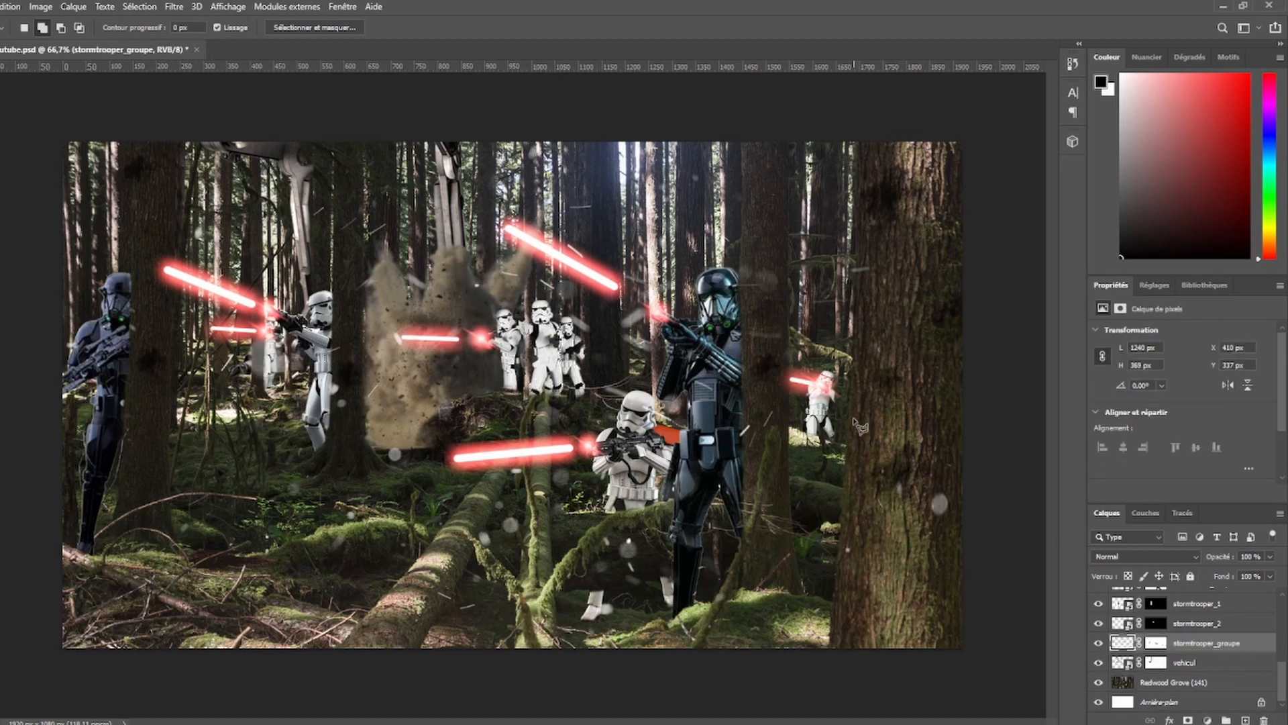
- Copy the lone stormtrooper beside the large right-hand tree from the stormtrooper_groupe layer onto its own layer
{"action": "mouse_move", "coordinate": [795, 349]}
{"action": "left_mouse_down"}
{"action": "mouse_move", "coordinate": [803, 456]}
{"action": "mouse_move", "coordinate": [866, 465]}
{"action": "mouse_move", "coordinate": [865, 343]}
{"action": "mouse_move", "coordinate": [793, 342]}
{"action": "left_mouse_up"}
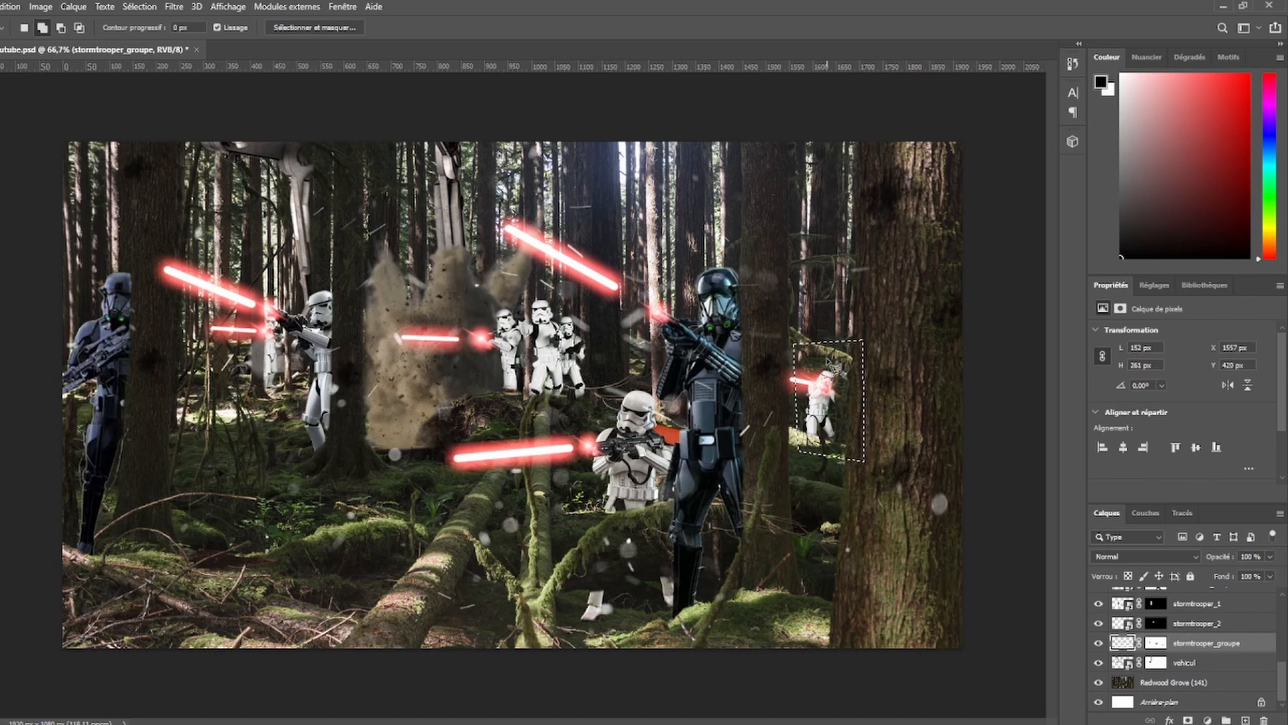
{"action": "key", "text": "ctrl+j"}
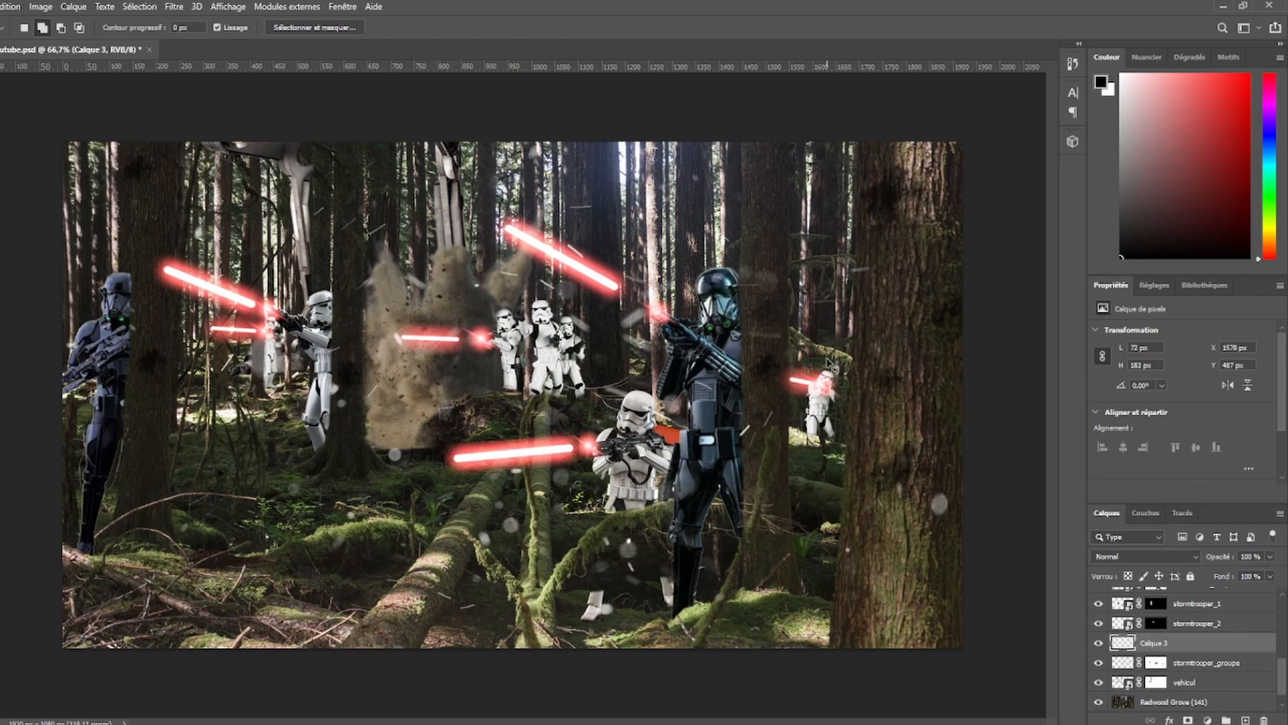
- Compare the stormtrooper_groupe layer with the copied trooper layer by toggling the visibility of each
{"action": "left_click", "coordinate": [1099, 662]}
{"action": "left_click", "coordinate": [1099, 663]}
{"action": "left_click", "coordinate": [1099, 663]}
{"action": "left_click", "coordinate": [1099, 663]}
{"action": "left_click", "coordinate": [1098, 643]}
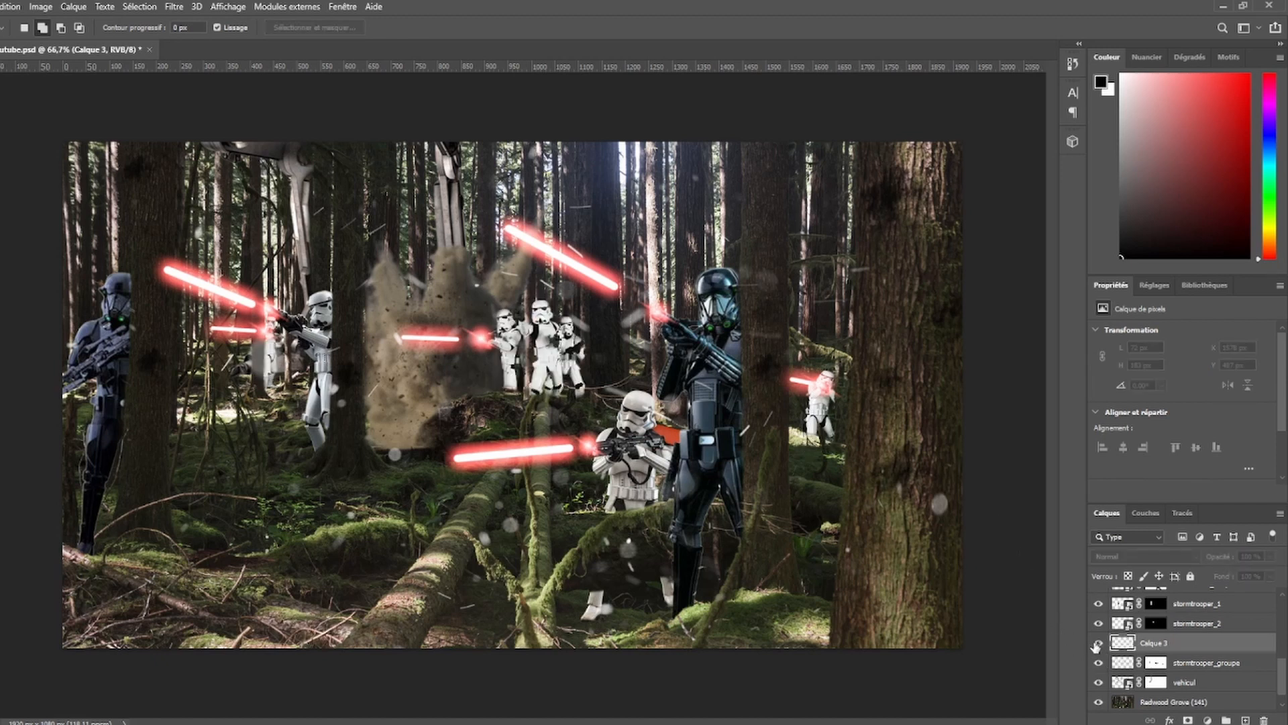
{"action": "left_click", "coordinate": [1098, 643]}
{"action": "left_click", "coordinate": [1098, 643]}
{"action": "left_click", "coordinate": [1099, 642]}
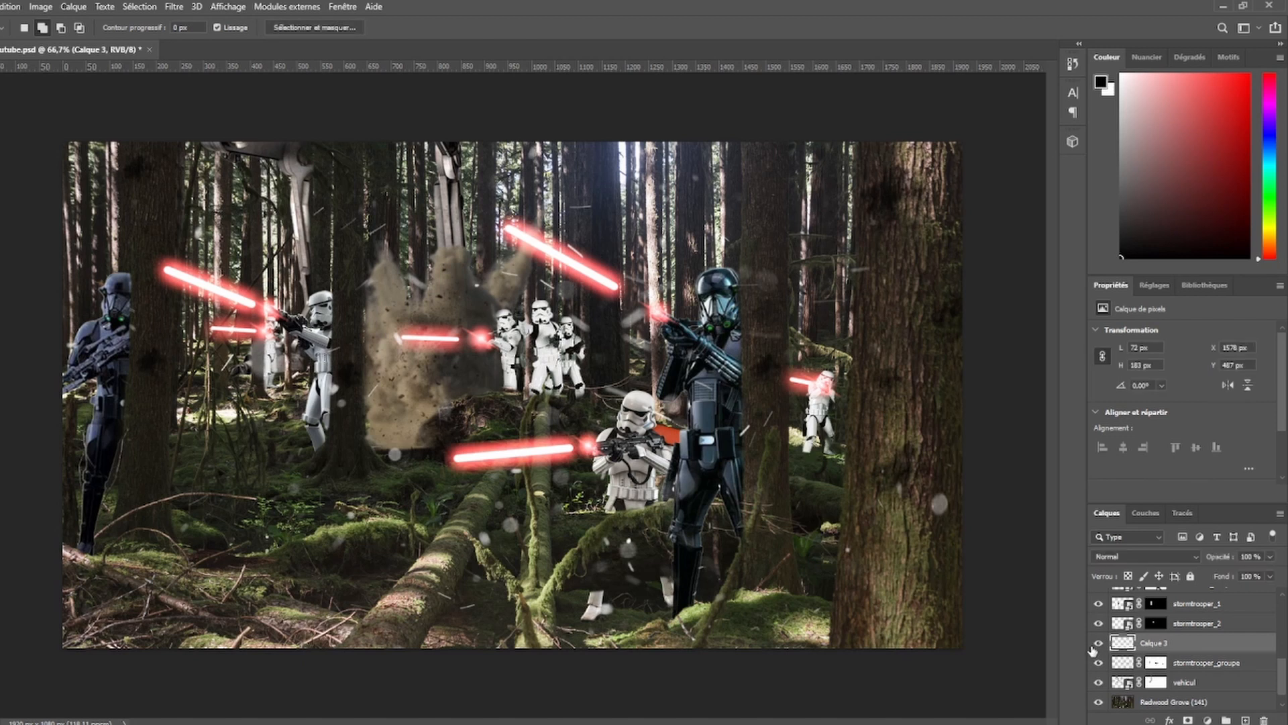
{"action": "left_click", "coordinate": [1099, 643]}
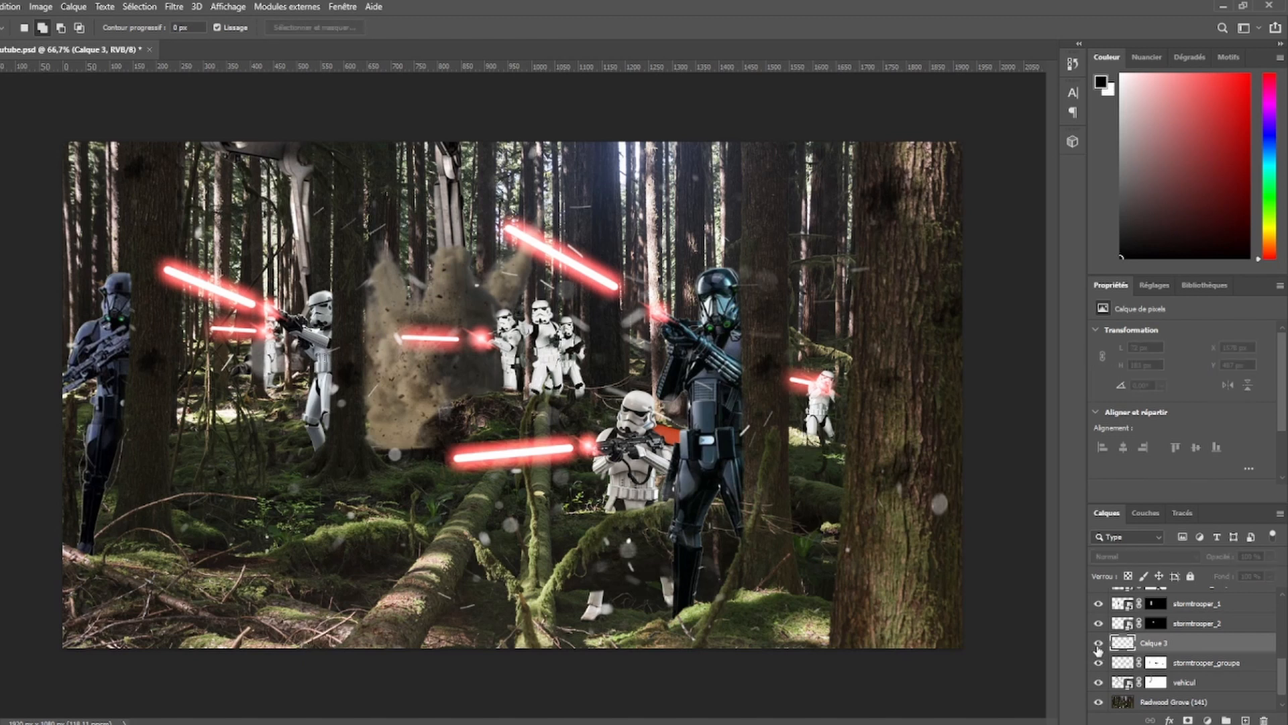
{"action": "left_click", "coordinate": [1098, 645]}
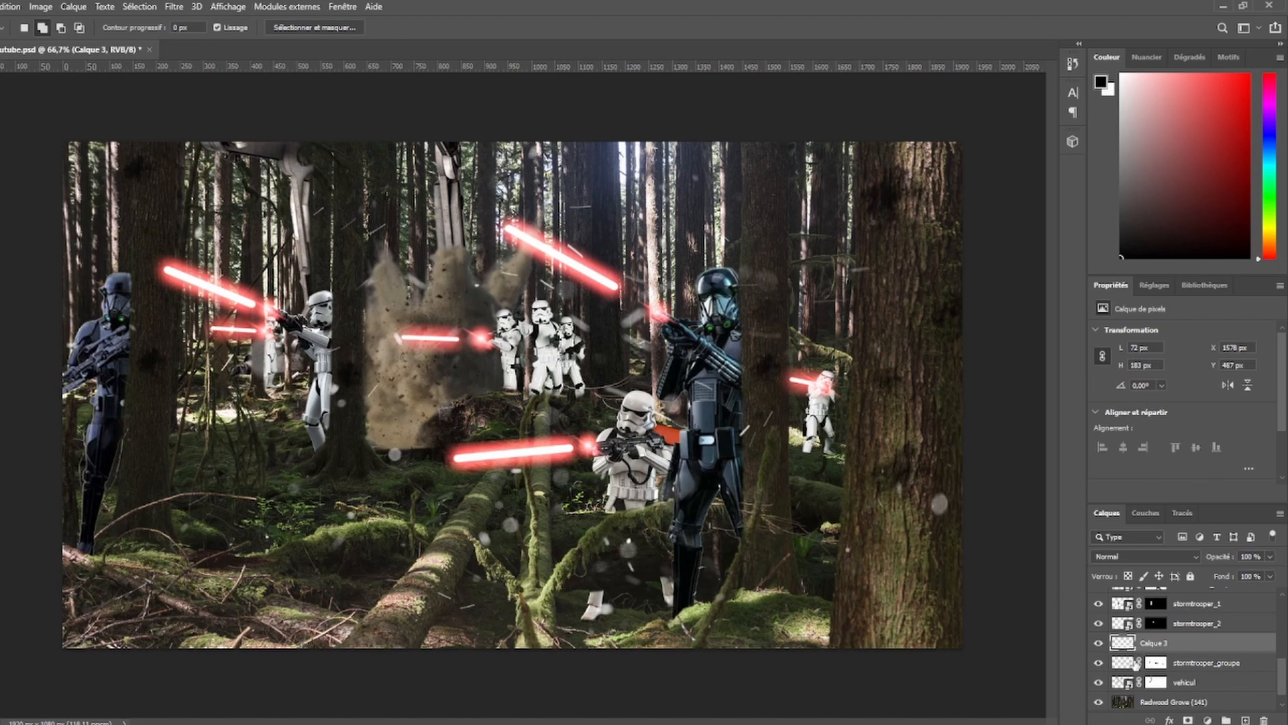
- Hide the copied trooper layer and paint black on the stormtrooper_groupe mask to remove the original lone stormtrooper
{"action": "left_click", "coordinate": [1198, 664]}
{"action": "left_click", "coordinate": [1098, 643]}
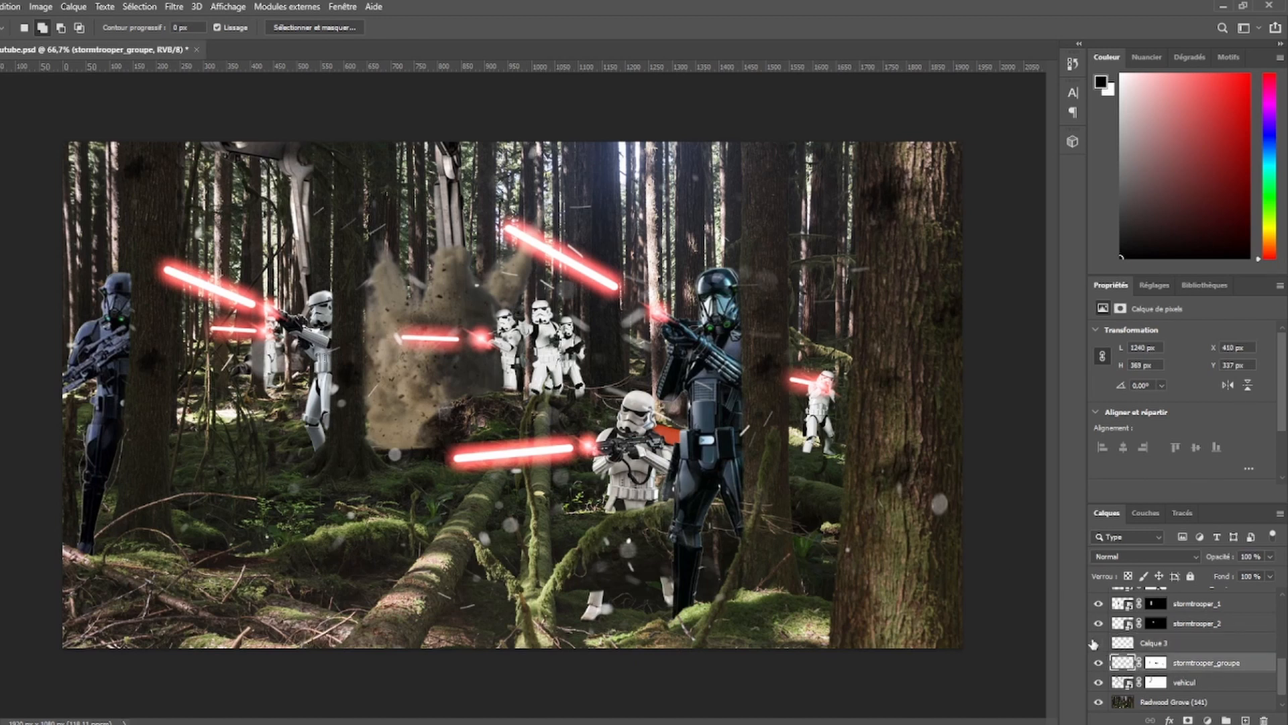
{"action": "key", "text": "b"}
{"action": "left_click", "coordinate": [1163, 664]}
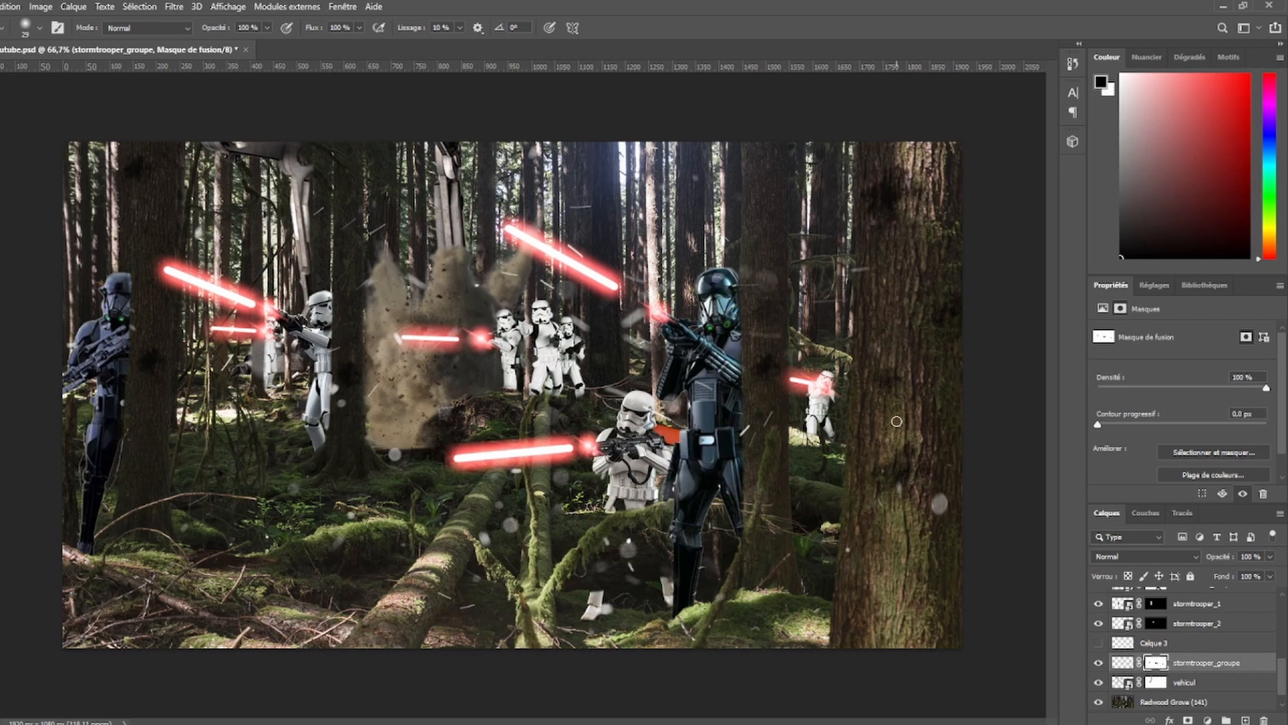
{"action": "mouse_move", "coordinate": [815, 444]}
{"action": "left_mouse_down"}
{"action": "mouse_move", "coordinate": [829, 429]}
{"action": "mouse_move", "coordinate": [788, 423]}
{"action": "mouse_move", "coordinate": [847, 414]}
{"action": "mouse_move", "coordinate": [805, 400]}
{"action": "mouse_move", "coordinate": [851, 375]}
{"action": "left_mouse_up"}
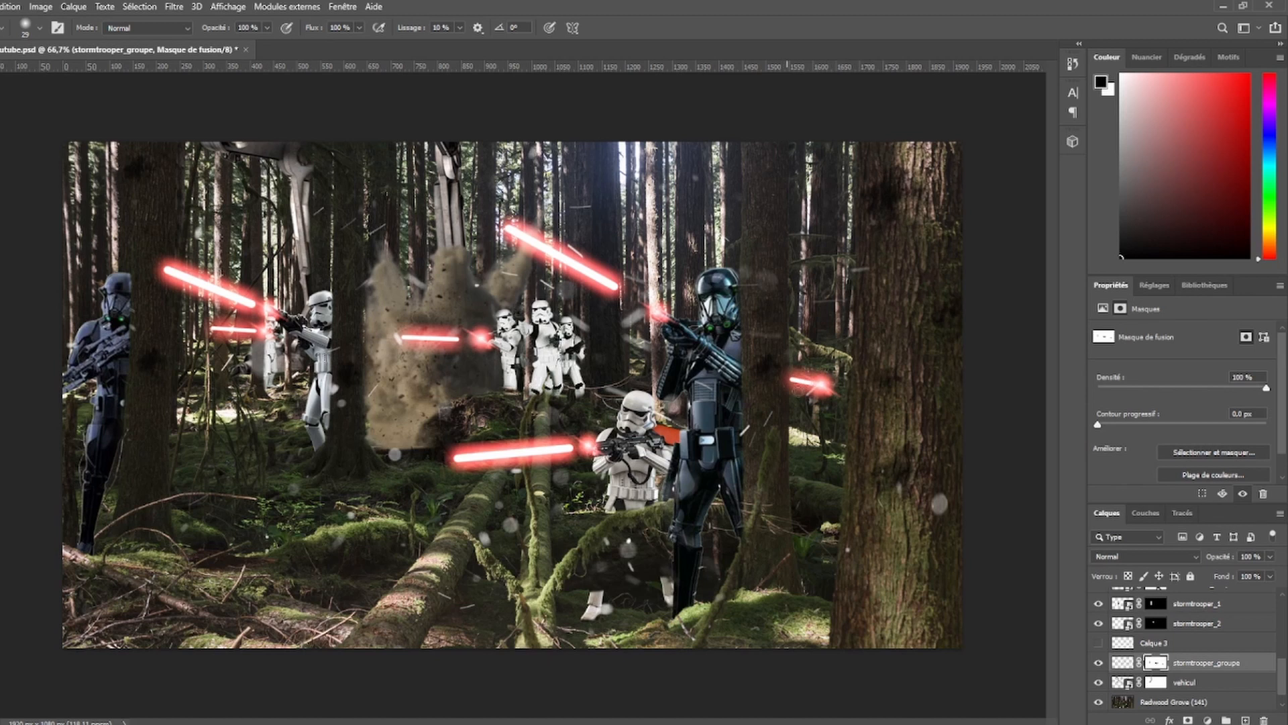
- Show the copied trooper layer Calque 3 again and add a layer mask to it
{"action": "left_click", "coordinate": [1098, 643]}
{"action": "left_click", "coordinate": [1176, 645]}
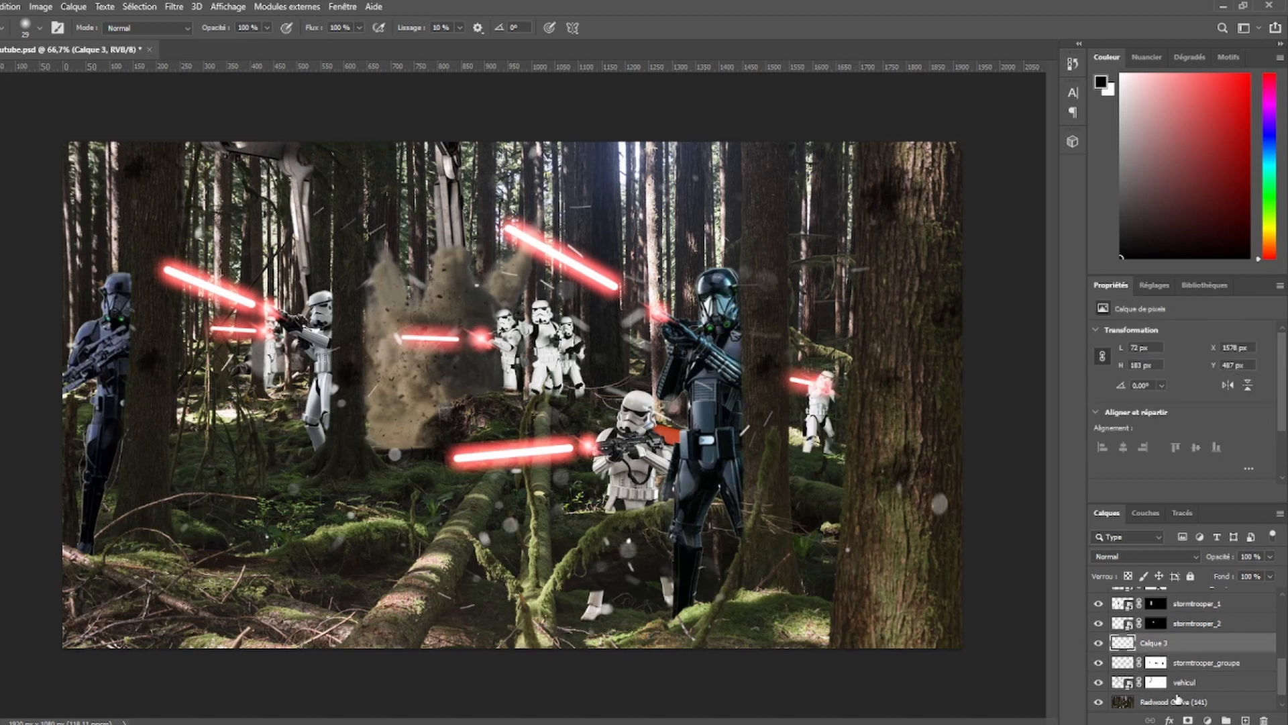
{"action": "left_click", "coordinate": [1187, 720]}
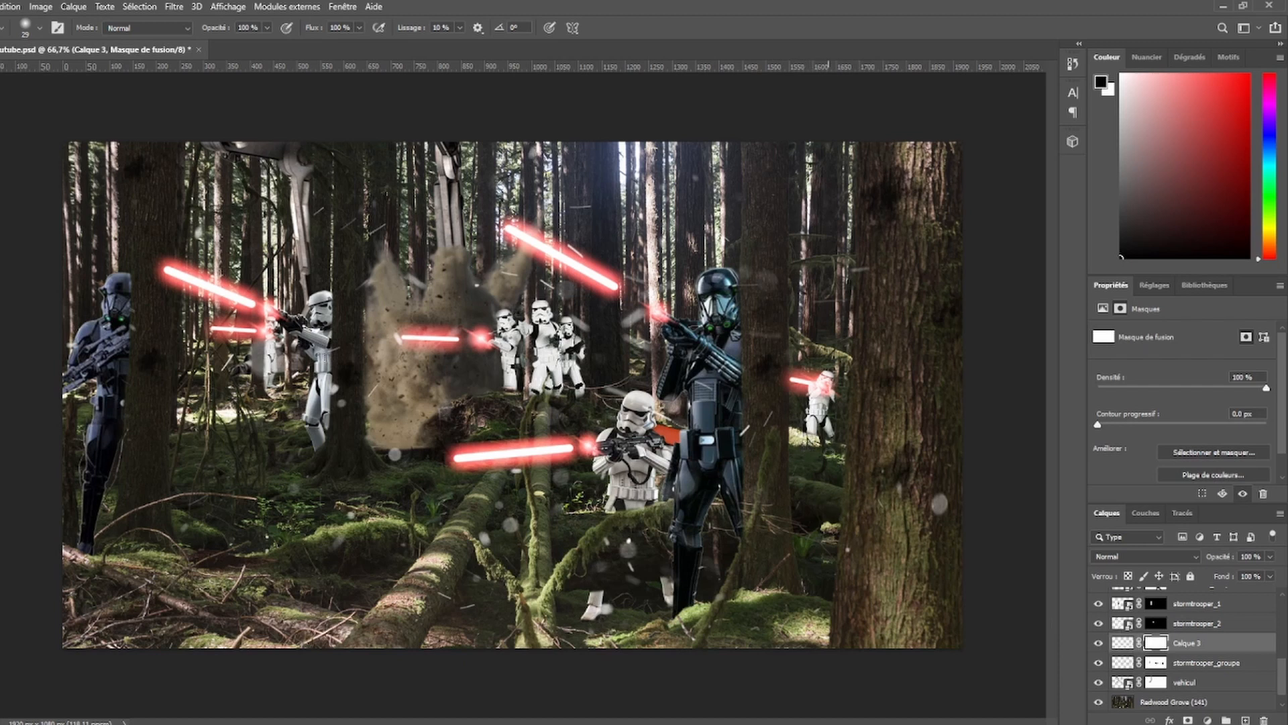
- Refine the Calque 3 mask around the lone trooper's feet with the brush reduced to 15 px
{"action": "key", "text": "ctrl+1"}
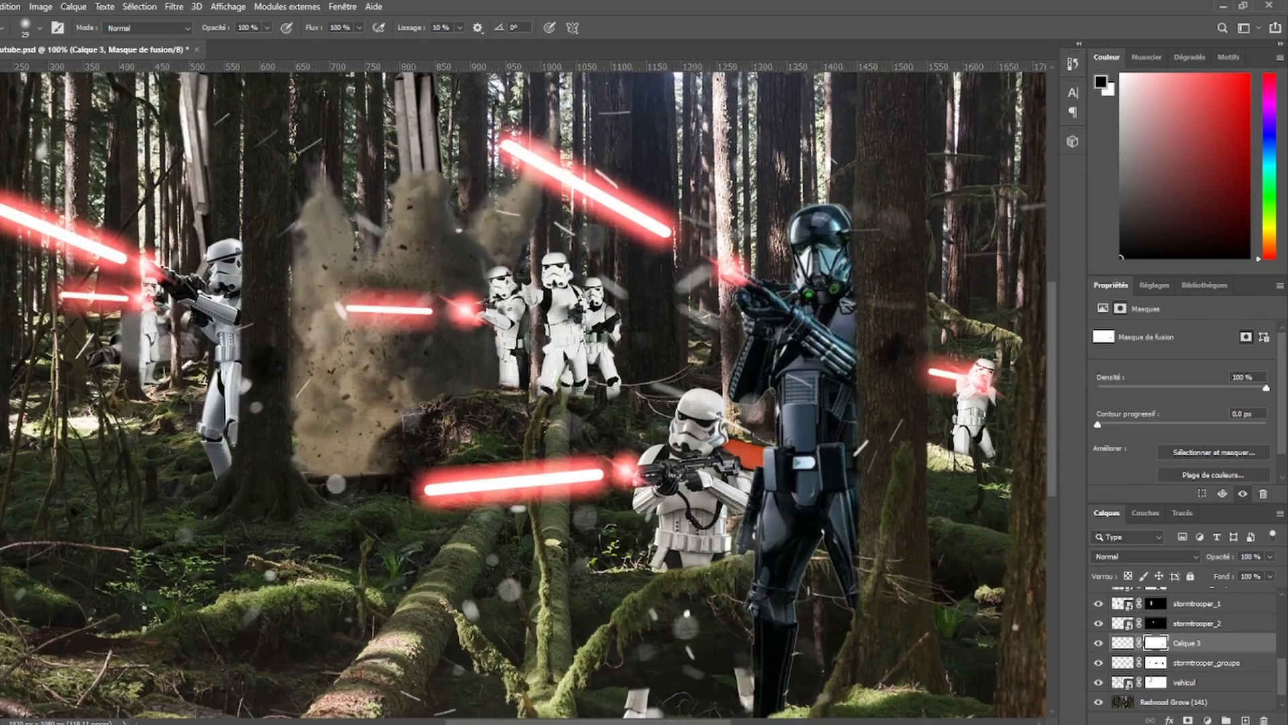
{"action": "left_click_drag", "start_coordinate": [670, 722], "coordinate": [752, 722]}
{"action": "key", "text": "x"}
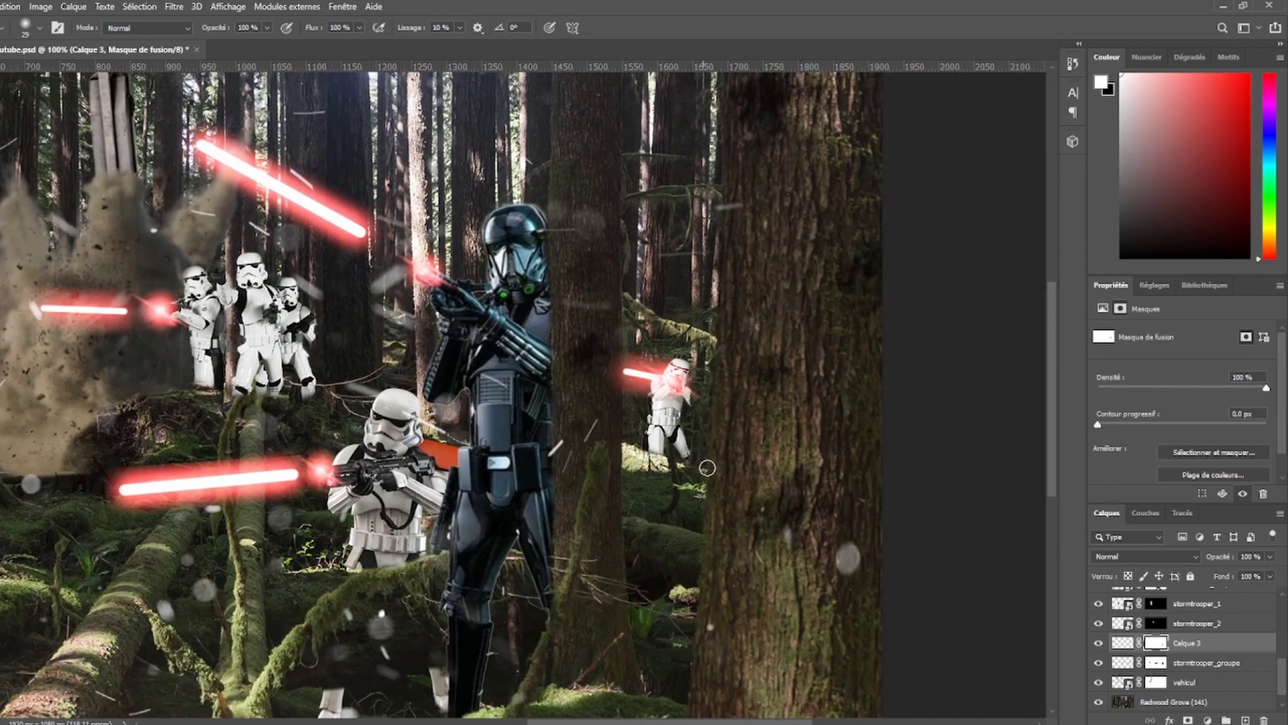
{"action": "key", "text": "bracketleft"}
{"action": "key", "text": "bracketleft"}
{"action": "key", "text": "bracketleft"}
{"action": "key", "text": "x"}
{"action": "key", "text": "ctrl+minus"}
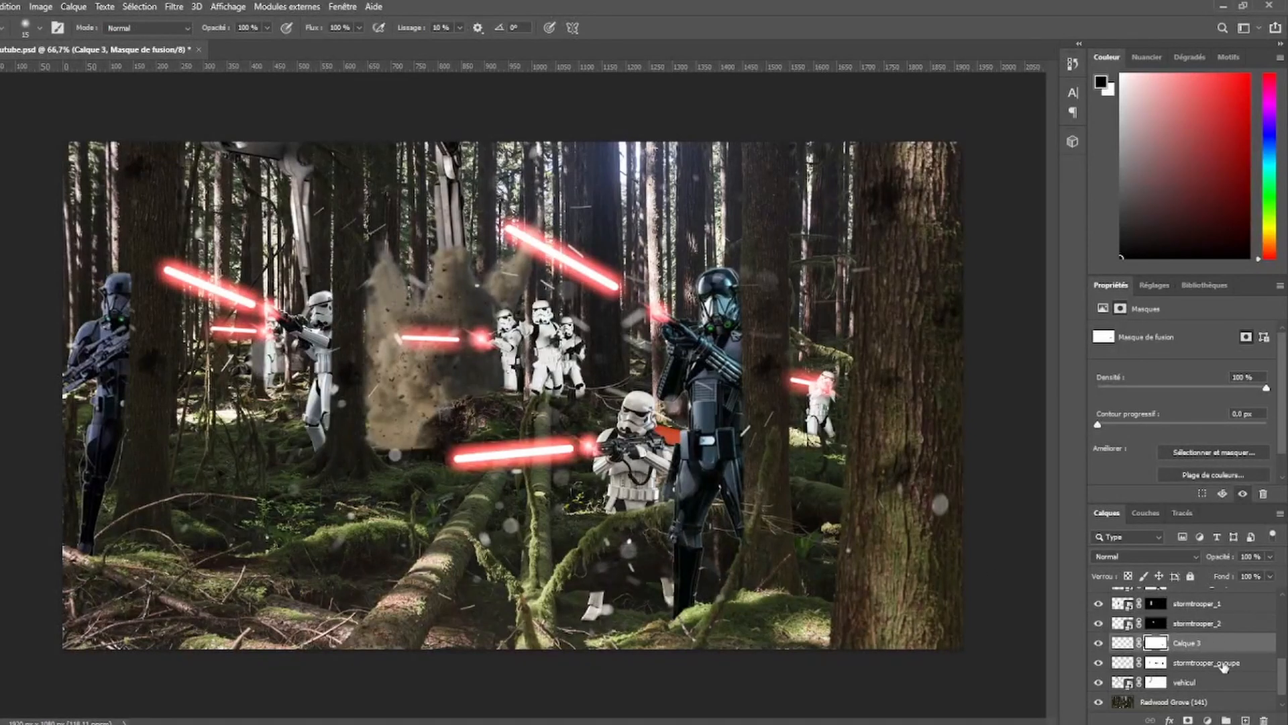
- Rename the Calque 3 layer as stormtrooper_backright
{"action": "double_click", "coordinate": [1188, 643]}
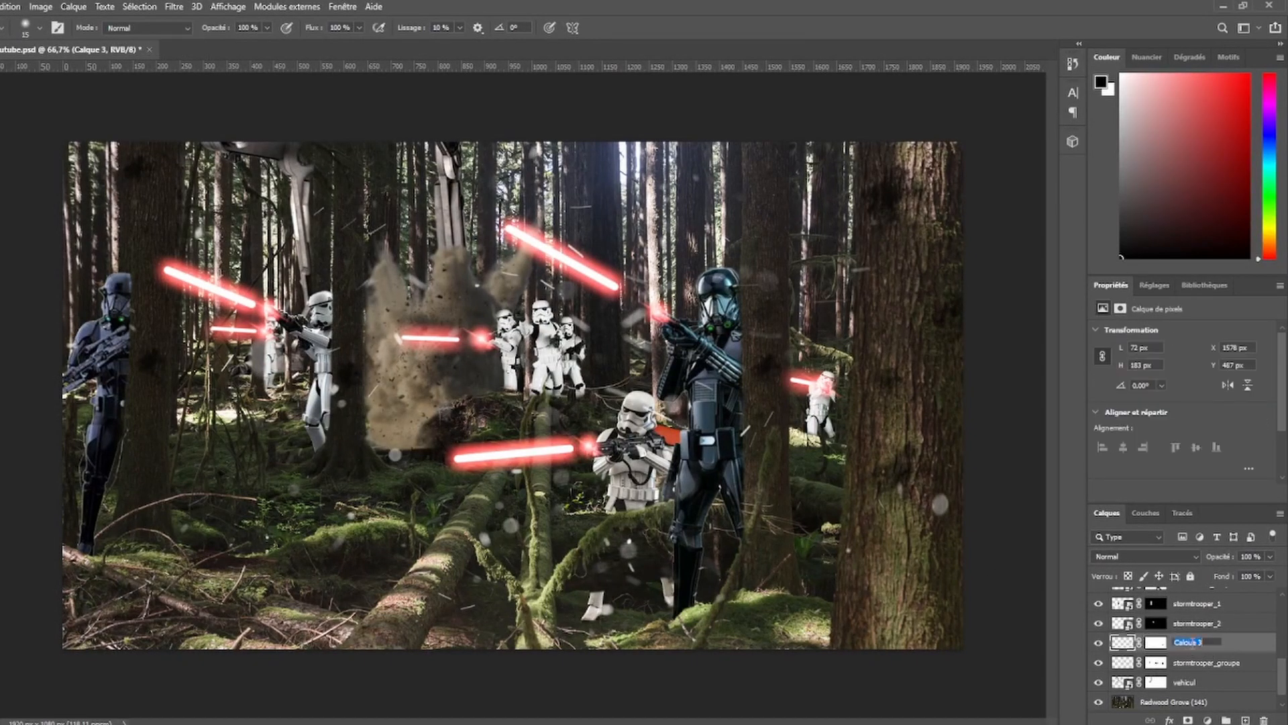
{"action": "key", "text": "BackSpace"}
{"action": "key", "text": "Return"}
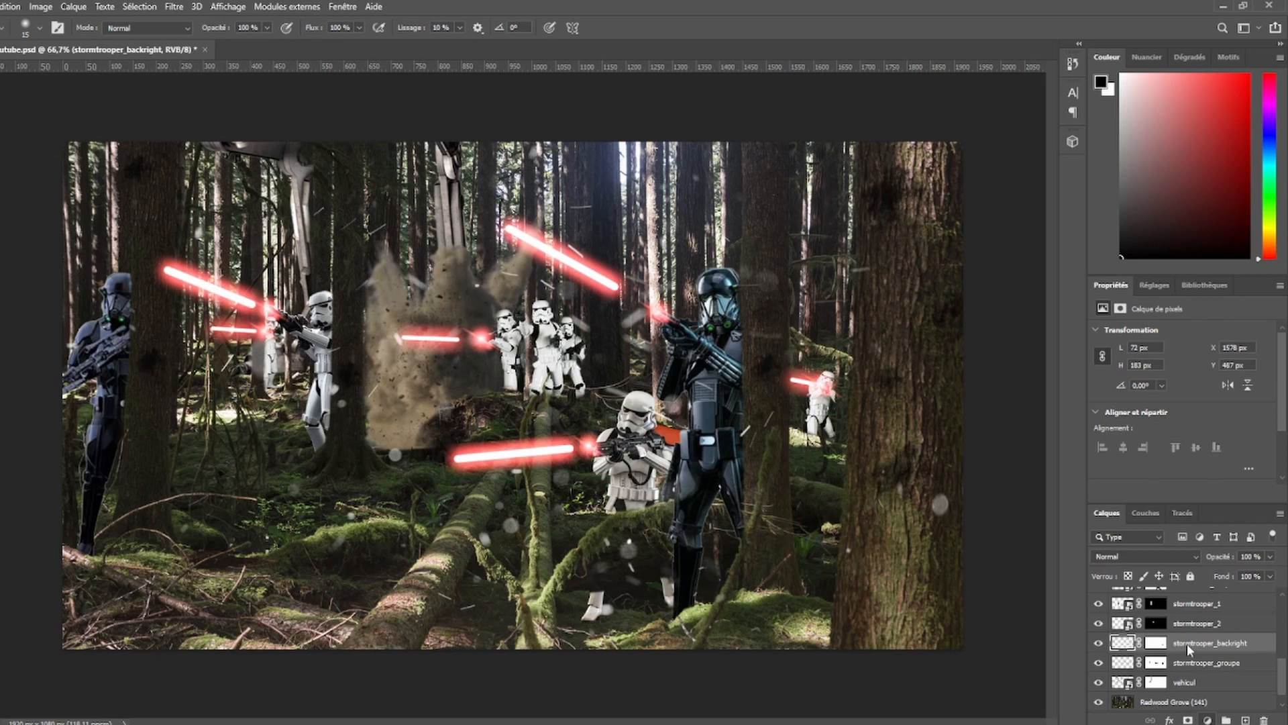
- Add a Levels adjustment layer above stormtrooper_backright and clip it to that layer
{"action": "left_click", "coordinate": [1184, 538]}
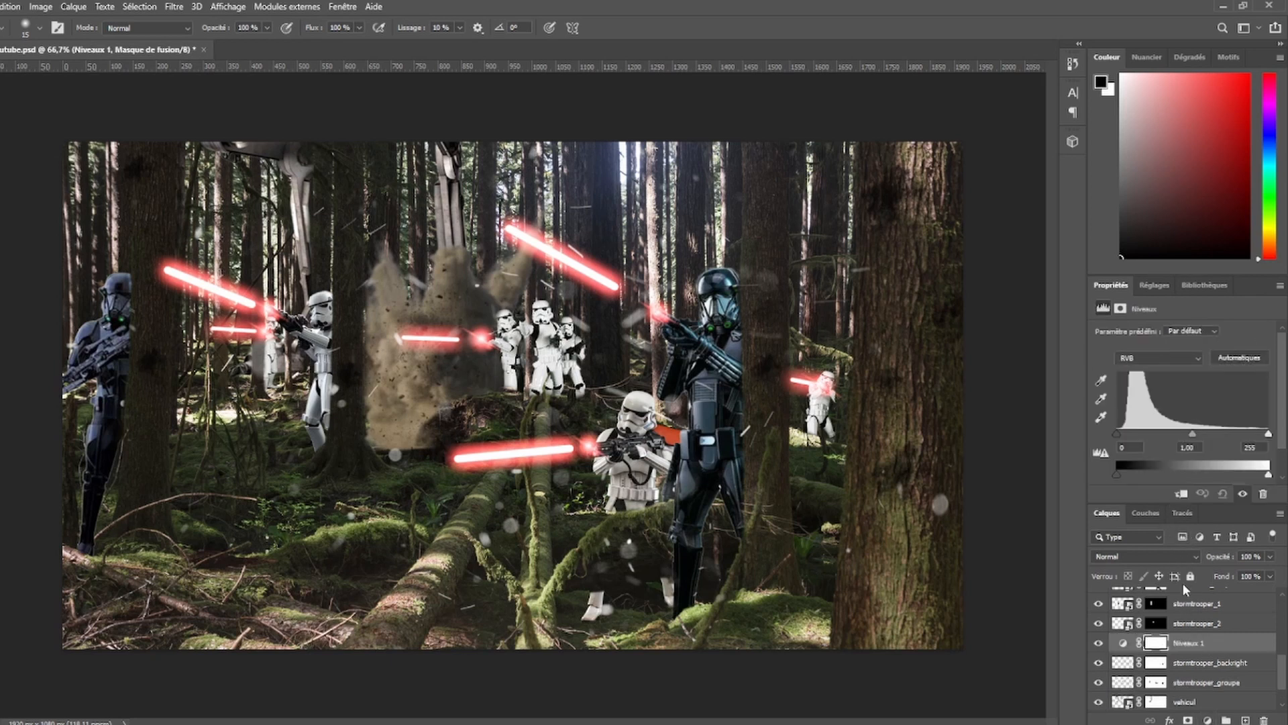
{"action": "left_click", "coordinate": [1122, 649], "text": "alt"}
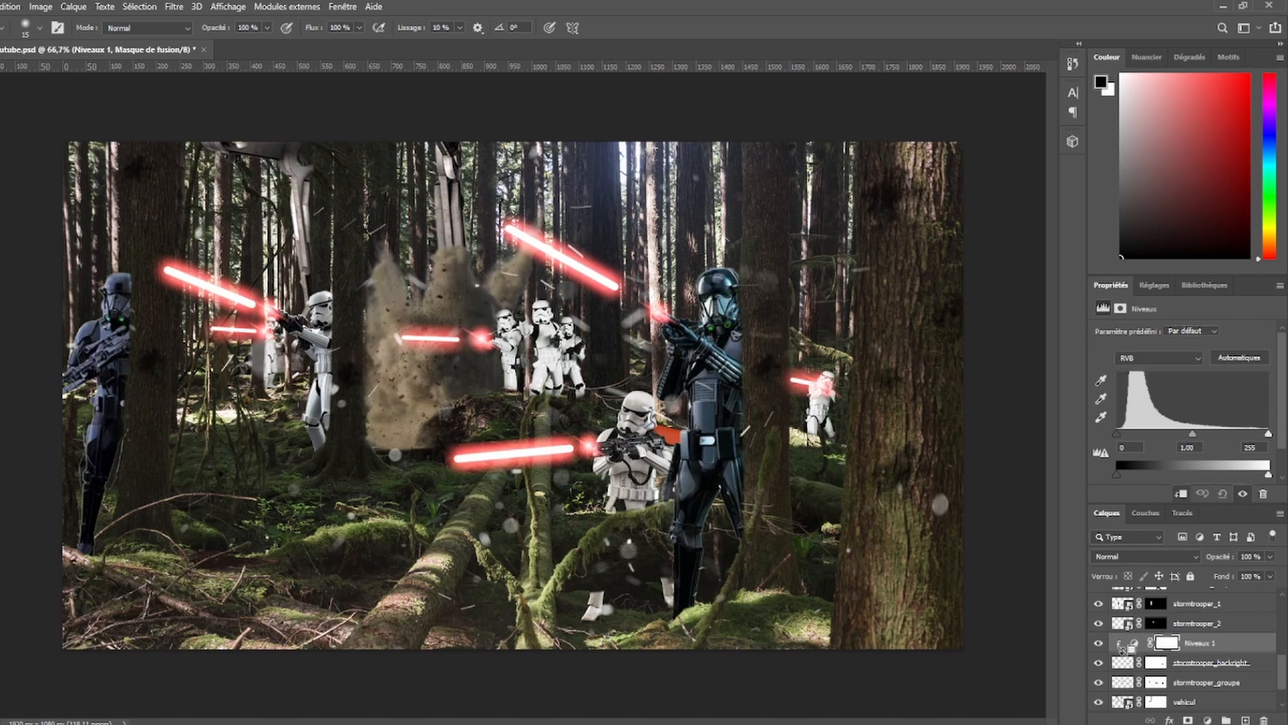
{"action": "left_click", "coordinate": [1121, 648], "text": "alt"}
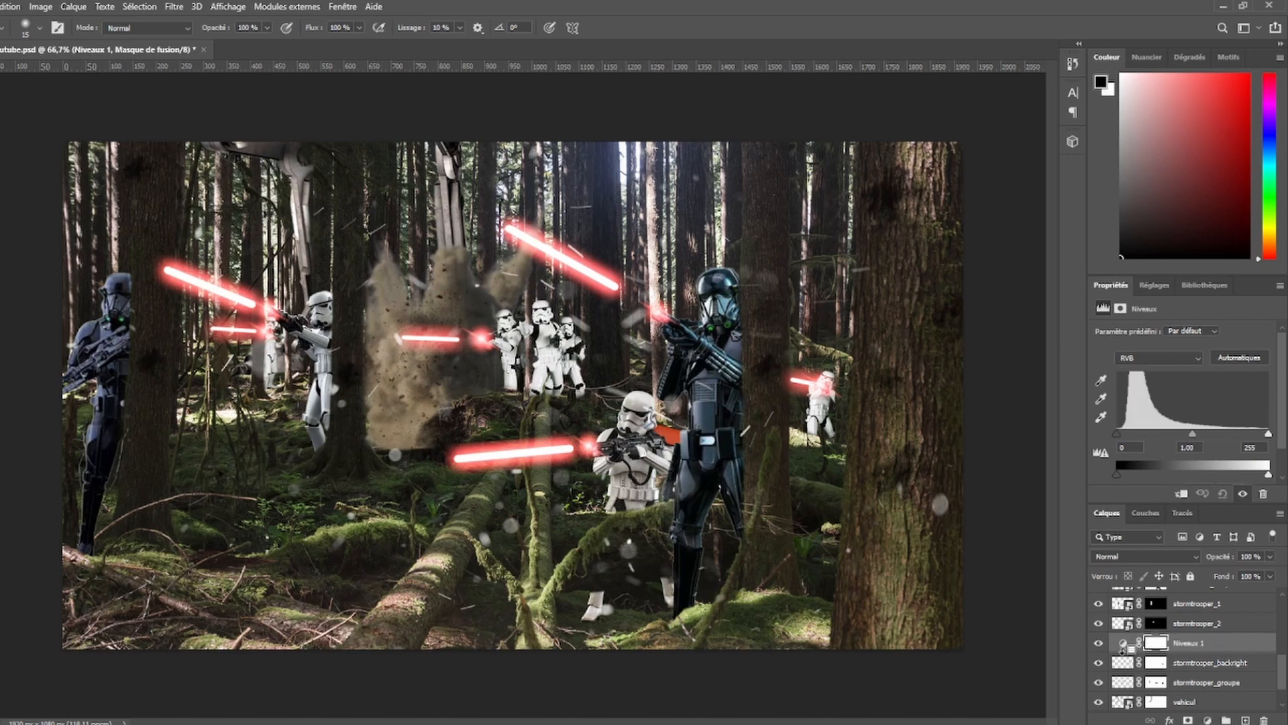
{"action": "left_click", "coordinate": [1122, 648], "text": "alt"}
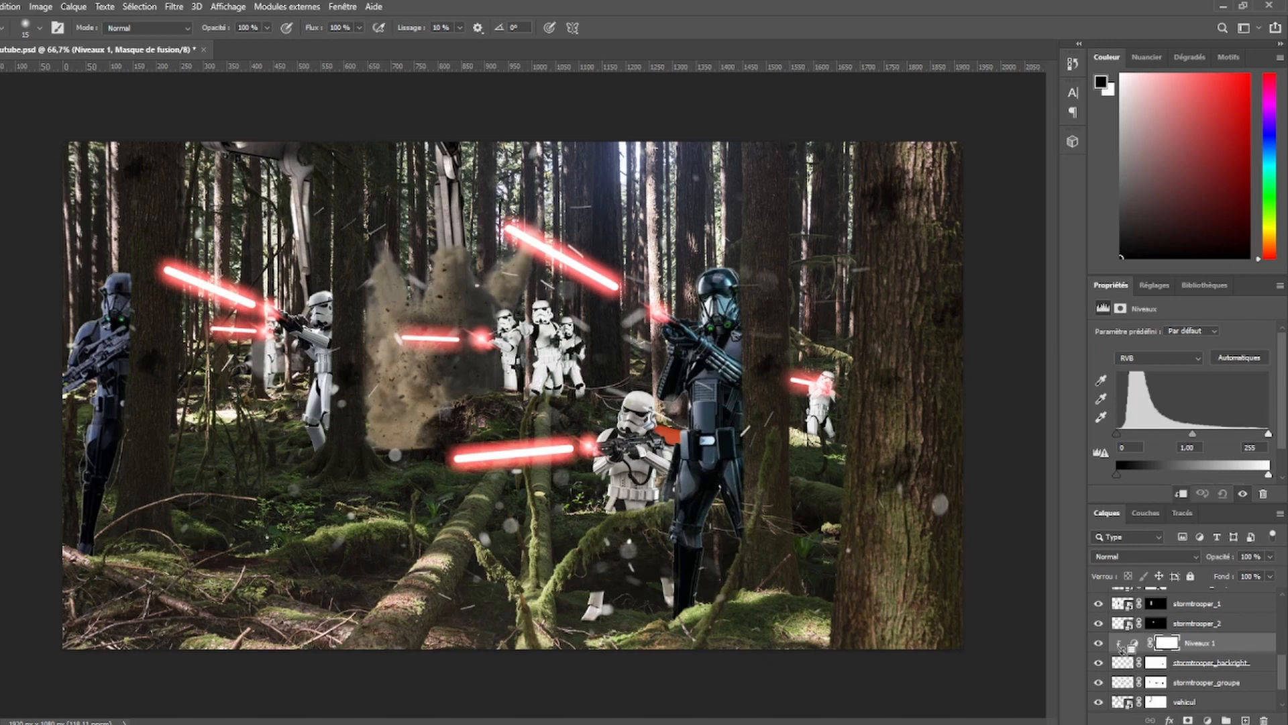
{"action": "left_click", "coordinate": [1122, 648], "text": "alt"}
{"action": "mouse_move", "coordinate": [1192, 433]}
{"action": "left_mouse_down"}
{"action": "mouse_move", "coordinate": [1161, 433]}
{"action": "mouse_move", "coordinate": [1209, 434]}
{"action": "left_mouse_up"}
{"action": "key", "text": "ctrl+z"}
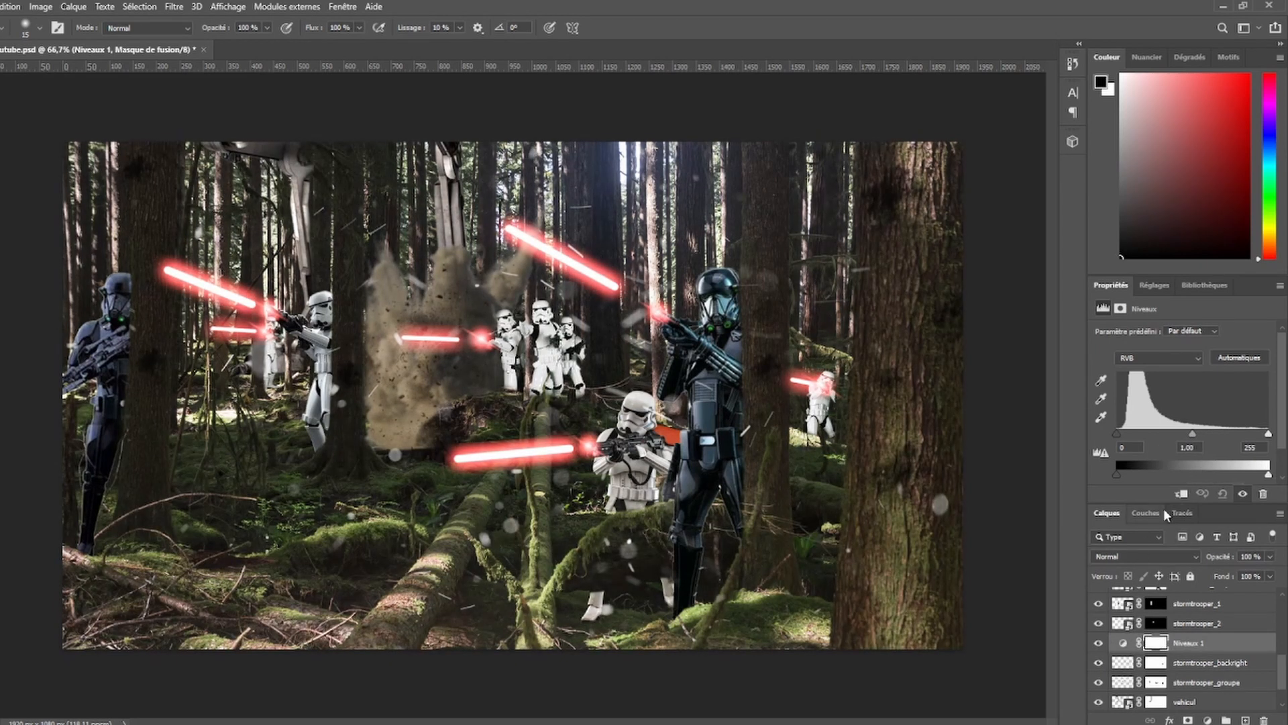
{"action": "left_click", "coordinate": [1182, 495]}
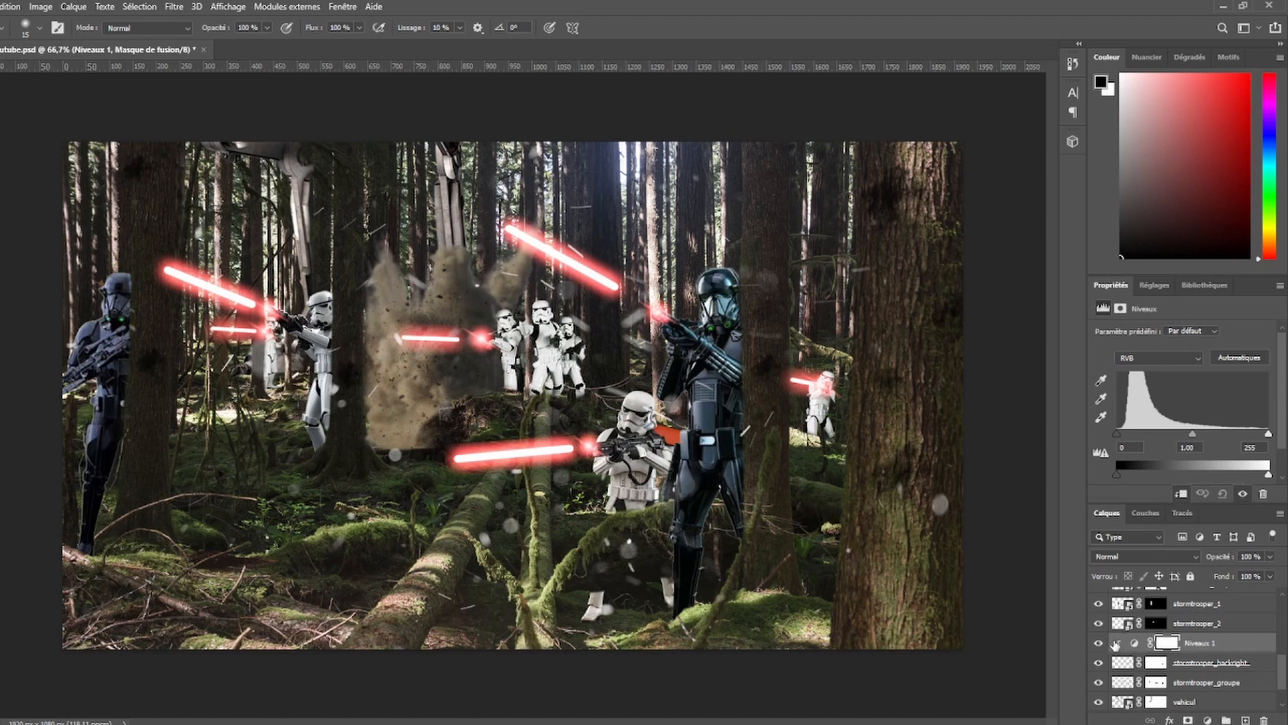
- Darken the back-right stormtrooper by setting the Levels midtones to 0.36 and the white output level to 110
{"action": "scroll", "coordinate": [1188, 405], "scroll_direction": "down", "scroll_amount": 2}
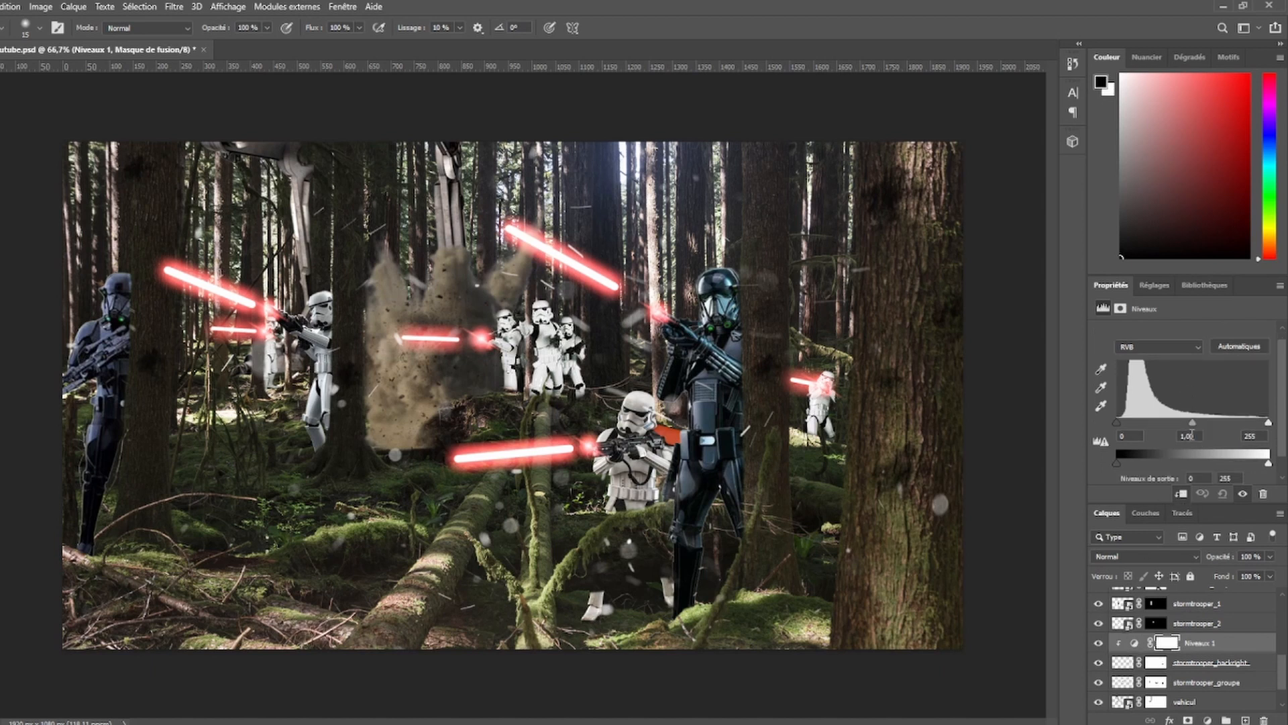
{"action": "mouse_move", "coordinate": [1118, 439]}
{"action": "left_mouse_down"}
{"action": "mouse_move", "coordinate": [1171, 437]}
{"action": "mouse_move", "coordinate": [1110, 437]}
{"action": "left_mouse_up"}
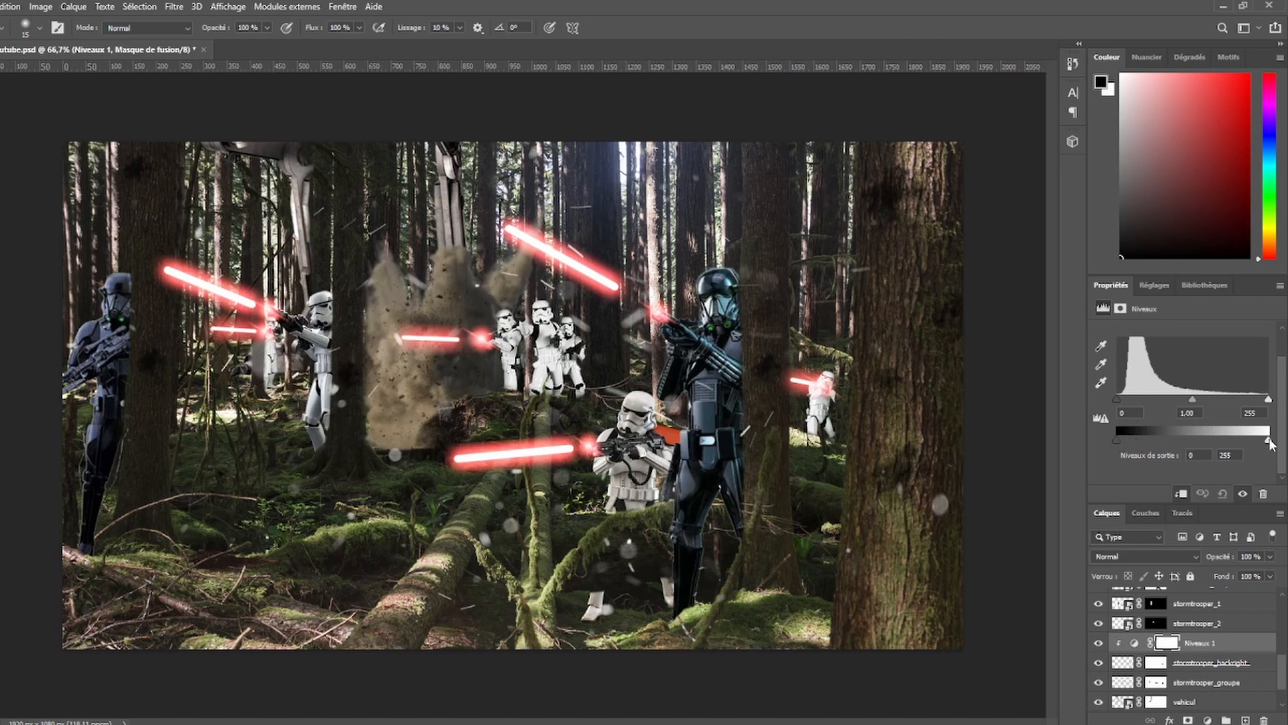
{"action": "left_click_drag", "start_coordinate": [1269, 440], "coordinate": [1214, 399]}
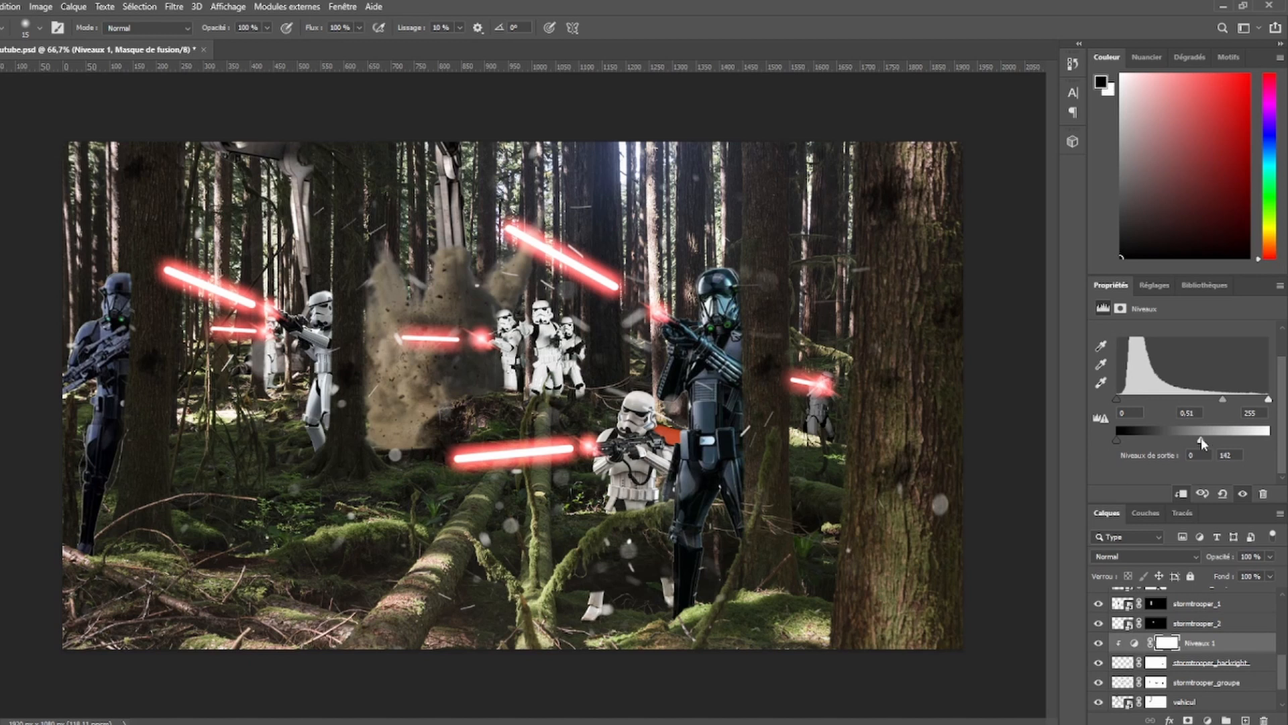
{"action": "left_click_drag", "start_coordinate": [1199, 438], "coordinate": [1183, 442]}
{"action": "key", "text": "ctrl+1"}
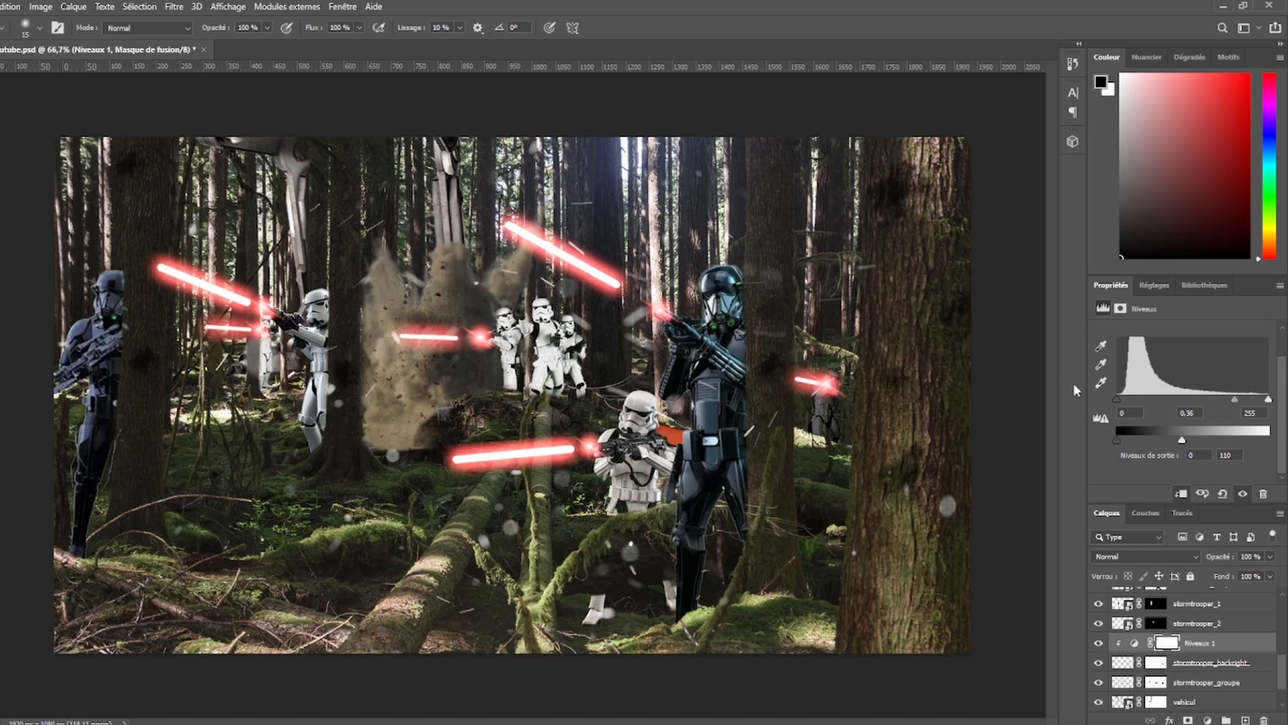
{"action": "left_click_drag", "start_coordinate": [676, 723], "coordinate": [757, 723]}
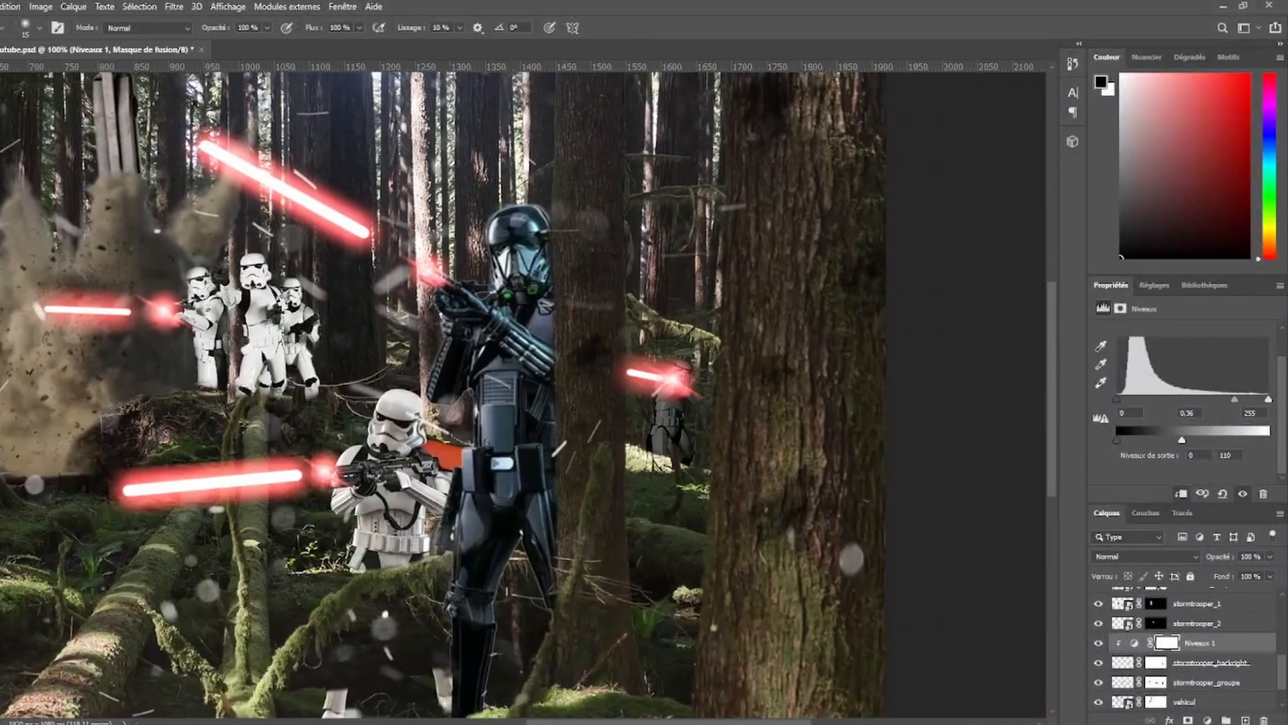
{"action": "key", "text": "ctrl+plus"}
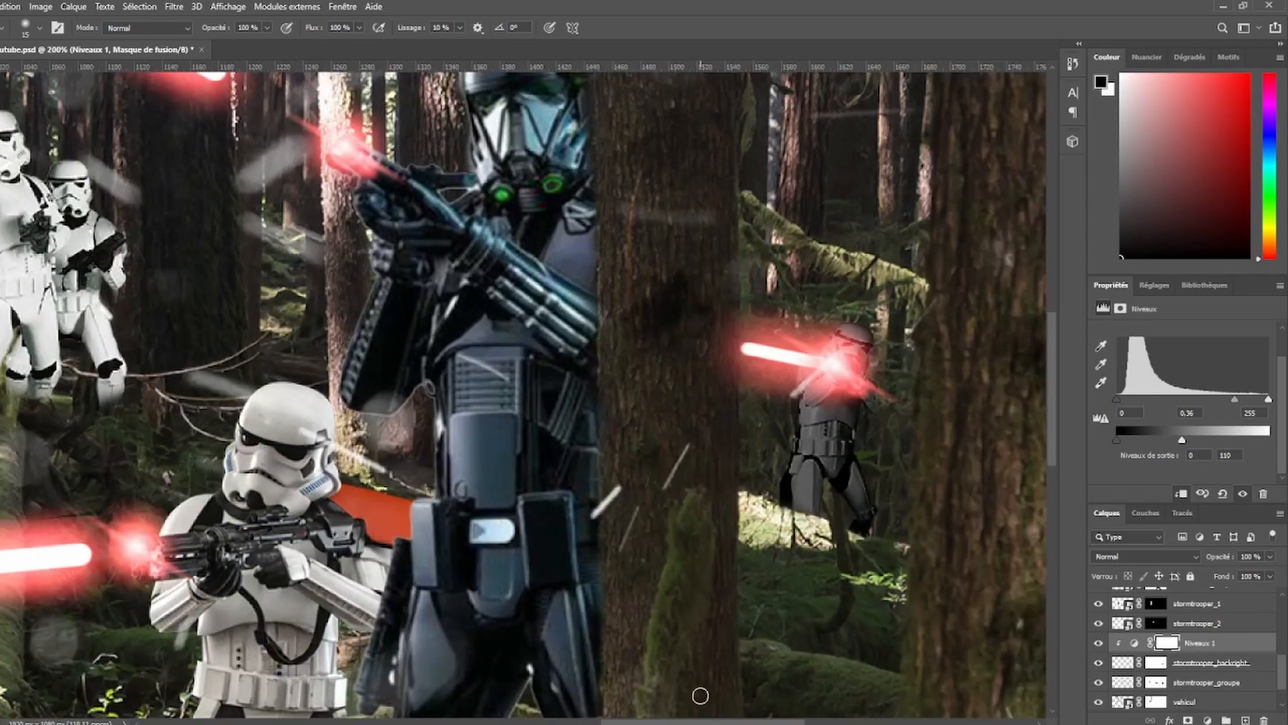
- Paint black on the Niveaux 1 mask over the back-right stormtrooper's helmet and chest to restore brightness near the blaster glow
{"action": "left_click_drag", "start_coordinate": [710, 722], "coordinate": [754, 723]}
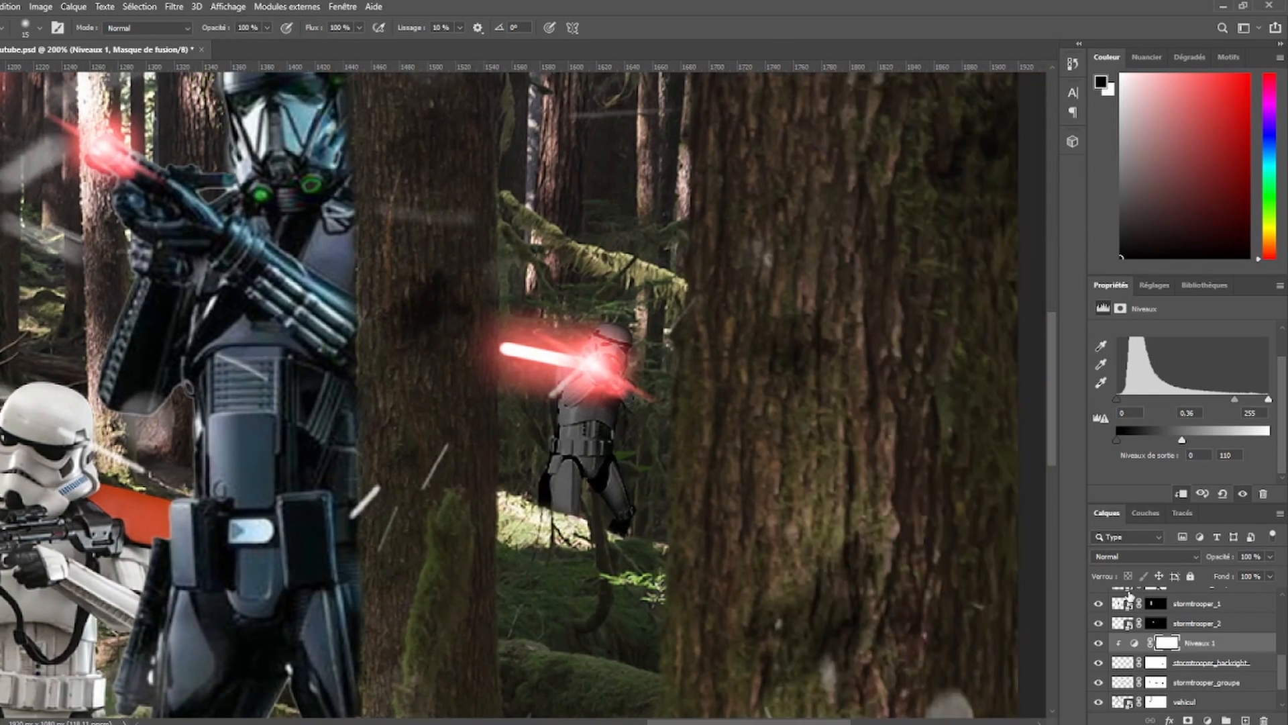
{"action": "left_click", "coordinate": [1167, 651]}
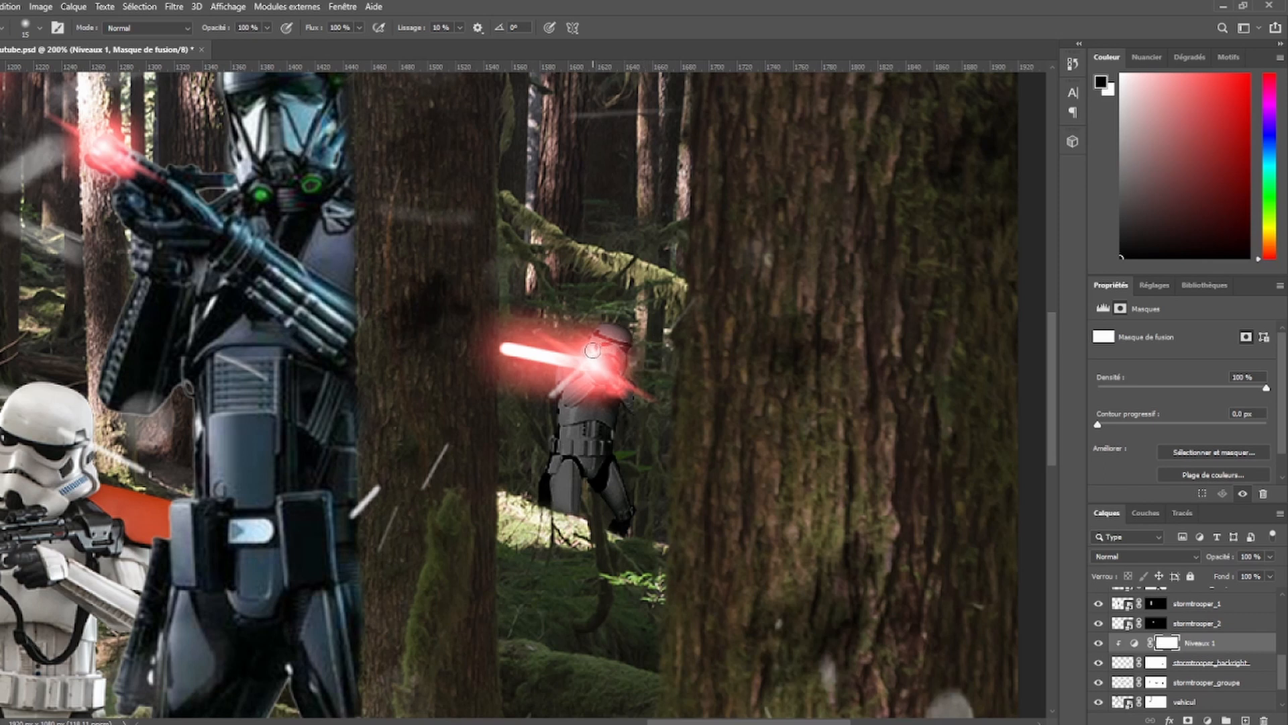
{"action": "mouse_move", "coordinate": [598, 346]}
{"action": "left_mouse_down"}
{"action": "mouse_move", "coordinate": [607, 332]}
{"action": "mouse_move", "coordinate": [616, 349]}
{"action": "mouse_move", "coordinate": [614, 339]}
{"action": "mouse_move", "coordinate": [577, 388]}
{"action": "mouse_move", "coordinate": [614, 382]}
{"action": "left_mouse_up"}
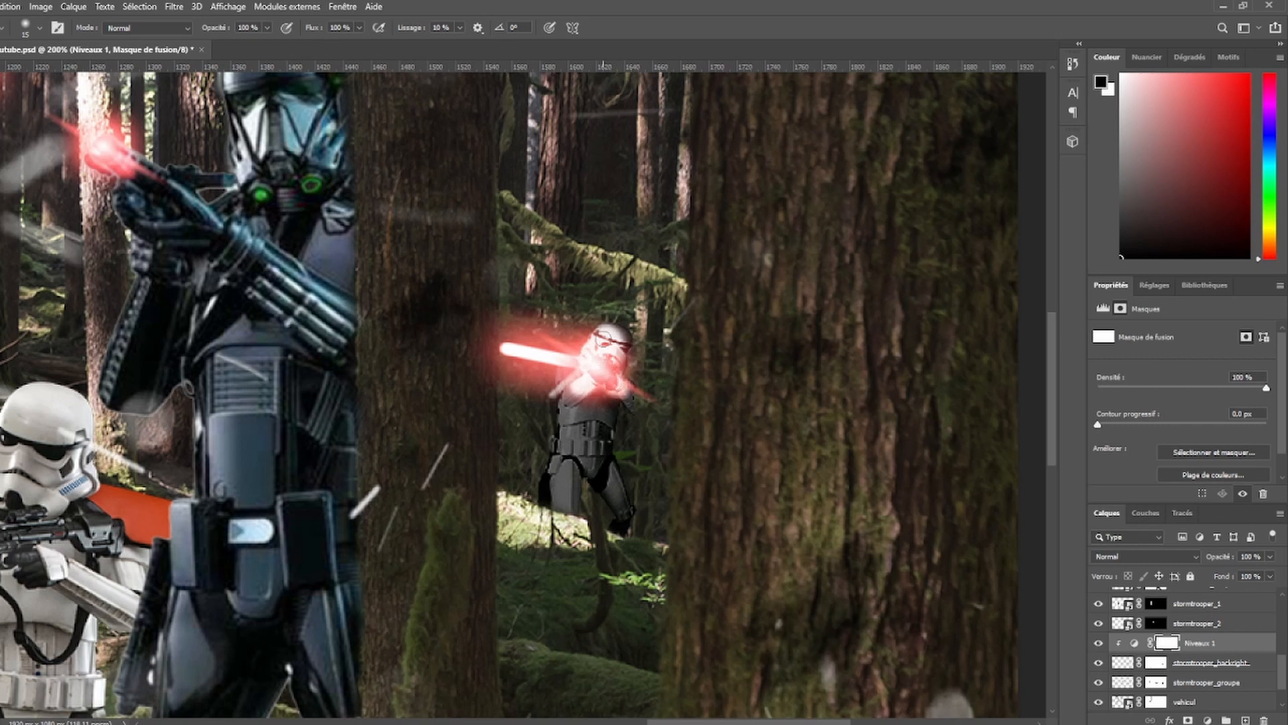
{"action": "key", "text": "ctrl+minus"}
{"action": "key", "text": "ctrl+minus"}
{"action": "key", "text": "ctrl+minus"}
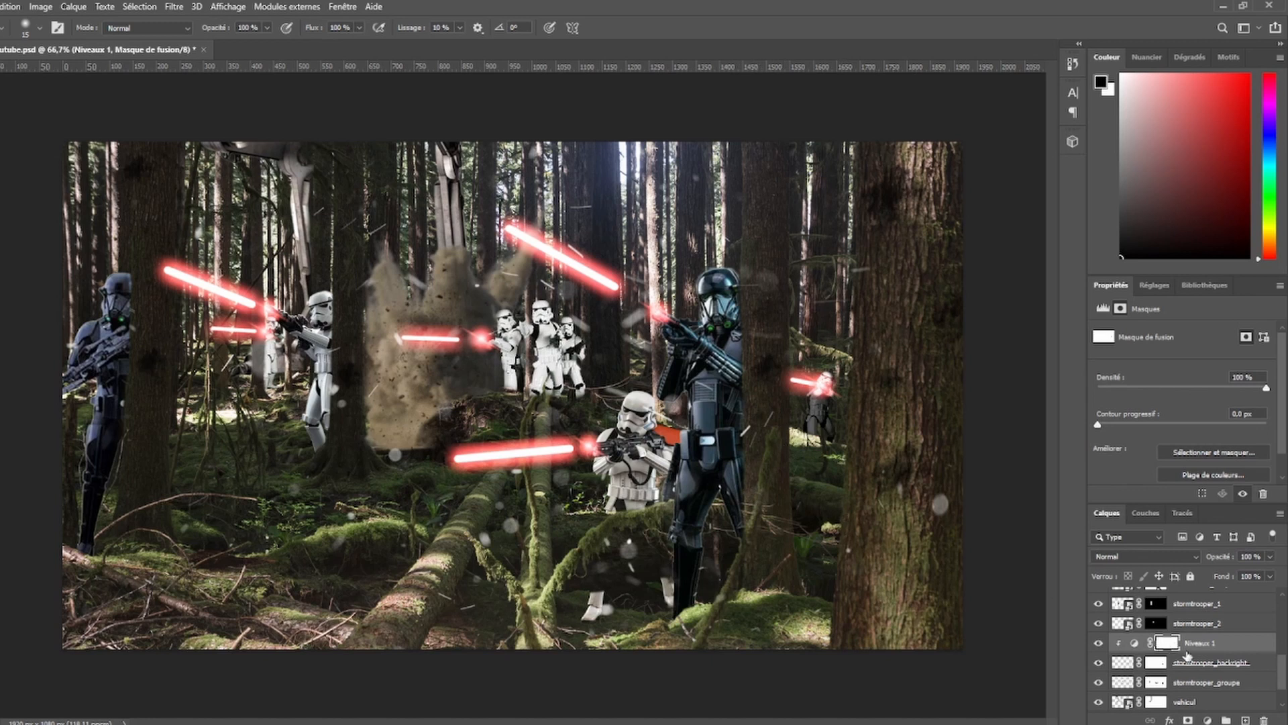
- Lasso the back-left stormtrooper on the stormtrooper_groupe layer and copy the selection to a new layer
{"action": "scroll", "coordinate": [1191, 659], "scroll_direction": "down", "scroll_amount": 1}
{"action": "left_click", "coordinate": [1098, 663]}
{"action": "left_click", "coordinate": [1098, 663]}
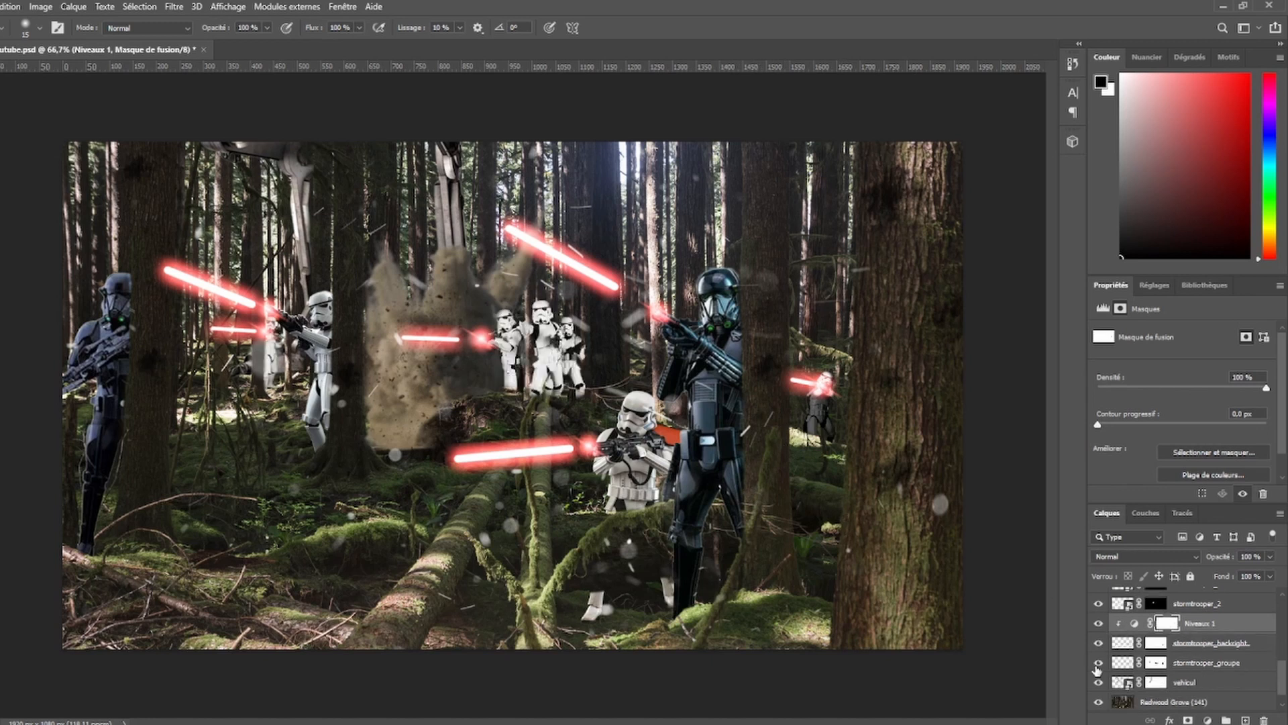
{"action": "left_click", "coordinate": [1221, 667]}
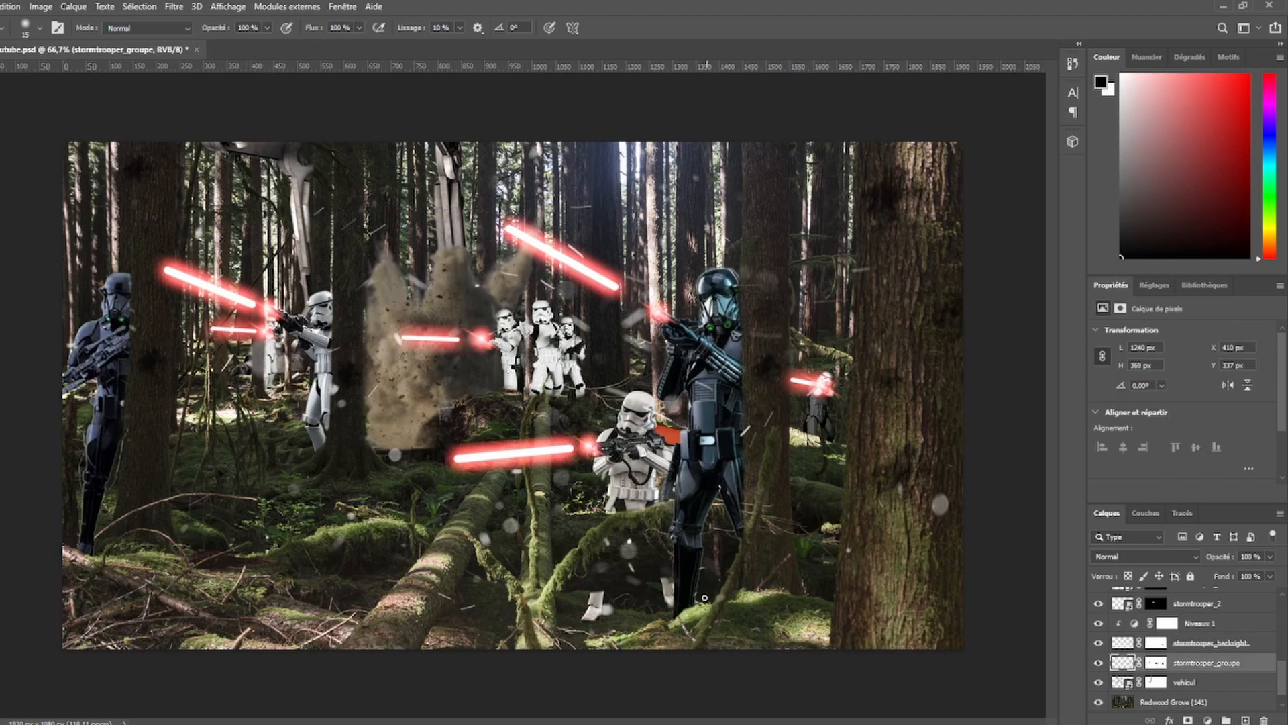
{"action": "key", "text": "l"}
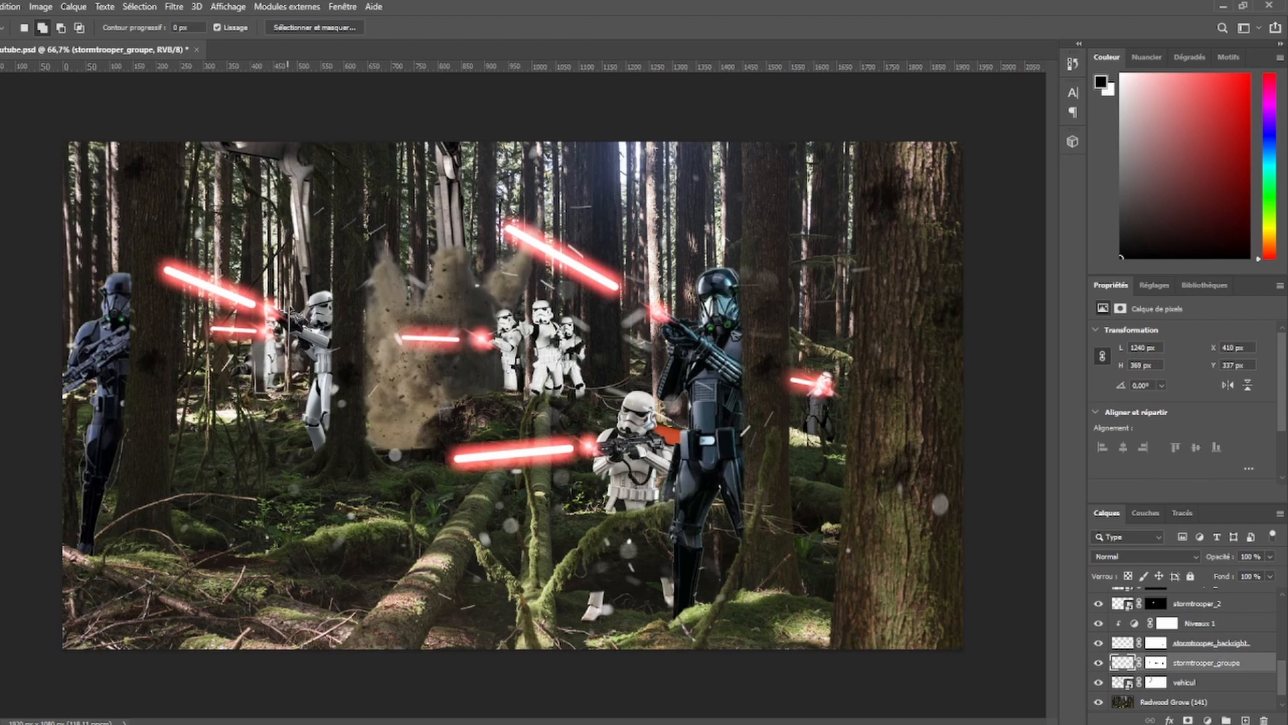
{"action": "left_click", "coordinate": [285, 292]}
{"action": "left_click", "coordinate": [253, 296]}
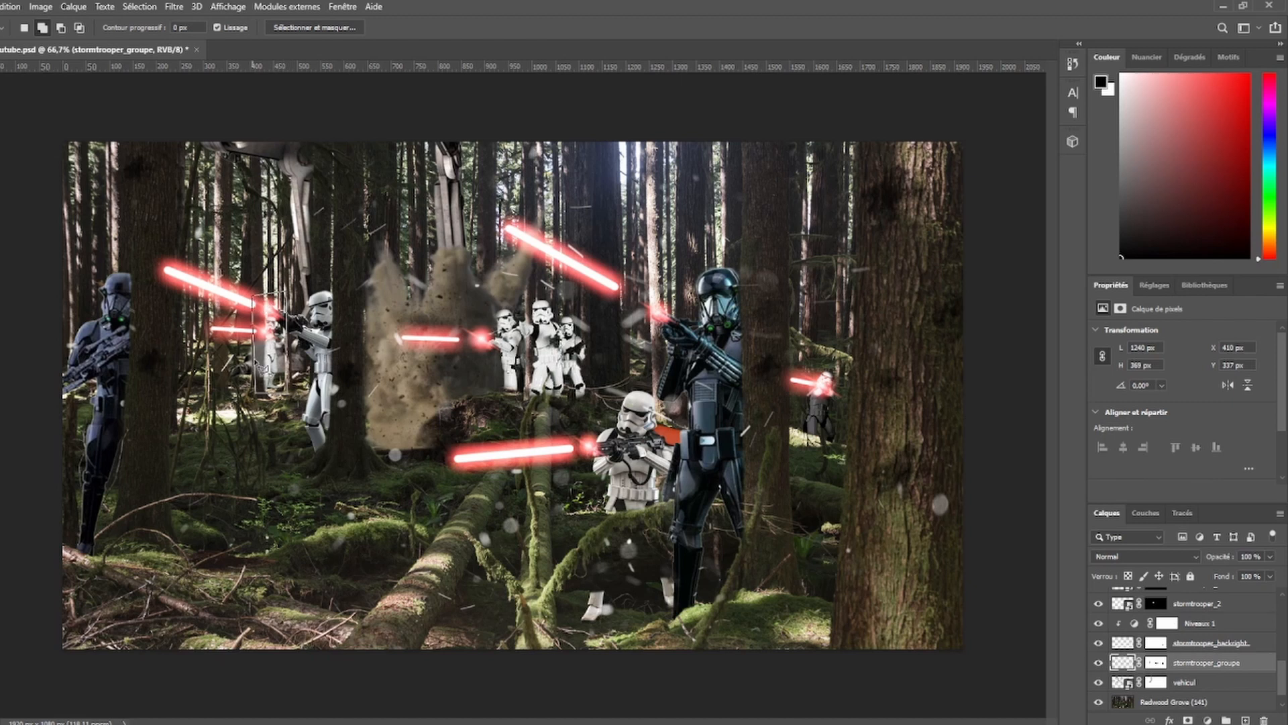
{"action": "left_click", "coordinate": [254, 393]}
{"action": "left_click", "coordinate": [285, 394]}
{"action": "left_click", "coordinate": [285, 293]}
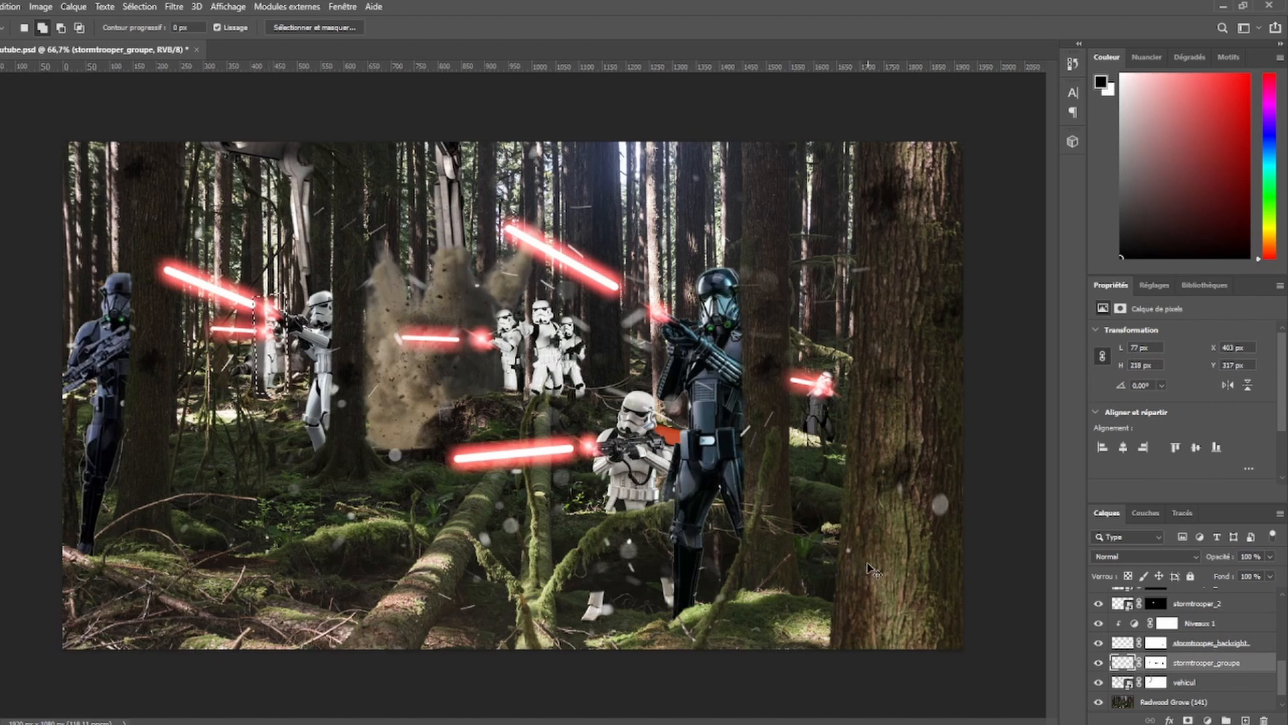
{"action": "key", "text": "ctrl+j"}
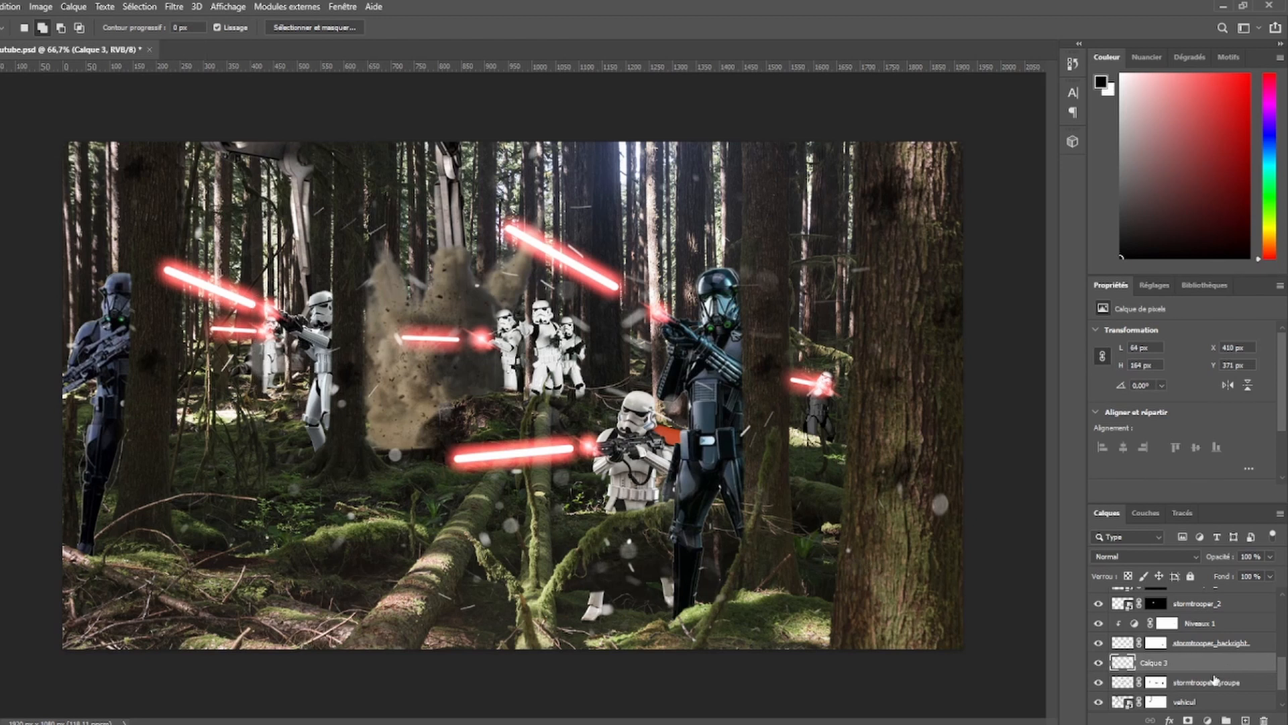
- Rename the Calque 3 layer as stormtrooper_backleft
{"action": "double_click", "coordinate": [1156, 663]}
{"action": "type", "text": "st"}
{"action": "type", "text": "ormtrooper_backleft"}
{"action": "key", "text": "Return"}
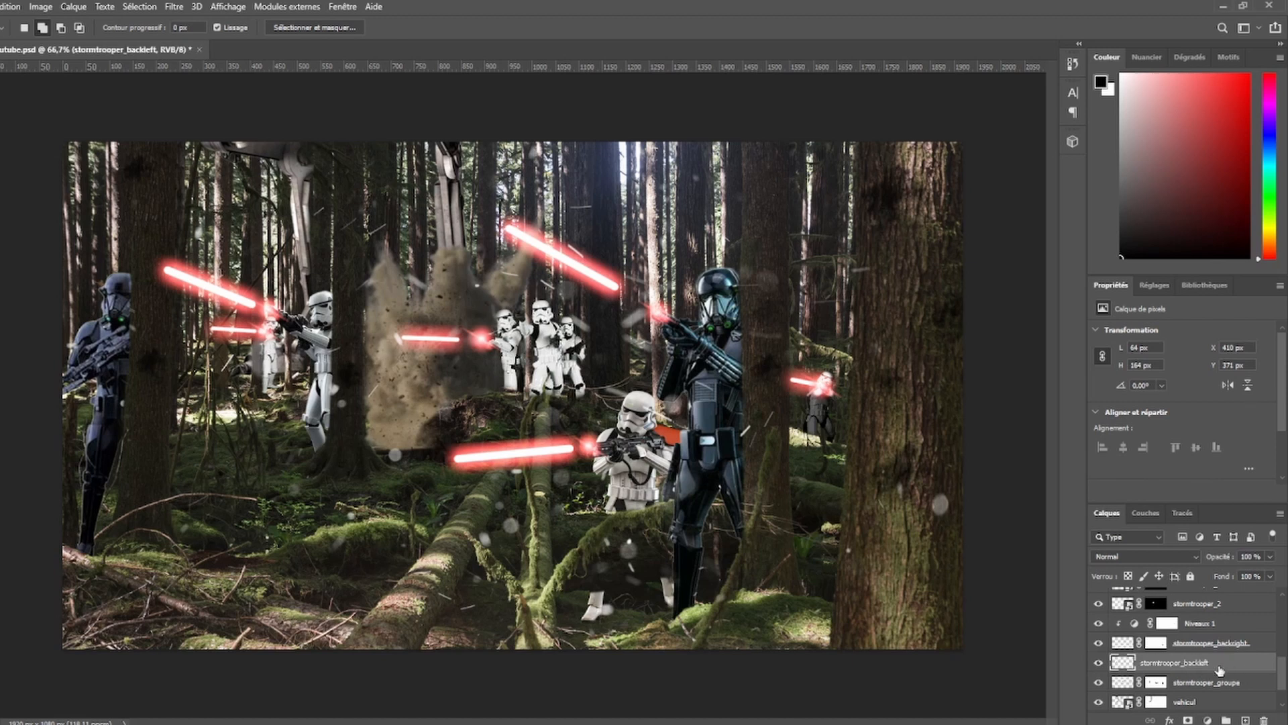
- Mask out the original back-left trooper on stormtrooper_groupe with a 20 px brush, hiding stormtrooper_backleft while painting and showing it again
{"action": "left_click", "coordinate": [1154, 682]}
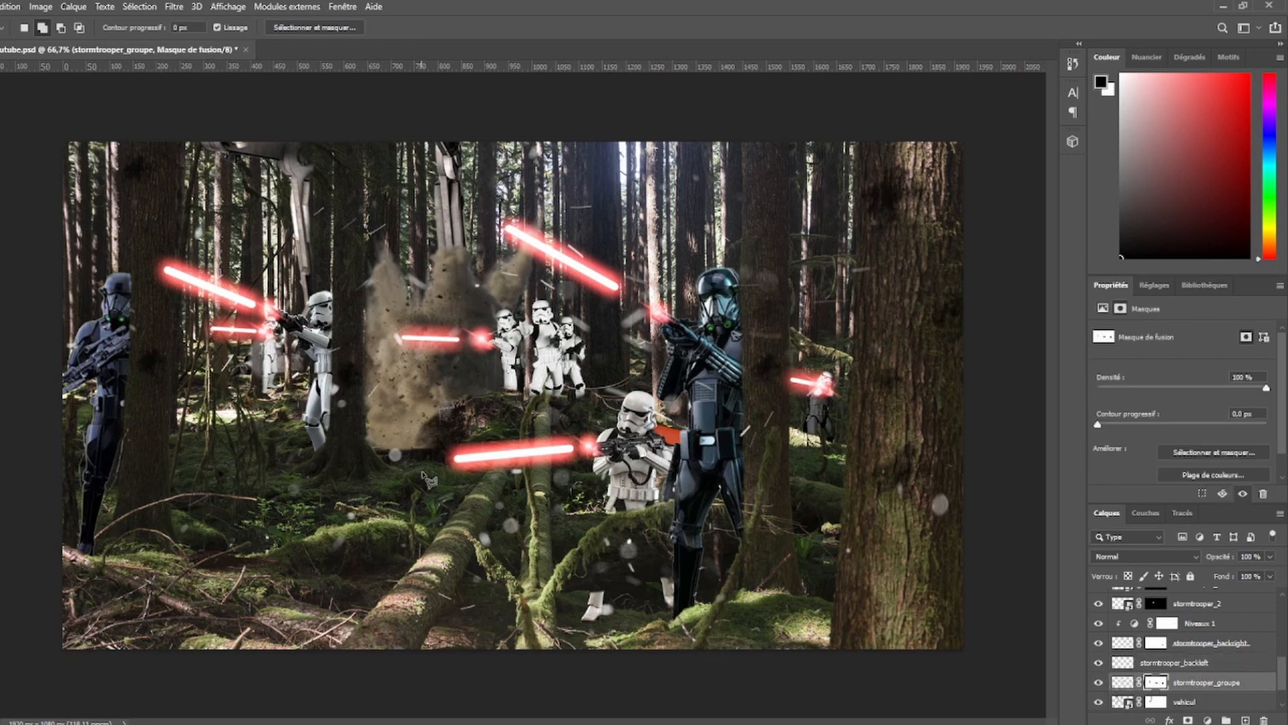
{"action": "left_click", "coordinate": [1095, 663]}
{"action": "key", "text": "b"}
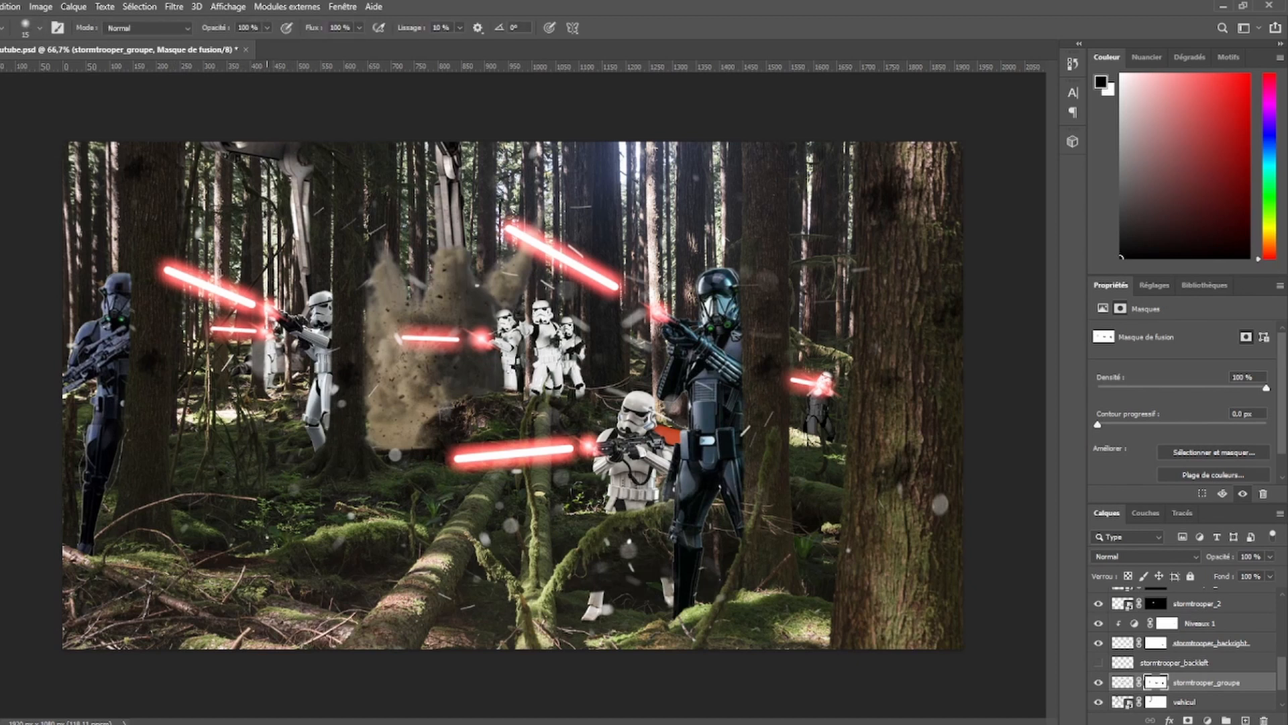
{"action": "key", "text": "bracketright"}
{"action": "mouse_move", "coordinate": [276, 320]}
{"action": "left_mouse_down"}
{"action": "mouse_move", "coordinate": [270, 396]}
{"action": "mouse_move", "coordinate": [261, 373]}
{"action": "mouse_move", "coordinate": [277, 346]}
{"action": "left_mouse_up"}
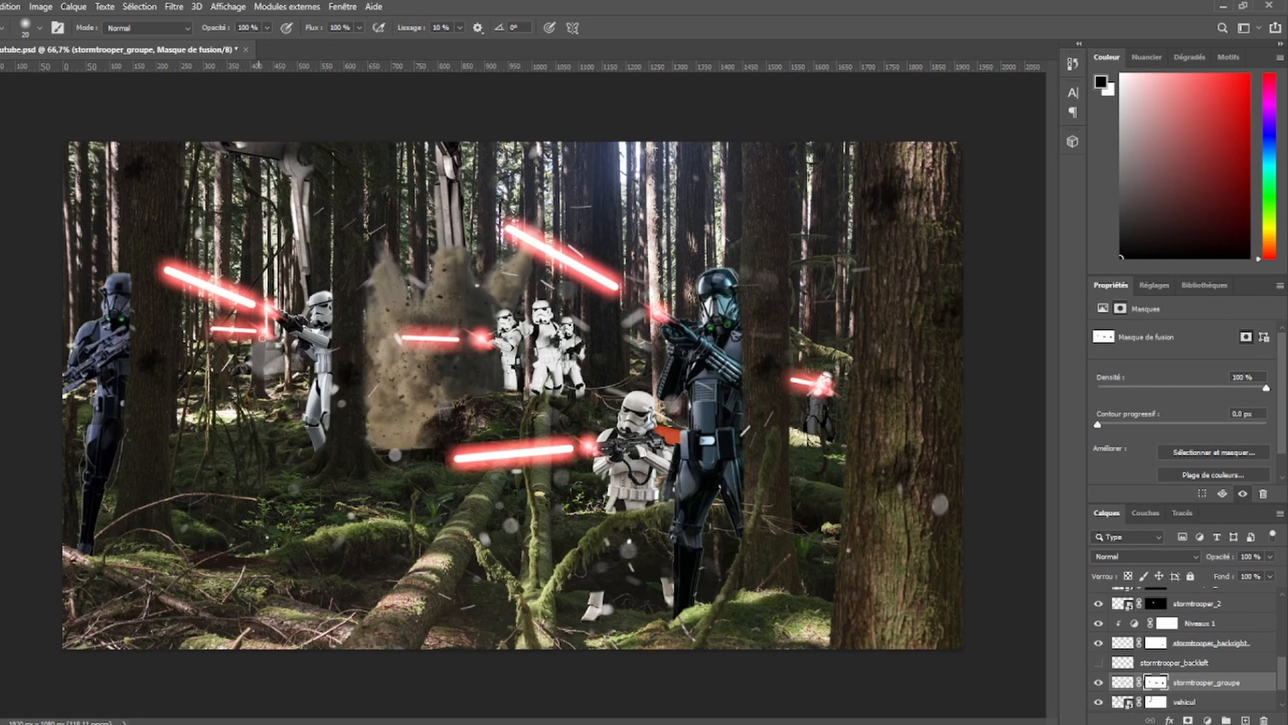
{"action": "key", "text": "ctrl+plus"}
{"action": "key", "text": "ctrl+plus"}
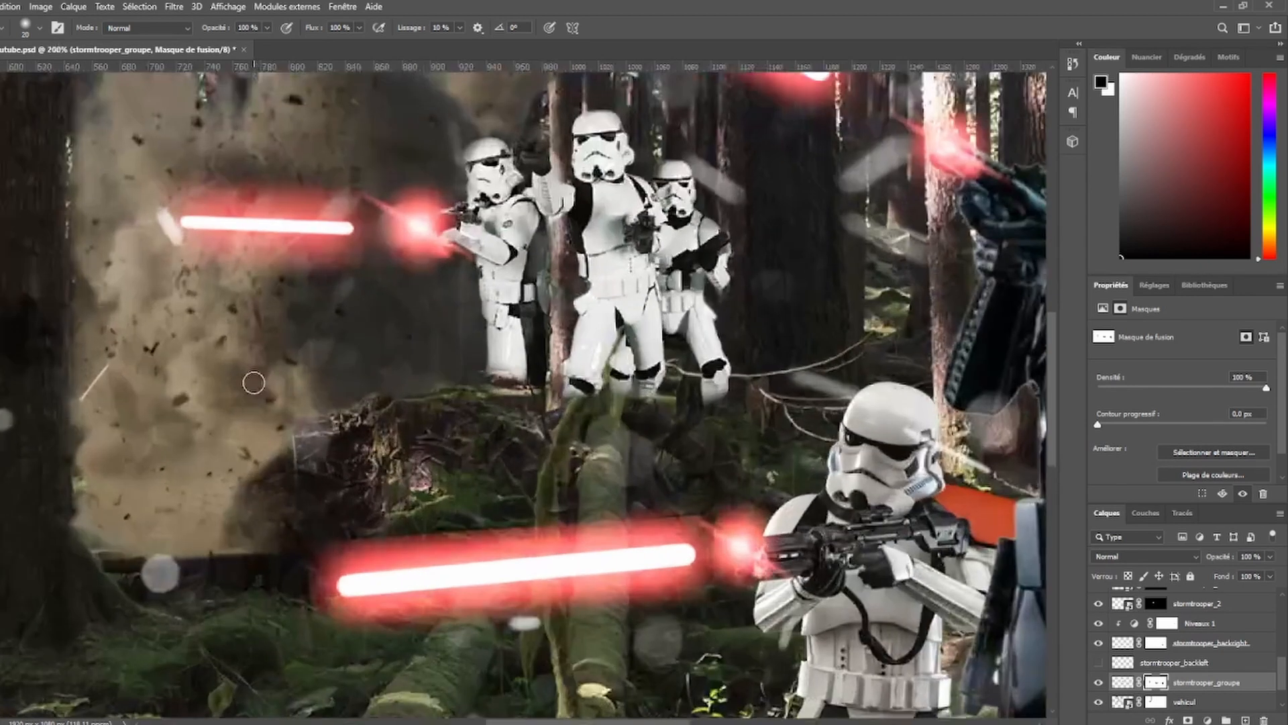
{"action": "left_click_drag", "start_coordinate": [550, 723], "coordinate": [415, 723]}
{"action": "scroll", "coordinate": [537, 501], "scroll_direction": "up", "scroll_amount": 3}
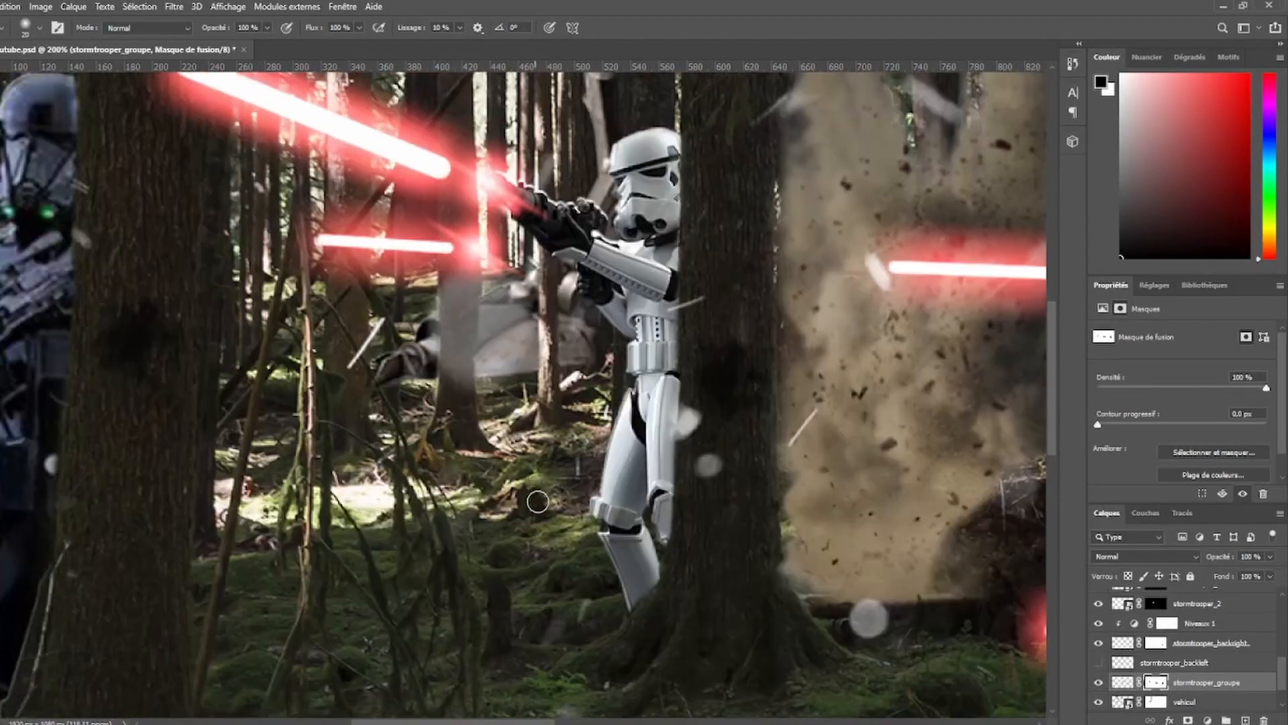
{"action": "left_click", "coordinate": [1098, 663]}
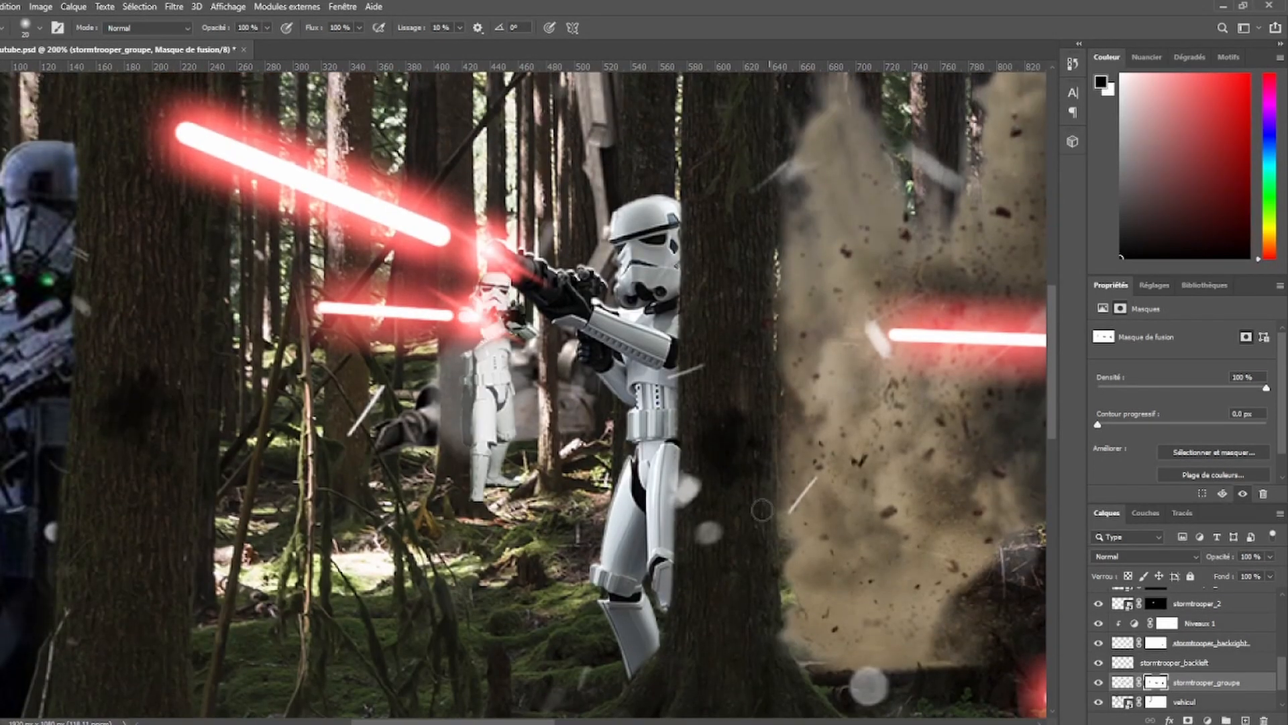
- Add a layer mask to stormtrooper_backleft and paint out the trooper's edge beside the tree trunk
{"action": "left_click", "coordinate": [1186, 664]}
{"action": "left_click", "coordinate": [1188, 720]}
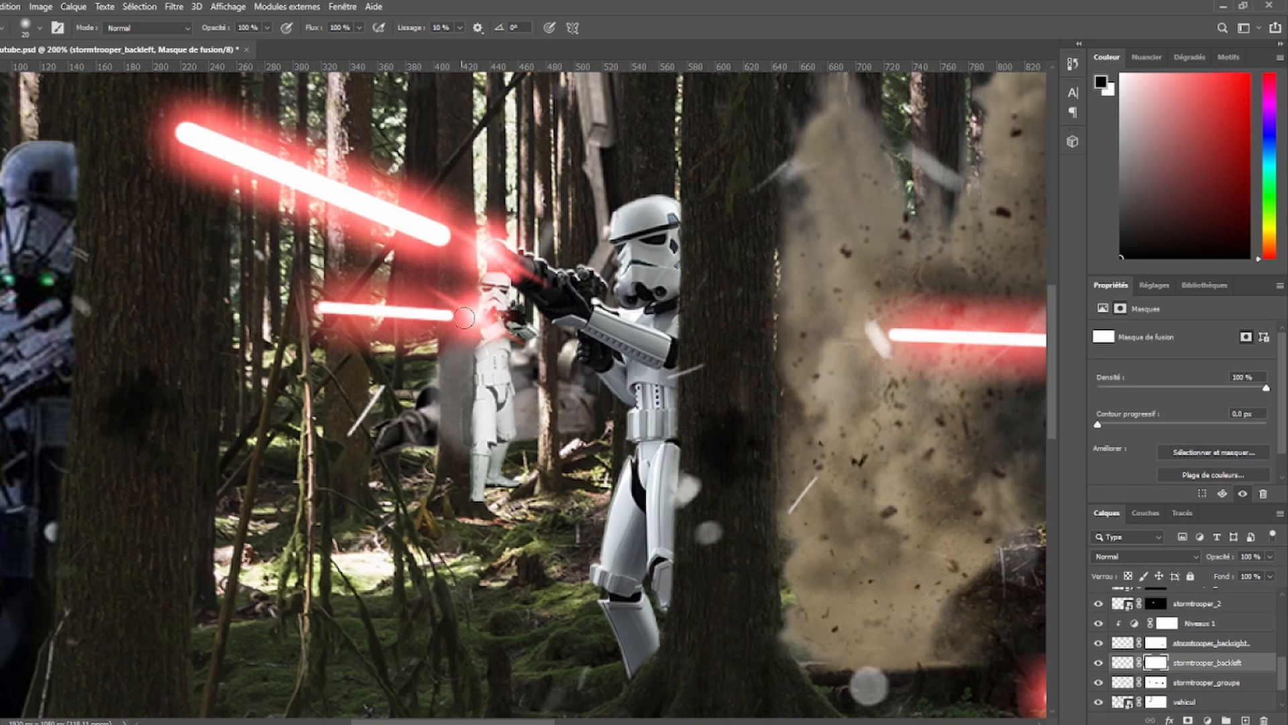
{"action": "left_click_drag", "start_coordinate": [464, 383], "coordinate": [467, 507]}
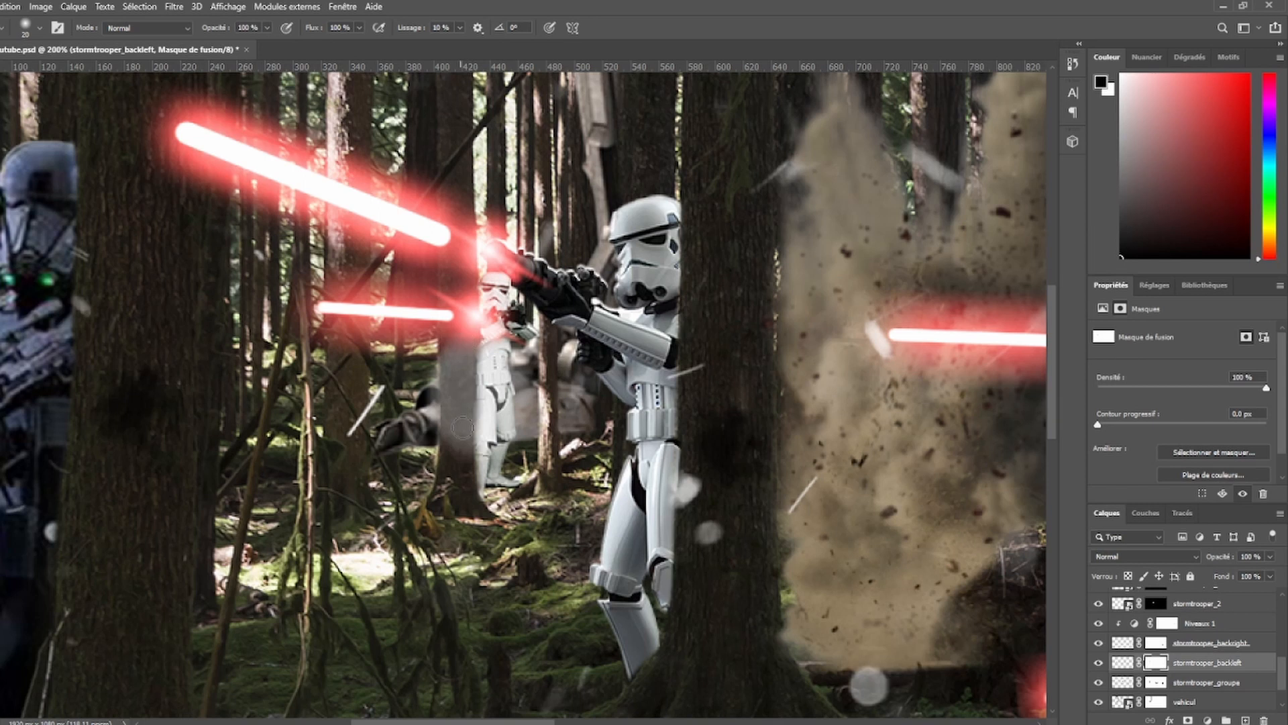
- Refine the stormtrooper_backleft mask with a 7 px brush, restoring the trooper's leg in white and trimming the torso edge in black
{"action": "key", "text": "x"}
{"action": "key", "text": "bracketleft"}
{"action": "key", "text": "bracketleft"}
{"action": "key", "text": "bracketleft"}
{"action": "key", "text": "bracketleft"}
{"action": "left_click_drag", "start_coordinate": [476, 388], "coordinate": [476, 469]}
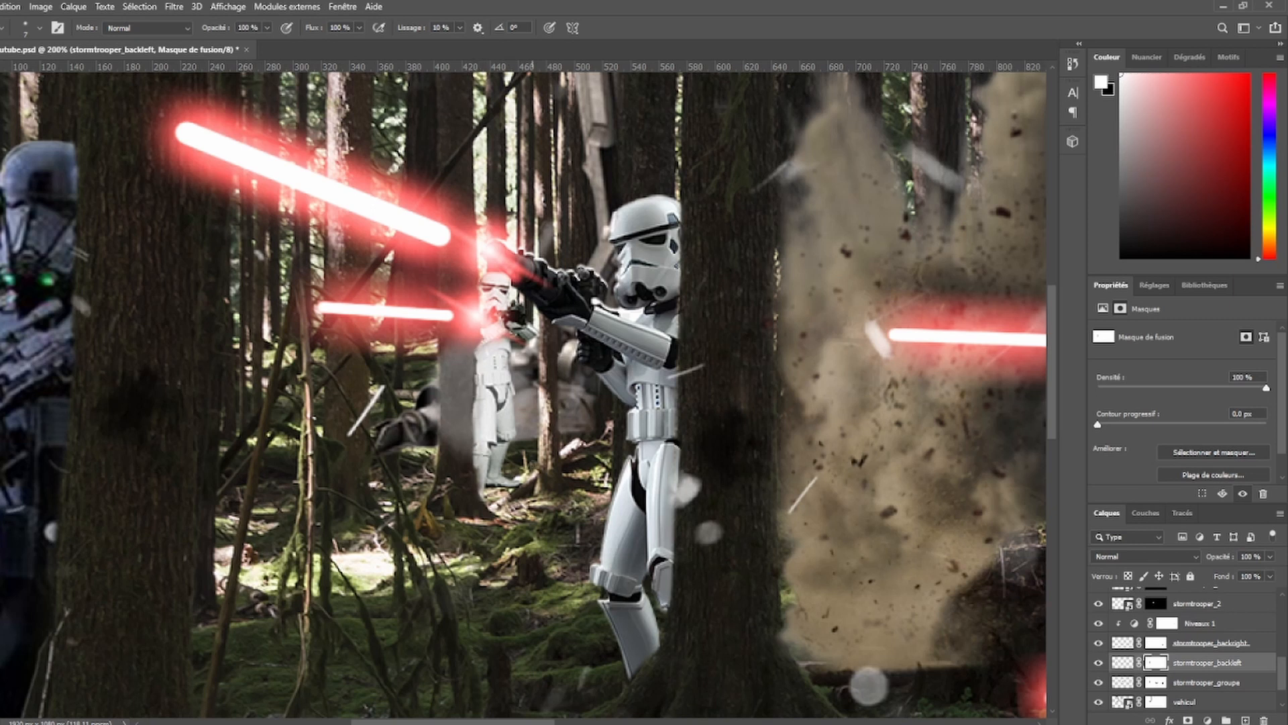
{"action": "key", "text": "x"}
{"action": "left_click_drag", "start_coordinate": [473, 356], "coordinate": [470, 403]}
{"action": "key", "text": "ctrl+minus"}
{"action": "key", "text": "ctrl+minus"}
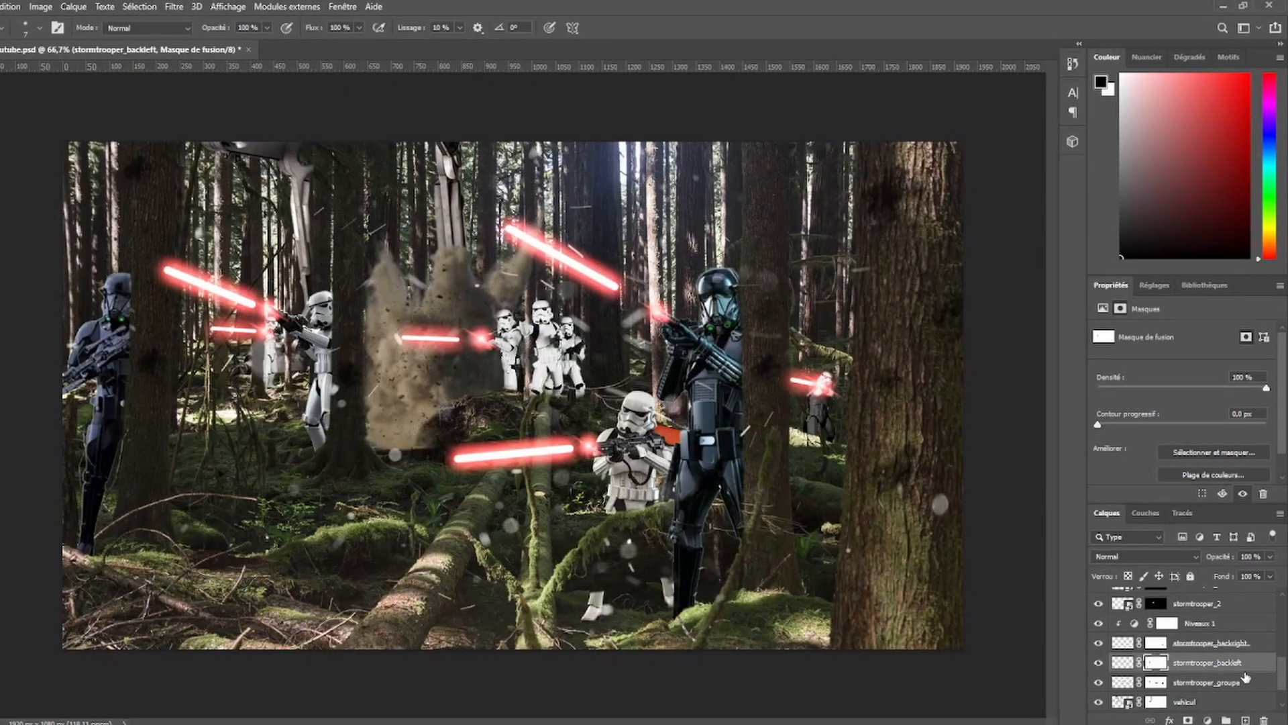
- Add a Curves adjustment layer above stormtrooper_backleft and clip it to that layer
{"action": "key", "text": "ctrl+2"}
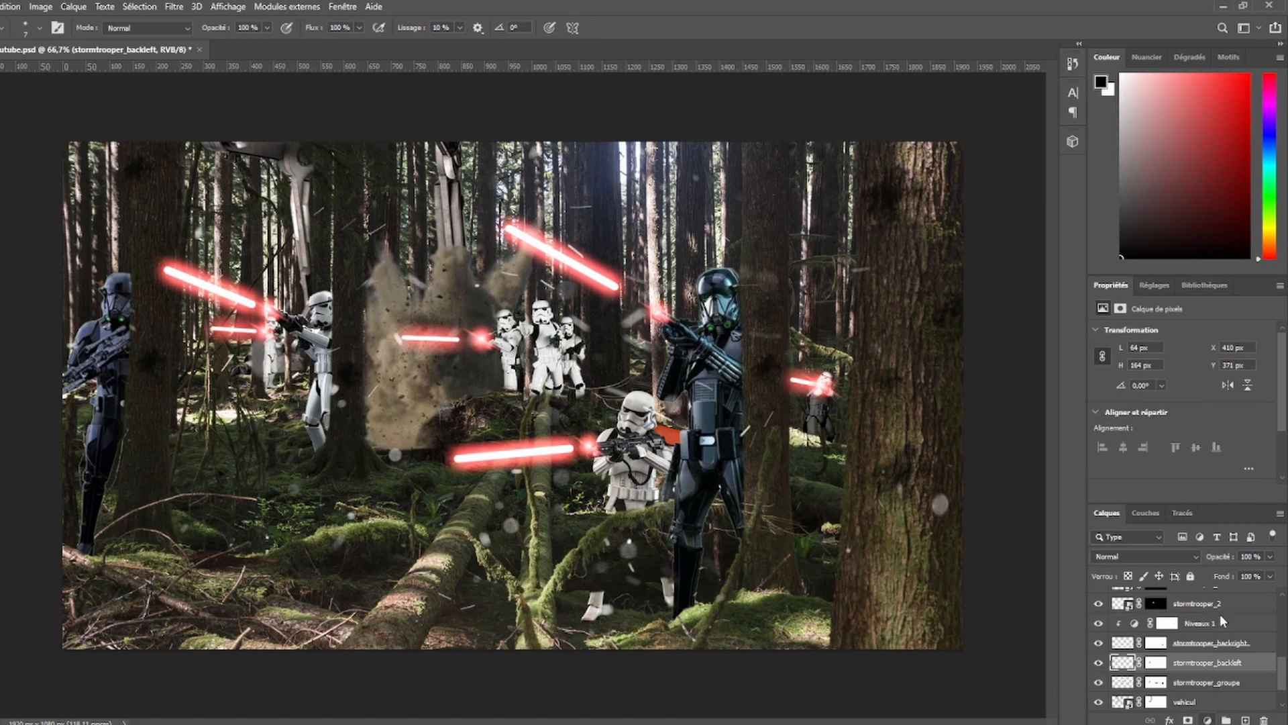
{"action": "left_click", "coordinate": [1193, 547]}
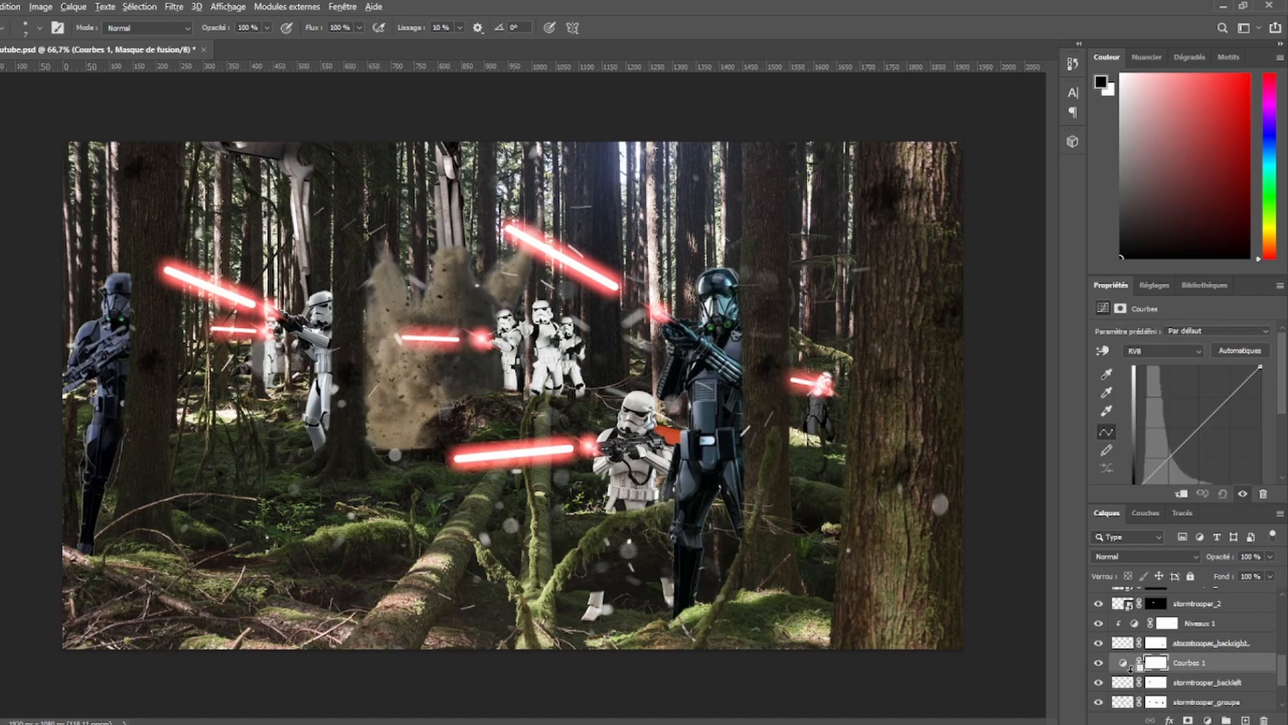
{"action": "left_click", "coordinate": [1131, 671], "text": "alt"}
- Darken the back-left stormtrooper by bending the Courbes 1 curve downward with three points, comparing with Niveaux 1 toggled off and on
{"action": "left_click_drag", "start_coordinate": [1174, 451], "coordinate": [1232, 434]}
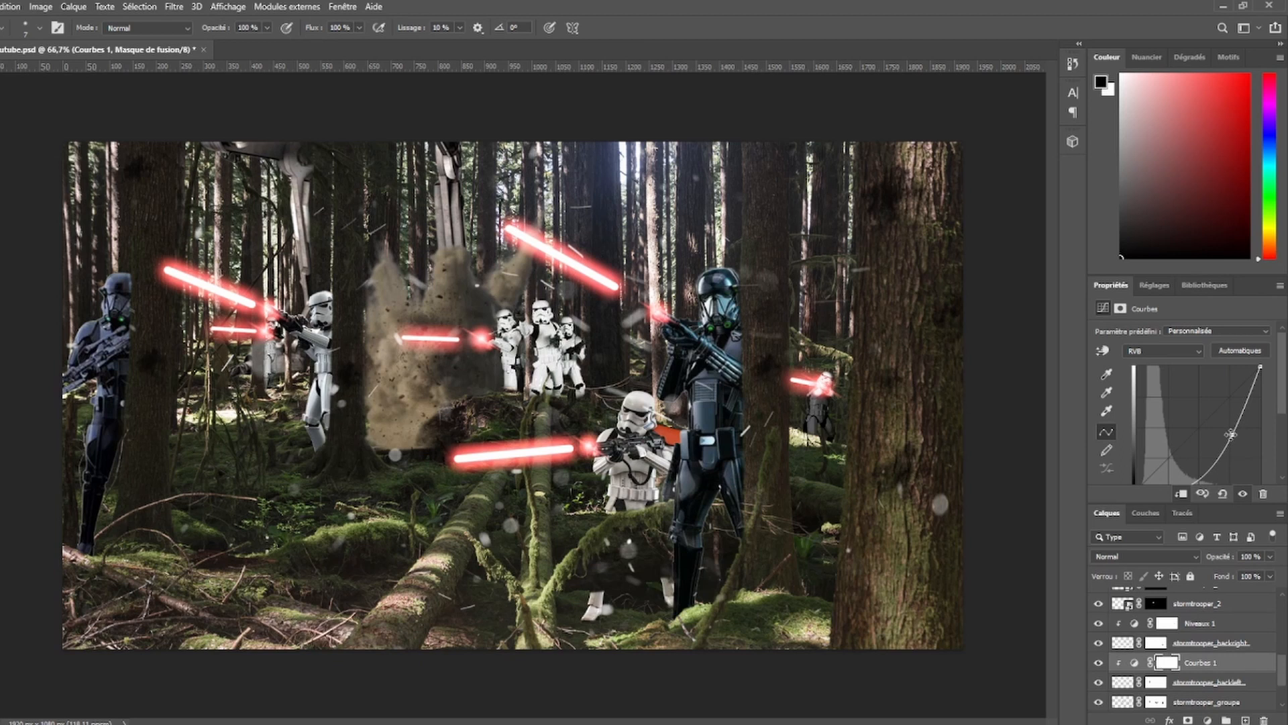
{"action": "left_click_drag", "start_coordinate": [1244, 409], "coordinate": [1243, 411]}
{"action": "left_click_drag", "start_coordinate": [1199, 475], "coordinate": [1209, 465]}
{"action": "left_click", "coordinate": [1098, 625]}
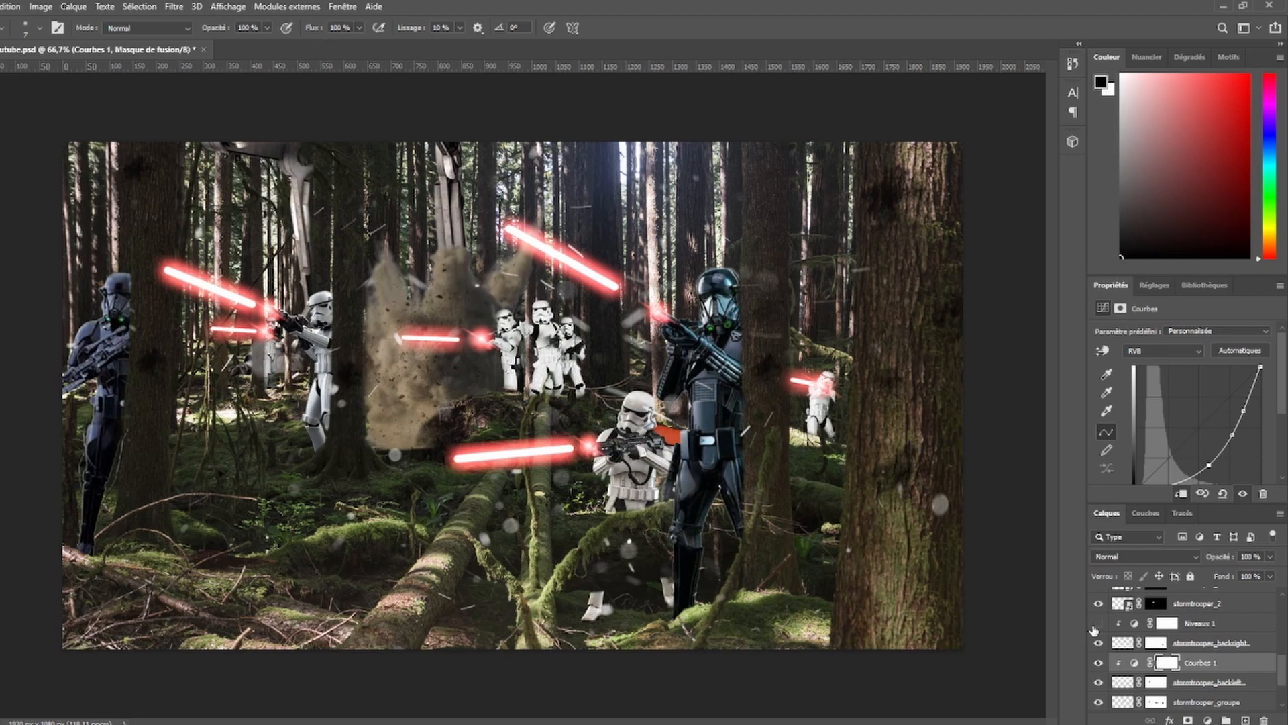
{"action": "left_click", "coordinate": [1098, 624]}
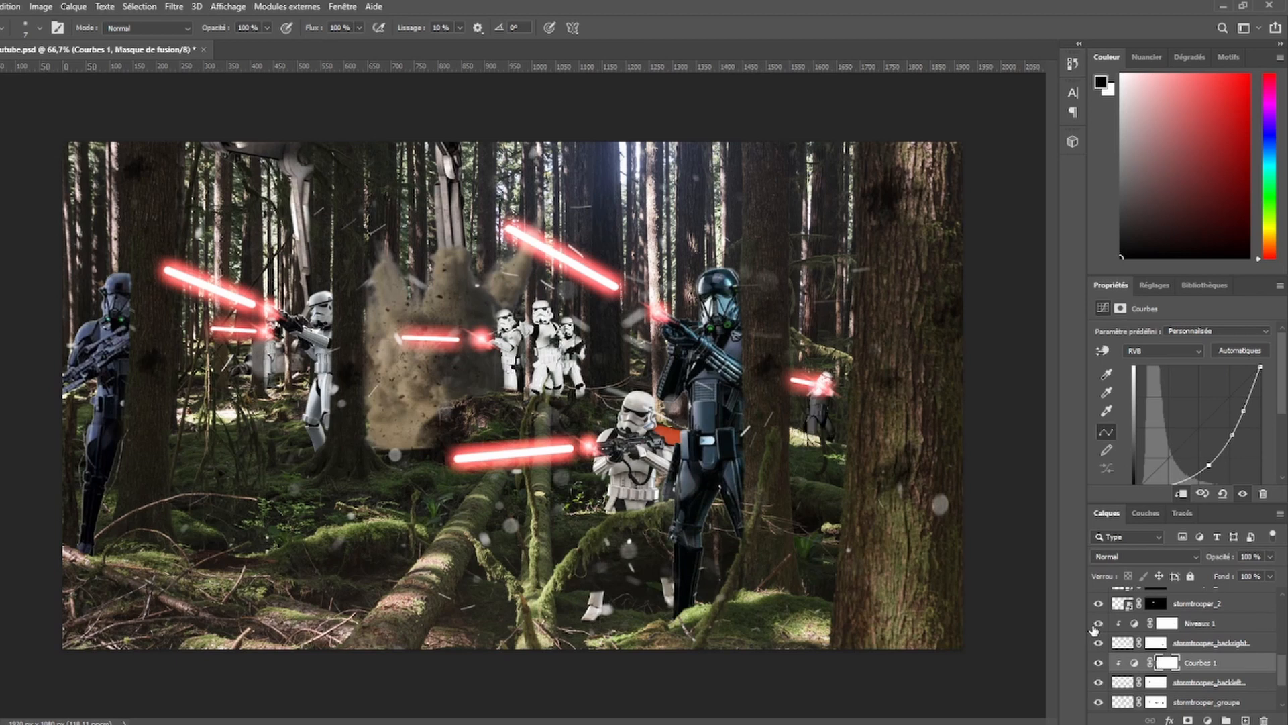
- Paint black with the 7 px brush on the Courbes 1 mask over the back-left trooper's helmet and chest, undoing one stray stroke
{"action": "left_click", "coordinate": [1173, 665]}
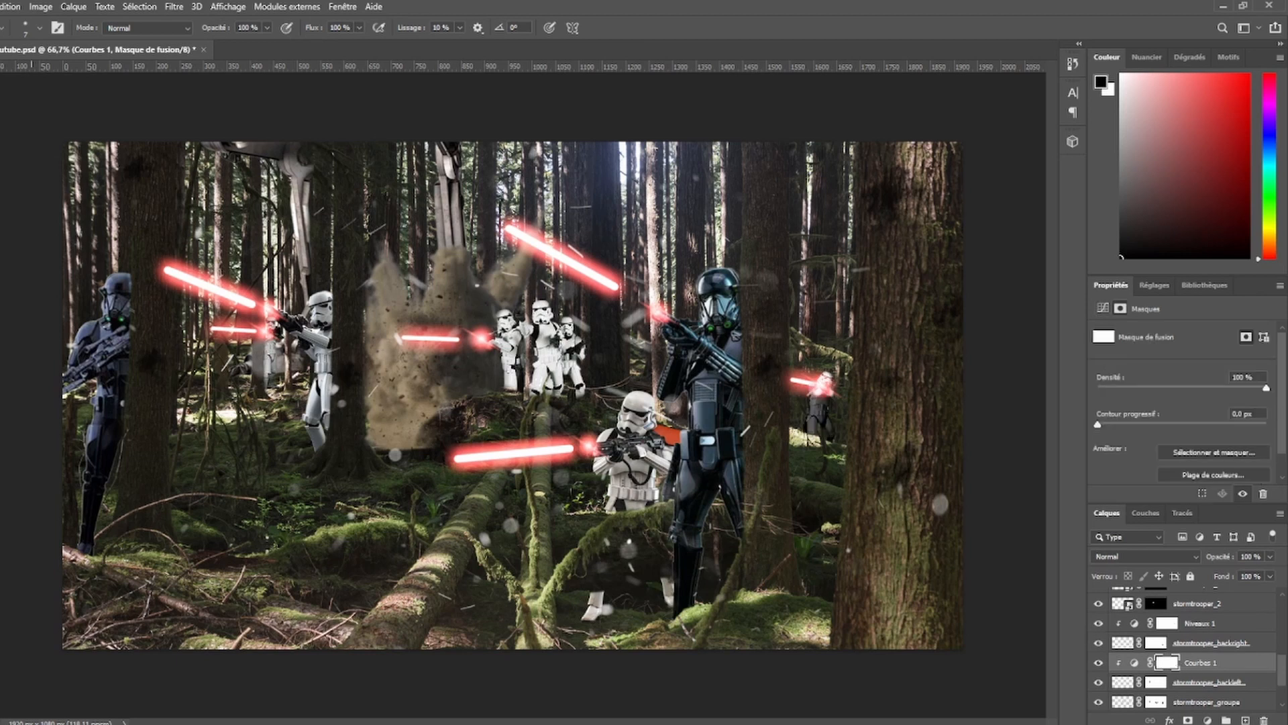
{"action": "key", "text": "ctrl+1"}
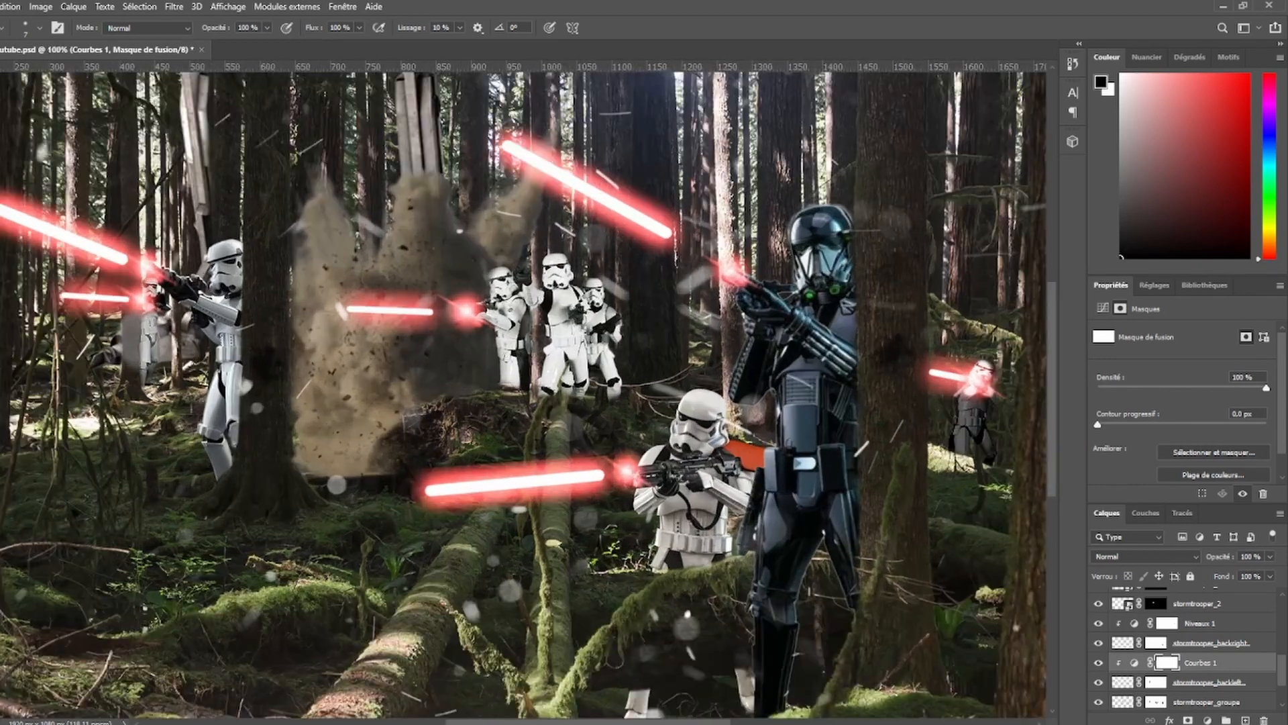
{"action": "key", "text": "ctrl+plus"}
{"action": "scroll", "coordinate": [511, 421], "scroll_direction": "left", "scroll_amount": 7}
{"action": "scroll", "coordinate": [512, 422], "scroll_direction": "up", "scroll_amount": 2}
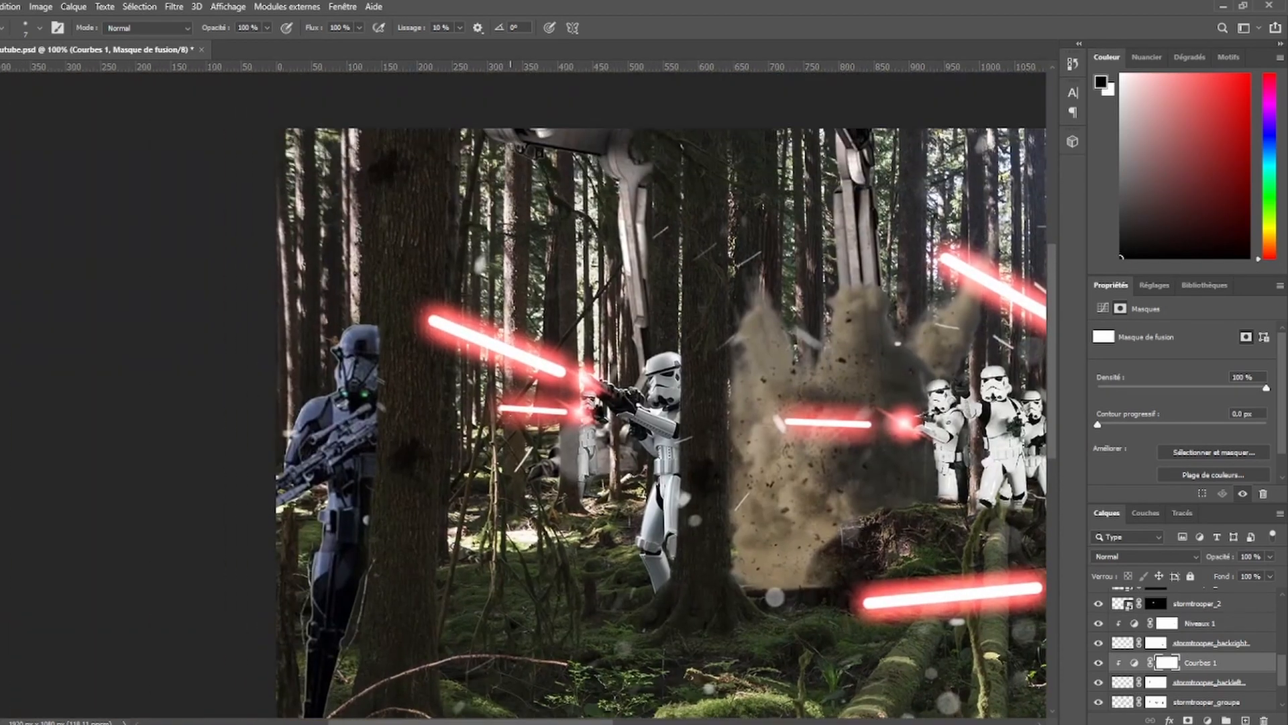
{"action": "key", "text": "ctrl+plus"}
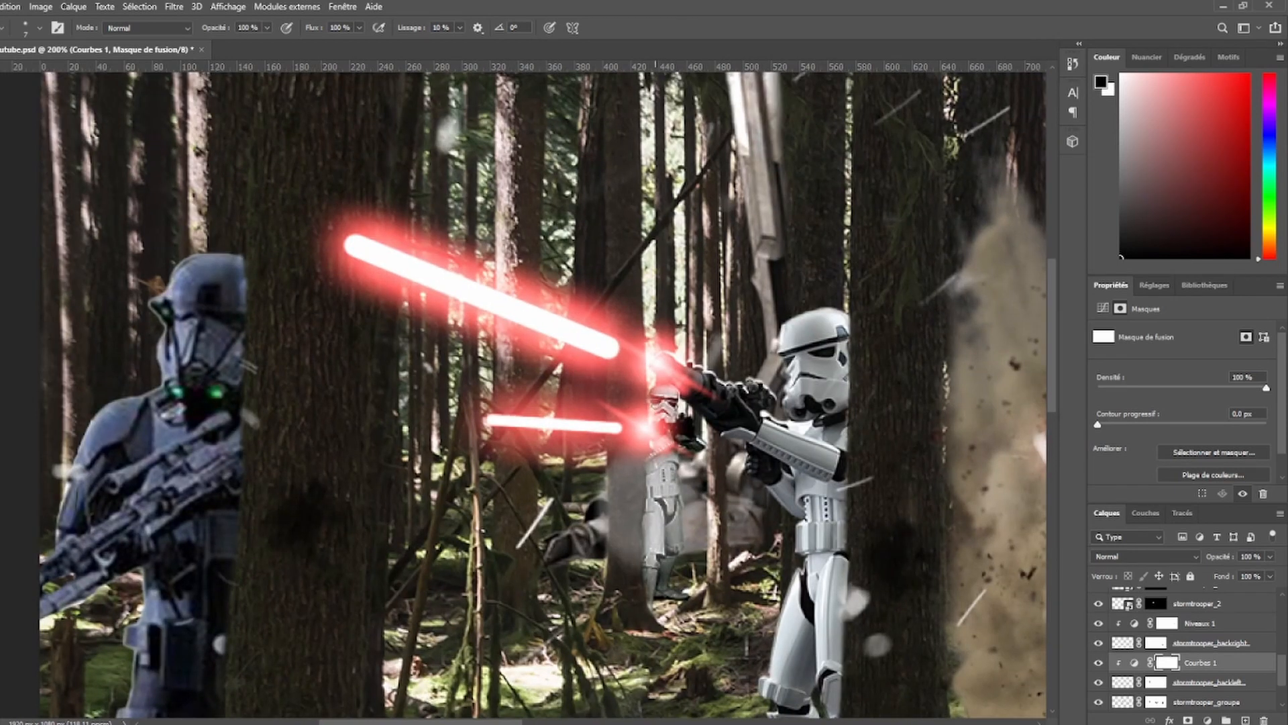
{"action": "key", "text": "x"}
{"action": "key", "text": "x"}
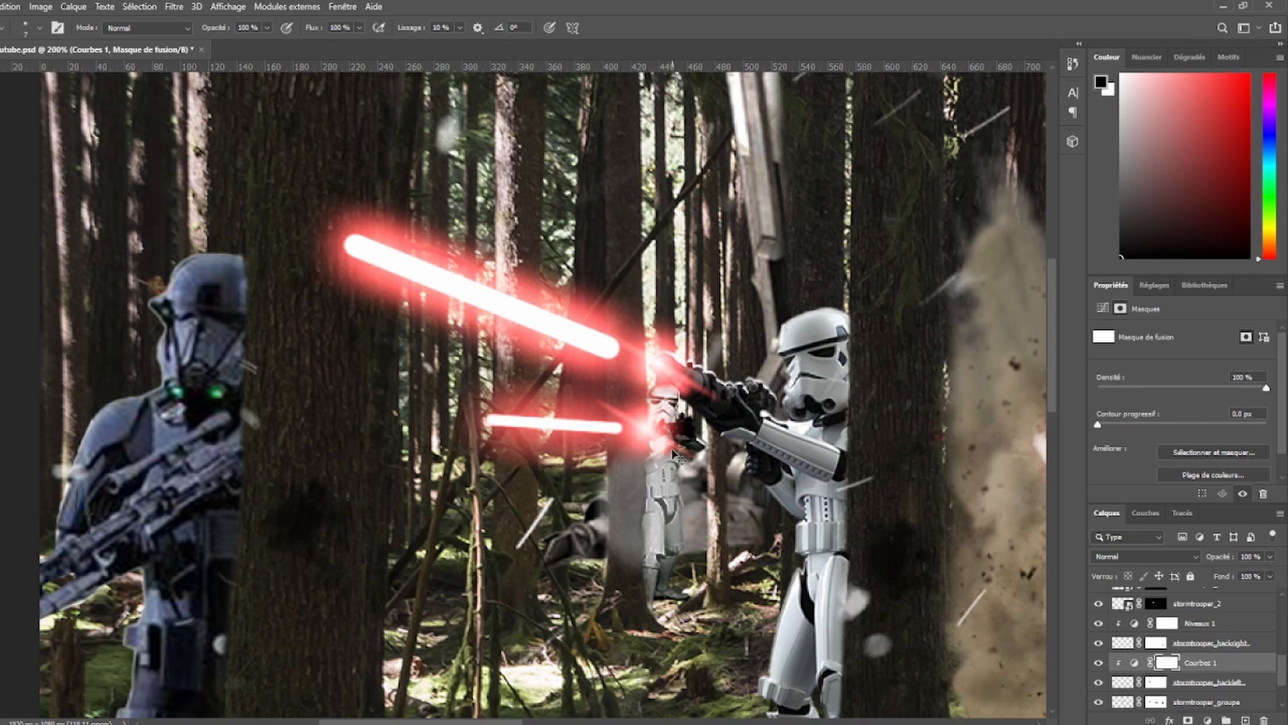
{"action": "key", "text": "ctrl+z"}
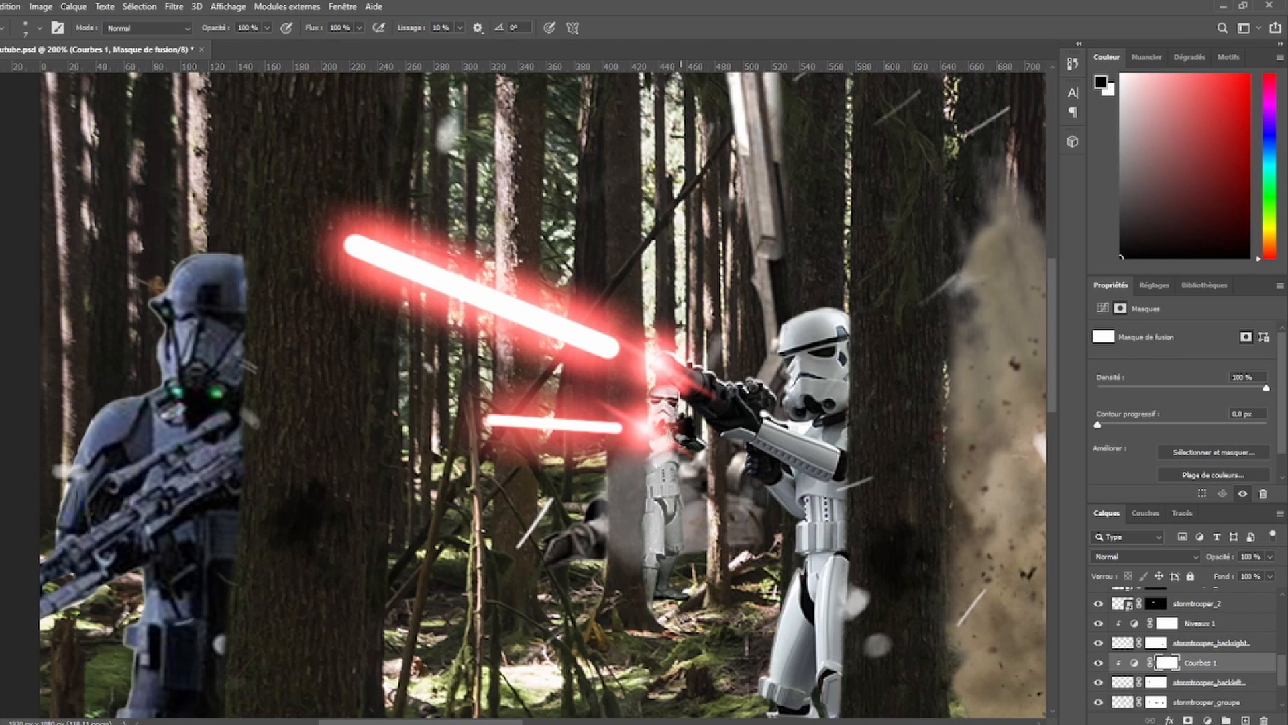
{"action": "left_click_drag", "start_coordinate": [671, 423], "coordinate": [668, 394]}
{"action": "scroll", "coordinate": [662, 465], "scroll_direction": "down", "scroll_amount": 5}
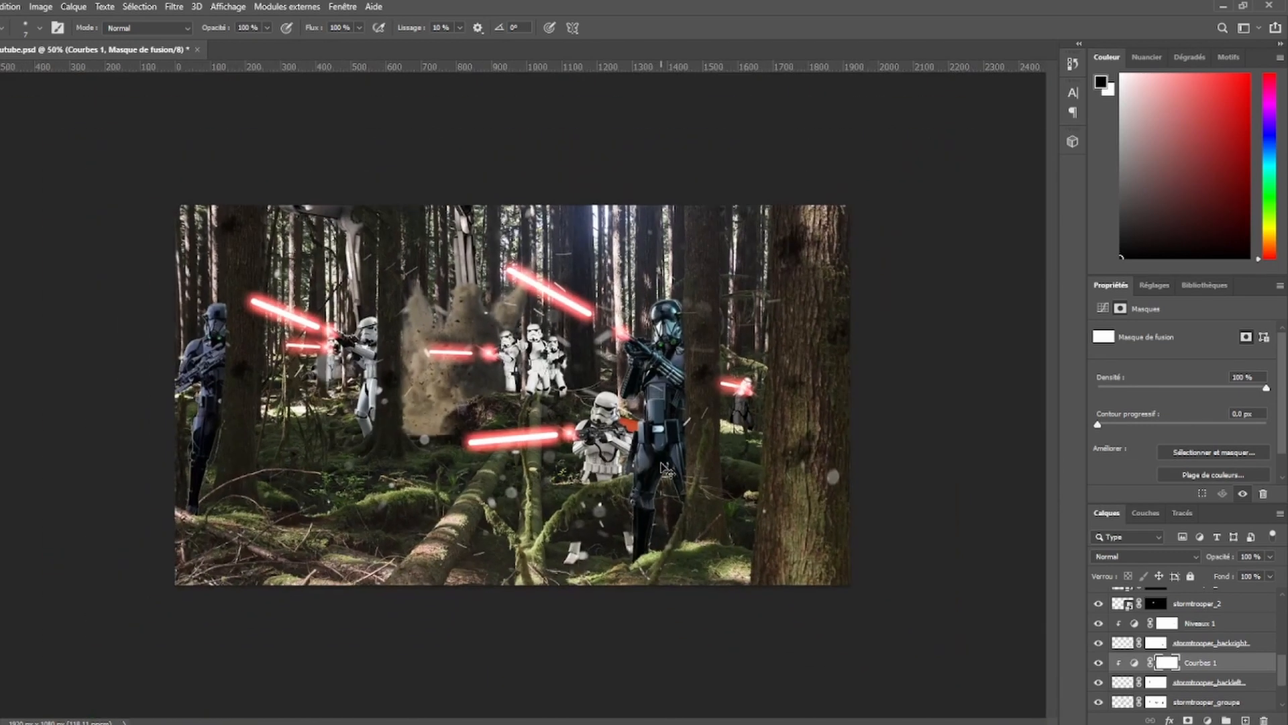
{"action": "scroll", "coordinate": [664, 469], "scroll_direction": "up", "scroll_amount": 1}
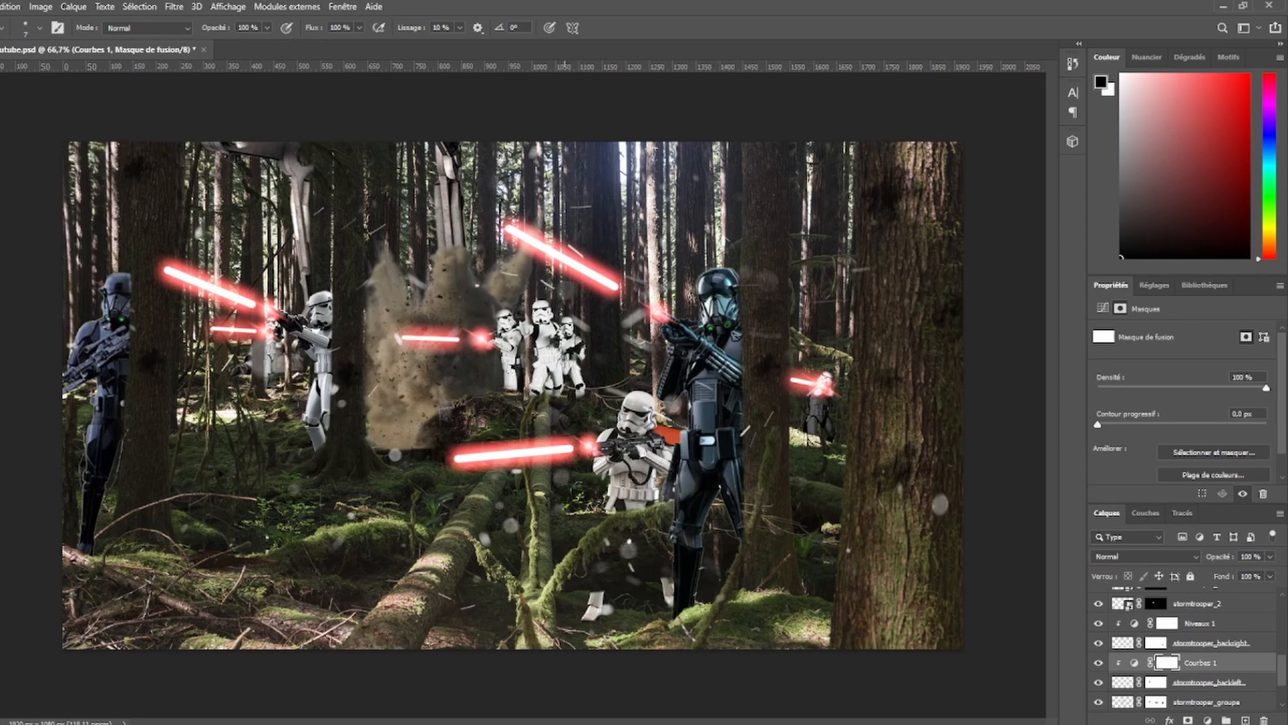
{"action": "scroll", "coordinate": [579, 346], "scroll_direction": "up", "scroll_amount": 3}
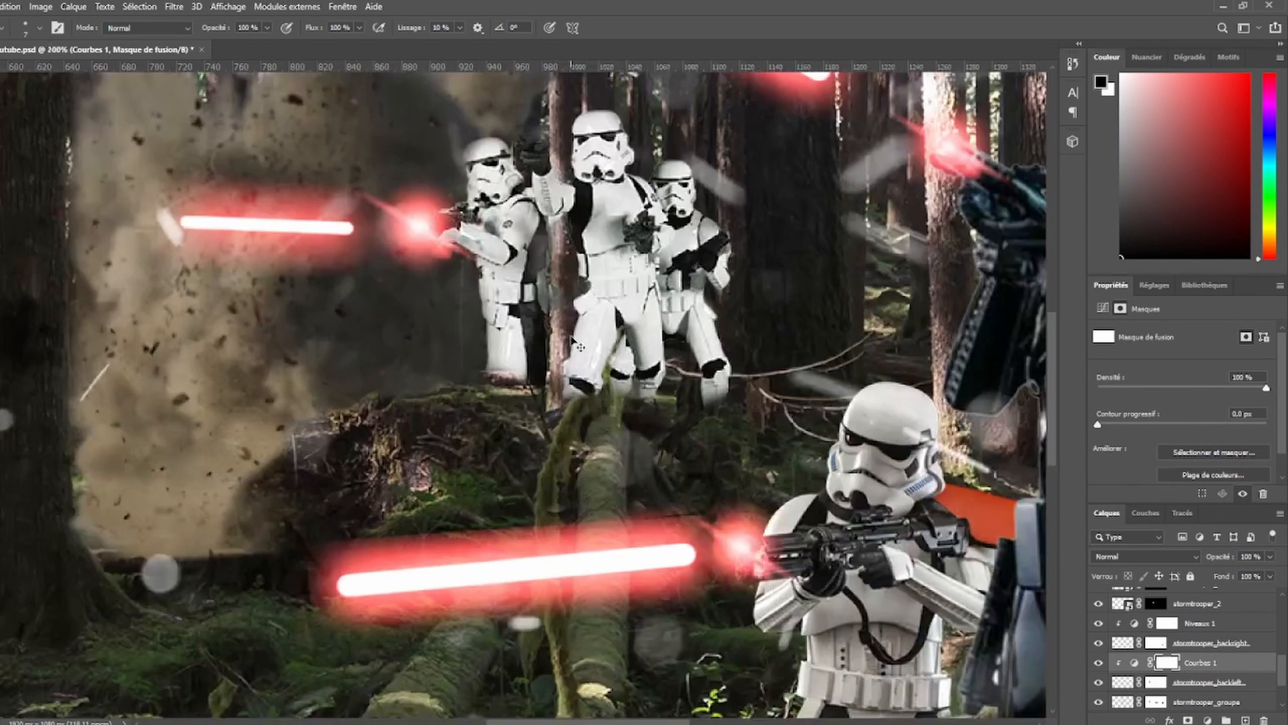
- Add a Levels adjustment layer above stormtrooper_groupe and clip it to that layer
{"action": "scroll", "coordinate": [756, 398], "scroll_direction": "up", "scroll_amount": 2}
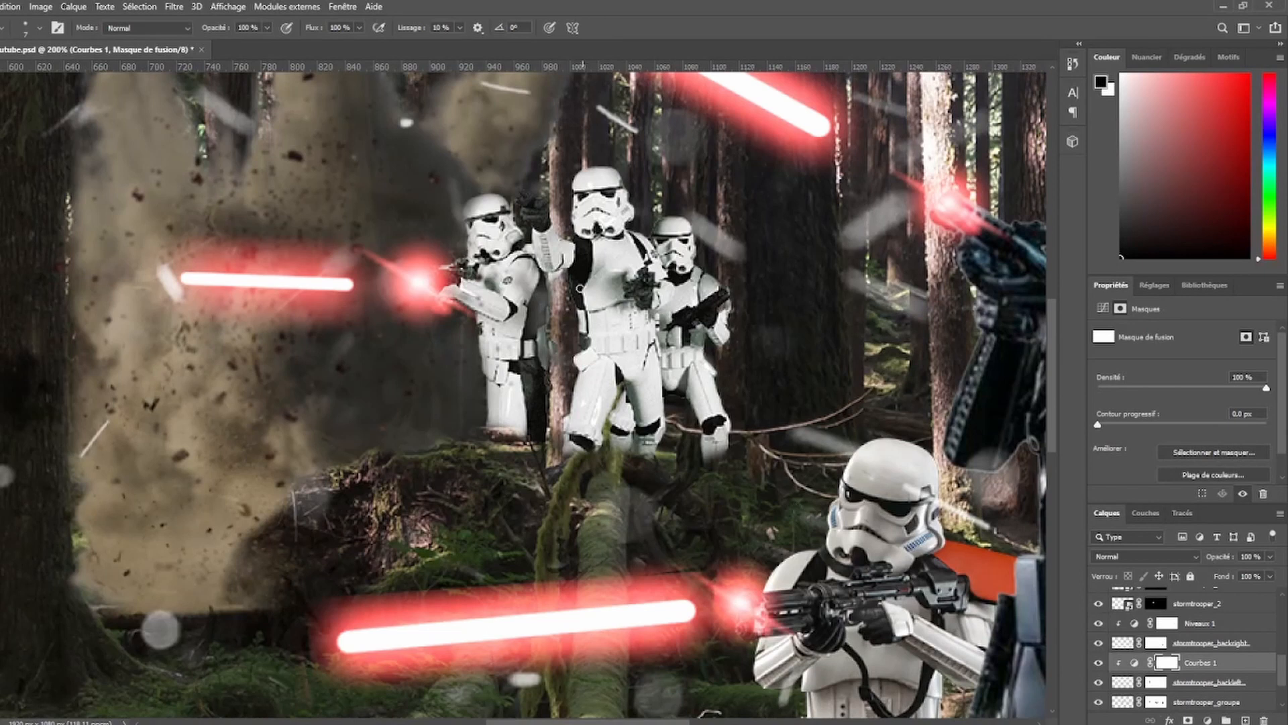
{"action": "scroll", "coordinate": [1202, 691], "scroll_direction": "down", "scroll_amount": 2}
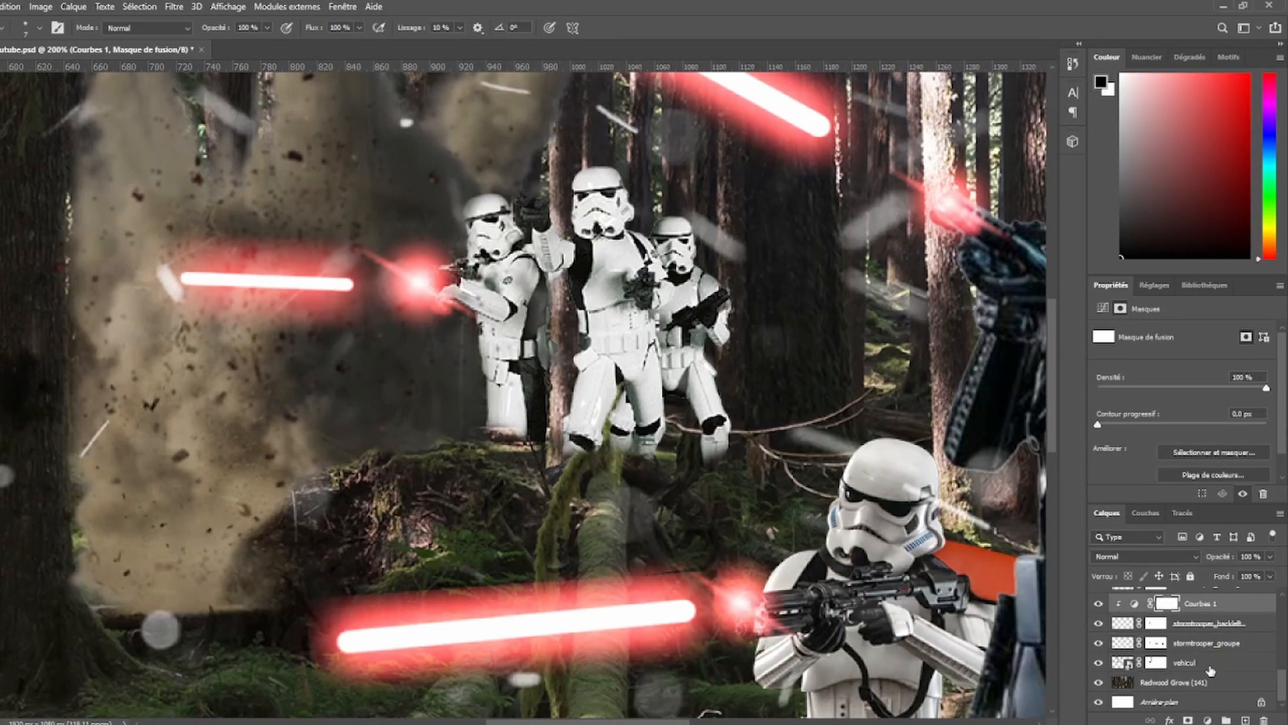
{"action": "left_click", "coordinate": [1210, 657]}
{"action": "scroll", "coordinate": [1208, 664], "scroll_direction": "down", "scroll_amount": 1}
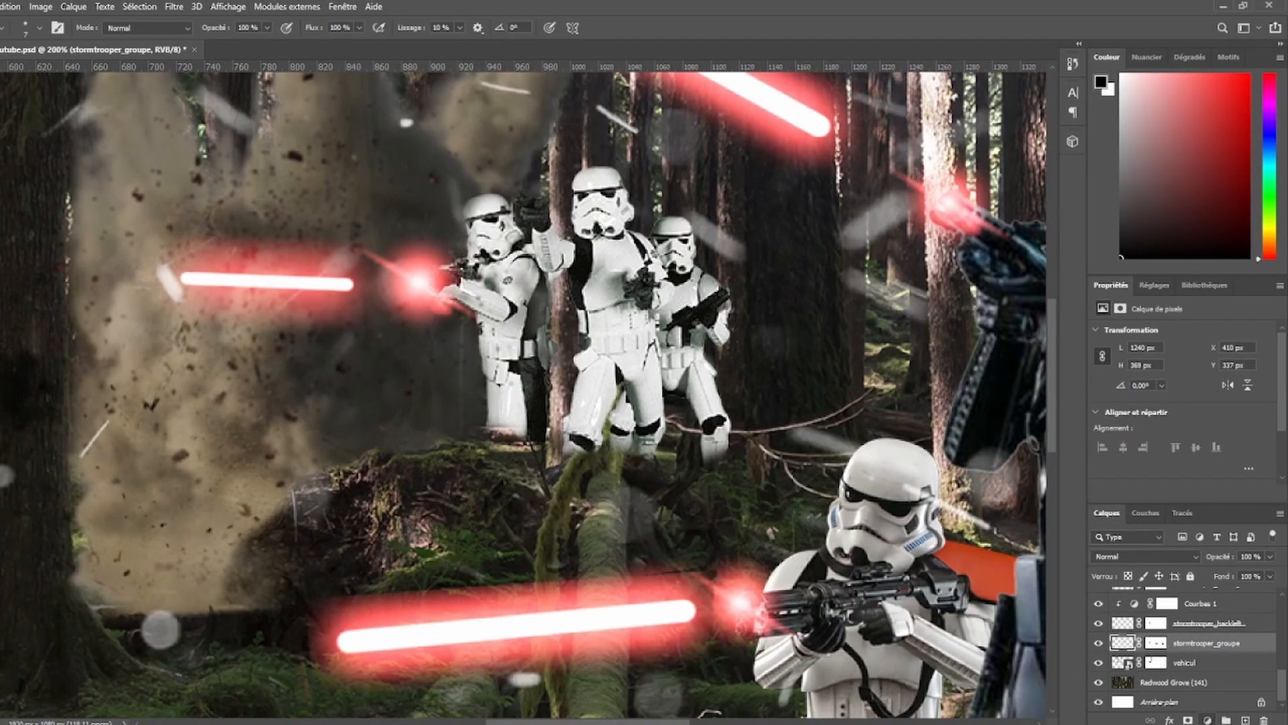
{"action": "left_click", "coordinate": [1185, 539]}
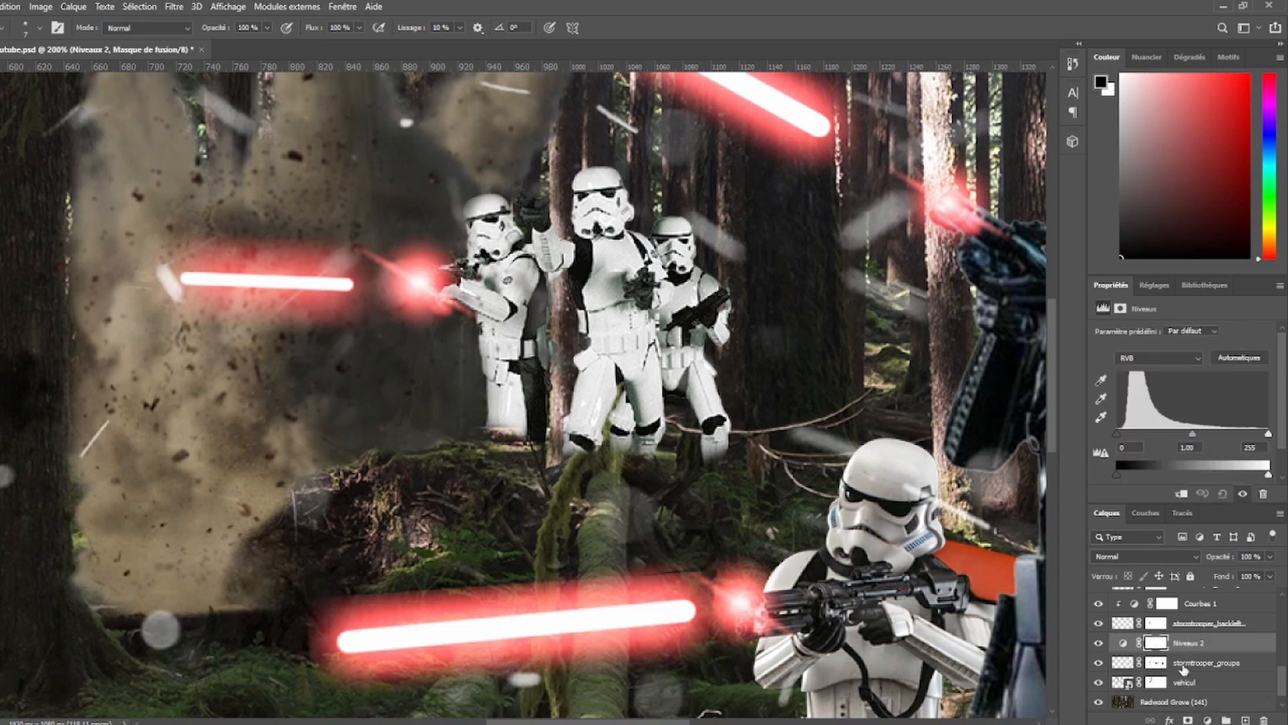
{"action": "left_click", "coordinate": [1127, 651], "text": "alt"}
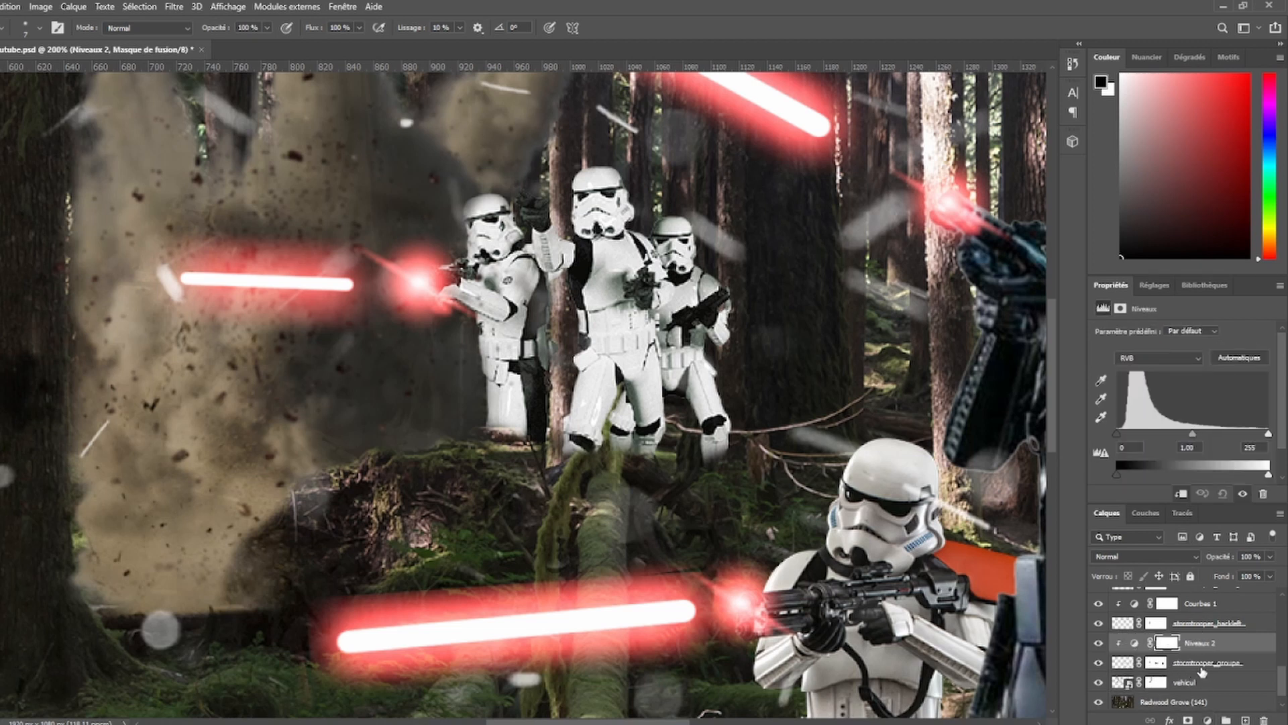
- Darken the stormtrooper group by lowering the white output level of Niveaux 2 to about half
{"action": "left_click", "coordinate": [1263, 665]}
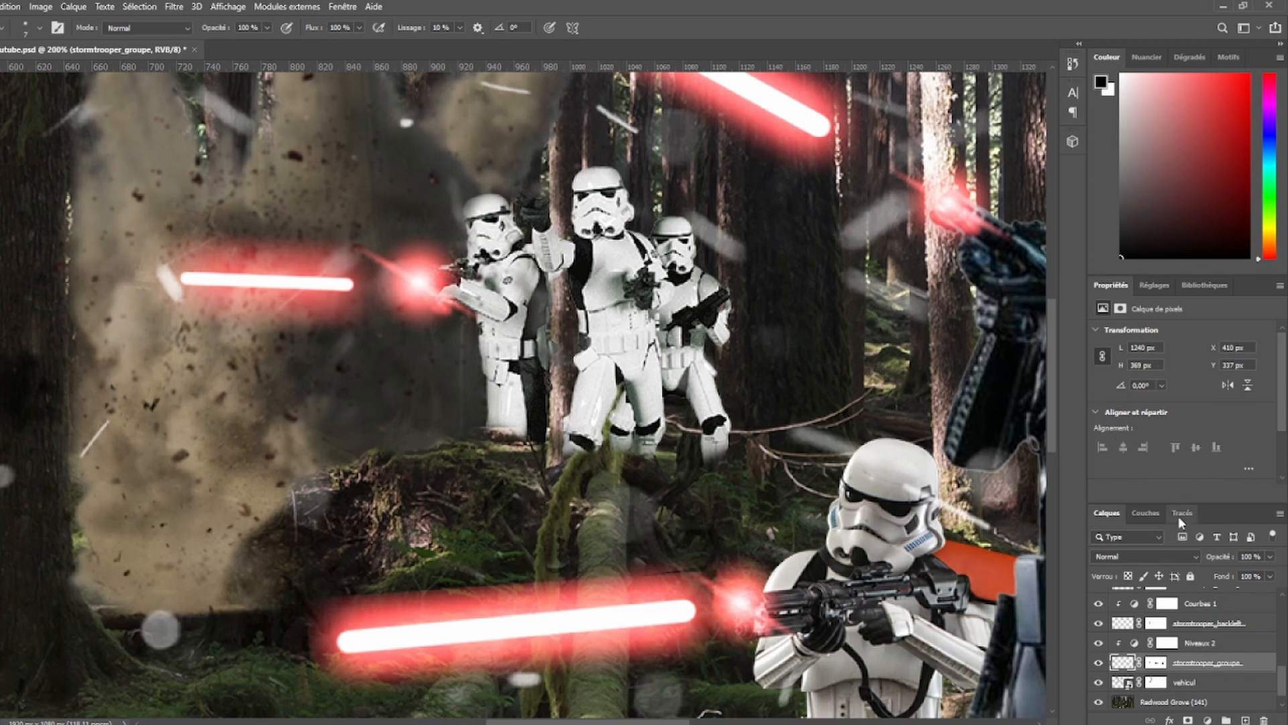
{"action": "left_click", "coordinate": [1225, 643]}
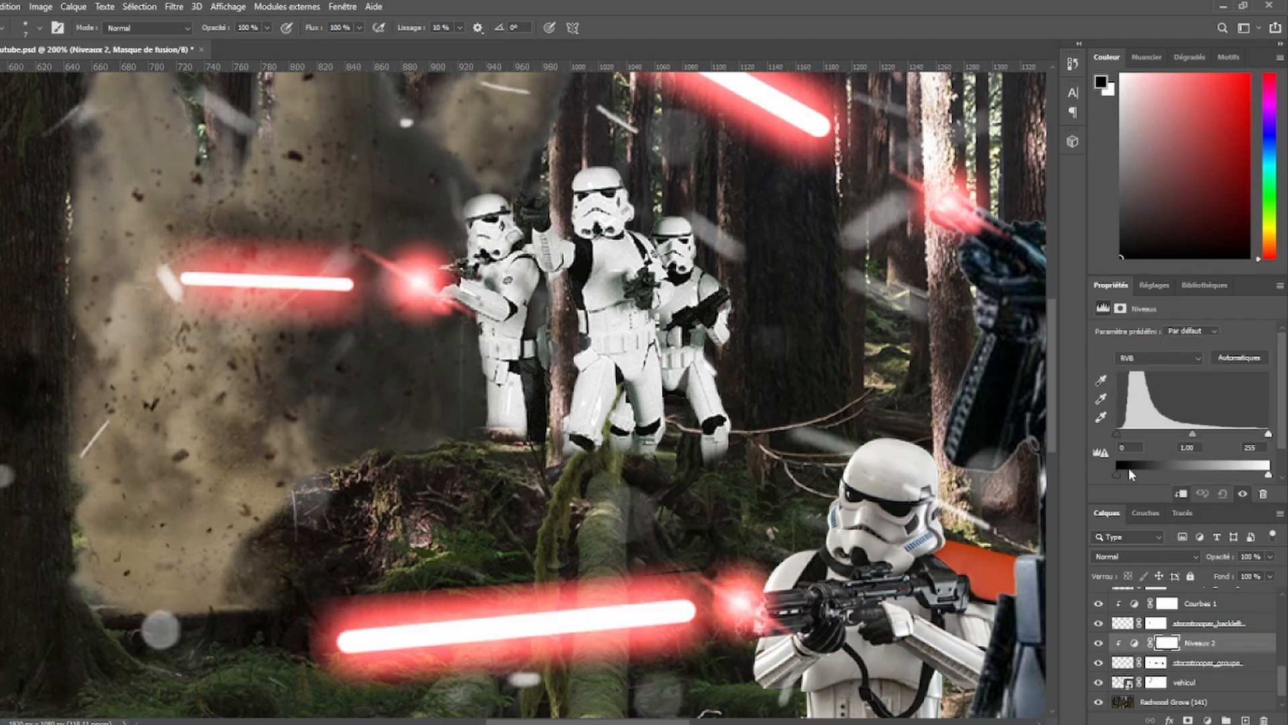
{"action": "left_click_drag", "start_coordinate": [1269, 474], "coordinate": [1193, 435]}
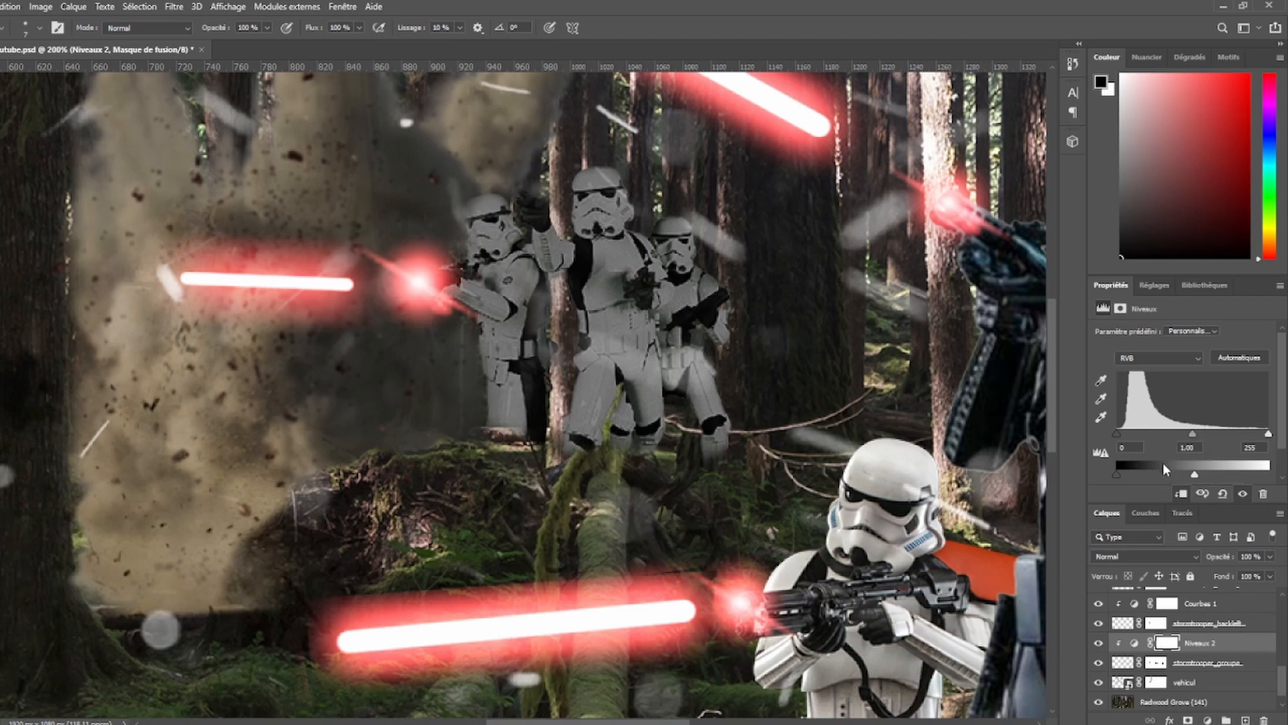
- Paint black on the Niveaux 2 mask over the three grouped troopers at 53% and 25% opacity, undoing the initial 100% stroke
{"action": "left_click", "coordinate": [1167, 643]}
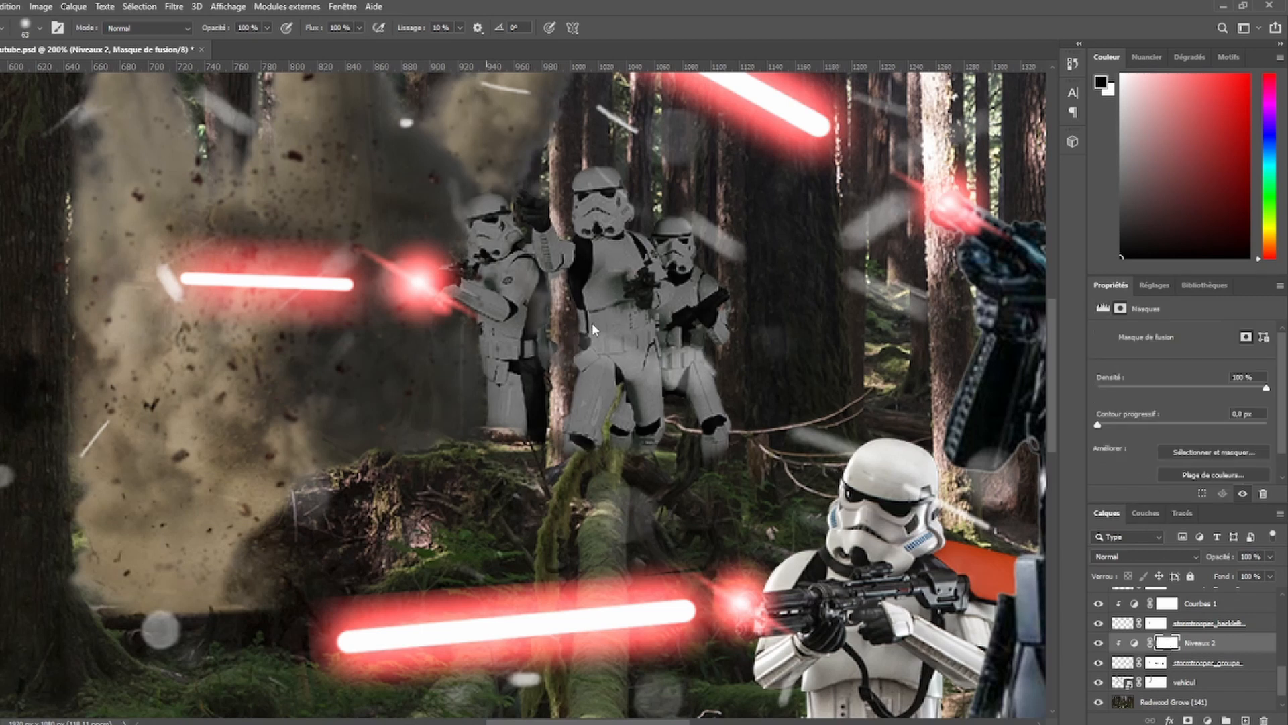
{"action": "mouse_move", "coordinate": [493, 218]}
{"action": "left_mouse_down"}
{"action": "mouse_move", "coordinate": [446, 284]}
{"action": "mouse_move", "coordinate": [499, 343]}
{"action": "mouse_move", "coordinate": [507, 375]}
{"action": "mouse_move", "coordinate": [500, 394]}
{"action": "mouse_move", "coordinate": [482, 392]}
{"action": "mouse_move", "coordinate": [526, 397]}
{"action": "left_mouse_up"}
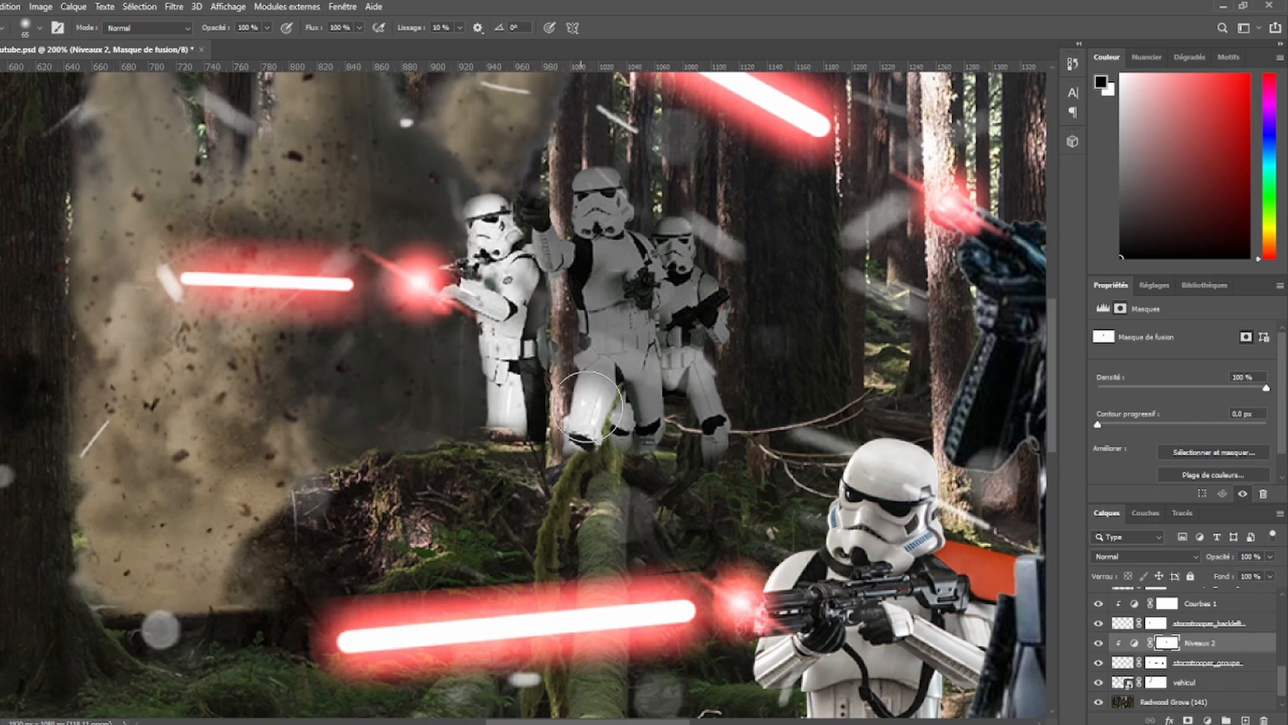
{"action": "key", "text": "ctrl+z"}
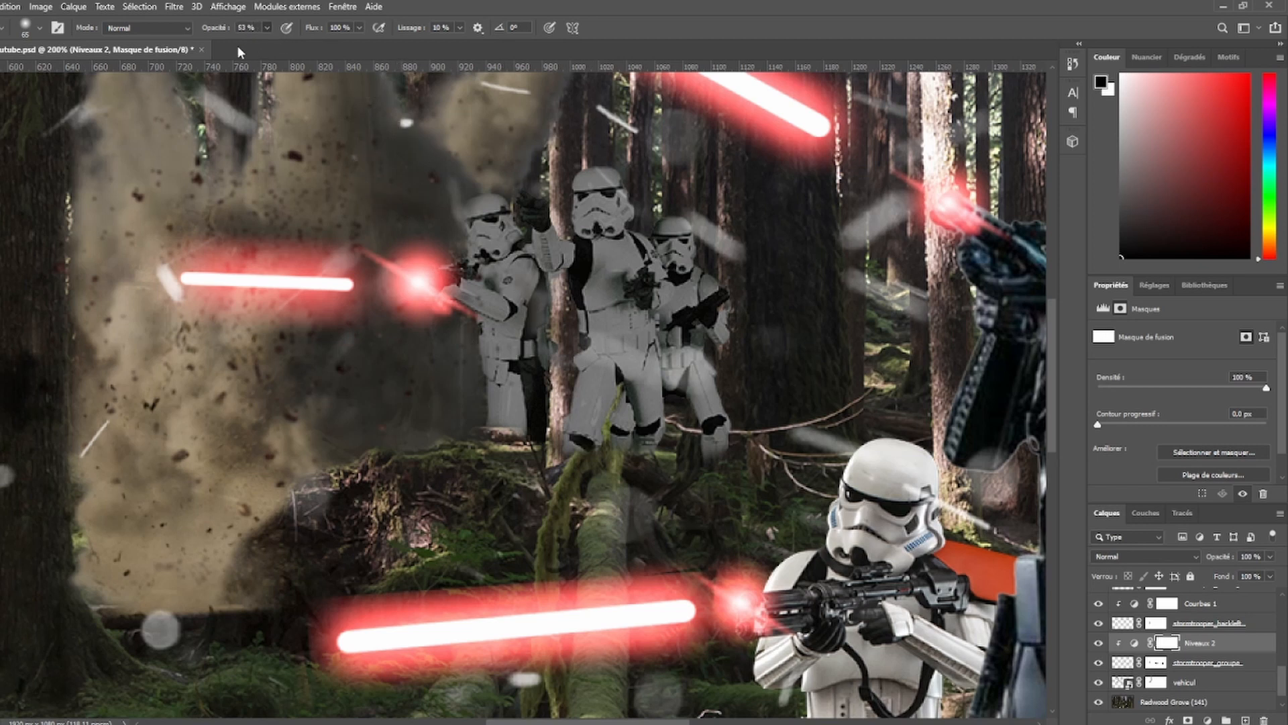
{"action": "key", "text": "5"}
{"action": "key", "text": "3"}
{"action": "mouse_move", "coordinate": [488, 223]}
{"action": "left_mouse_down"}
{"action": "mouse_move", "coordinate": [467, 252]}
{"action": "mouse_move", "coordinate": [484, 373]}
{"action": "mouse_move", "coordinate": [503, 430]}
{"action": "mouse_move", "coordinate": [568, 432]}
{"action": "mouse_move", "coordinate": [602, 360]}
{"action": "mouse_move", "coordinate": [590, 277]}
{"action": "mouse_move", "coordinate": [536, 204]}
{"action": "mouse_move", "coordinate": [549, 187]}
{"action": "mouse_move", "coordinate": [603, 197]}
{"action": "mouse_move", "coordinate": [612, 395]}
{"action": "mouse_move", "coordinate": [563, 188]}
{"action": "mouse_move", "coordinate": [597, 265]}
{"action": "mouse_move", "coordinate": [570, 476]}
{"action": "mouse_move", "coordinate": [592, 364]}
{"action": "left_mouse_up"}
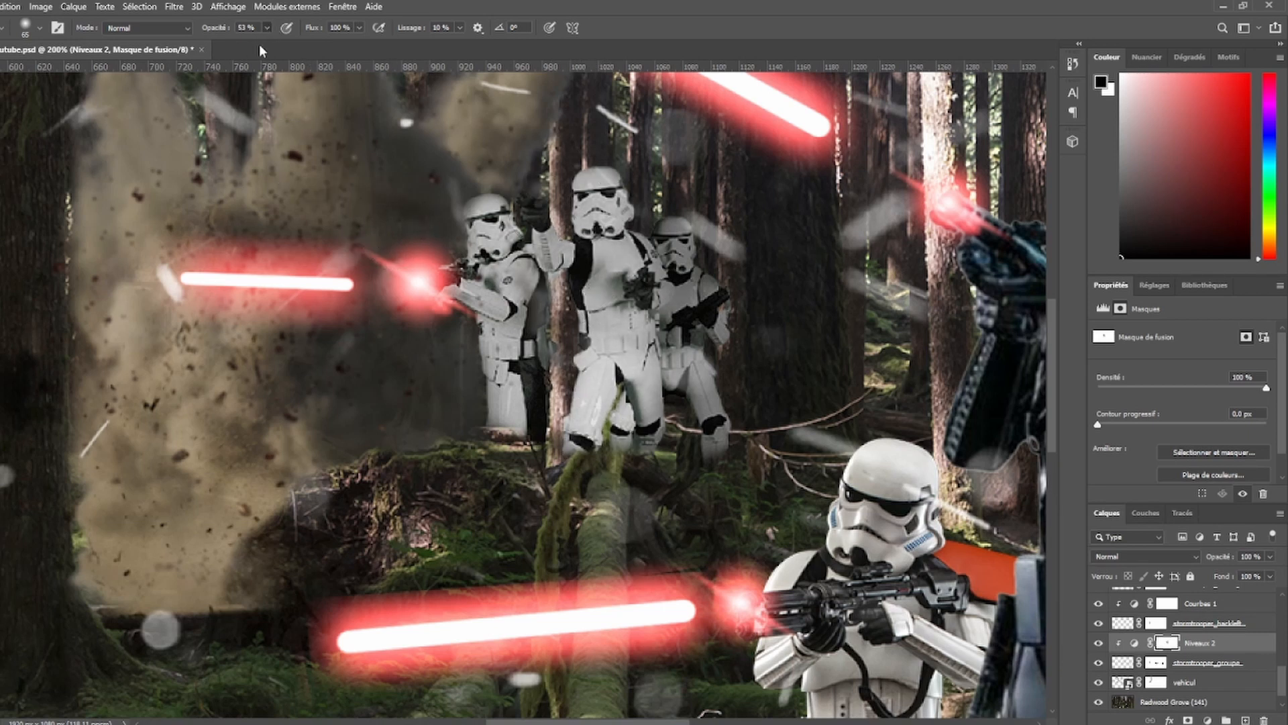
{"action": "mouse_move", "coordinate": [682, 225]}
{"action": "left_mouse_down"}
{"action": "mouse_move", "coordinate": [708, 337]}
{"action": "mouse_move", "coordinate": [699, 367]}
{"action": "left_mouse_up"}
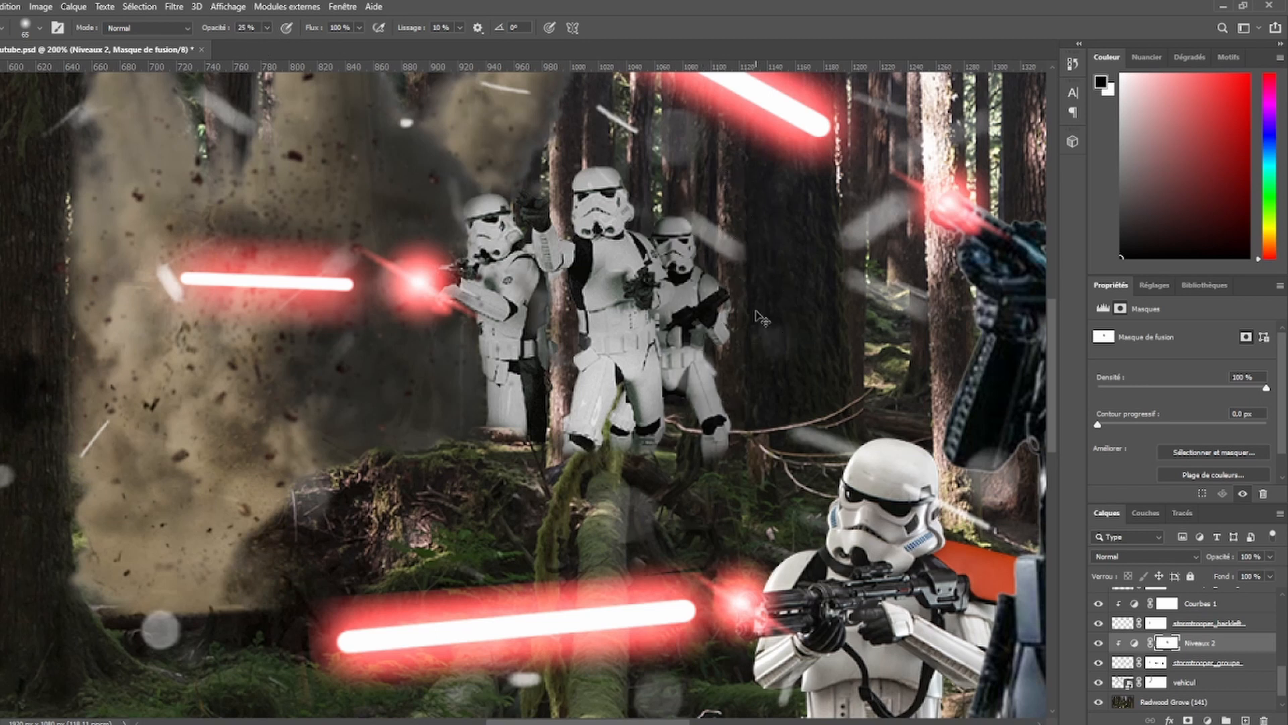
{"action": "key", "text": "ctrl+minus"}
{"action": "key", "text": "ctrl+minus"}
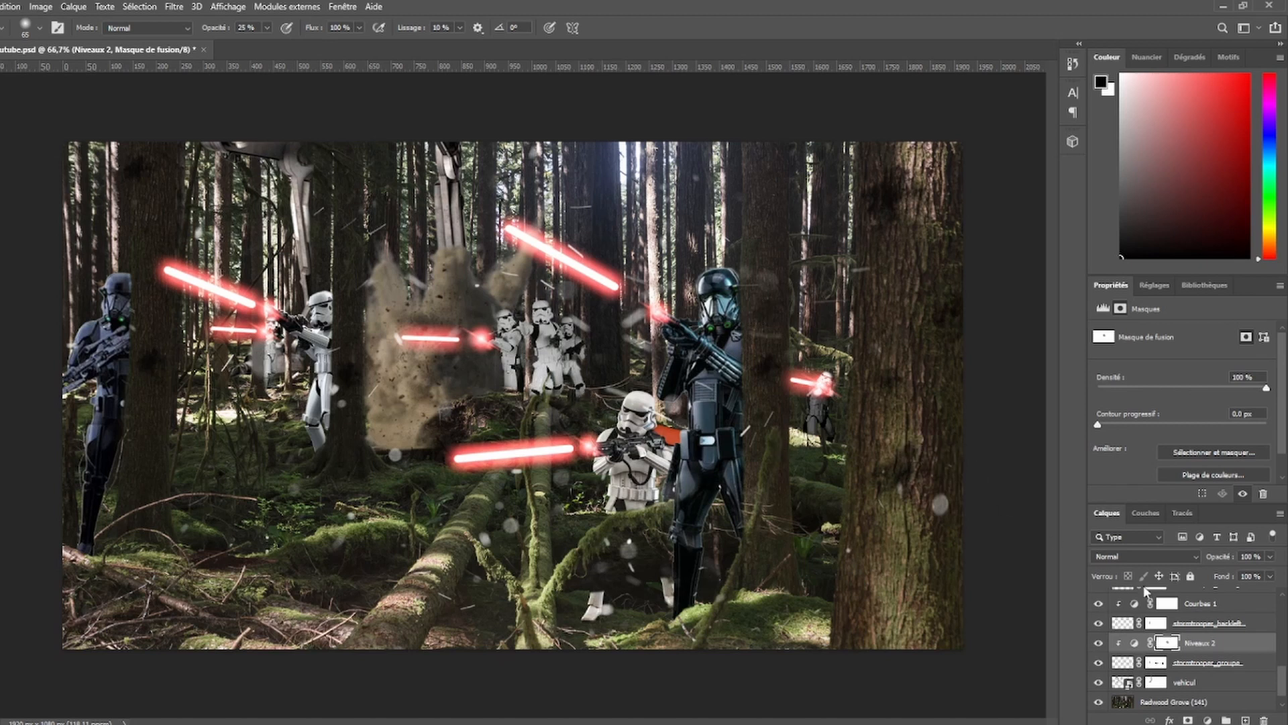
- Paint black at 25% opacity on the stormtrooper_backright and Niveaux 1 masks over the back-right trooper's lower body
{"action": "scroll", "coordinate": [1222, 631], "scroll_direction": "up", "scroll_amount": 2}
{"action": "scroll", "coordinate": [1222, 649], "scroll_direction": "up", "scroll_amount": 3}
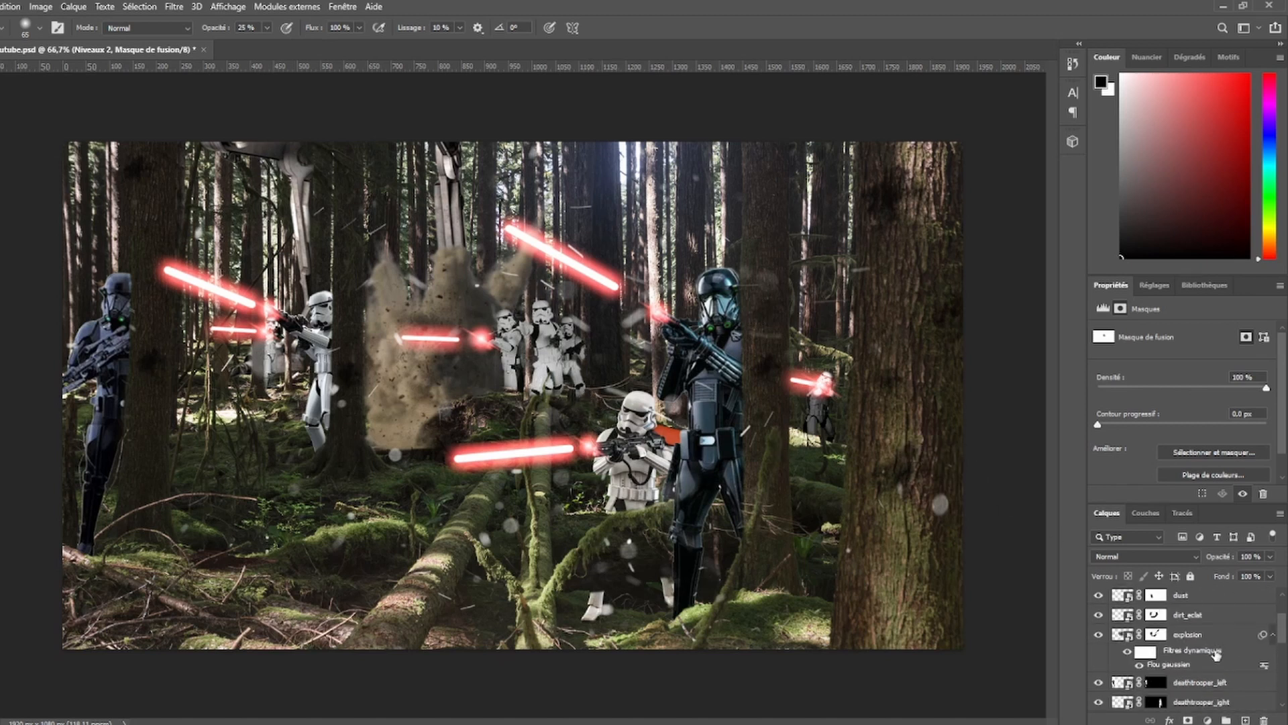
{"action": "scroll", "coordinate": [1217, 654], "scroll_direction": "down", "scroll_amount": 2}
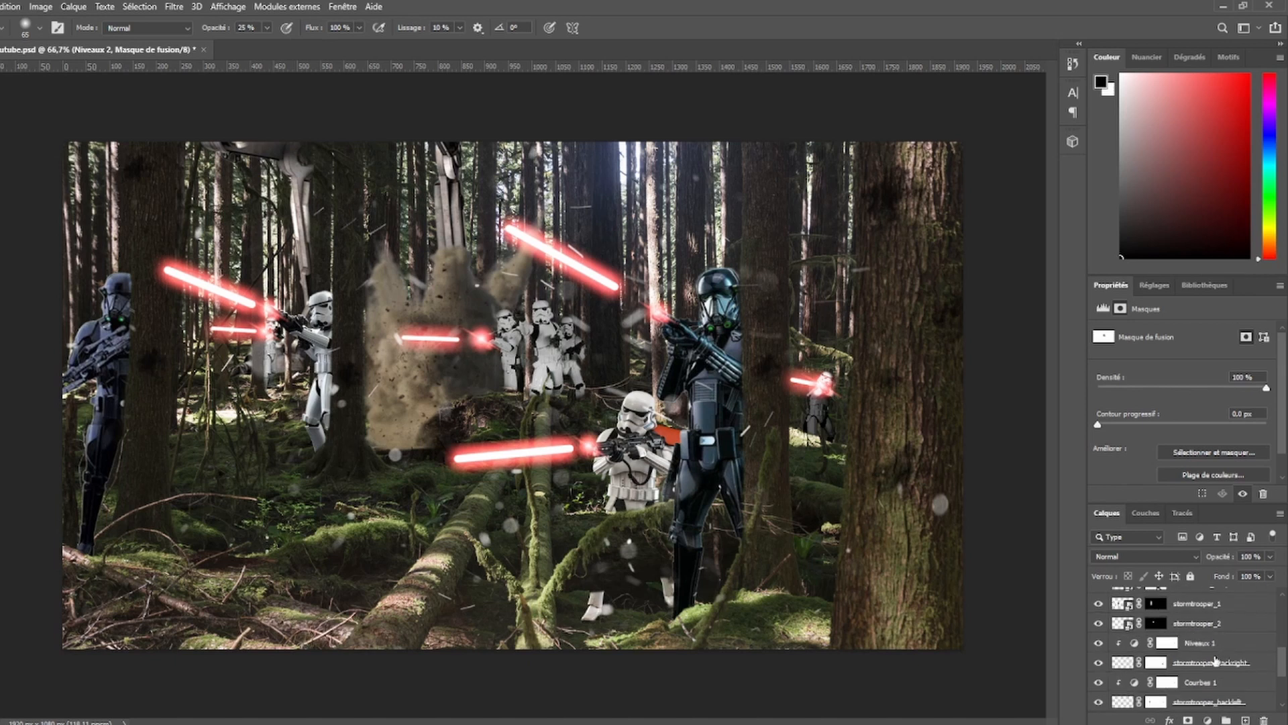
{"action": "left_click", "coordinate": [1156, 664]}
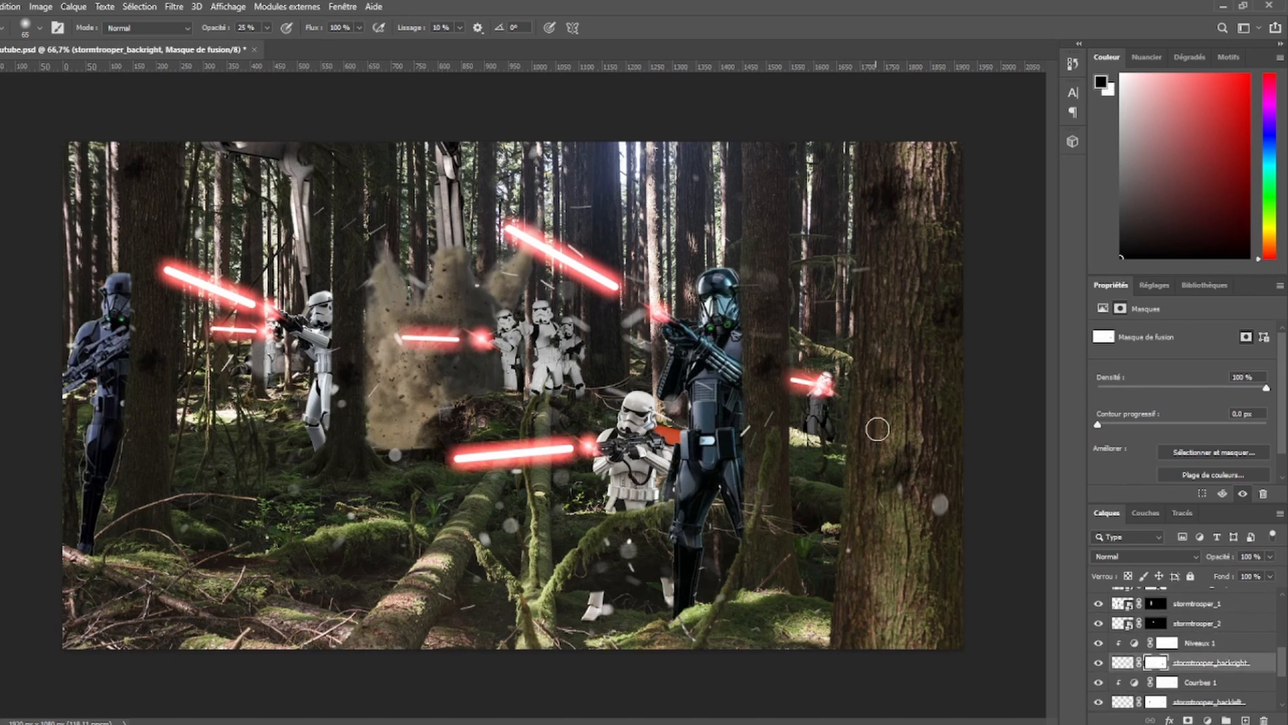
{"action": "key", "text": "ctrl+plus"}
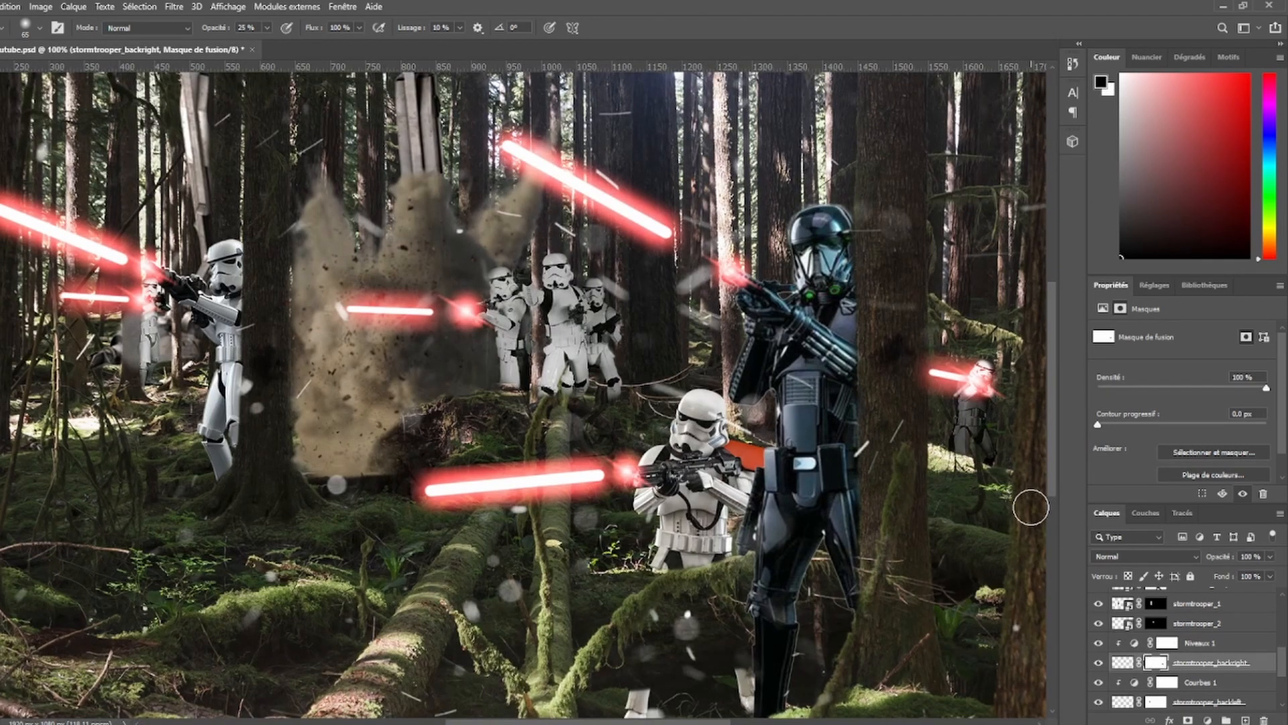
{"action": "mouse_move", "coordinate": [958, 448]}
{"action": "left_mouse_down"}
{"action": "mouse_move", "coordinate": [980, 430]}
{"action": "mouse_move", "coordinate": [971, 409]}
{"action": "mouse_move", "coordinate": [985, 426]}
{"action": "mouse_move", "coordinate": [965, 439]}
{"action": "mouse_move", "coordinate": [1001, 485]}
{"action": "left_mouse_up"}
{"action": "left_click", "coordinate": [1168, 643]}
{"action": "mouse_move", "coordinate": [959, 440]}
{"action": "left_mouse_down"}
{"action": "mouse_move", "coordinate": [977, 413]}
{"action": "mouse_move", "coordinate": [973, 430]}
{"action": "mouse_move", "coordinate": [961, 420]}
{"action": "mouse_move", "coordinate": [964, 526]}
{"action": "left_mouse_up"}
{"action": "key", "text": "ctrl+minus"}
{"action": "key", "text": "ctrl+minus"}
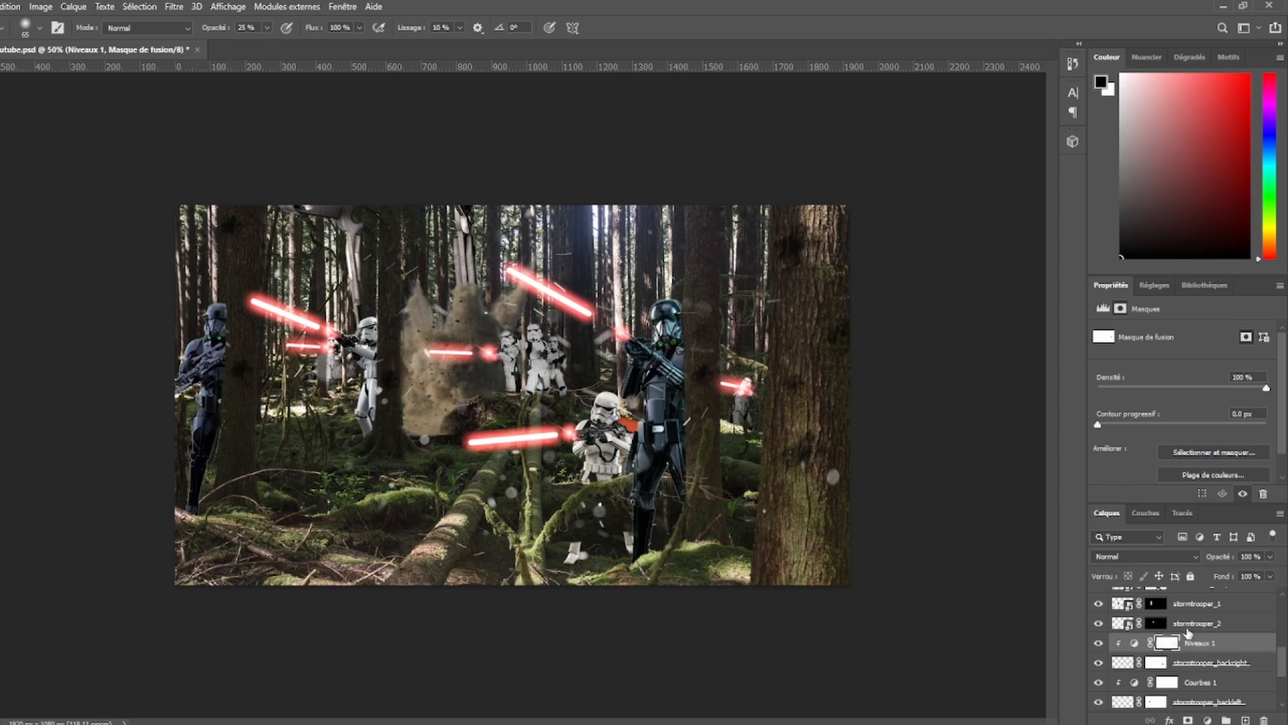
{"action": "scroll", "coordinate": [1250, 698], "scroll_direction": "up", "scroll_amount": 4}
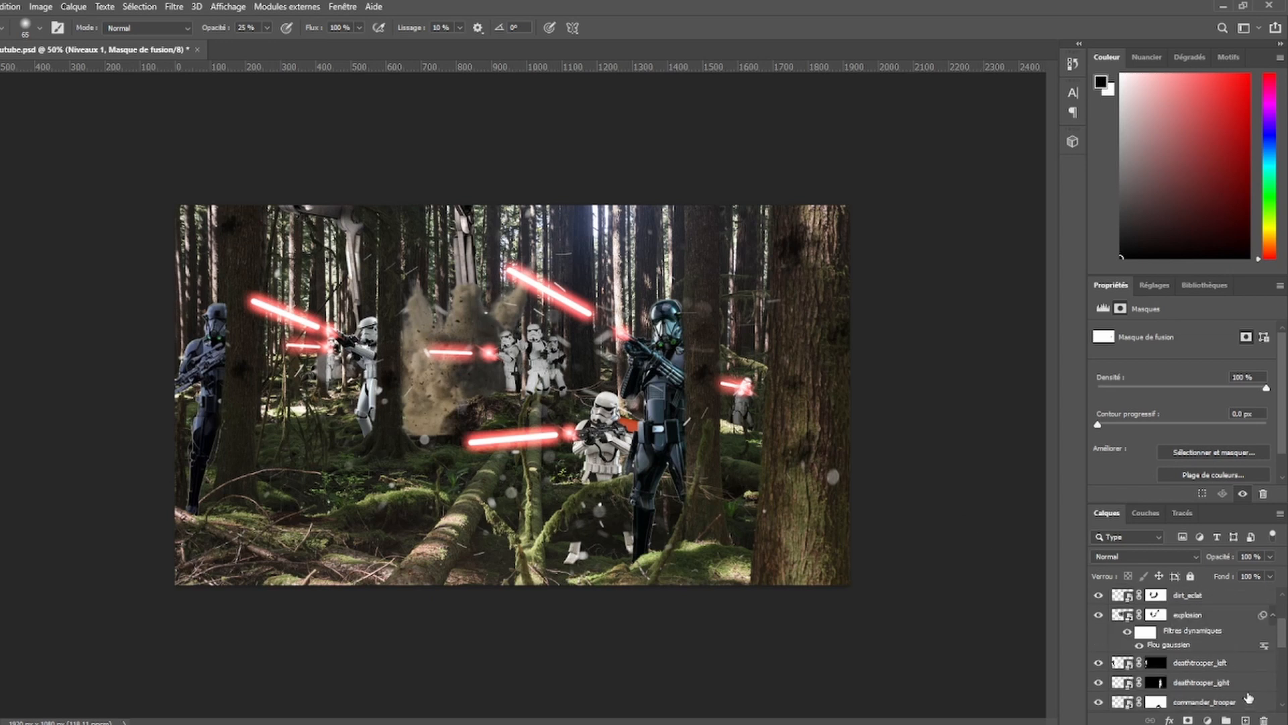
{"action": "key", "text": "ctrl+1"}
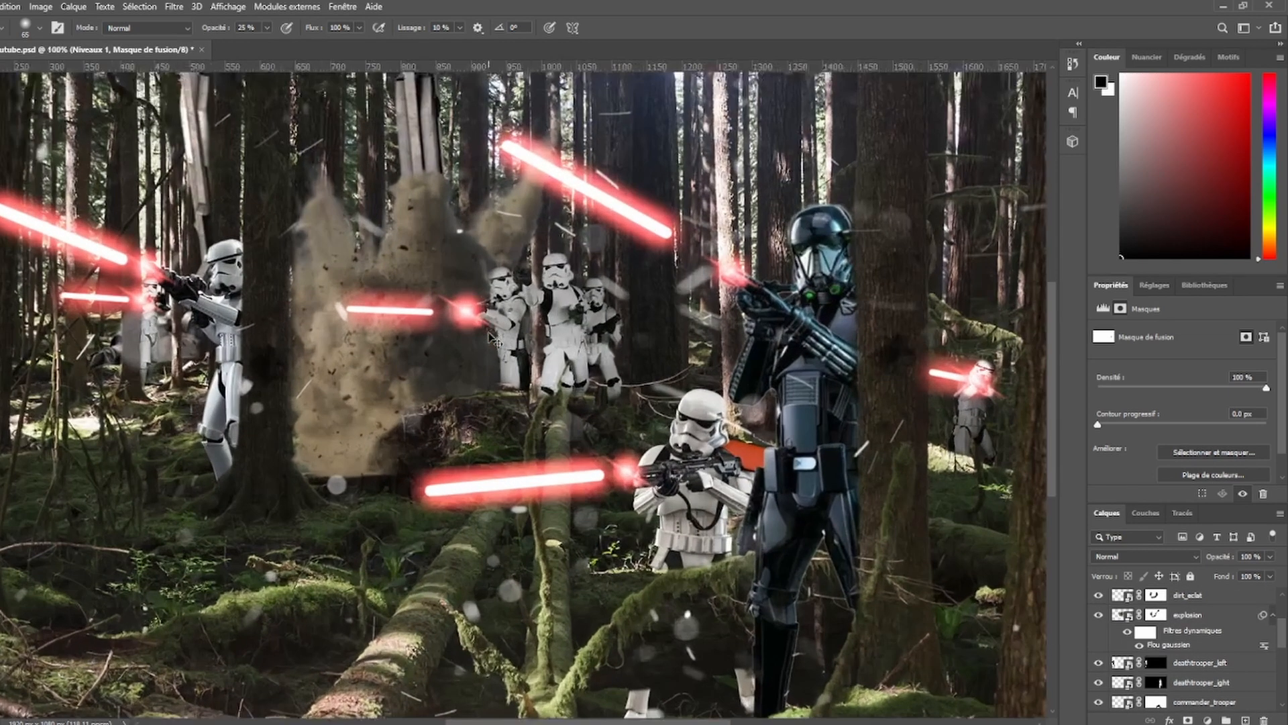
{"action": "scroll", "coordinate": [1205, 664], "scroll_direction": "down", "scroll_amount": 5}
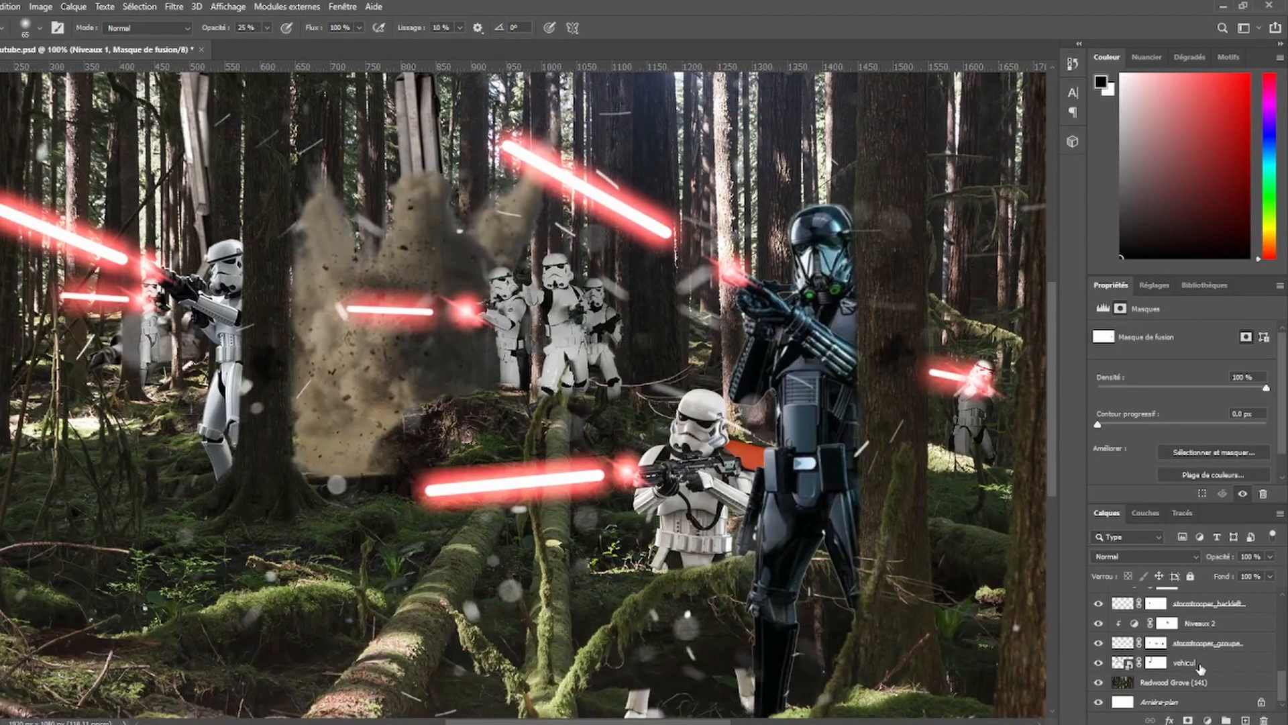
{"action": "scroll", "coordinate": [1200, 668], "scroll_direction": "up", "scroll_amount": 2}
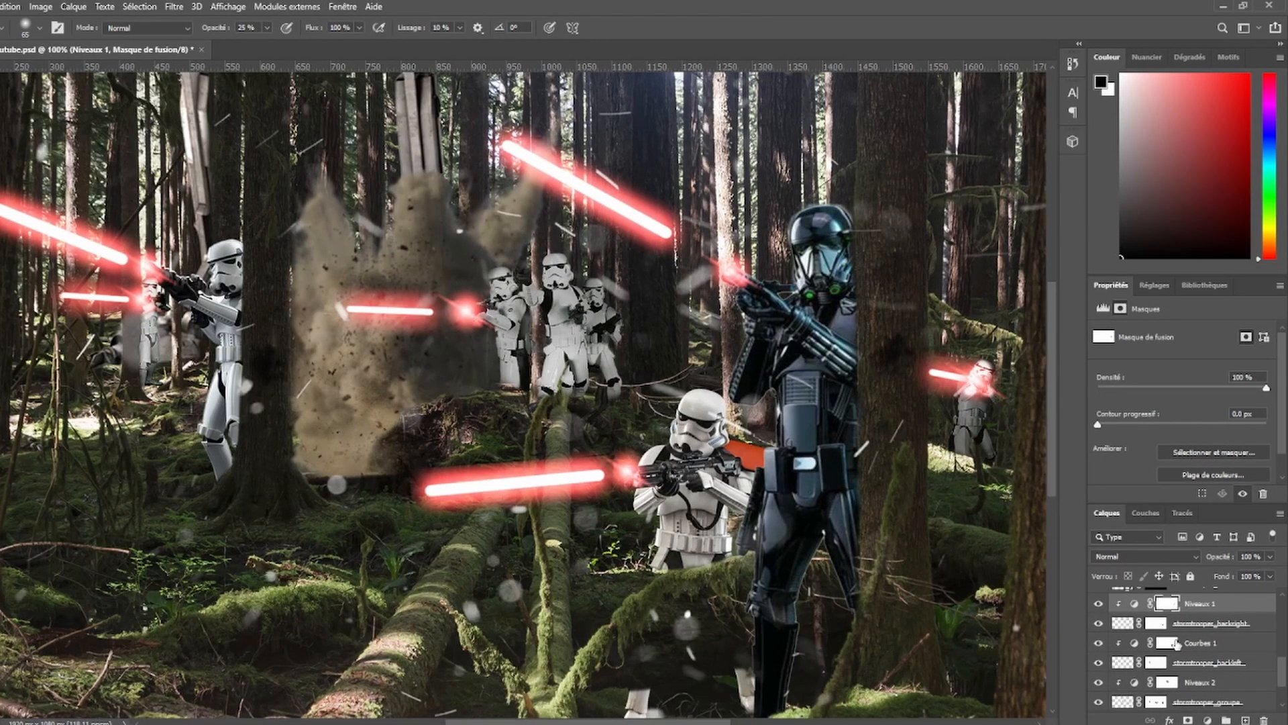
{"action": "left_click", "coordinate": [1156, 627]}
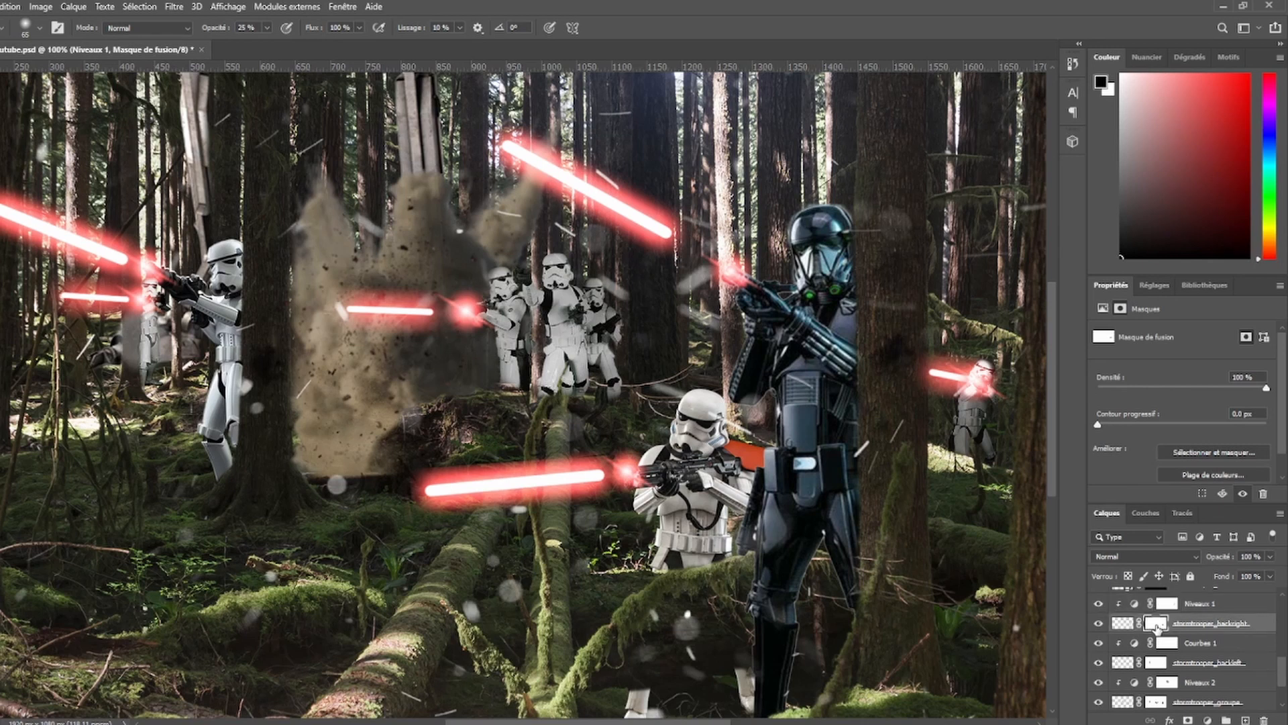
{"action": "scroll", "coordinate": [1157, 662], "scroll_direction": "down", "scroll_amount": 2}
{"action": "left_click", "coordinate": [1157, 665]}
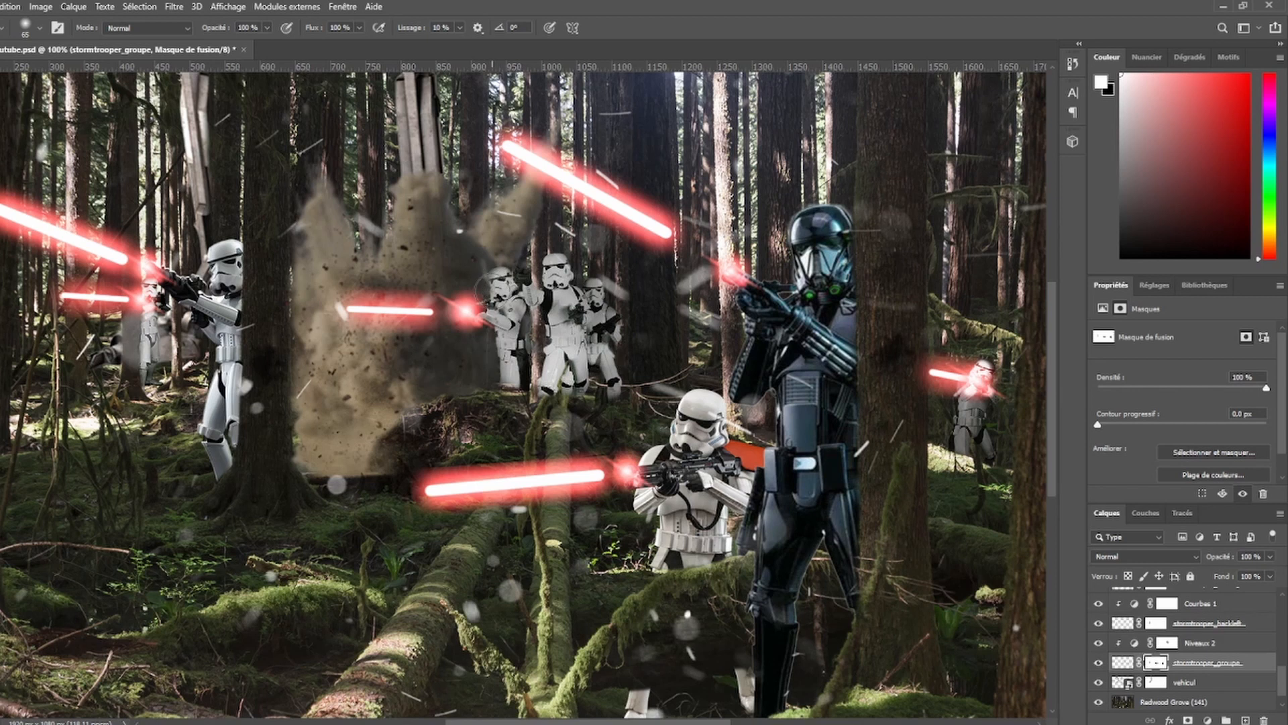
- Touch up the Niveaux 2 mask at 72% opacity, painting black over the central trooper's upper body and white from his torso toward the left trooper
{"action": "key", "text": "x"}
{"action": "left_click", "coordinate": [1167, 644]}
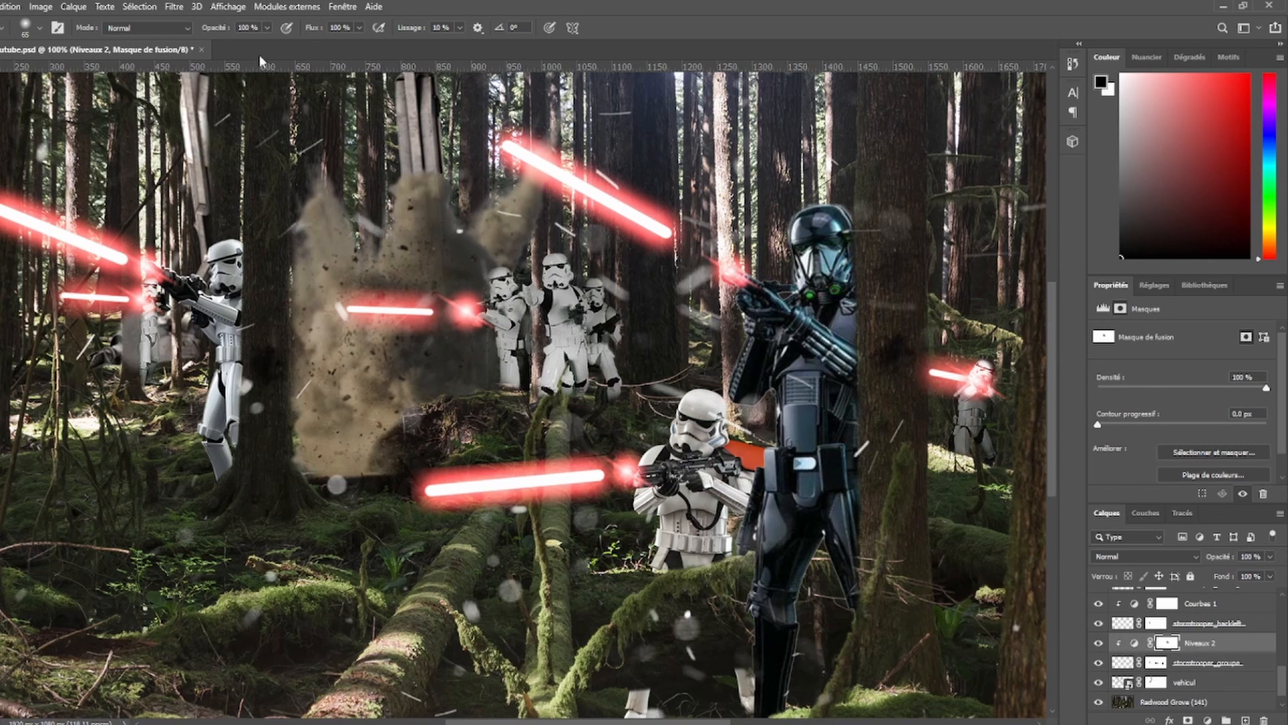
{"action": "key", "text": "7"}
{"action": "key", "text": "2"}
{"action": "mouse_move", "coordinate": [552, 273]}
{"action": "left_mouse_down"}
{"action": "mouse_move", "coordinate": [534, 276]}
{"action": "mouse_move", "coordinate": [555, 287]}
{"action": "mouse_move", "coordinate": [554, 383]}
{"action": "mouse_move", "coordinate": [557, 308]}
{"action": "left_mouse_up"}
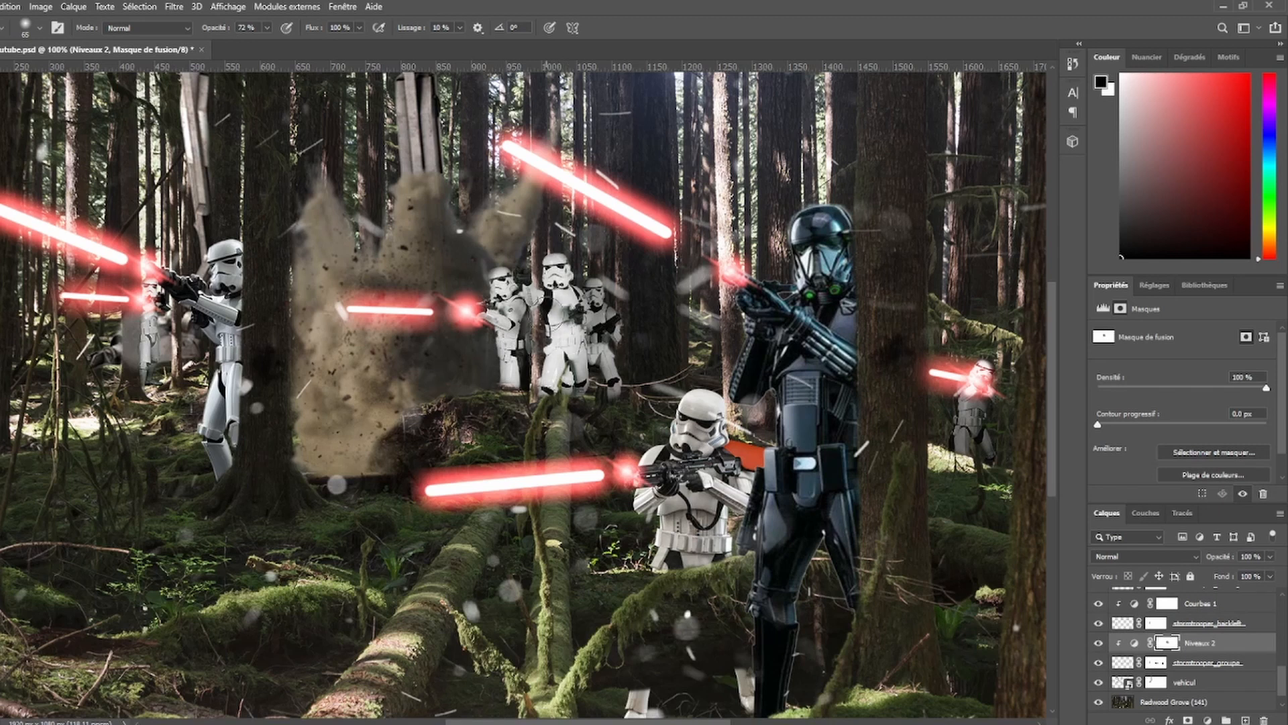
{"action": "key", "text": "x"}
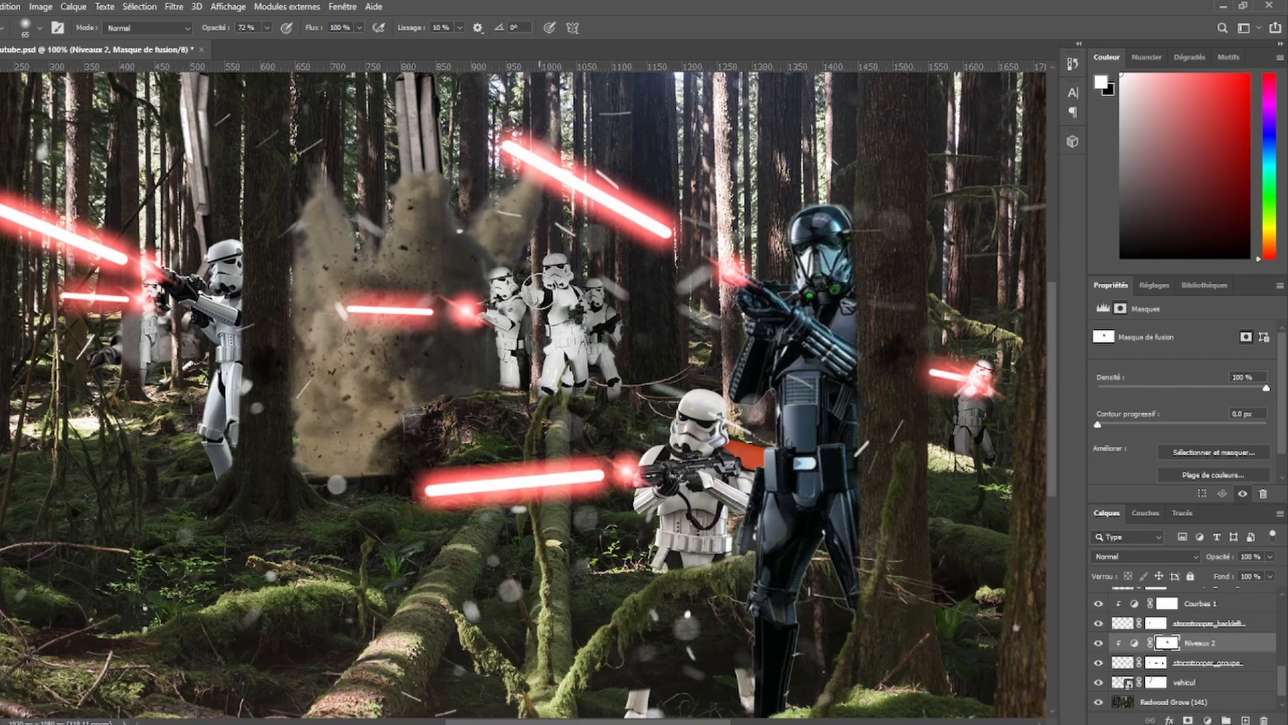
{"action": "mouse_move", "coordinate": [568, 300]}
{"action": "left_mouse_down"}
{"action": "mouse_move", "coordinate": [498, 337]}
{"action": "mouse_move", "coordinate": [509, 373]}
{"action": "left_mouse_up"}
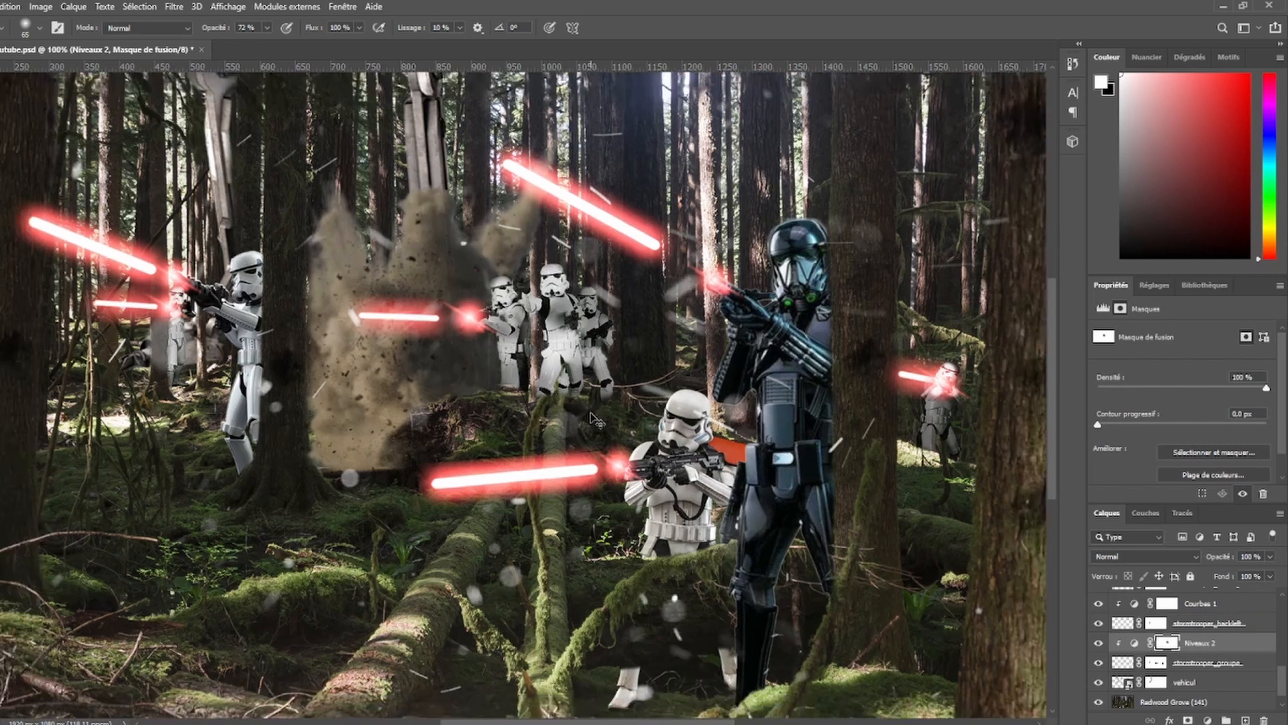
{"action": "key", "text": "ctrl+minus"}
{"action": "key", "text": "ctrl+minus"}
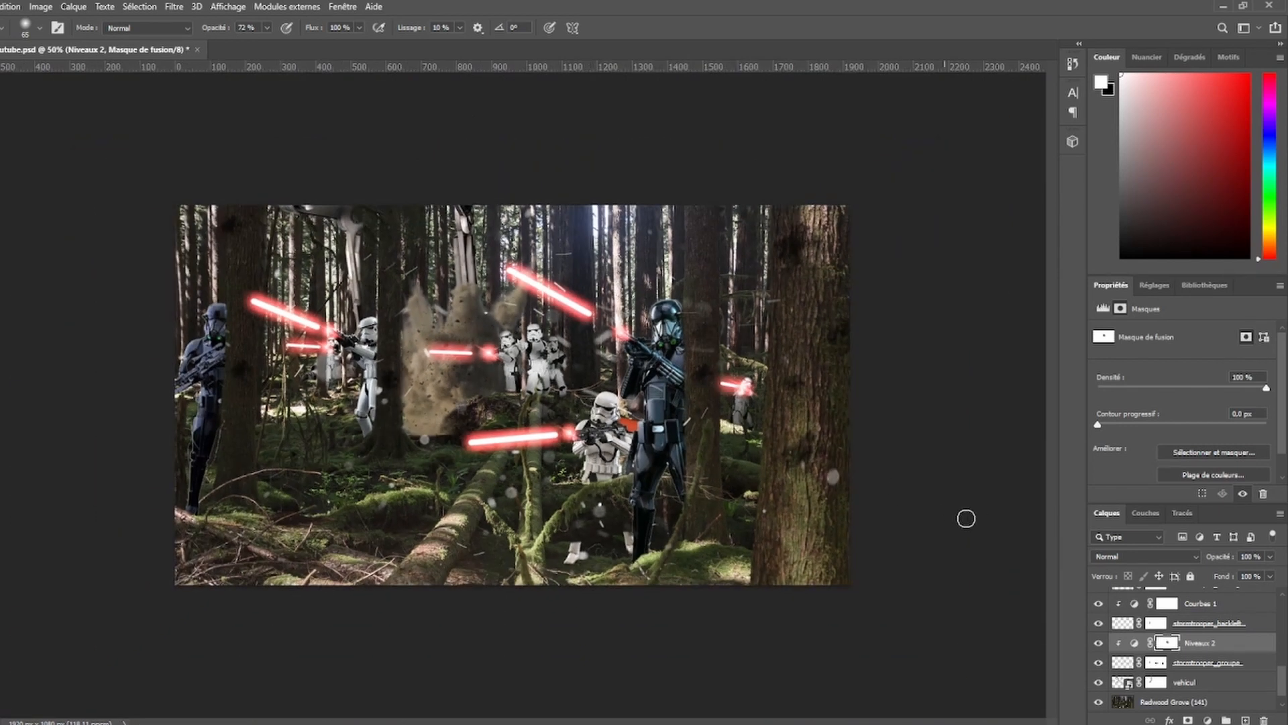
{"action": "scroll", "coordinate": [1205, 679], "scroll_direction": "down", "scroll_amount": 1}
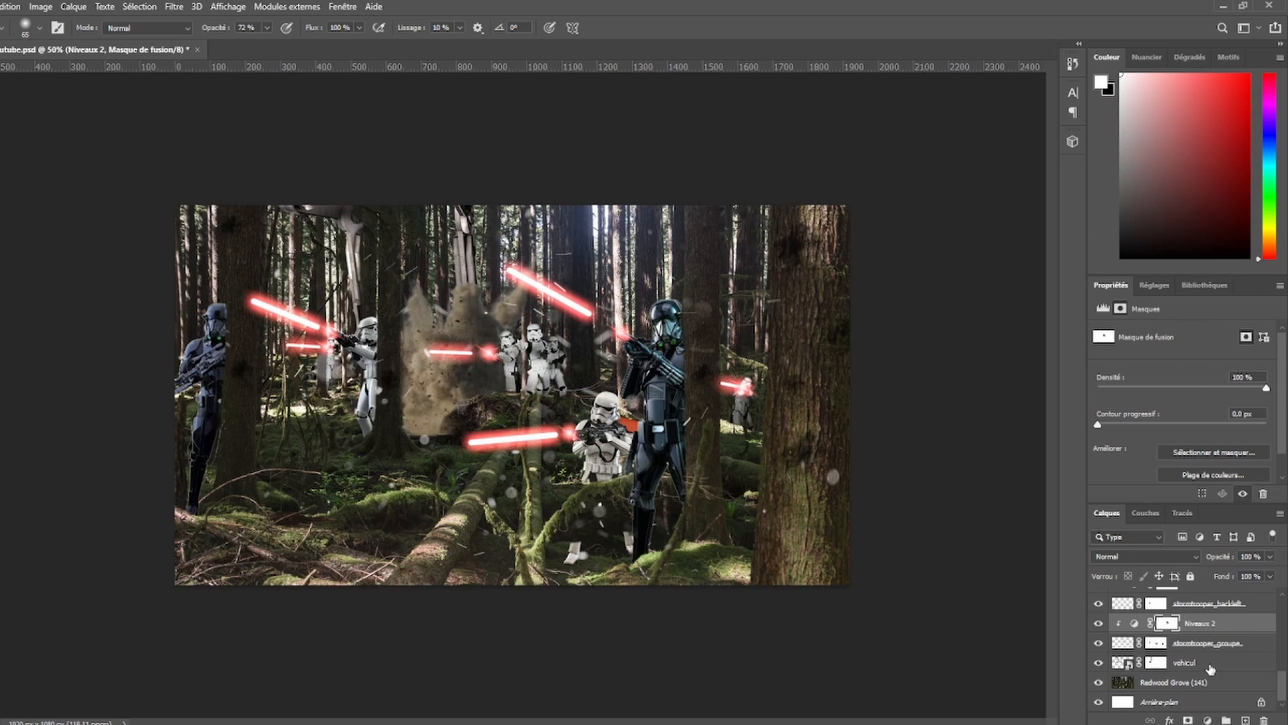
{"action": "scroll", "coordinate": [1168, 661], "scroll_direction": "up", "scroll_amount": 3}
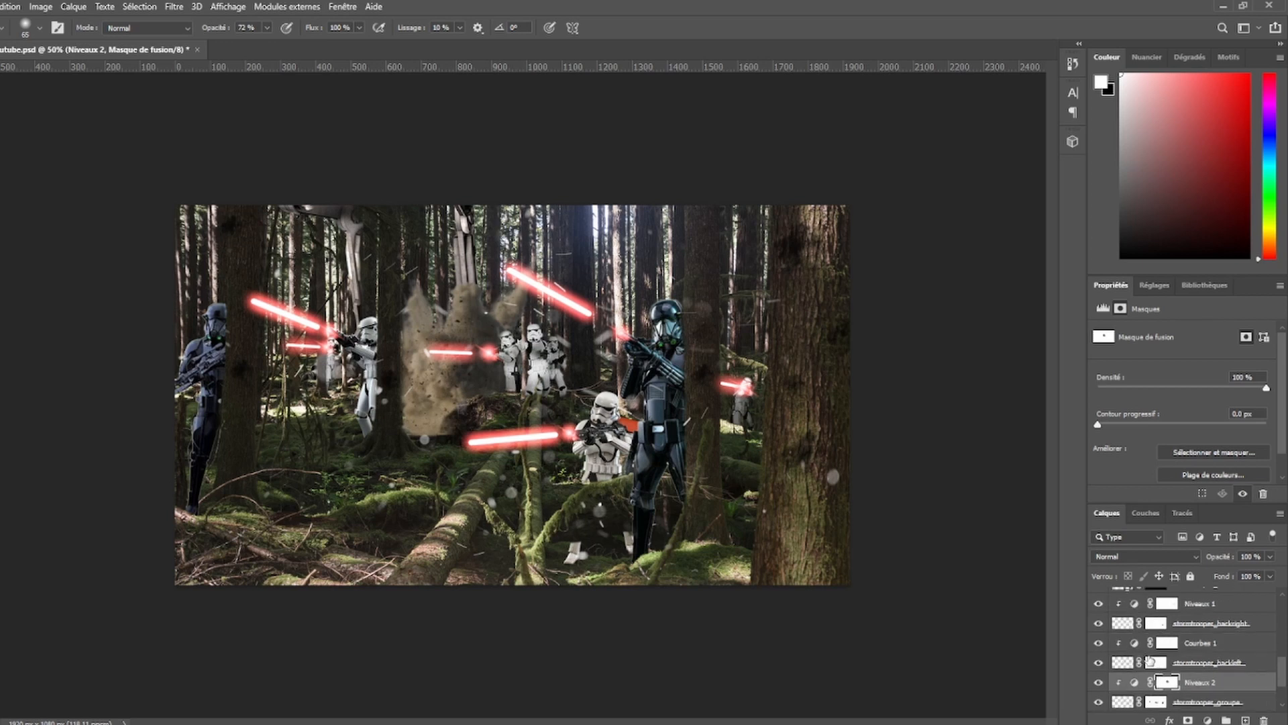
{"action": "scroll", "coordinate": [1151, 662], "scroll_direction": "up", "scroll_amount": 10}
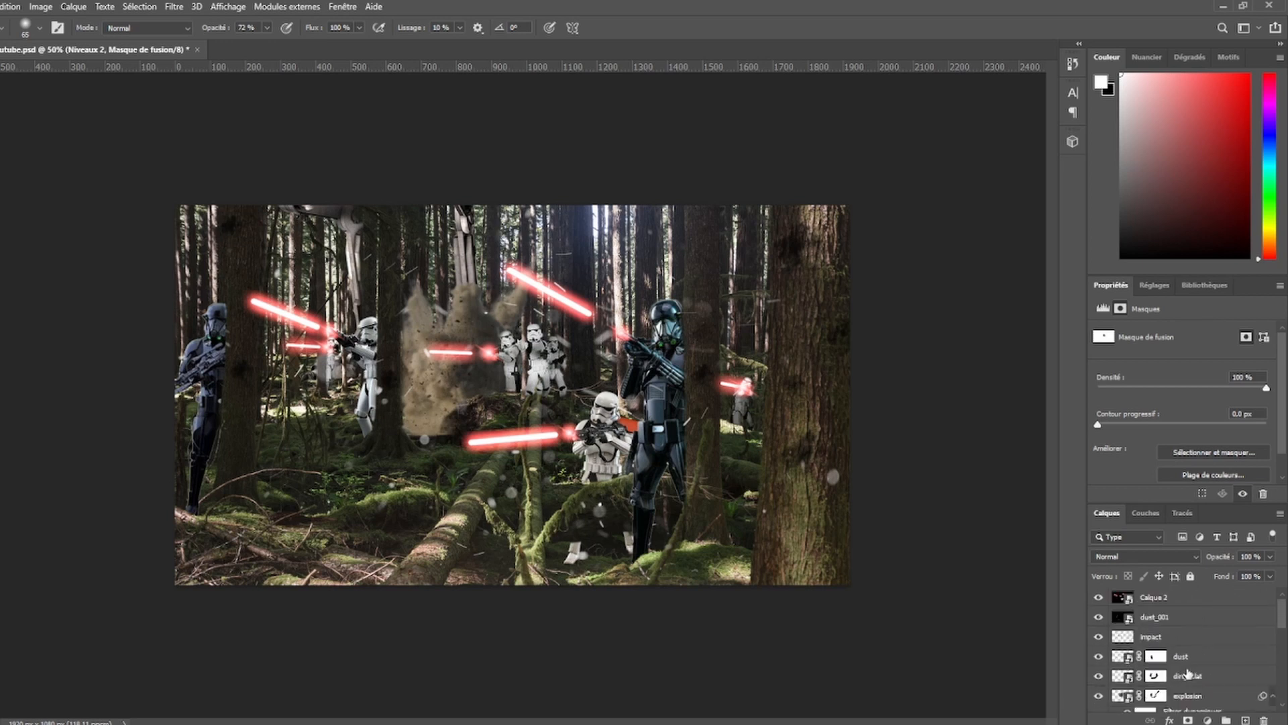
{"action": "scroll", "coordinate": [1187, 673], "scroll_direction": "down", "scroll_amount": 10}
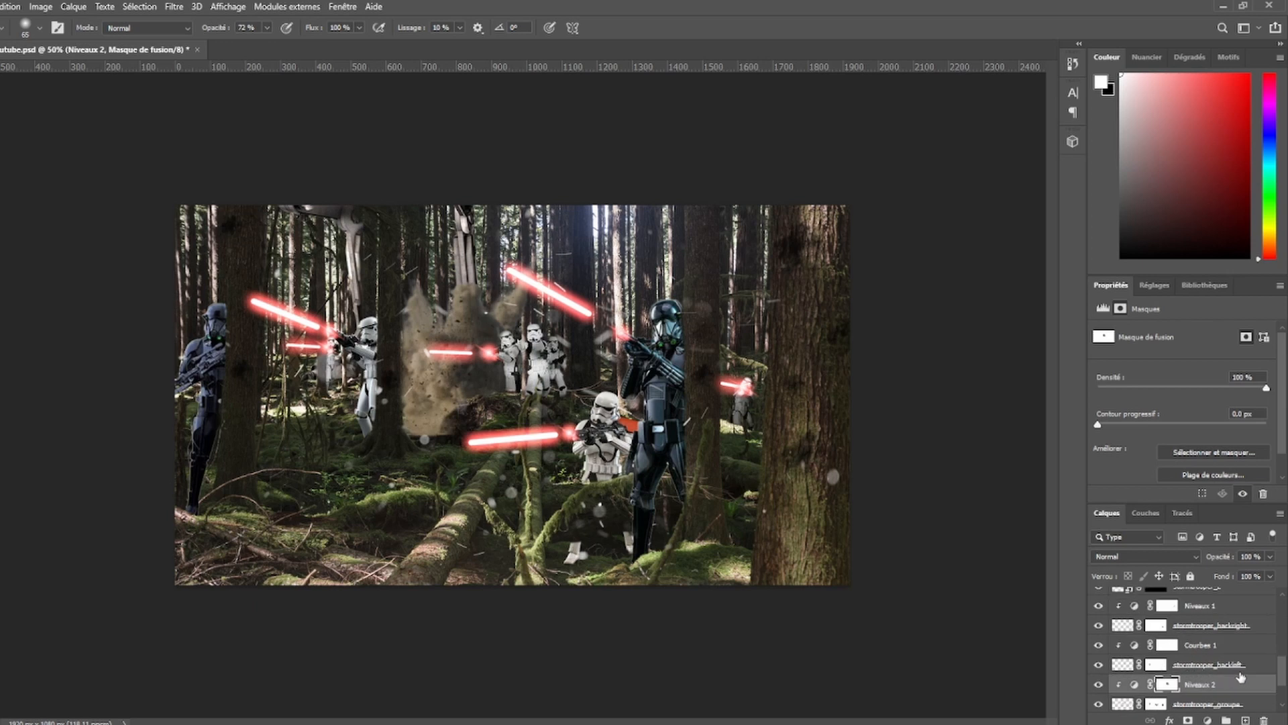
{"action": "scroll", "coordinate": [1240, 673], "scroll_direction": "up", "scroll_amount": 1}
{"action": "scroll", "coordinate": [1241, 676], "scroll_direction": "up", "scroll_amount": 1}
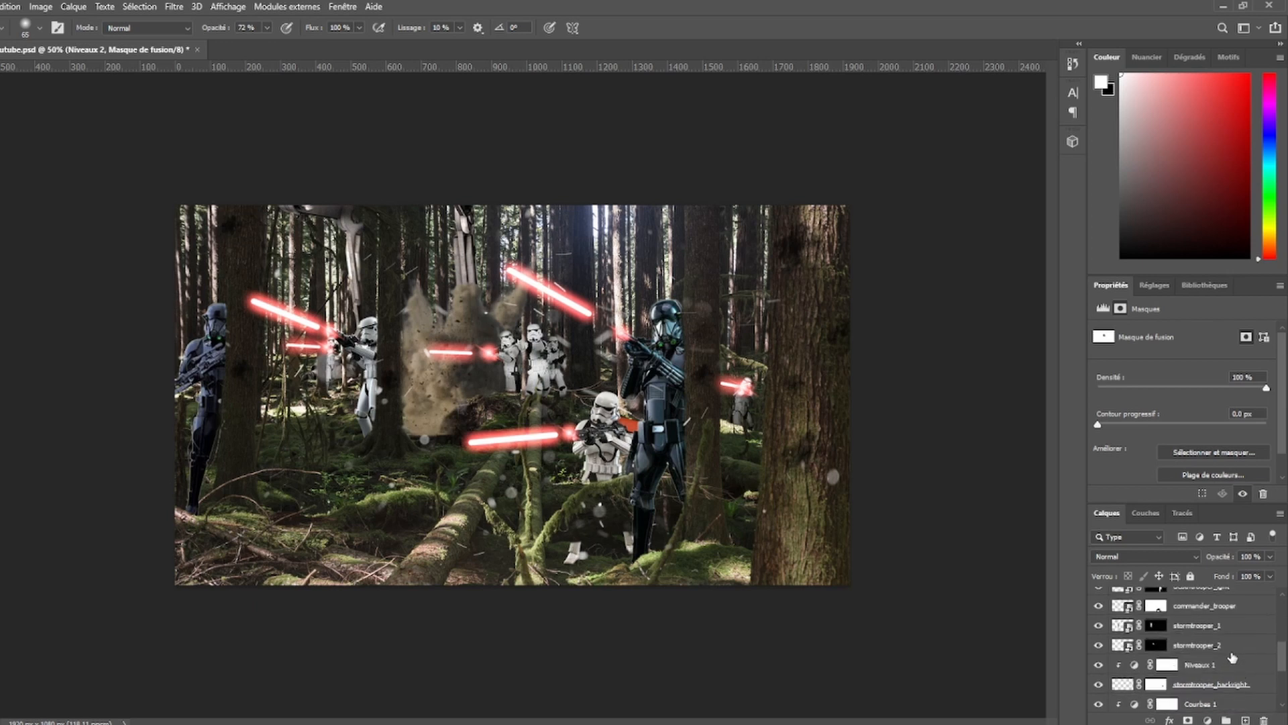
- Switch the stormtrooper_2 layer's visibility on and off repeatedly to check what it contributes to the composite
{"action": "left_click", "coordinate": [1234, 646]}
{"action": "left_click", "coordinate": [1098, 645]}
{"action": "left_click", "coordinate": [1098, 645]}
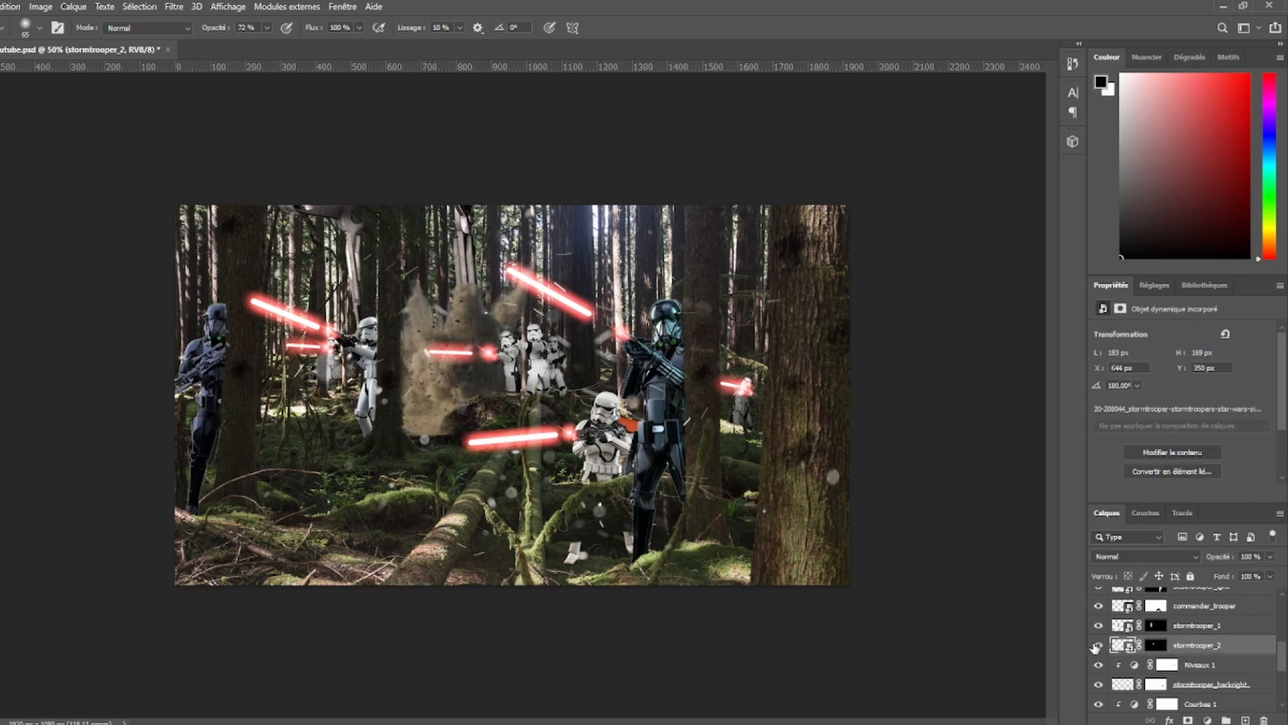
{"action": "left_click", "coordinate": [1098, 645]}
{"action": "left_click", "coordinate": [1098, 646]}
{"action": "left_click", "coordinate": [1098, 647]}
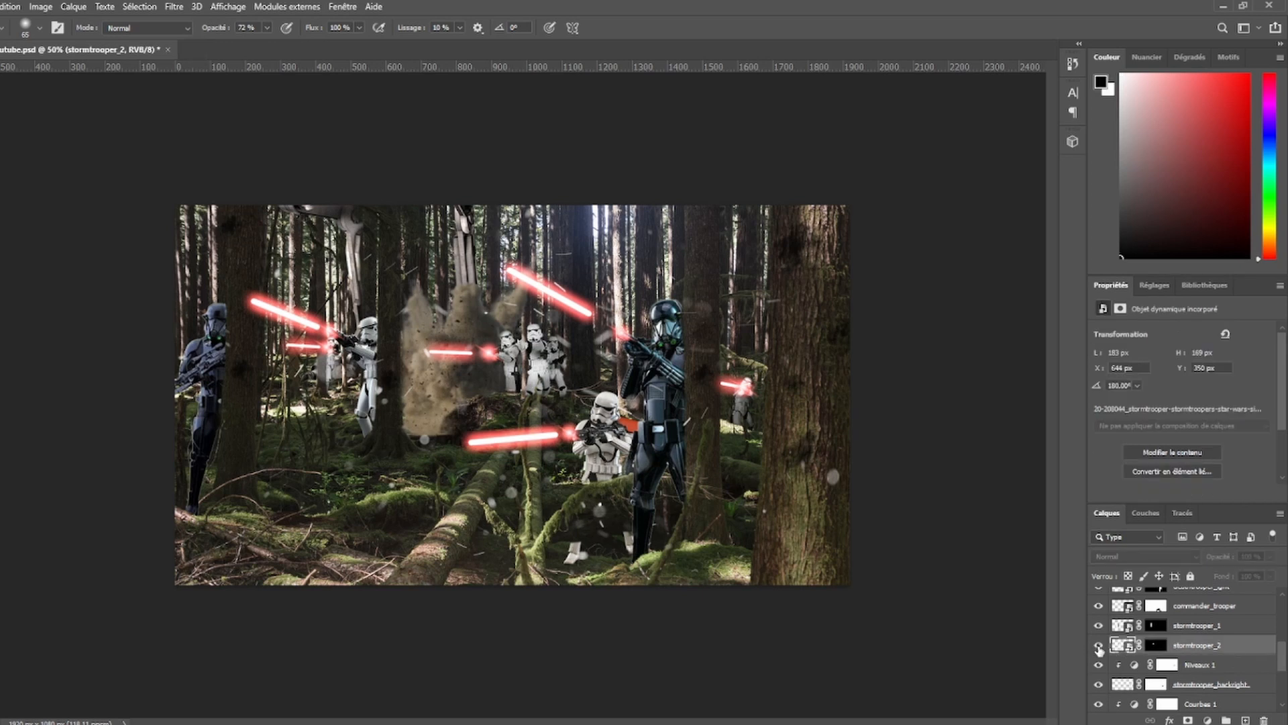
{"action": "left_click", "coordinate": [1099, 647]}
{"action": "left_click", "coordinate": [1098, 647]}
{"action": "left_click", "coordinate": [1098, 647]}
{"action": "left_click", "coordinate": [1099, 647]}
{"action": "left_click", "coordinate": [1099, 647]}
{"action": "left_click", "coordinate": [1098, 647]}
{"action": "left_click", "coordinate": [1098, 647]}
{"action": "left_click", "coordinate": [1099, 647]}
{"action": "left_click", "coordinate": [1098, 646]}
- Check the area behind the explosion layer by hiding and reshowing it, and delete the stormtrooper_2 layer
{"action": "scroll", "coordinate": [1098, 647], "scroll_direction": "up", "scroll_amount": 3}
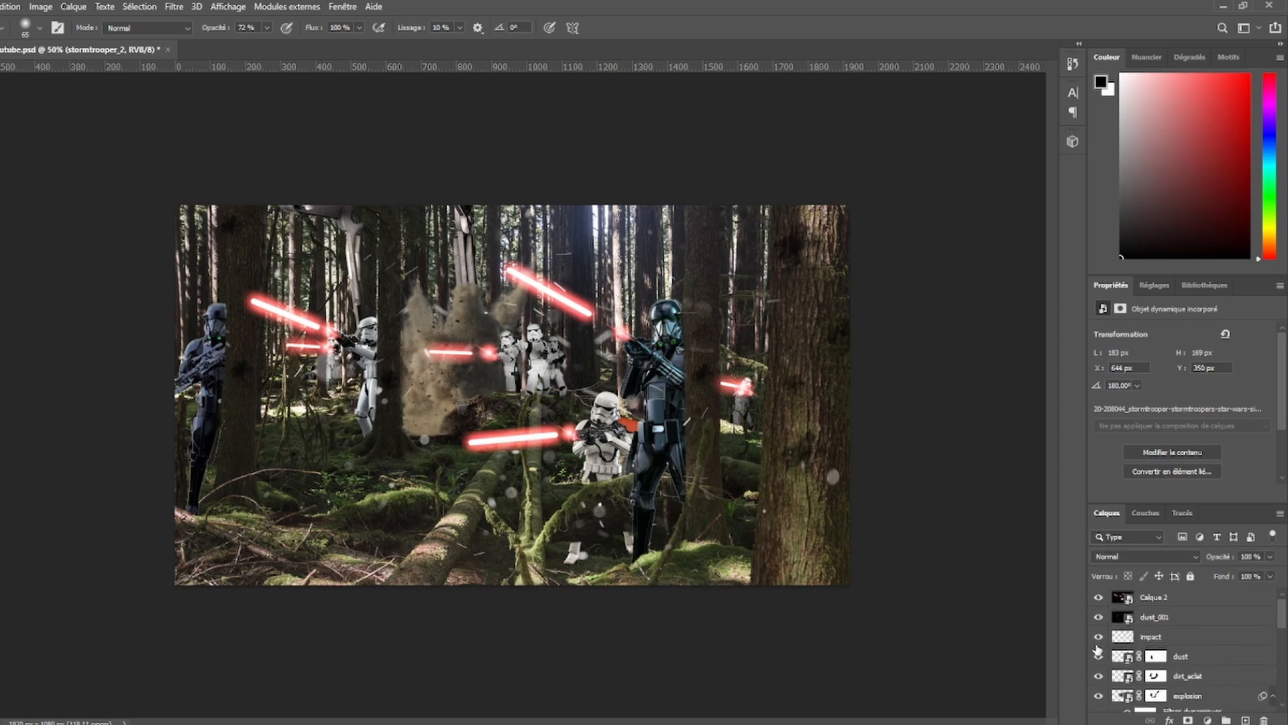
{"action": "scroll", "coordinate": [1098, 651], "scroll_direction": "down", "scroll_amount": 1}
{"action": "left_click", "coordinate": [1099, 676]}
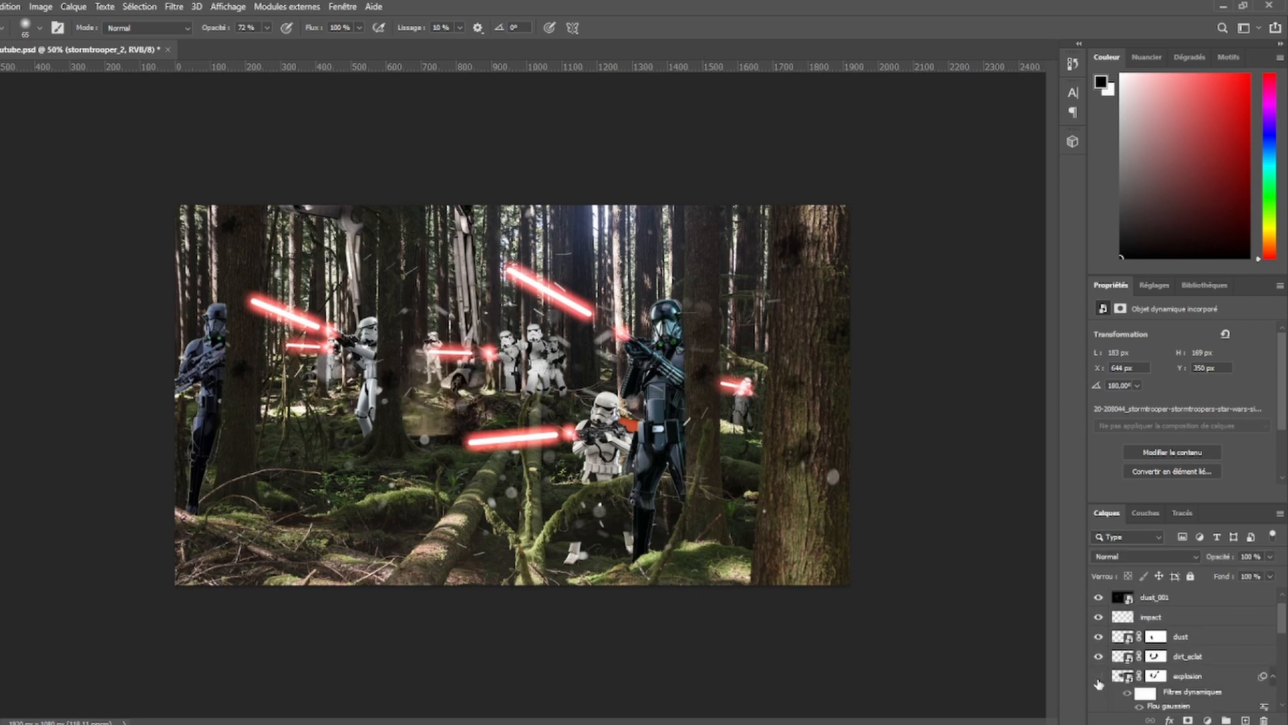
{"action": "left_click", "coordinate": [1098, 677]}
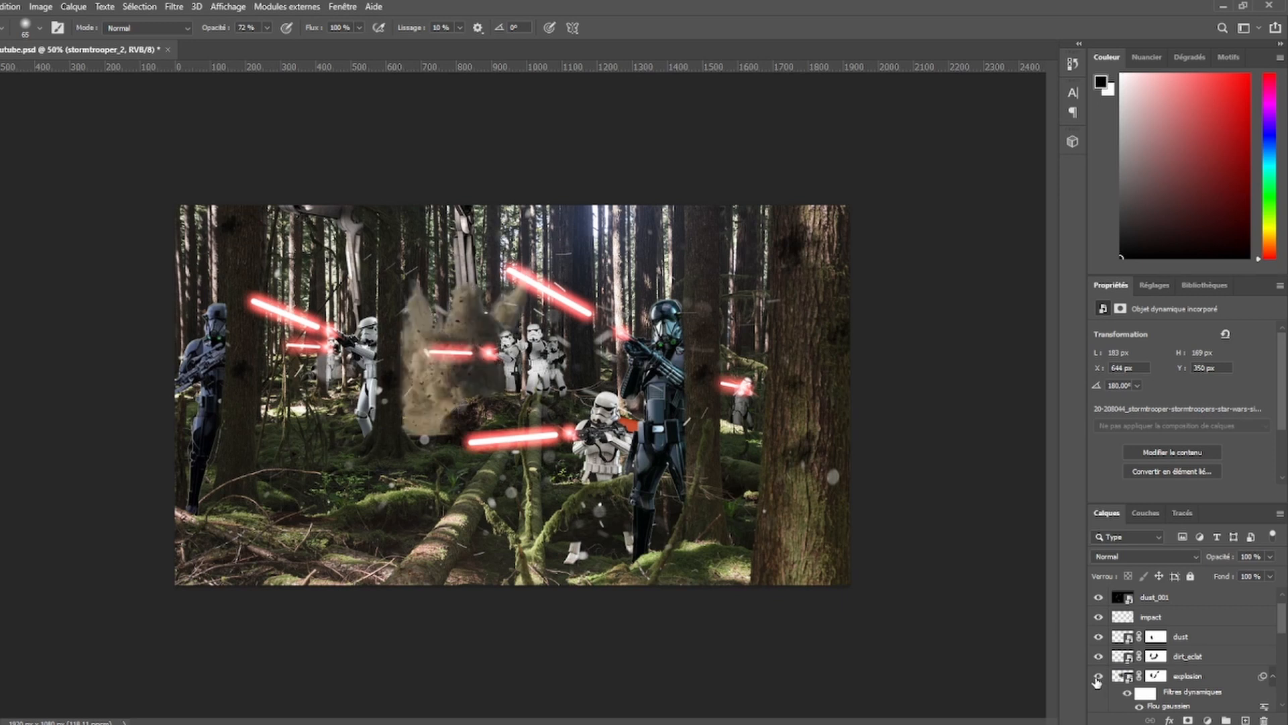
{"action": "scroll", "coordinate": [1097, 678], "scroll_direction": "down", "scroll_amount": 6}
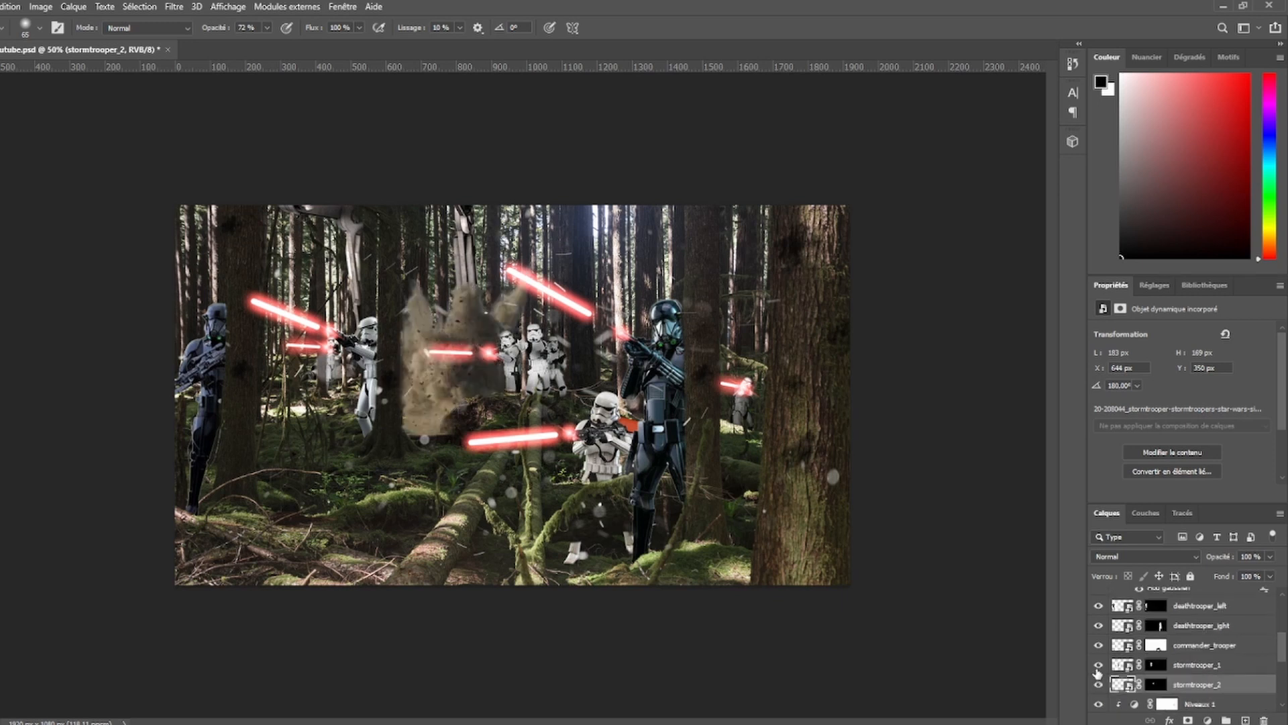
{"action": "scroll", "coordinate": [1209, 682], "scroll_direction": "down", "scroll_amount": 1}
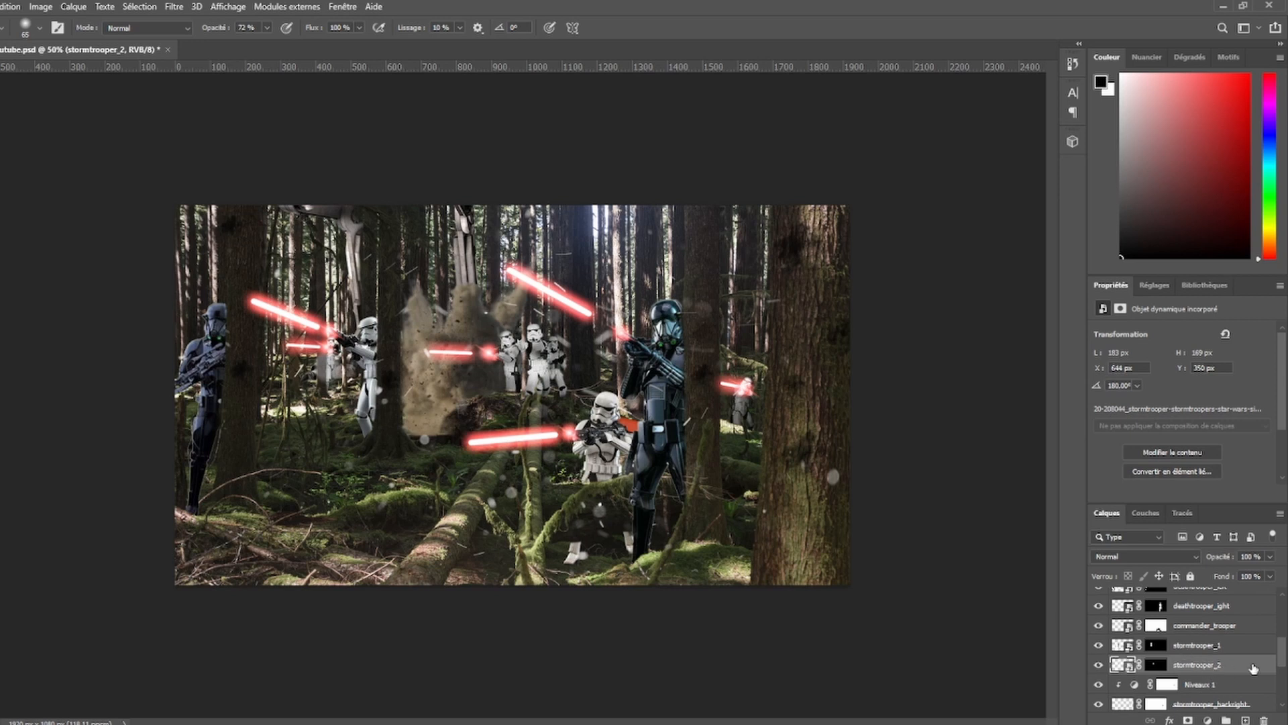
{"action": "key", "text": "Delete"}
- Compare stormtrooper_1 hidden and shown, and darken it with a clipped Levels adjustment by lowering the white output level
{"action": "left_click", "coordinate": [1207, 648]}
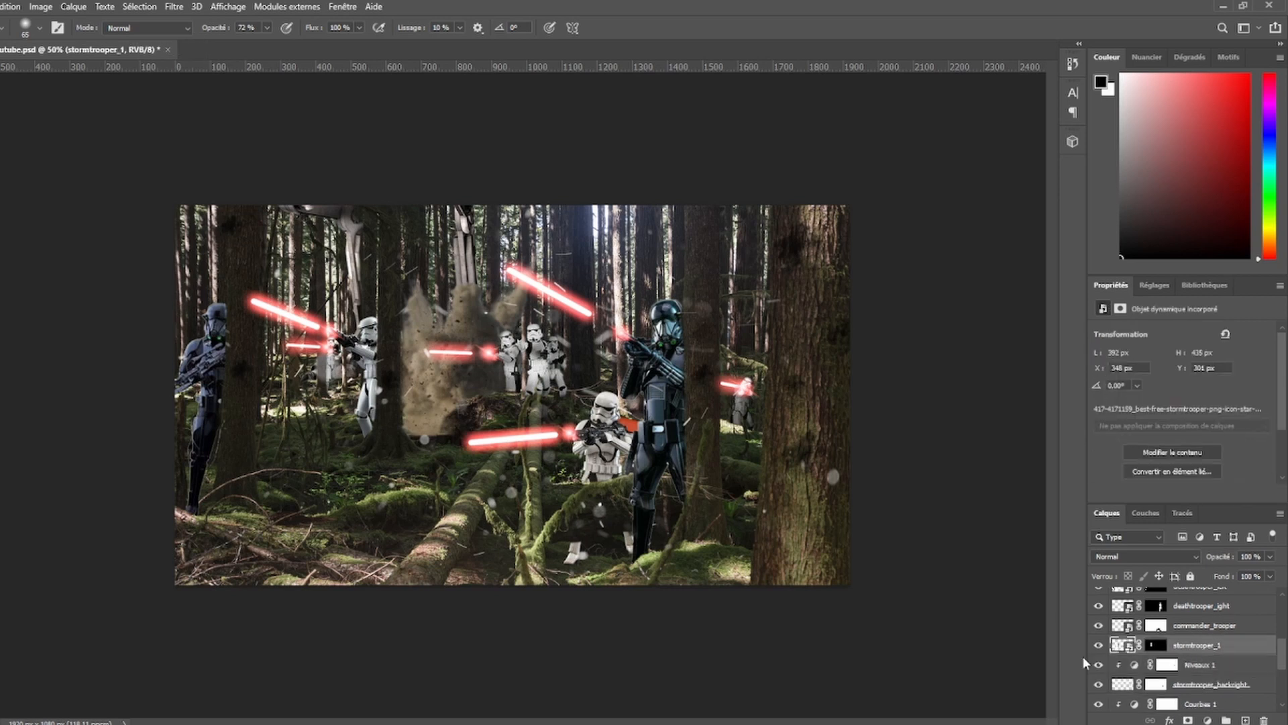
{"action": "left_click", "coordinate": [1098, 645]}
{"action": "left_click", "coordinate": [1099, 645]}
{"action": "left_click", "coordinate": [1181, 494]}
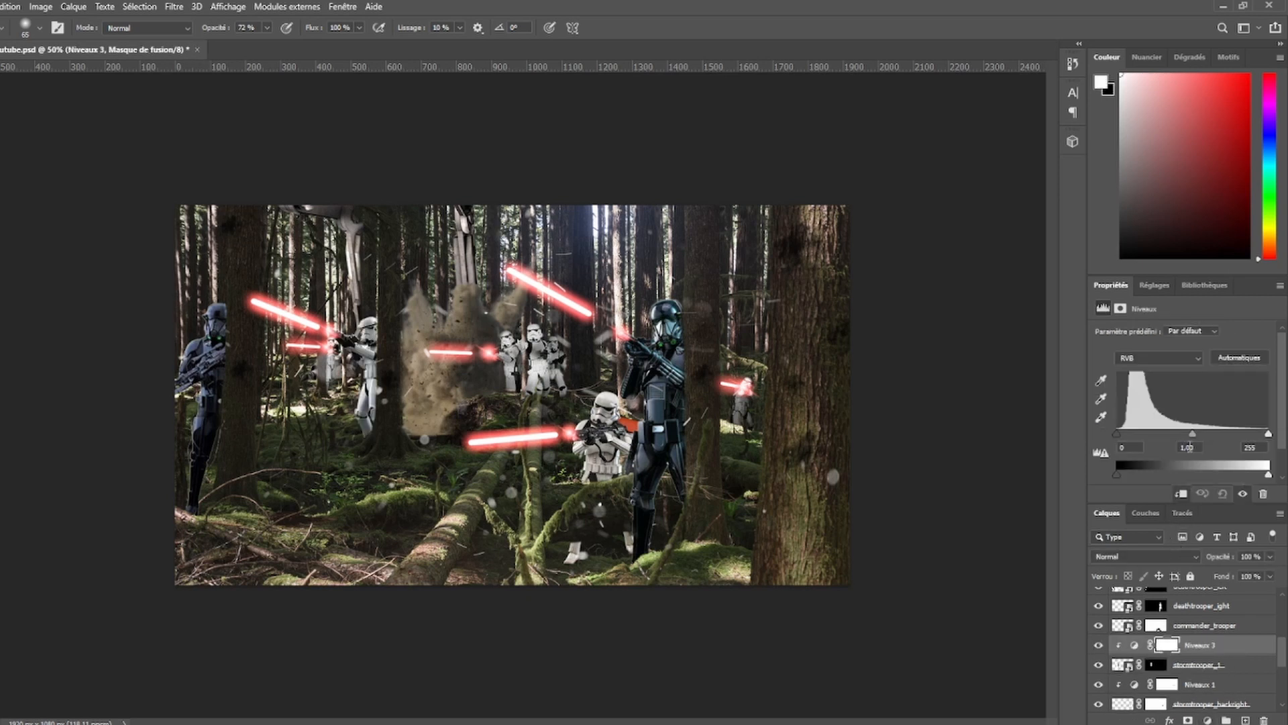
{"action": "scroll", "coordinate": [1136, 453], "scroll_direction": "down", "scroll_amount": 2}
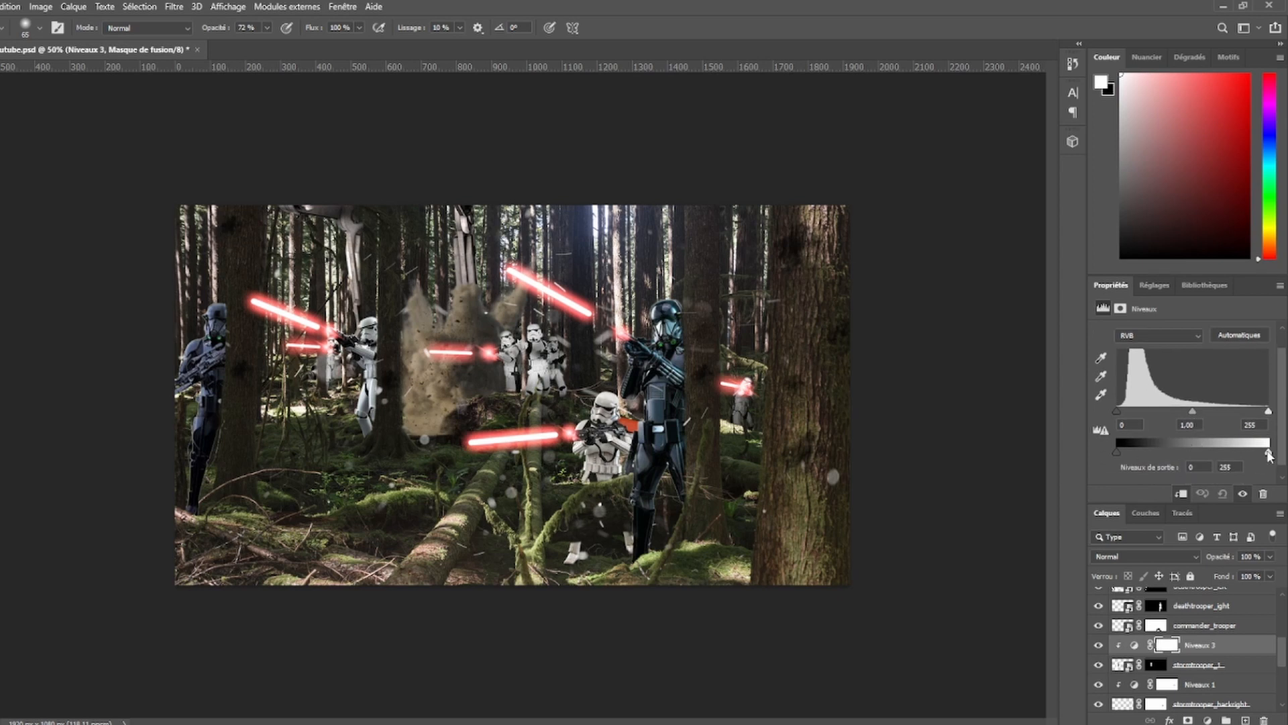
{"action": "left_click_drag", "start_coordinate": [1269, 454], "coordinate": [1222, 449]}
- Paint black at 72% opacity on the Niveaux 3 mask over the stormtrooper_1 figure's weapon and upper body
{"action": "left_click", "coordinate": [1163, 649]}
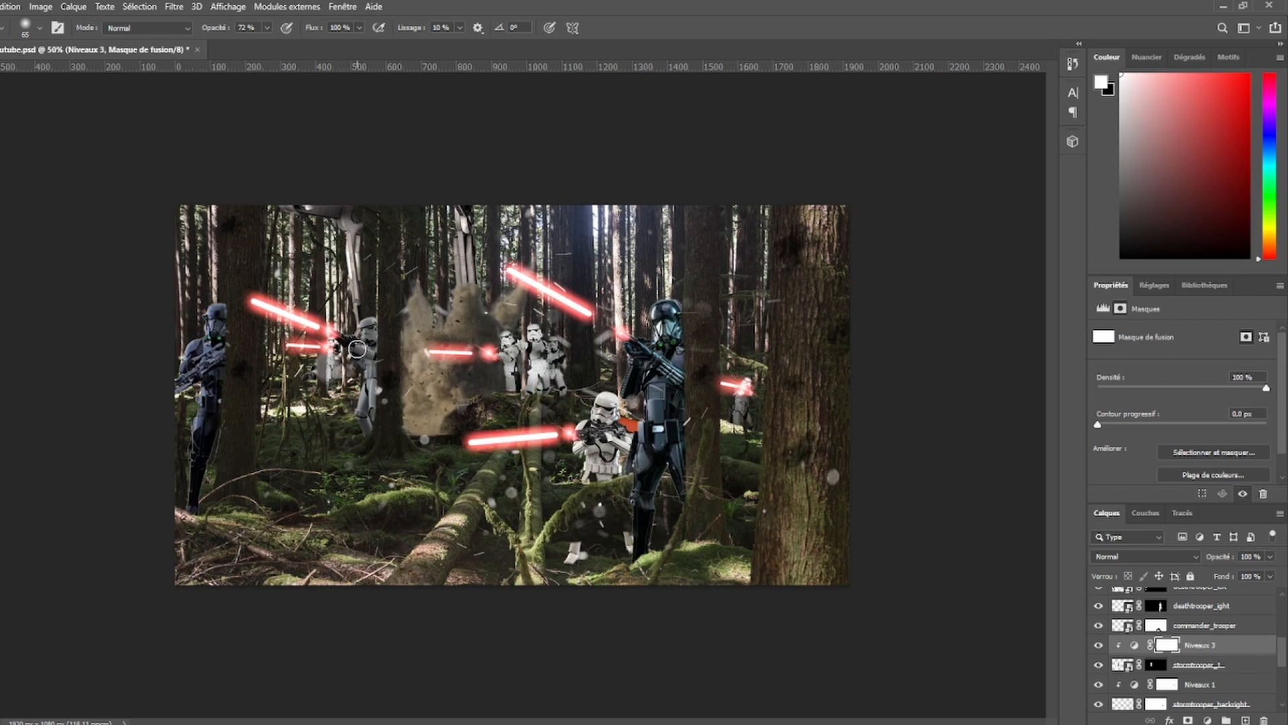
{"action": "key", "text": "x"}
{"action": "mouse_move", "coordinate": [334, 345]}
{"action": "left_mouse_down"}
{"action": "mouse_move", "coordinate": [366, 347]}
{"action": "mouse_move", "coordinate": [360, 326]}
{"action": "left_mouse_up"}
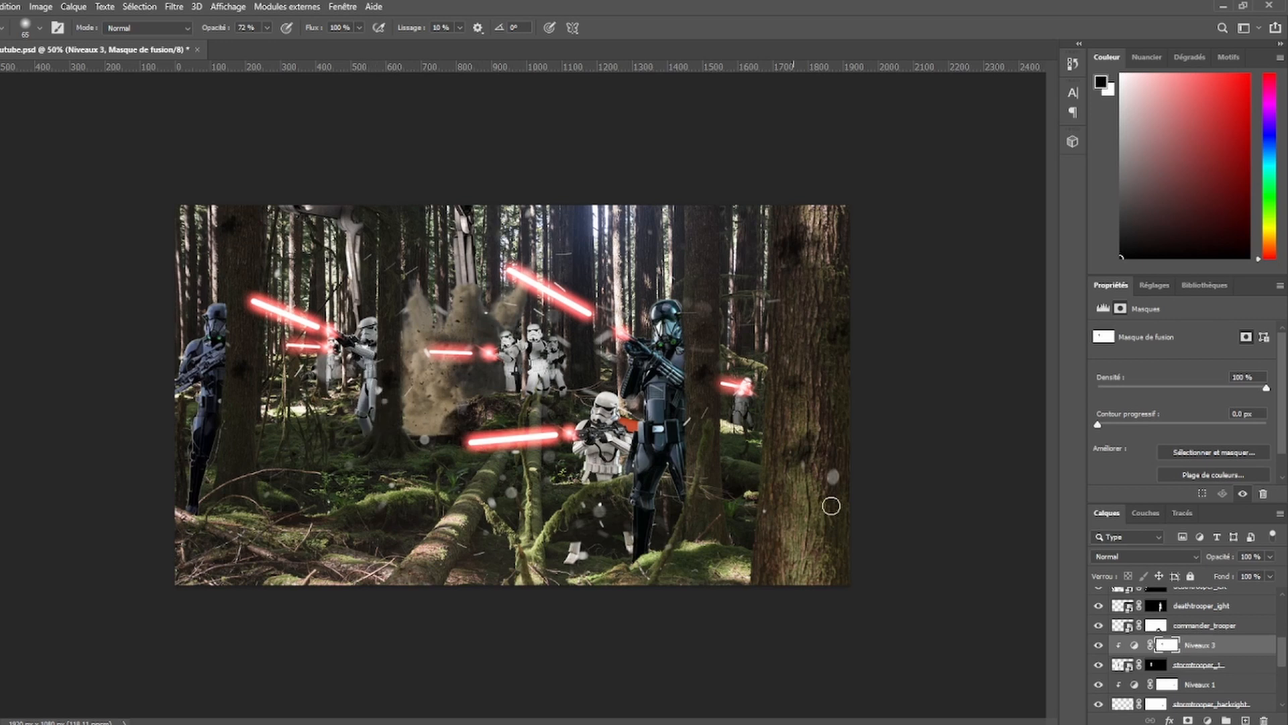
- Darken commander_trooper with a clipped Levels adjustment at about two-thirds white output, and paint black at 72% opacity on its mask over the torso
{"action": "left_click", "coordinate": [1205, 626]}
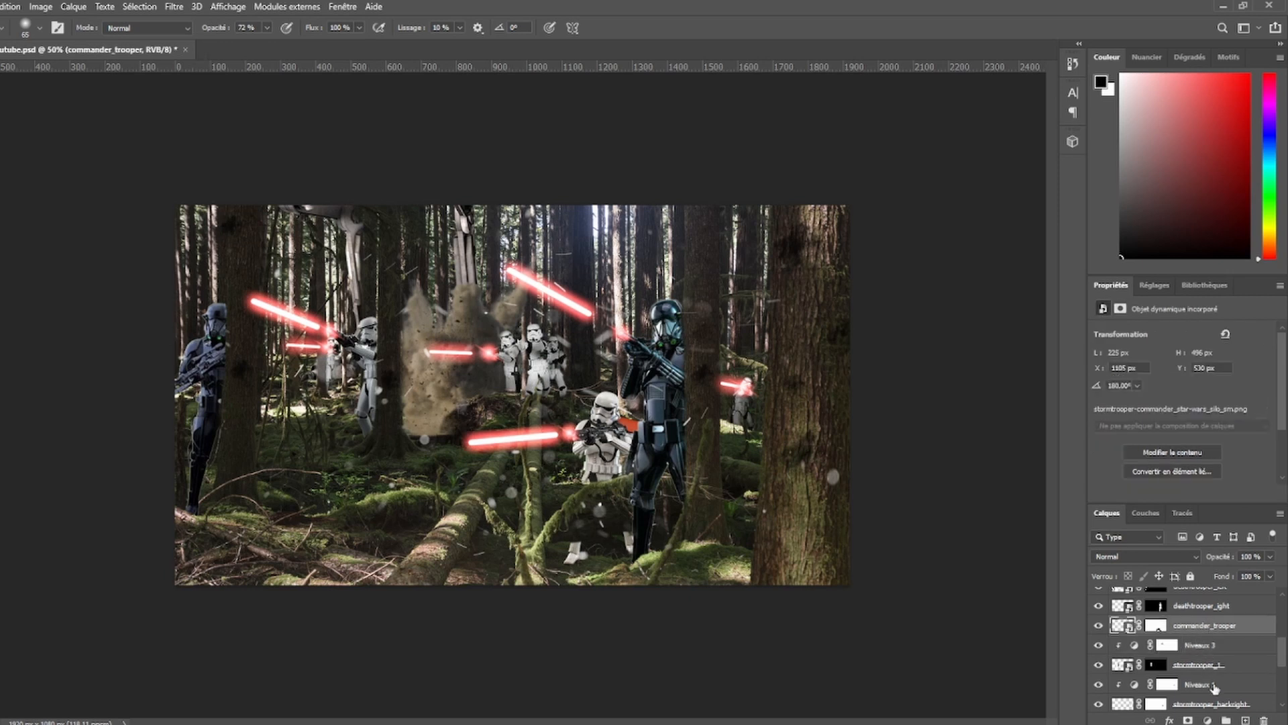
{"action": "left_click", "coordinate": [1192, 537]}
{"action": "left_click", "coordinate": [1127, 635], "text": "alt"}
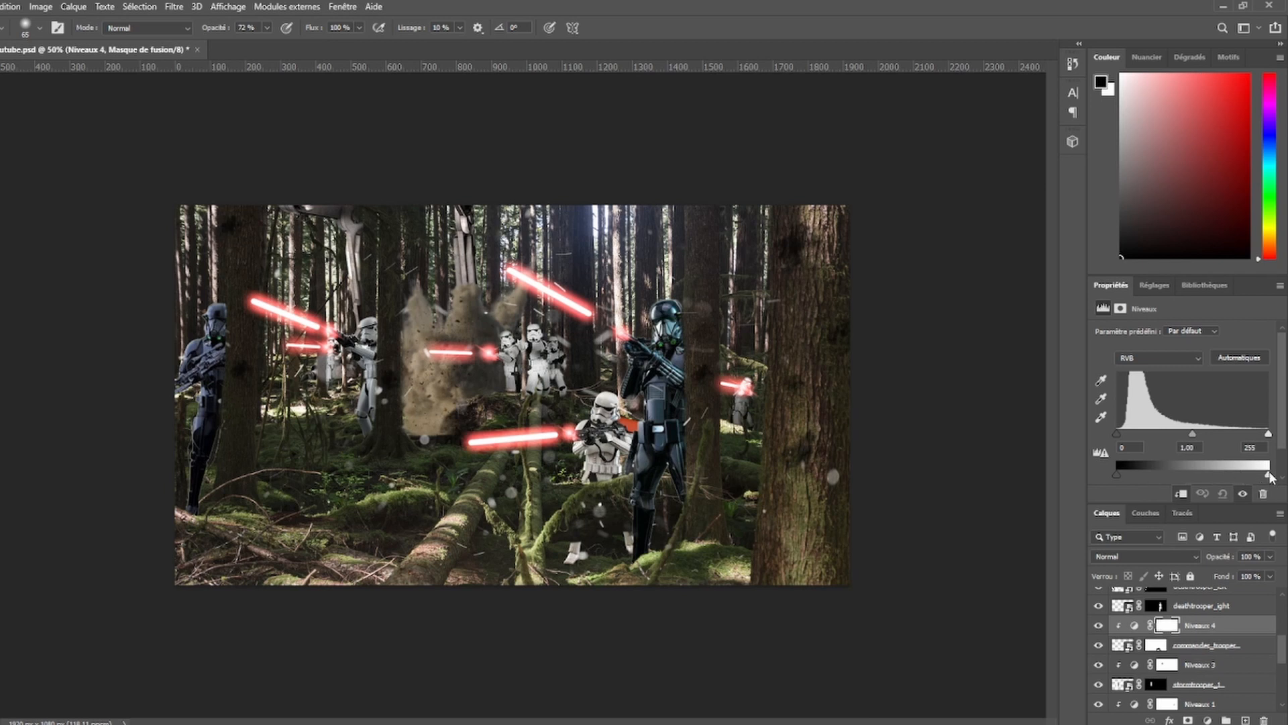
{"action": "left_click_drag", "start_coordinate": [1270, 476], "coordinate": [1226, 476]}
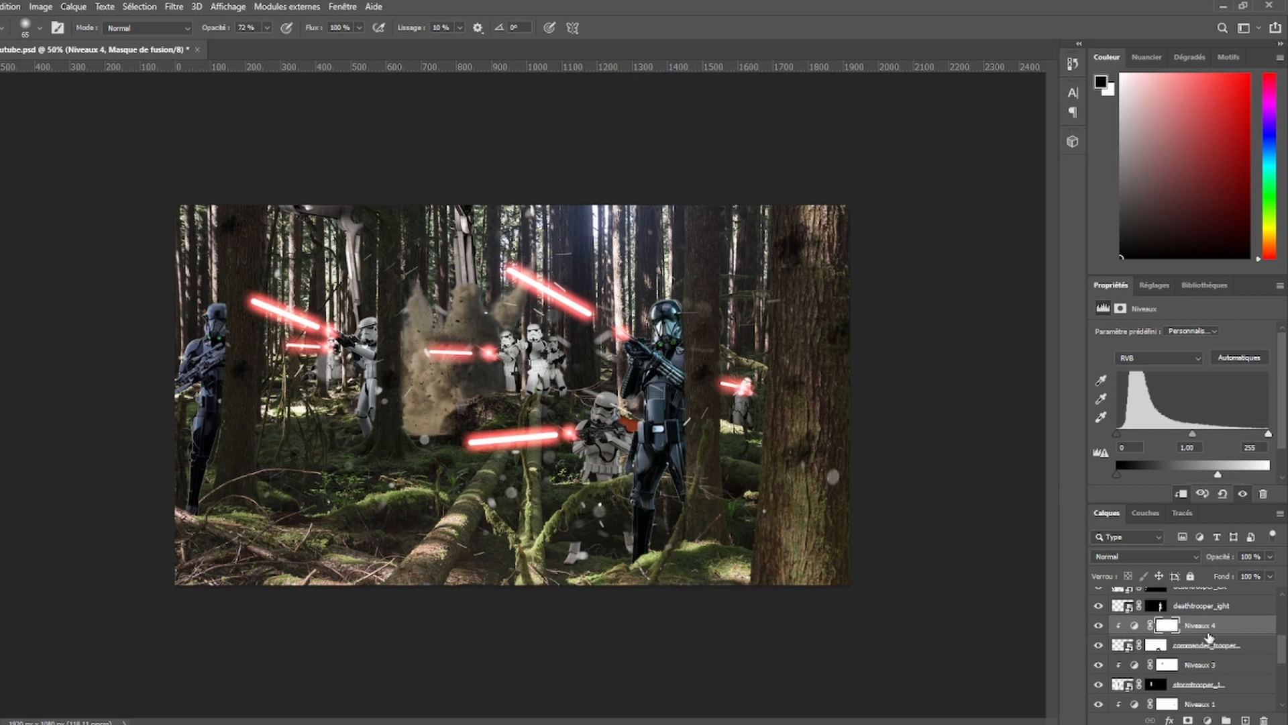
{"action": "left_click", "coordinate": [1168, 627]}
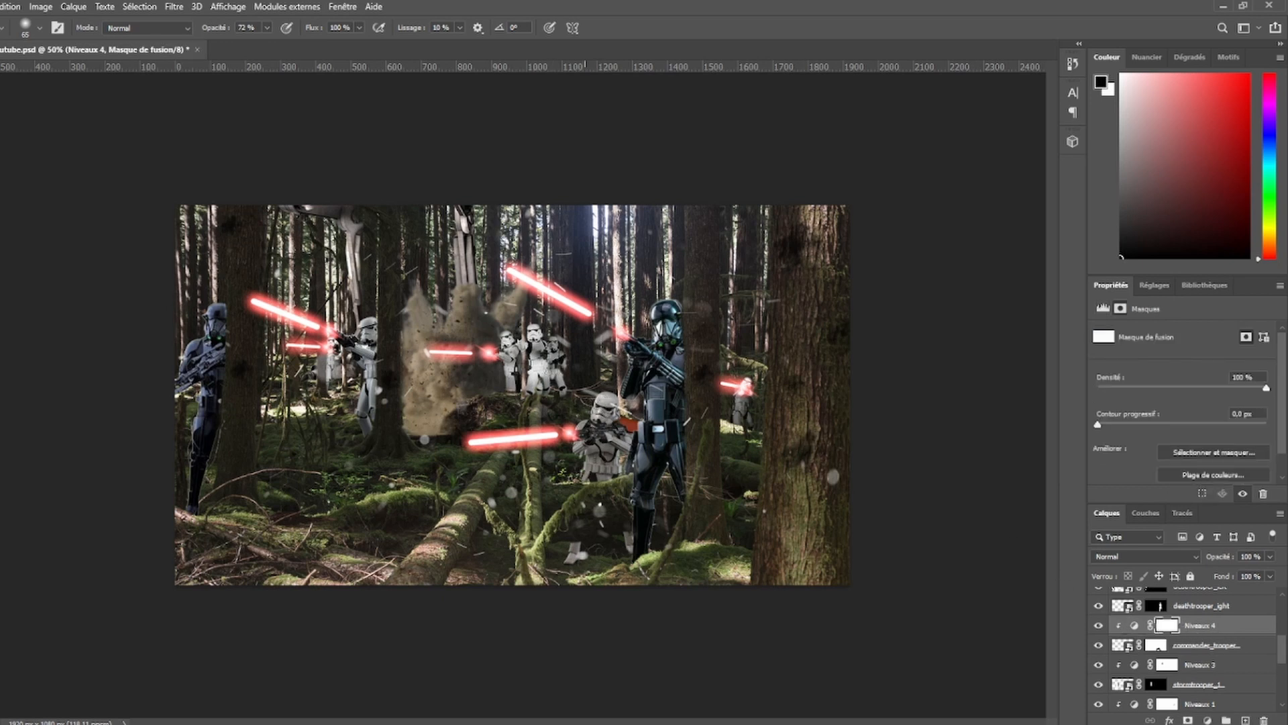
{"action": "mouse_move", "coordinate": [575, 445]}
{"action": "left_mouse_down"}
{"action": "mouse_move", "coordinate": [609, 442]}
{"action": "mouse_move", "coordinate": [597, 433]}
{"action": "mouse_move", "coordinate": [590, 448]}
{"action": "mouse_move", "coordinate": [618, 445]}
{"action": "mouse_move", "coordinate": [597, 427]}
{"action": "mouse_move", "coordinate": [588, 435]}
{"action": "mouse_move", "coordinate": [618, 475]}
{"action": "mouse_move", "coordinate": [605, 447]}
{"action": "left_mouse_up"}
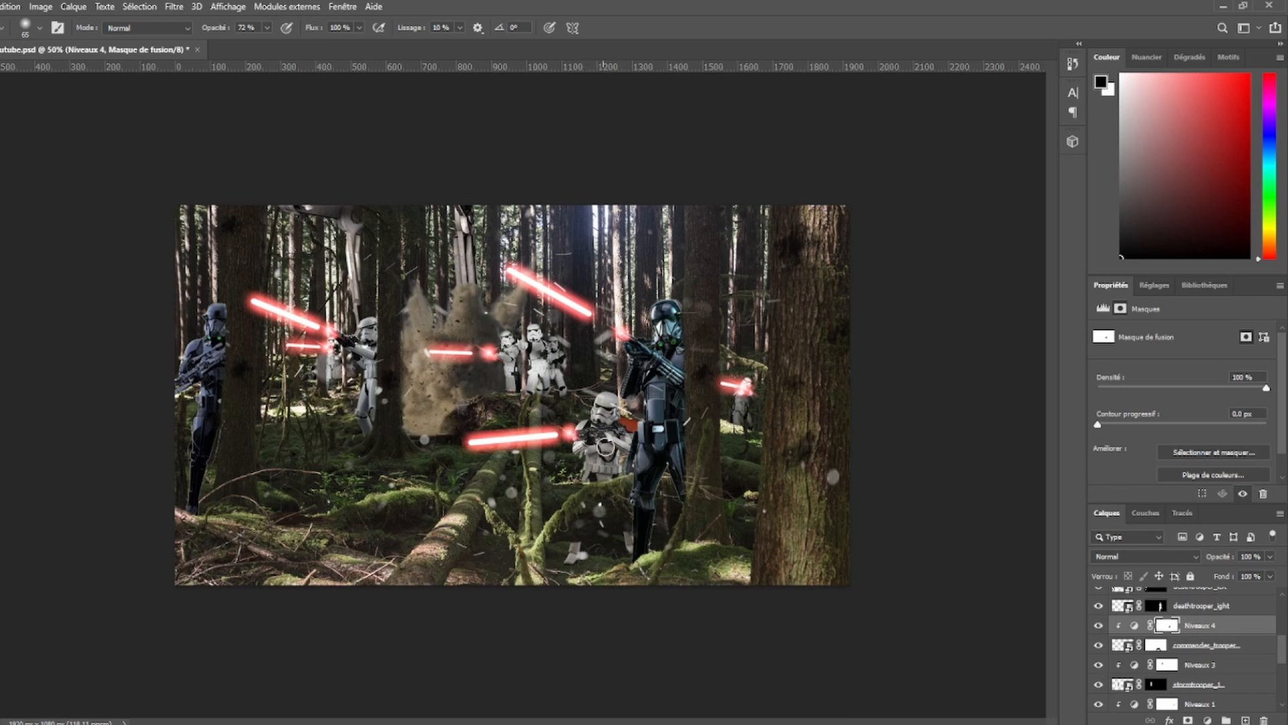
- Darken deathtrooper_ight with a clipped Levels adjustment, lowering its white output level to just under two thirds
{"action": "scroll", "coordinate": [1208, 654], "scroll_direction": "up", "scroll_amount": 2}
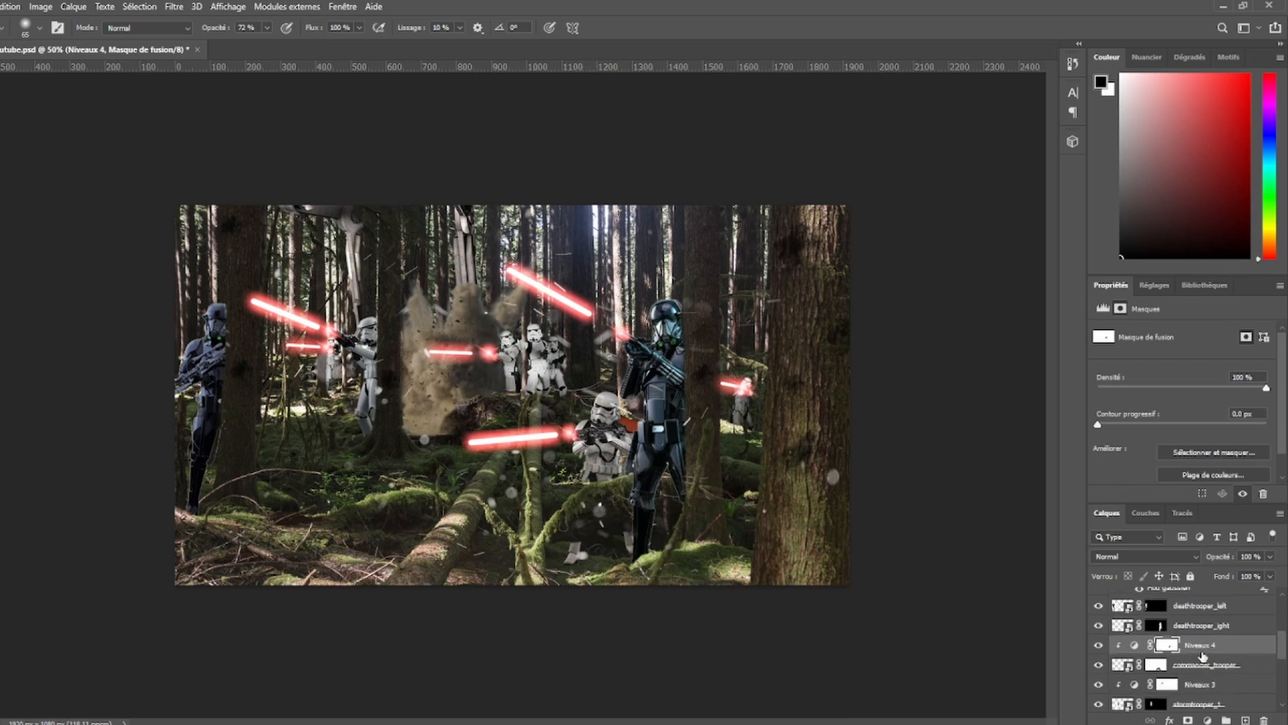
{"action": "left_click", "coordinate": [1216, 645]}
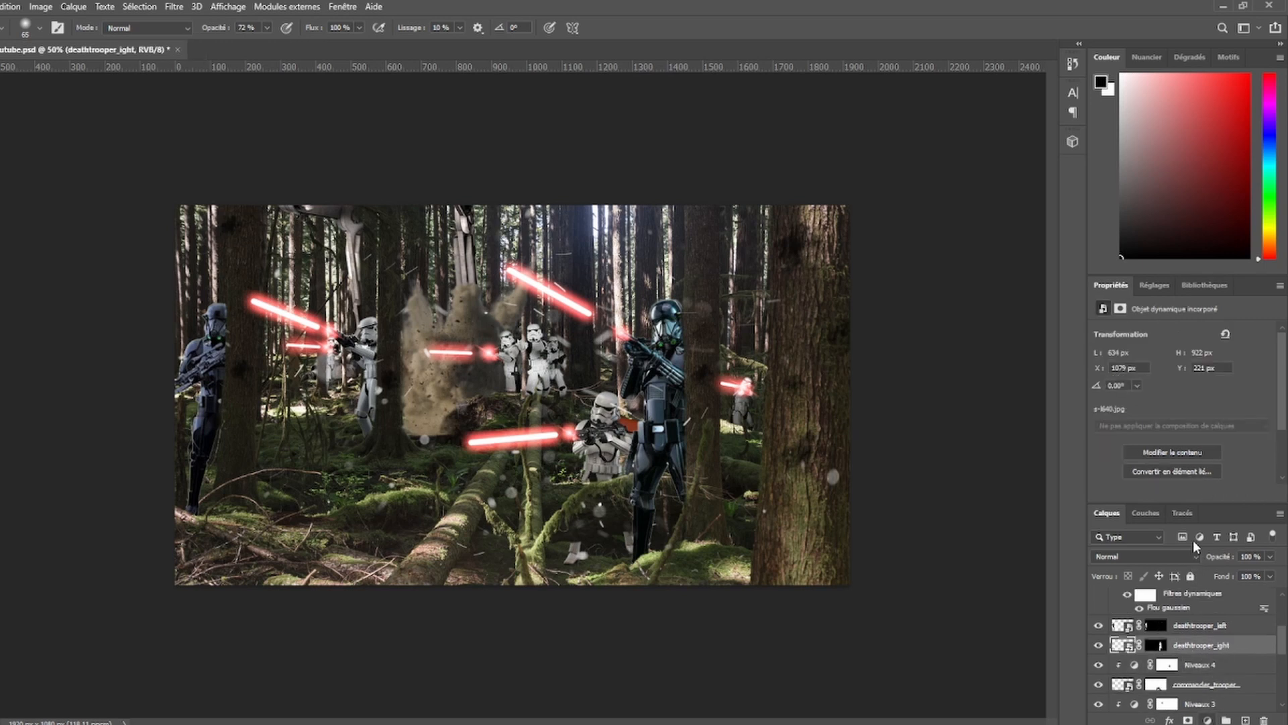
{"action": "left_click", "coordinate": [1194, 535]}
{"action": "left_click", "coordinate": [1186, 655], "text": "alt"}
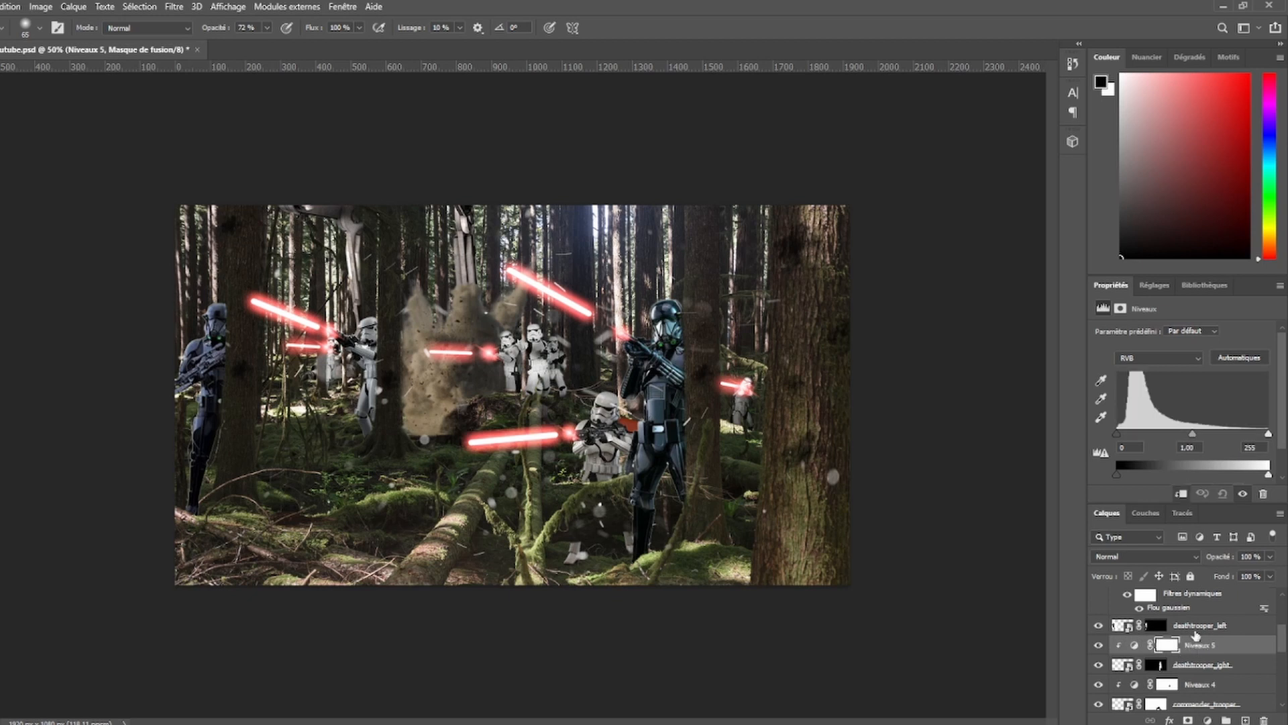
{"action": "left_click_drag", "start_coordinate": [1268, 478], "coordinate": [1212, 476]}
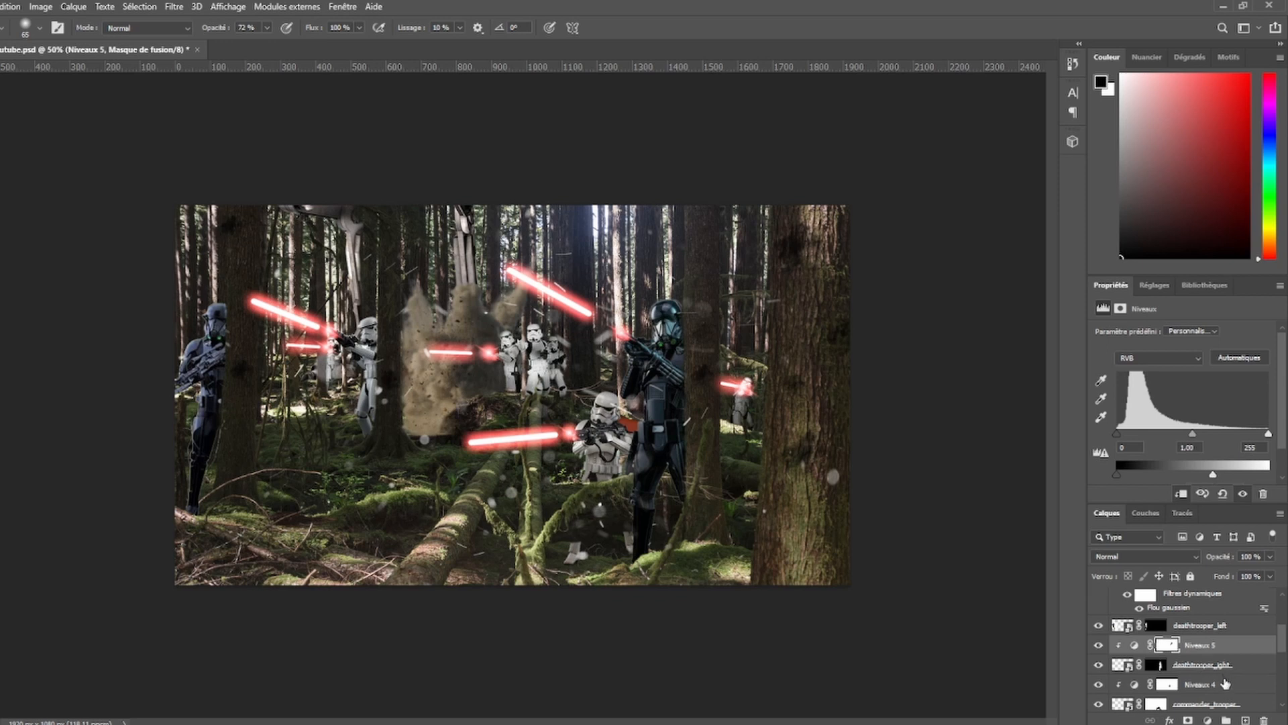
- Darken deathtrooper_left with a clipped Levels adjustment, lowering its white output level to about three quarters
{"action": "scroll", "coordinate": [1226, 683], "scroll_direction": "up", "scroll_amount": 2}
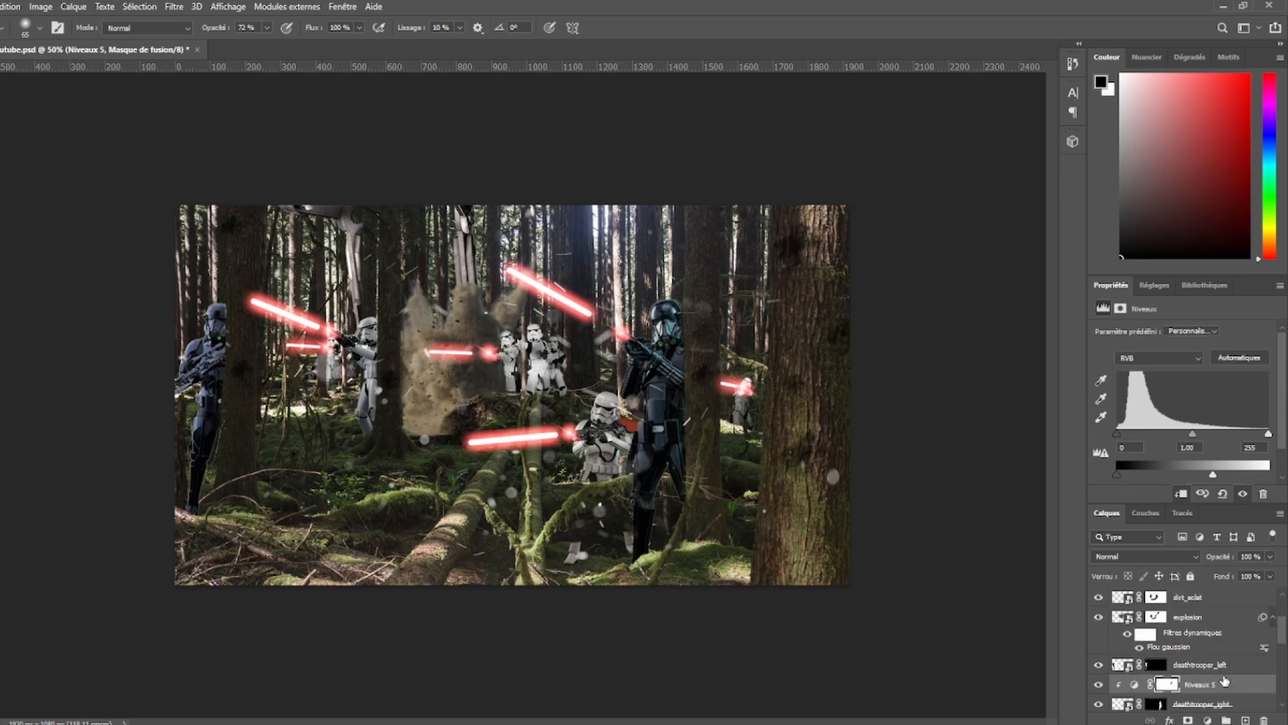
{"action": "left_click", "coordinate": [1222, 666]}
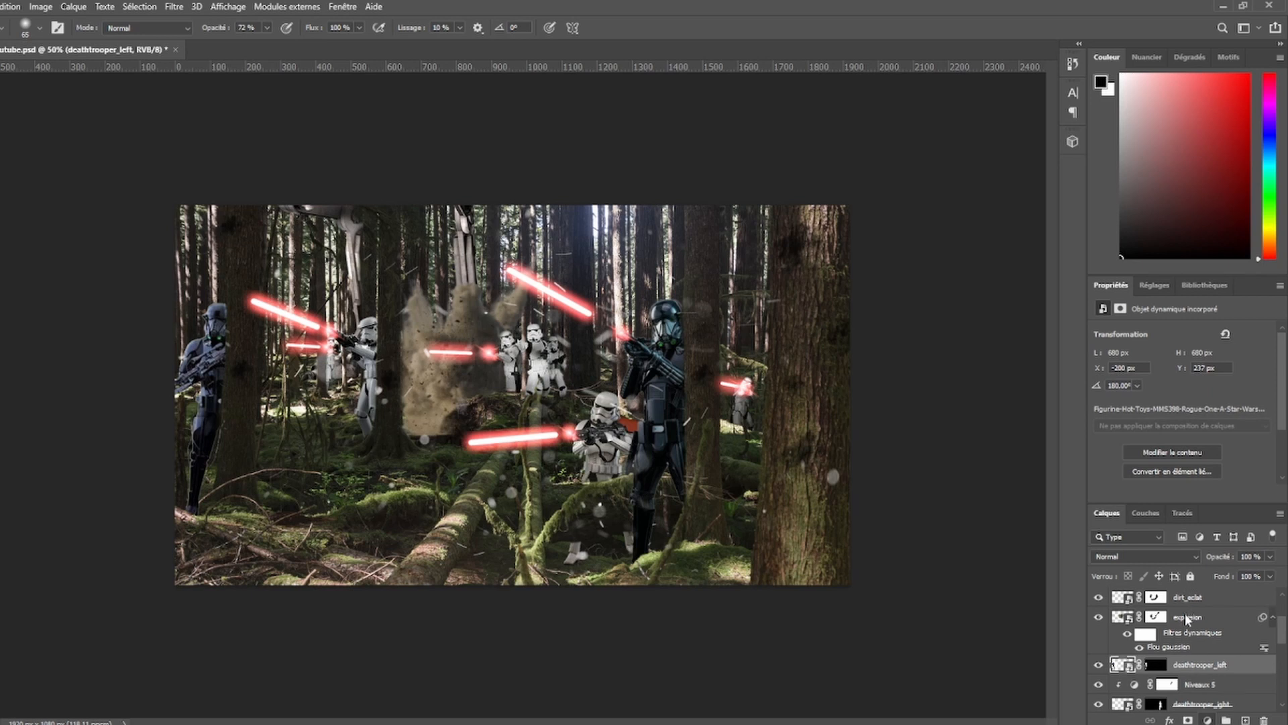
{"action": "left_click", "coordinate": [1198, 533]}
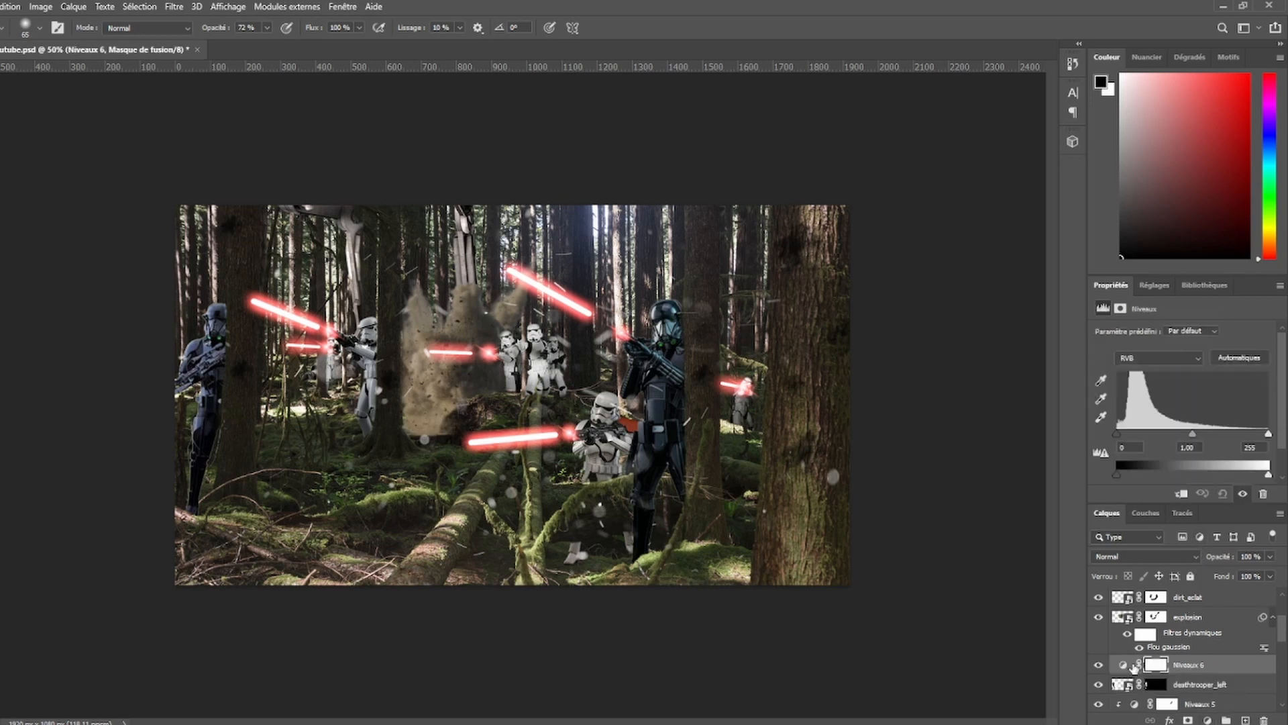
{"action": "left_click", "coordinate": [1137, 674], "text": "alt"}
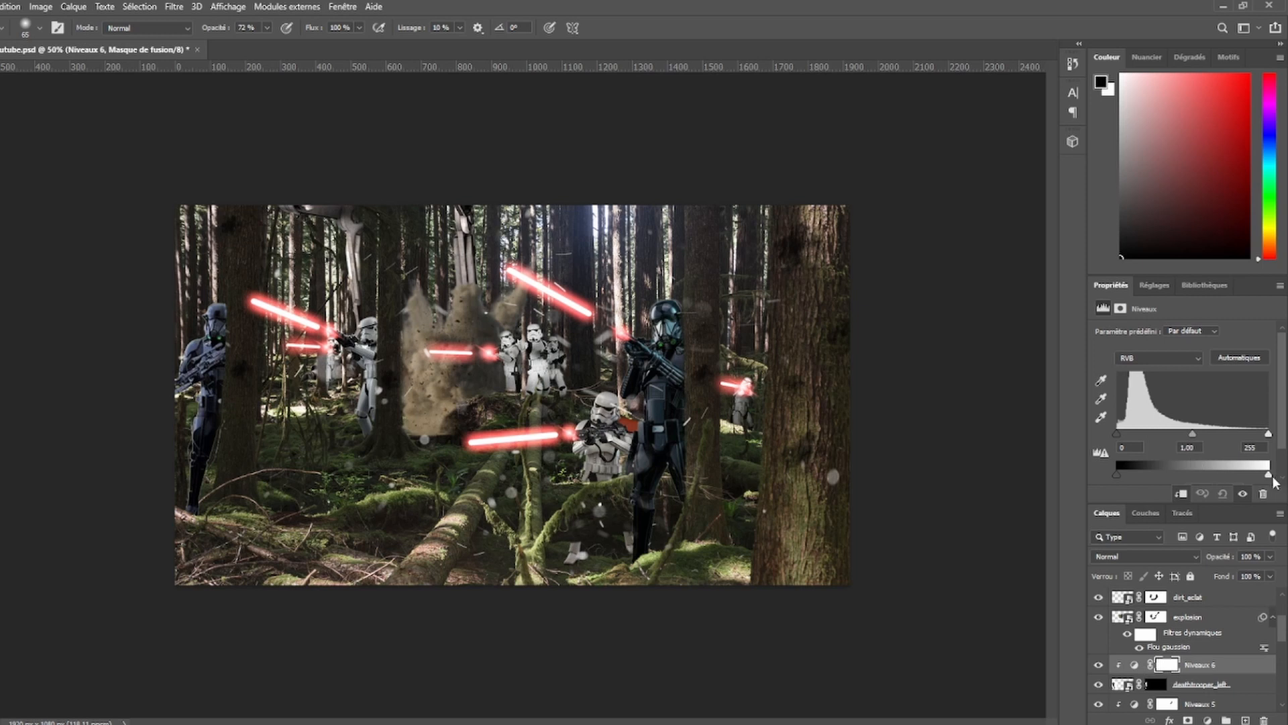
{"action": "left_click_drag", "start_coordinate": [1270, 475], "coordinate": [1245, 475]}
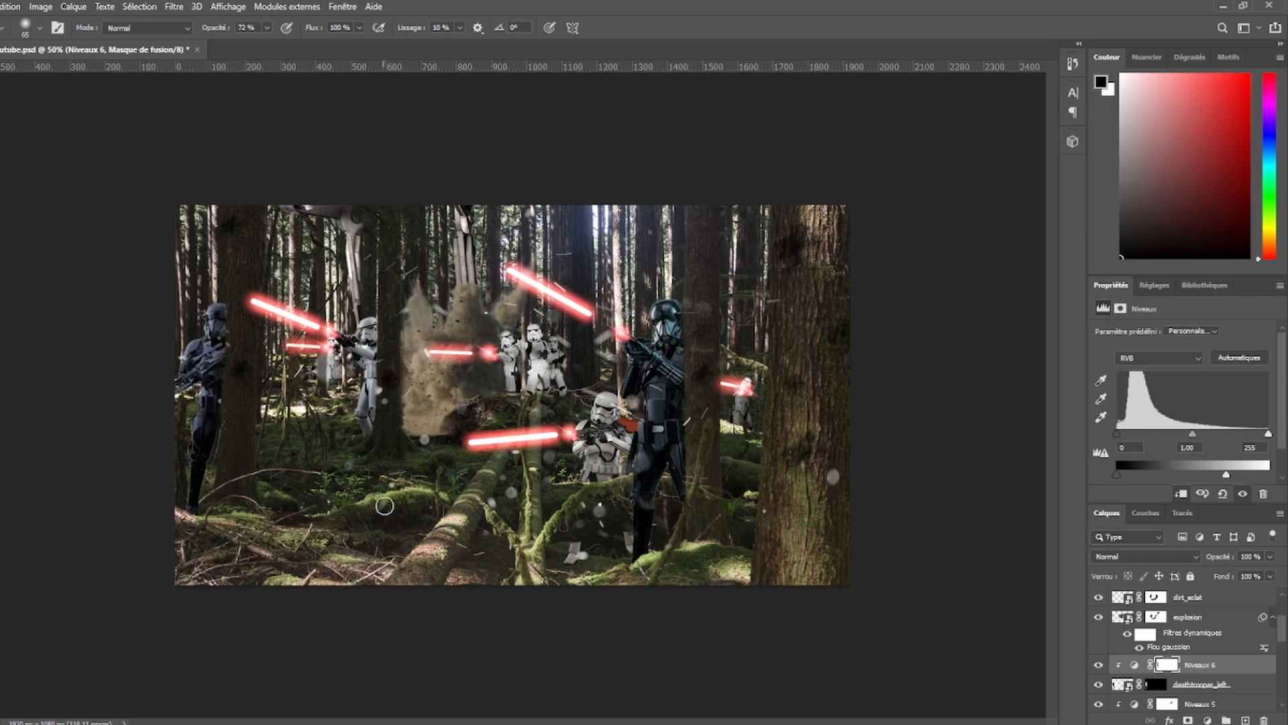
{"action": "scroll", "coordinate": [1240, 663], "scroll_direction": "down", "scroll_amount": 2}
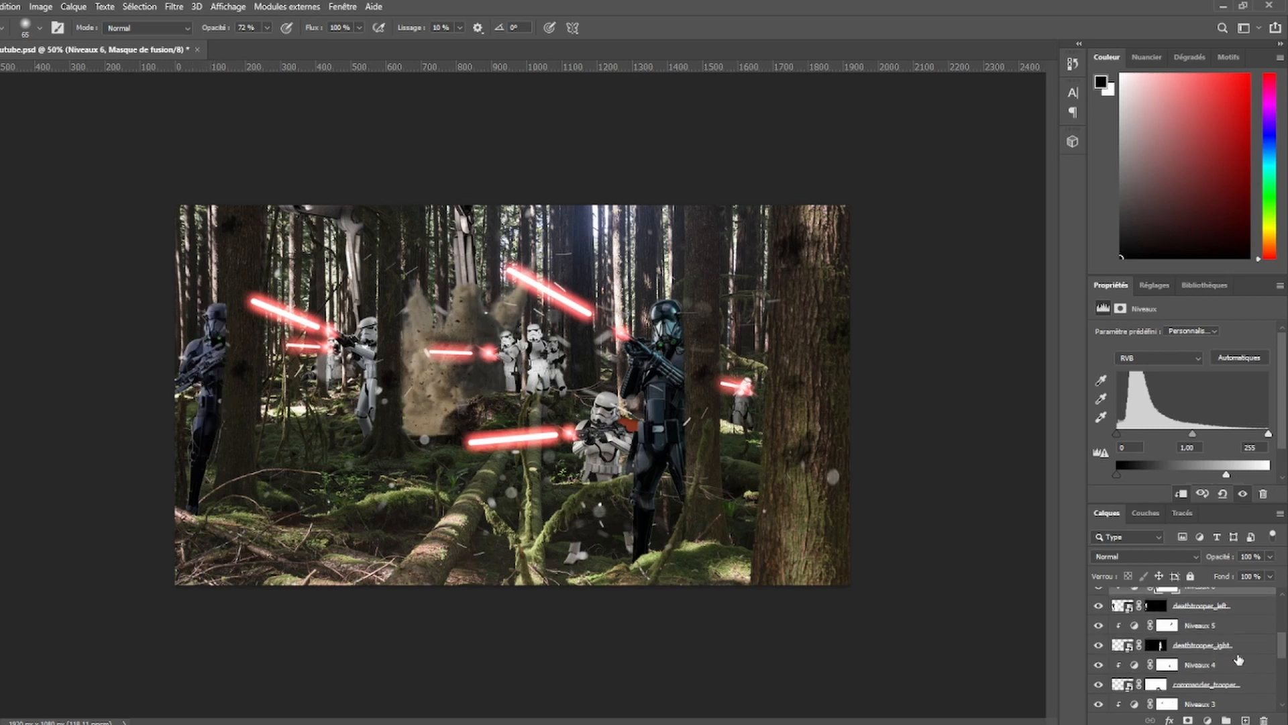
{"action": "scroll", "coordinate": [1238, 661], "scroll_direction": "up", "scroll_amount": 3}
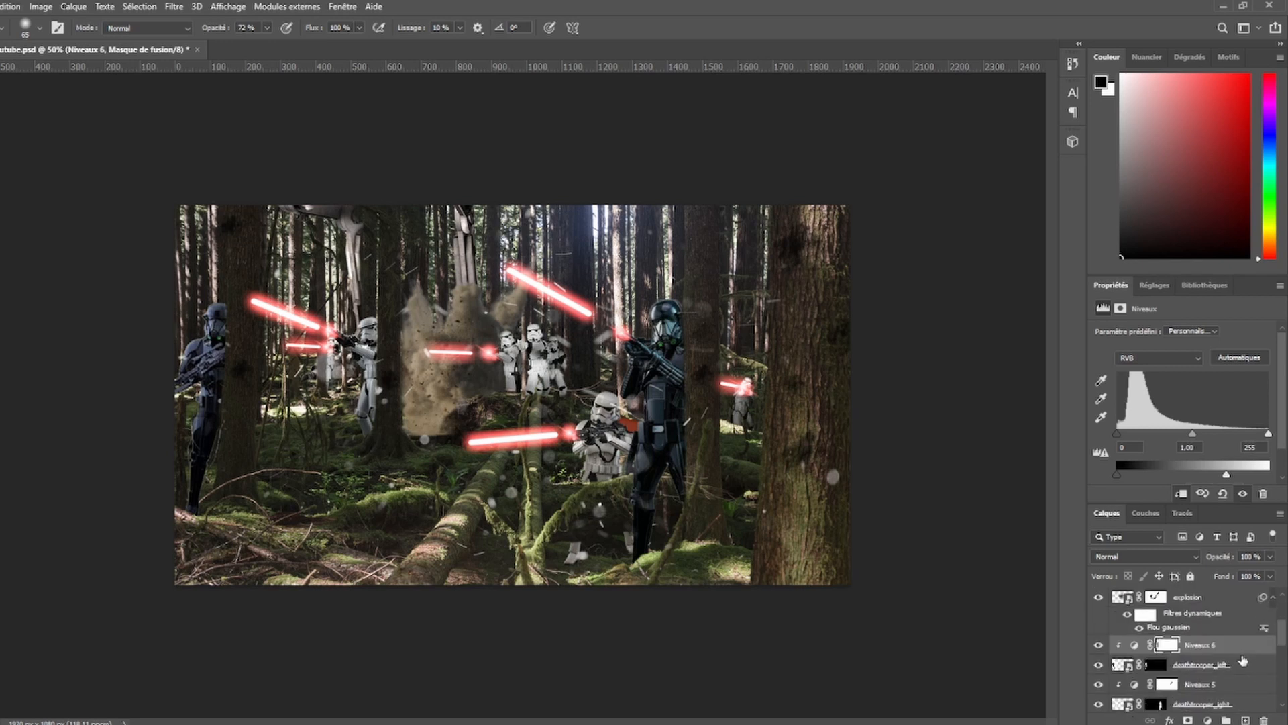
{"action": "scroll", "coordinate": [1242, 662], "scroll_direction": "down", "scroll_amount": 2}
{"action": "left_click", "coordinate": [1243, 664]}
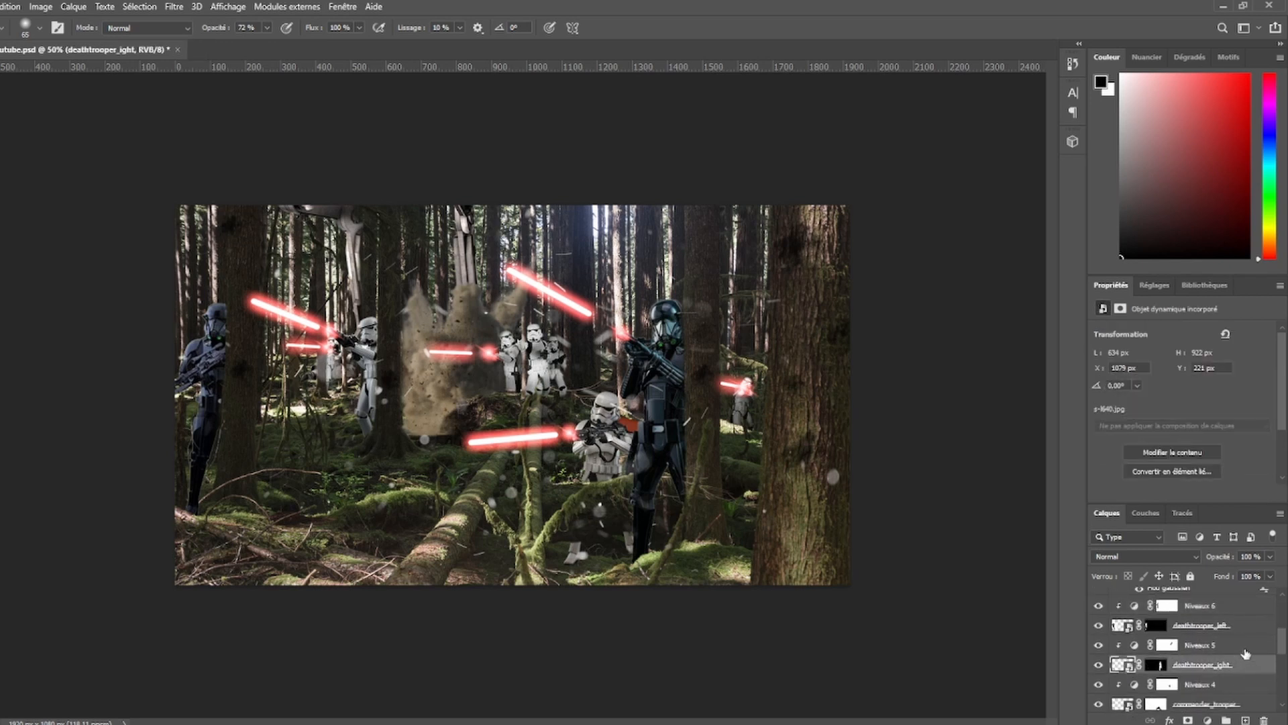
{"action": "left_click", "coordinate": [1244, 651]}
{"action": "left_click", "coordinate": [1242, 667]}
{"action": "left_click", "coordinate": [1198, 590]}
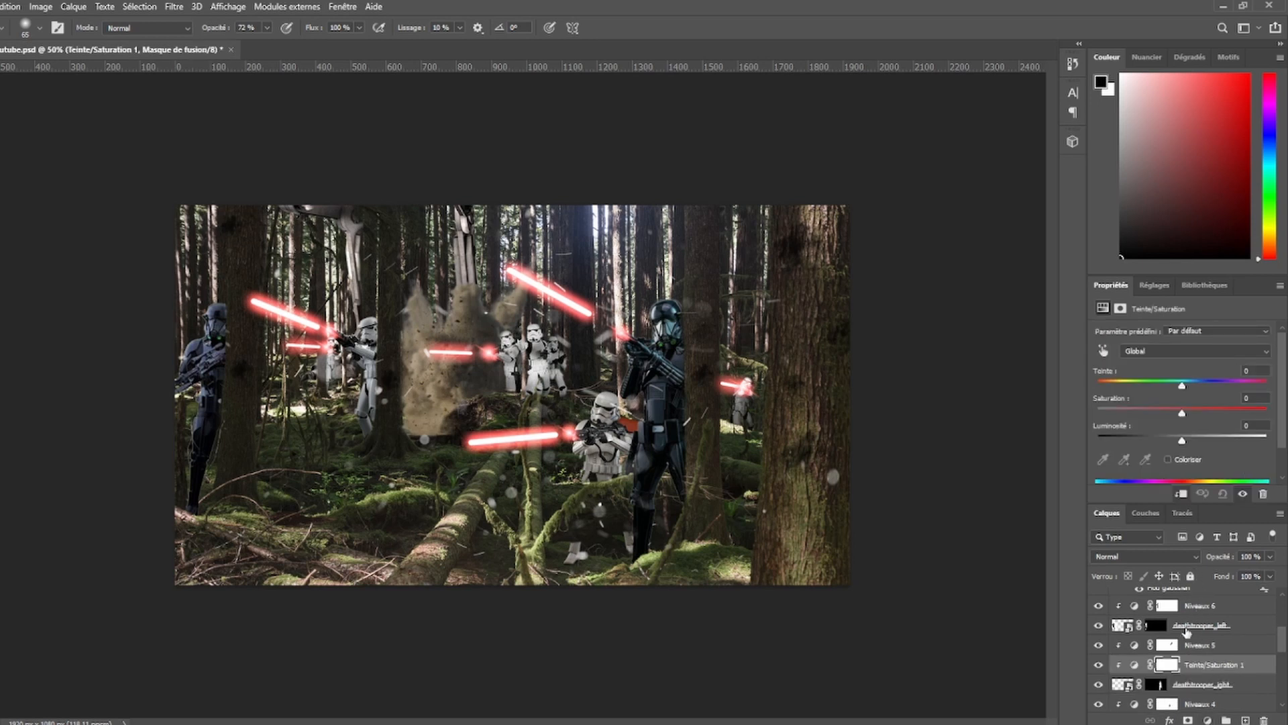
{"action": "key", "text": "ctrl+z"}
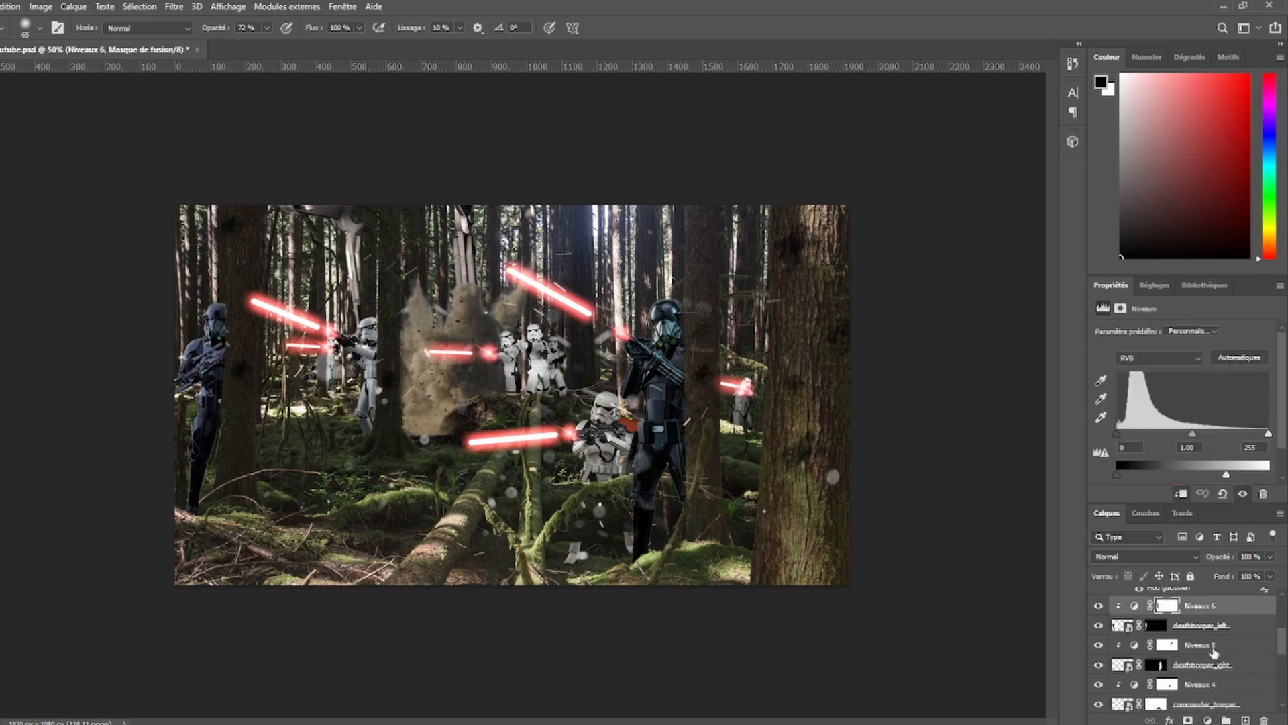
- Recolour deathtrooper_ight with a Hue/Saturation adjustment clipped above Niveaux 5, using hue -180, saturation +97 and lightness -7
{"action": "left_click", "coordinate": [1216, 651]}
{"action": "left_click", "coordinate": [1205, 586]}
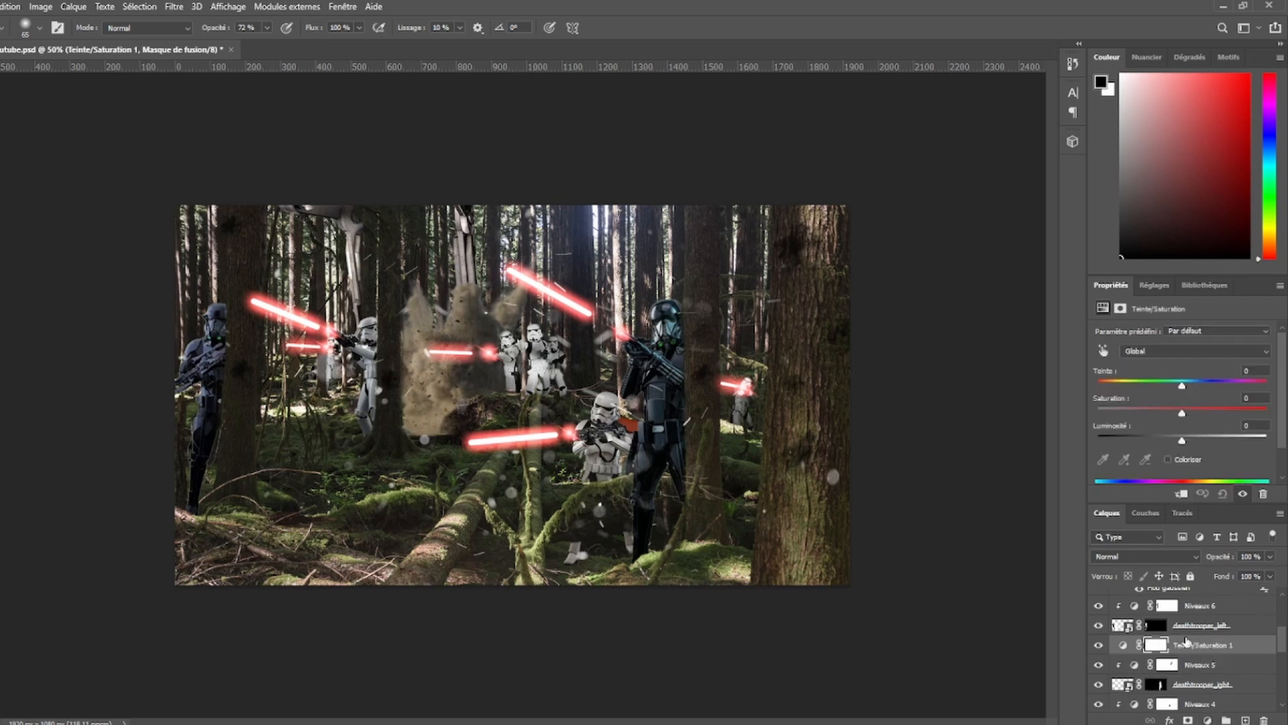
{"action": "left_click", "coordinate": [1124, 654], "text": "alt"}
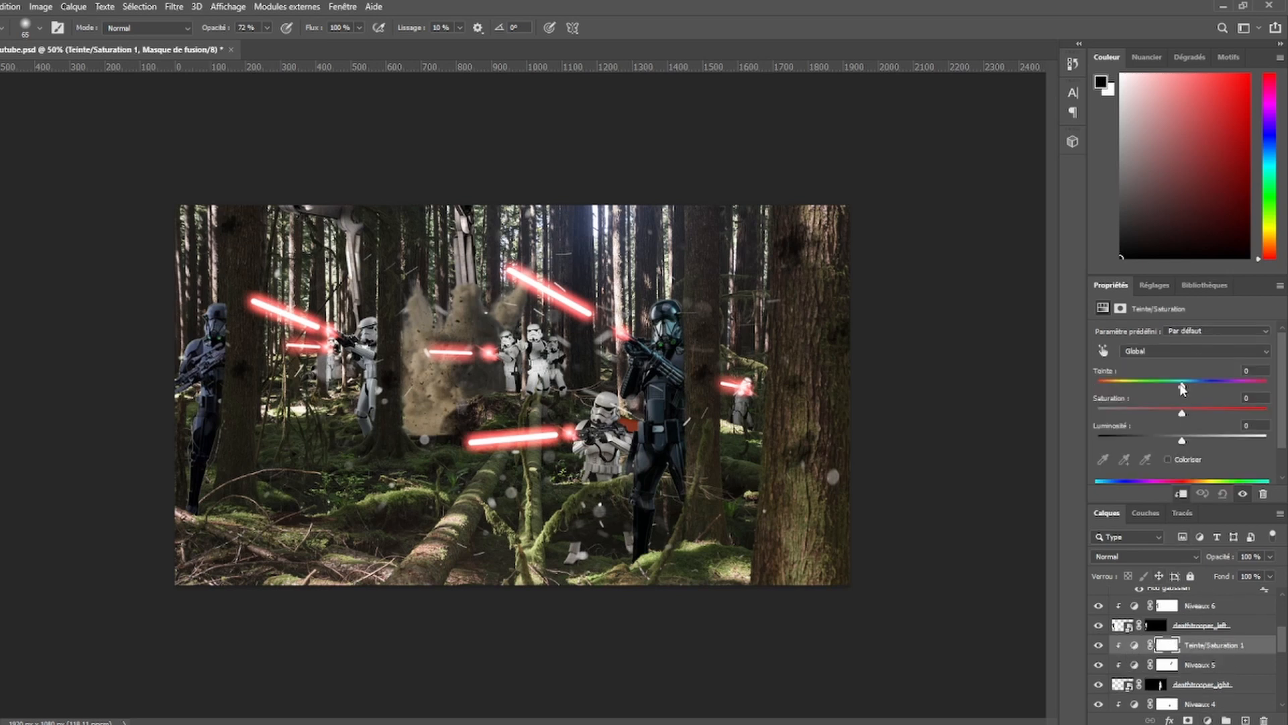
{"action": "left_click_drag", "start_coordinate": [1181, 412], "coordinate": [1264, 415]}
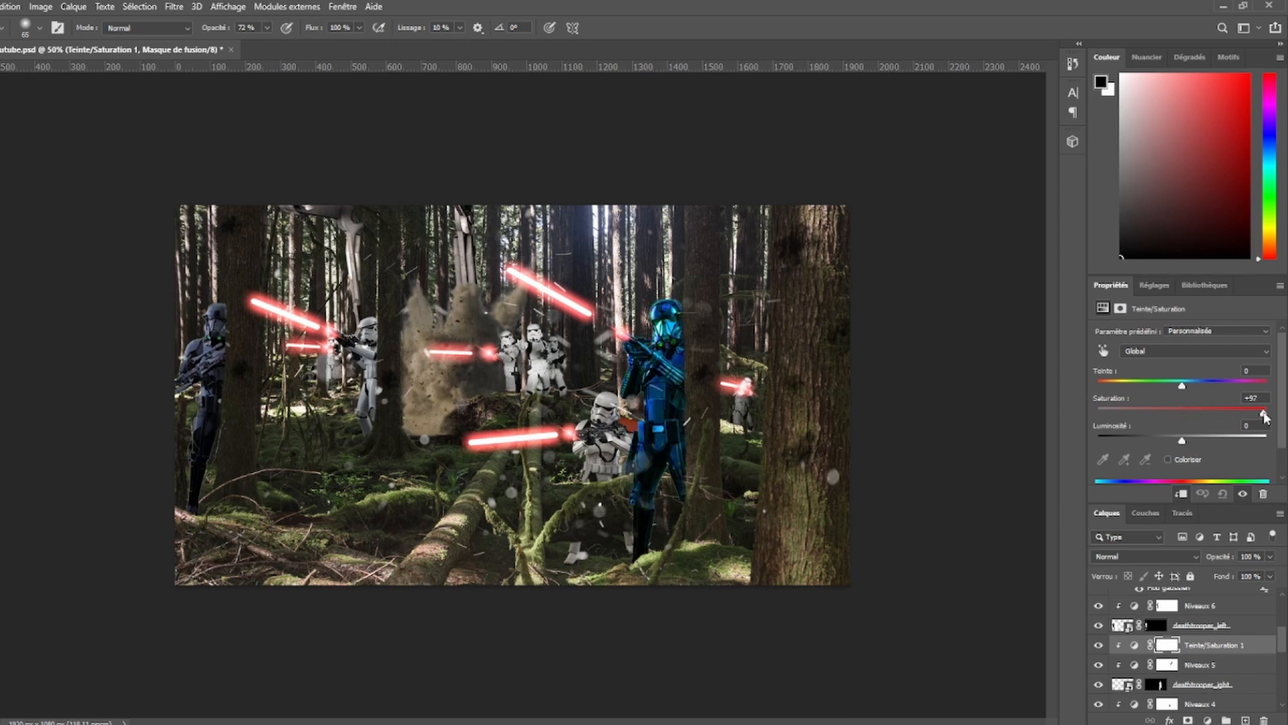
{"action": "left_click_drag", "start_coordinate": [1187, 384], "coordinate": [1098, 388]}
{"action": "left_click", "coordinate": [1148, 352]}
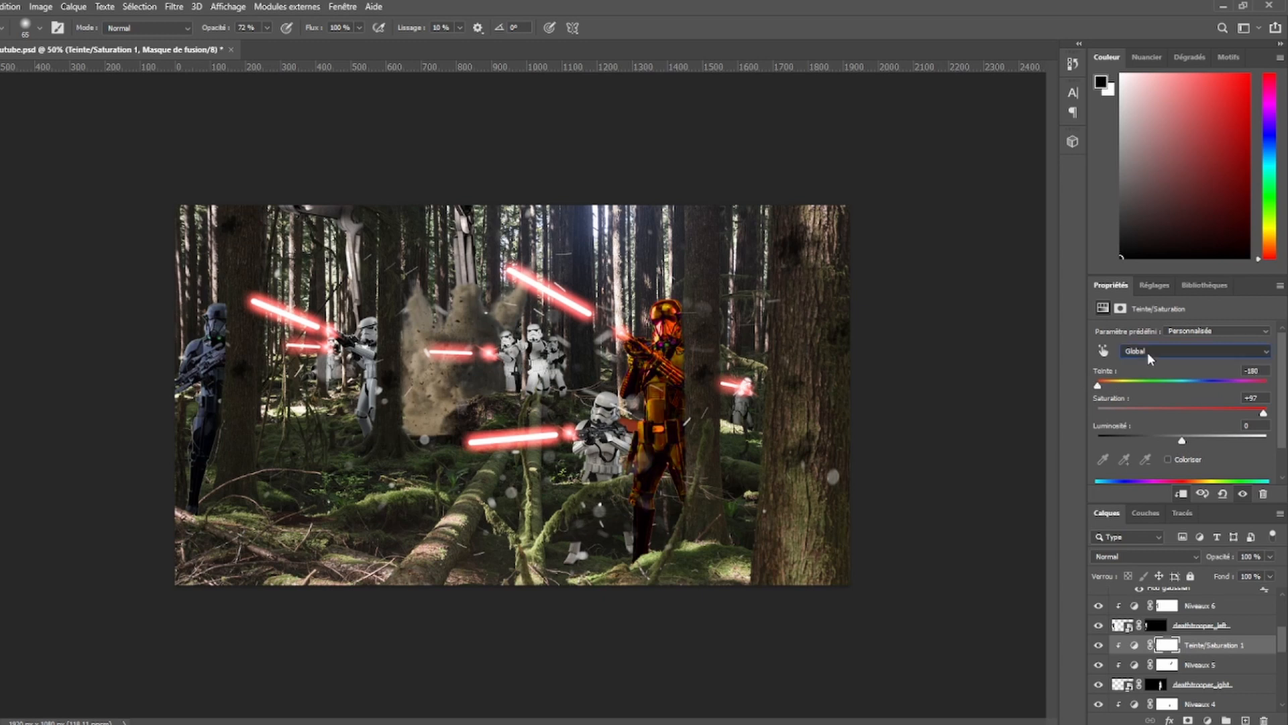
{"action": "mouse_move", "coordinate": [1182, 439]}
{"action": "left_mouse_down"}
{"action": "mouse_move", "coordinate": [1161, 438]}
{"action": "mouse_move", "coordinate": [1214, 436]}
{"action": "mouse_move", "coordinate": [1178, 441]}
{"action": "left_mouse_up"}
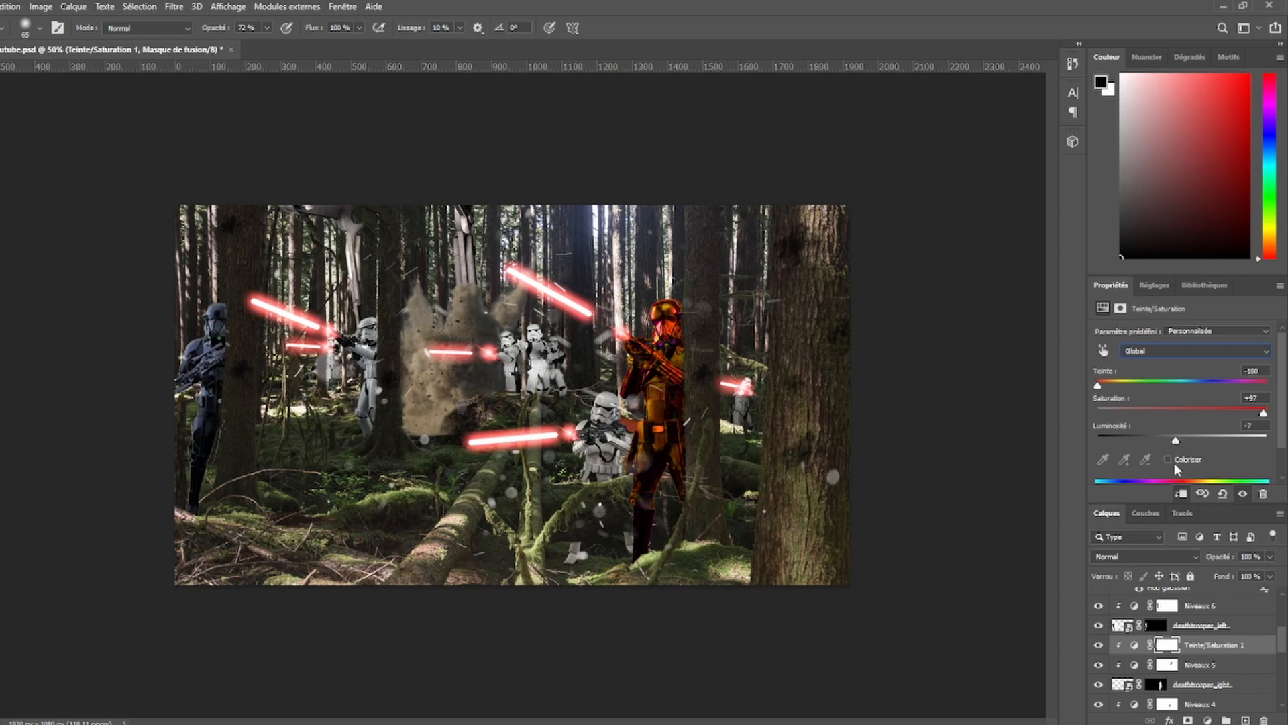
{"action": "left_click", "coordinate": [1168, 646]}
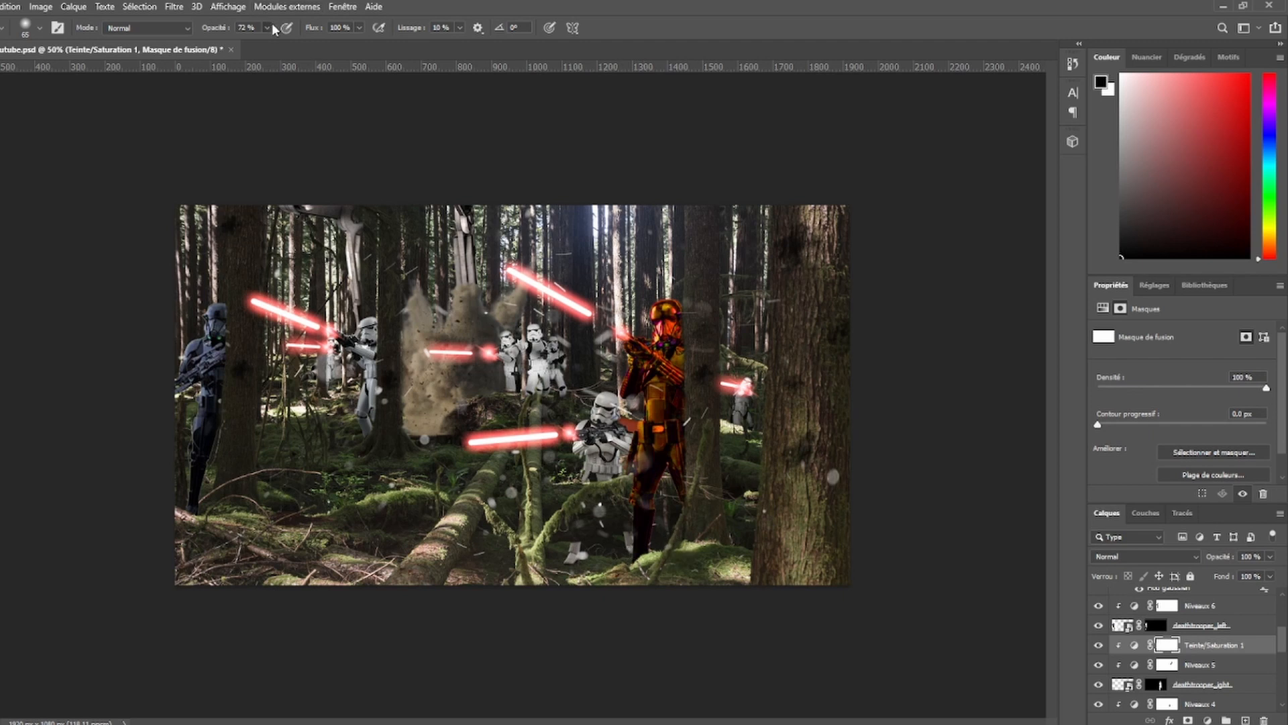
{"action": "key", "text": "0"}
{"action": "left_click", "coordinate": [857, 511]}
{"action": "mouse_move", "coordinate": [695, 548]}
{"action": "left_mouse_down"}
{"action": "mouse_move", "coordinate": [666, 537]}
{"action": "mouse_move", "coordinate": [734, 496]}
{"action": "mouse_move", "coordinate": [714, 473]}
{"action": "mouse_move", "coordinate": [713, 416]}
{"action": "mouse_move", "coordinate": [687, 438]}
{"action": "mouse_move", "coordinate": [662, 404]}
{"action": "mouse_move", "coordinate": [707, 417]}
{"action": "mouse_move", "coordinate": [661, 425]}
{"action": "mouse_move", "coordinate": [639, 469]}
{"action": "left_mouse_up"}
{"action": "key", "text": "ctrl+z"}
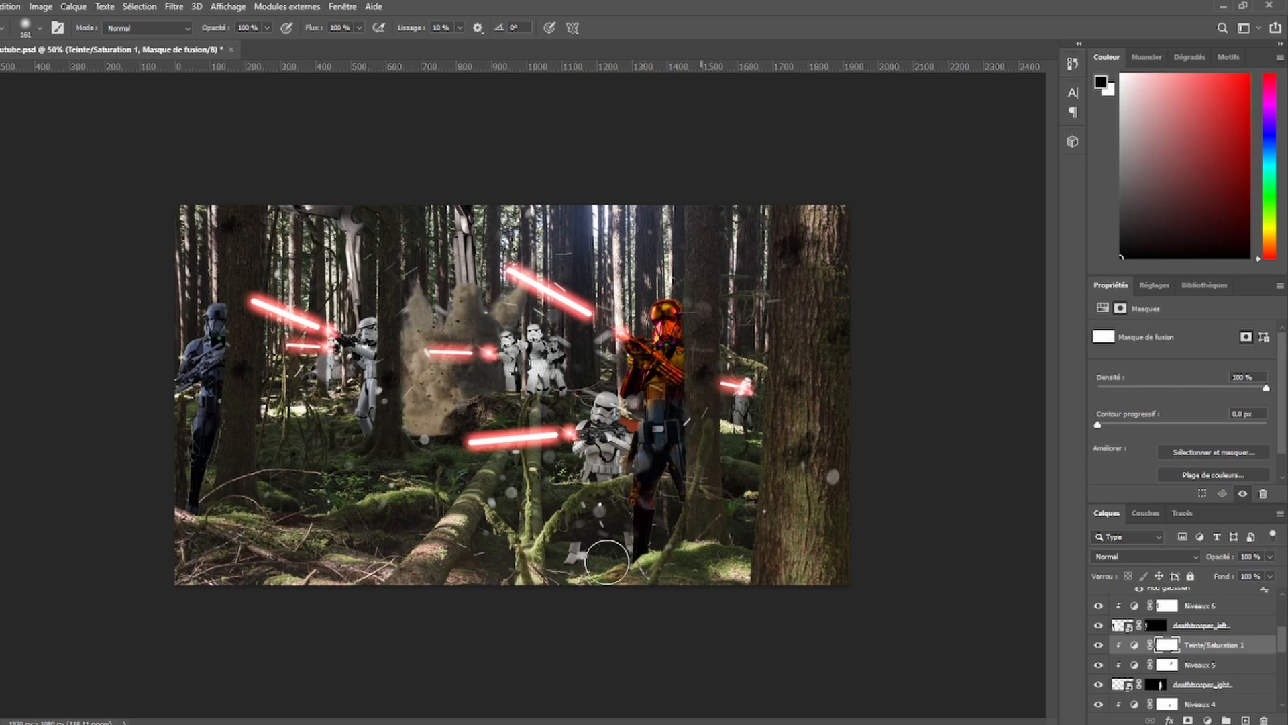
{"action": "key", "text": "ctrl+z"}
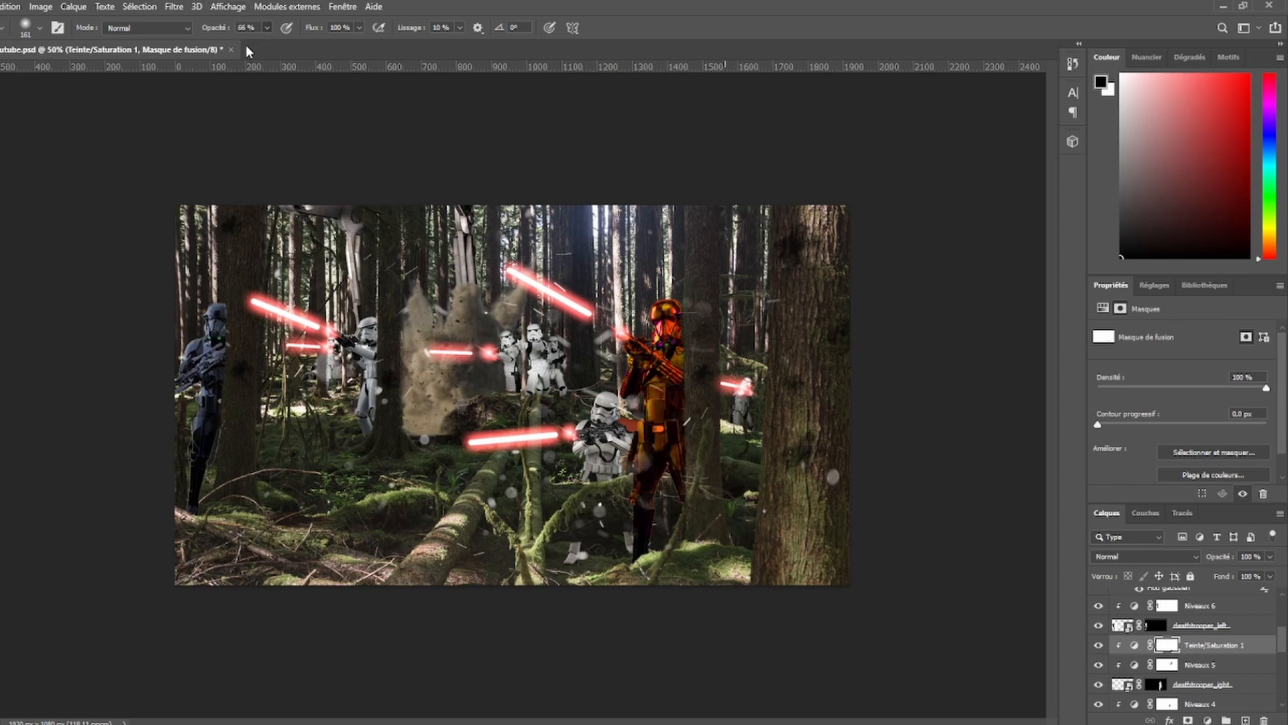
- Paint black at 50% opacity on the Teinte/Saturation 1 mask over the deathtrooper_ight figure from legs to helmet
{"action": "key", "text": "5"}
{"action": "left_click_drag", "start_coordinate": [646, 507], "coordinate": [703, 310]}
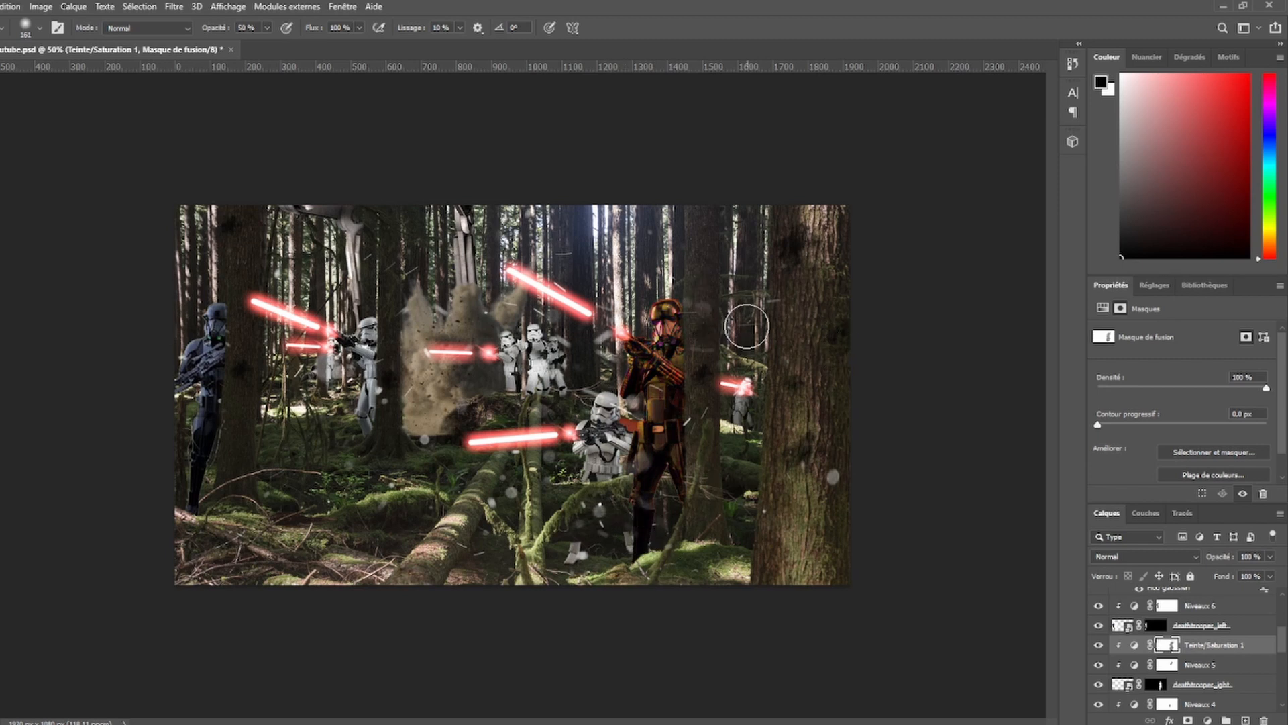
- Try out the blend modes on Teinte/Saturation 1 and set it to Densité couleur +
{"action": "left_click", "coordinate": [1191, 556]}
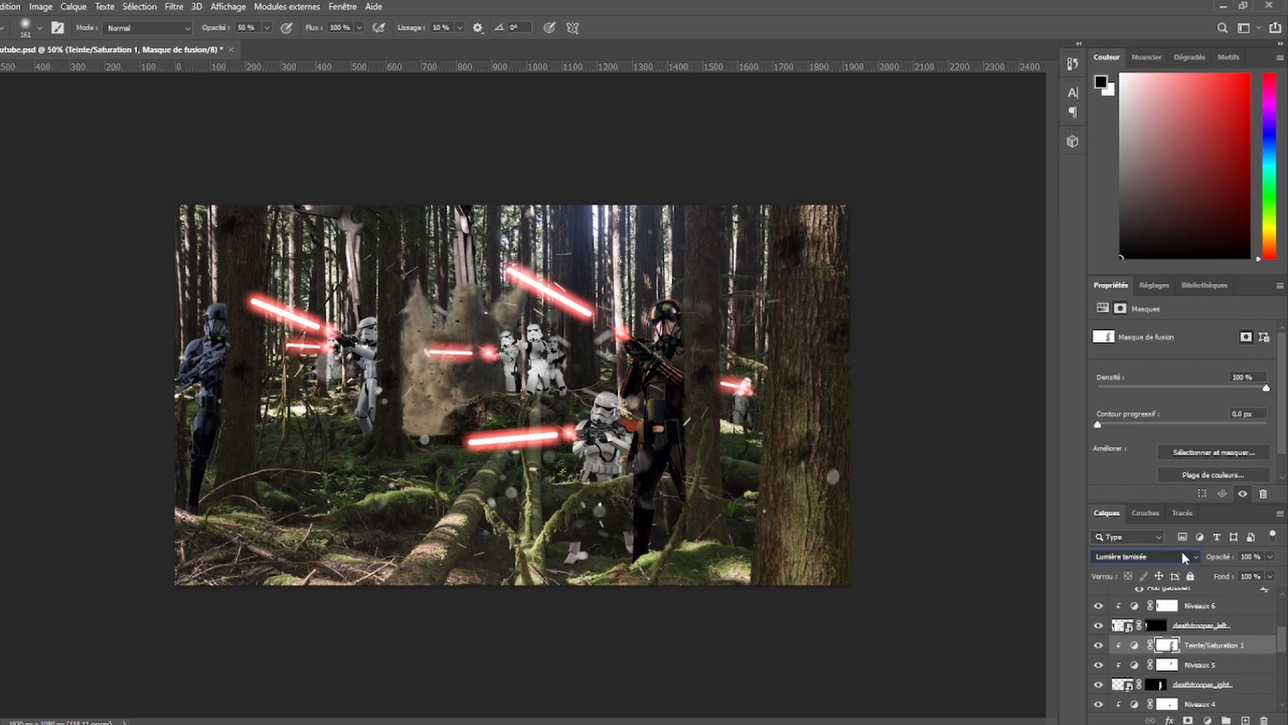
{"action": "key", "text": "Down"}
{"action": "key", "text": "Down"}
{"action": "key", "text": "Down"}
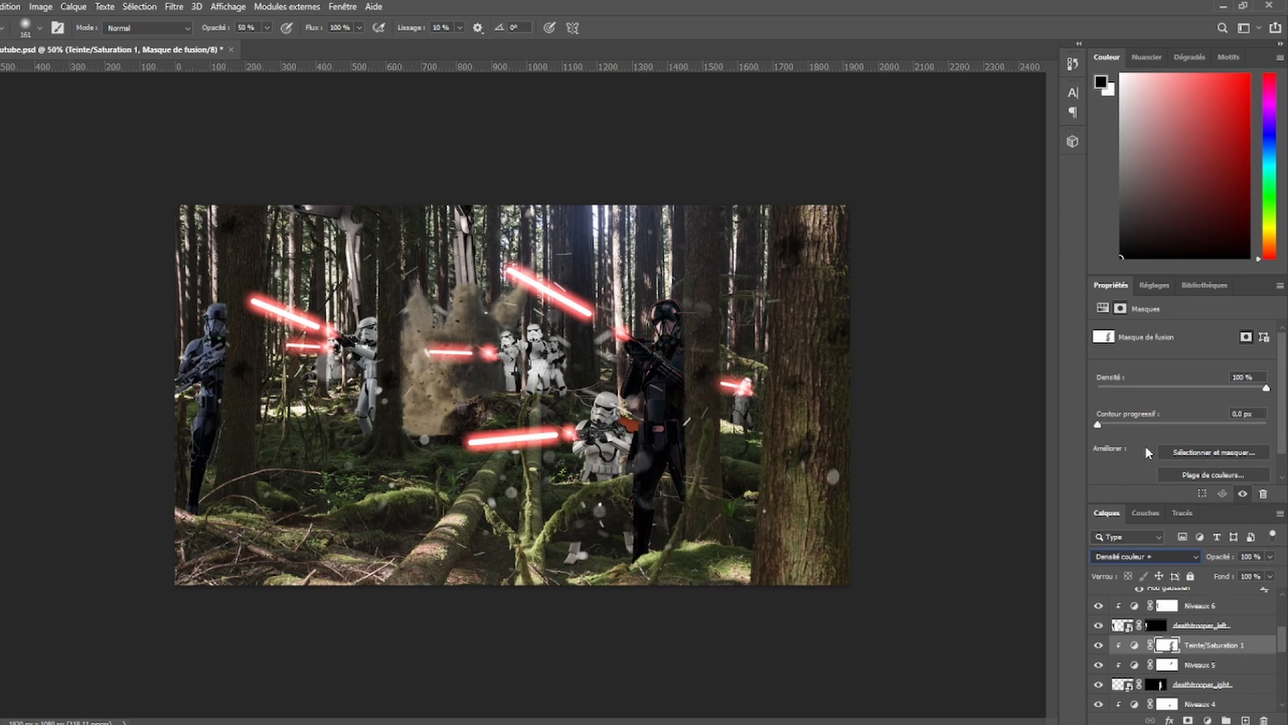
{"action": "key", "text": "Down"}
{"action": "key", "text": "Down"}
{"action": "key", "text": "Down"}
{"action": "key", "text": "Down"}
{"action": "key", "text": "Down"}
{"action": "key", "text": "Down"}
{"action": "key", "text": "Down"}
{"action": "key", "text": "Down"}
{"action": "key", "text": "Down"}
{"action": "key", "text": "Down"}
{"action": "key", "text": "Down"}
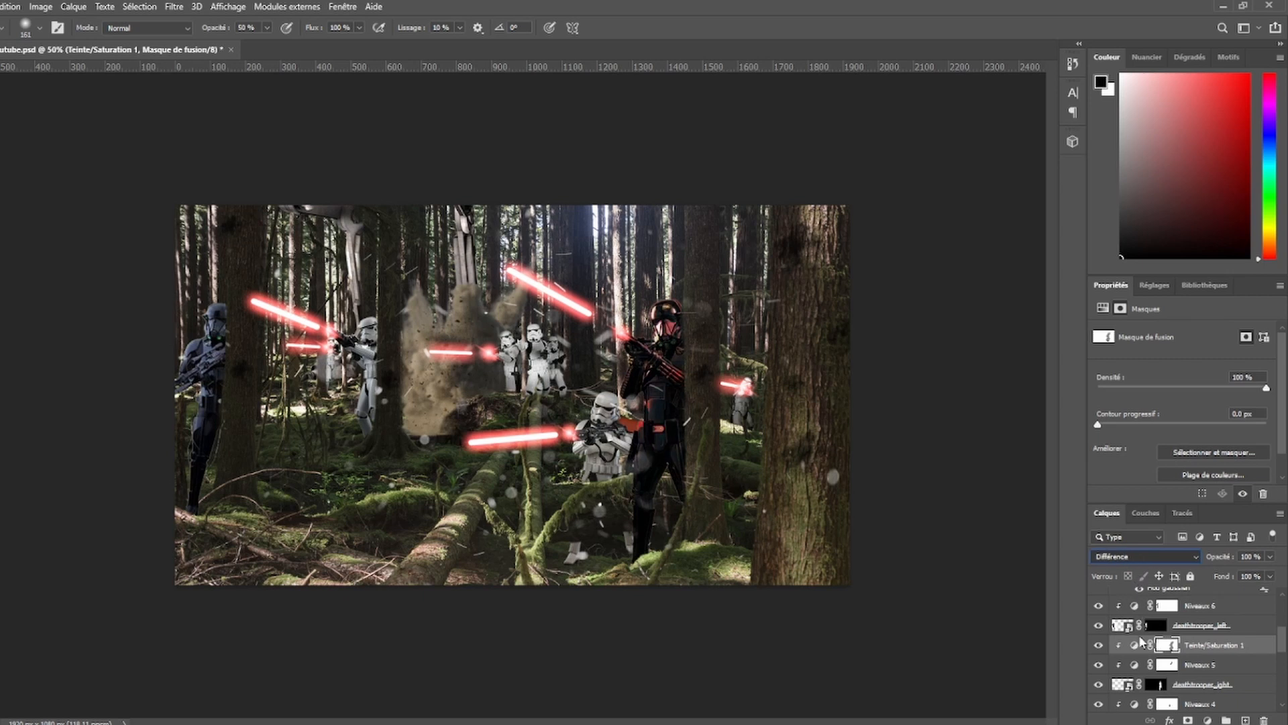
{"action": "key", "text": "Down"}
{"action": "key", "text": "Down"}
{"action": "key", "text": "Down"}
{"action": "key", "text": "Down"}
{"action": "key", "text": "Down"}
{"action": "key", "text": "Down"}
{"action": "key", "text": "Down"}
{"action": "key", "text": "Down"}
{"action": "key", "text": "Down"}
{"action": "key", "text": "Down"}
{"action": "key", "text": "Down"}
{"action": "key", "text": "Down"}
{"action": "key", "text": "Down"}
{"action": "key", "text": "Down"}
{"action": "key", "text": "Down"}
{"action": "key", "text": "Down"}
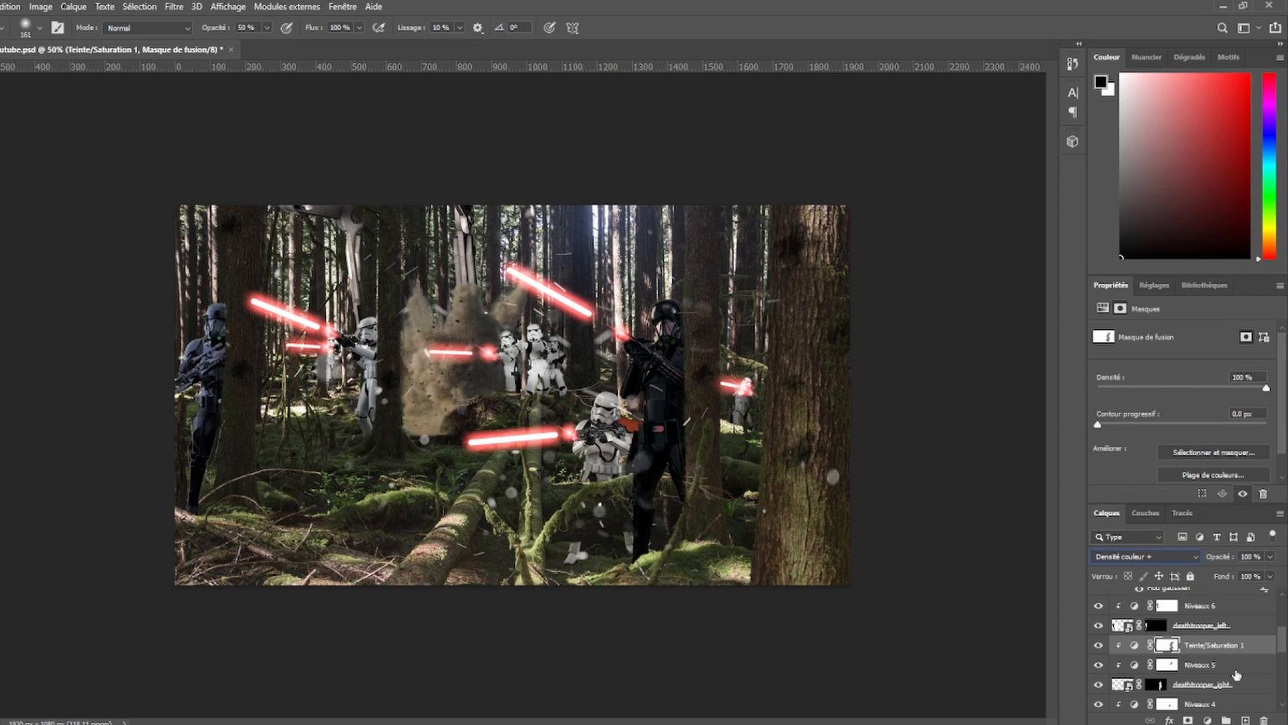
{"action": "scroll", "coordinate": [1192, 664], "scroll_direction": "up", "scroll_amount": 2}
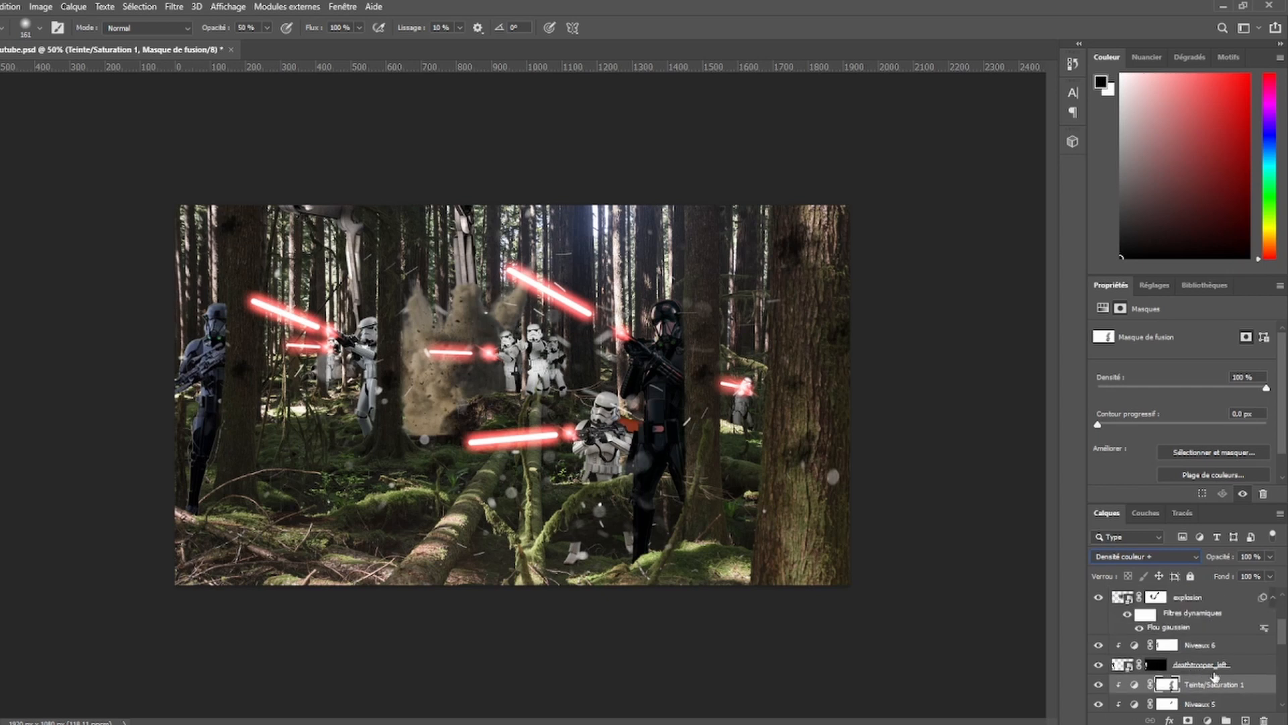
{"action": "scroll", "coordinate": [1196, 676], "scroll_direction": "down", "scroll_amount": 5}
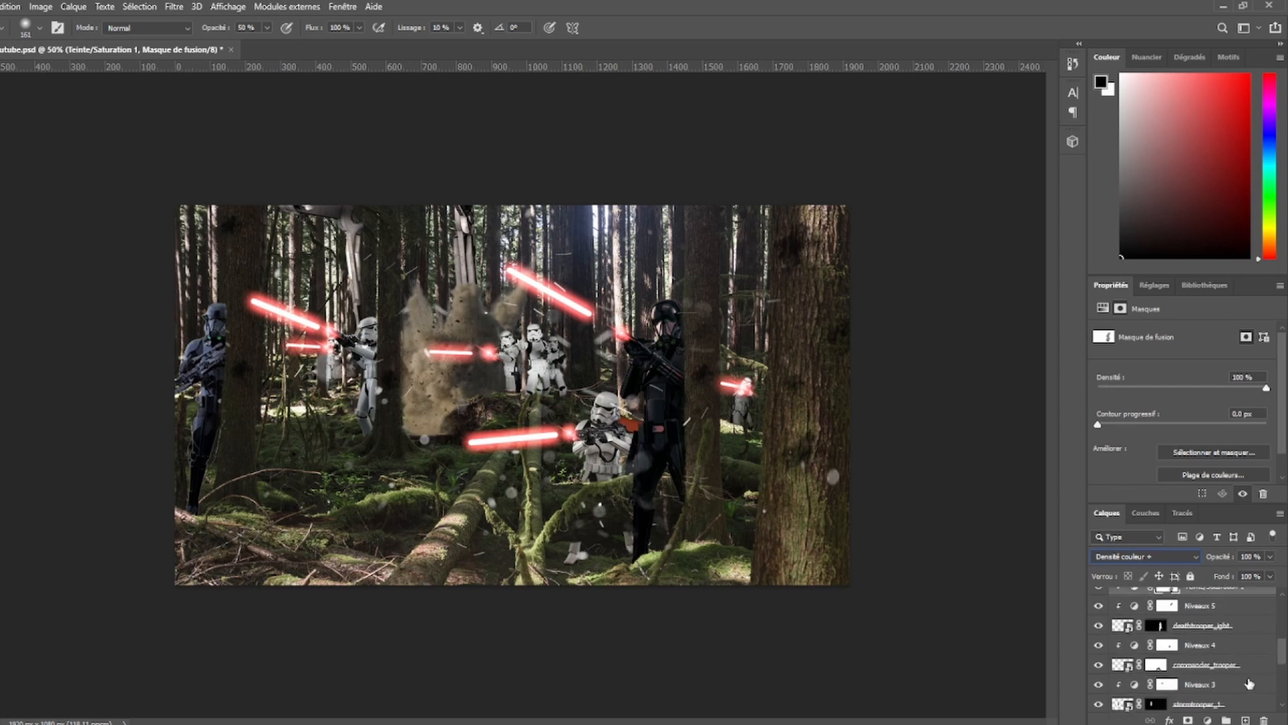
{"action": "left_click", "coordinate": [1252, 668]}
{"action": "left_click", "coordinate": [1242, 648]}
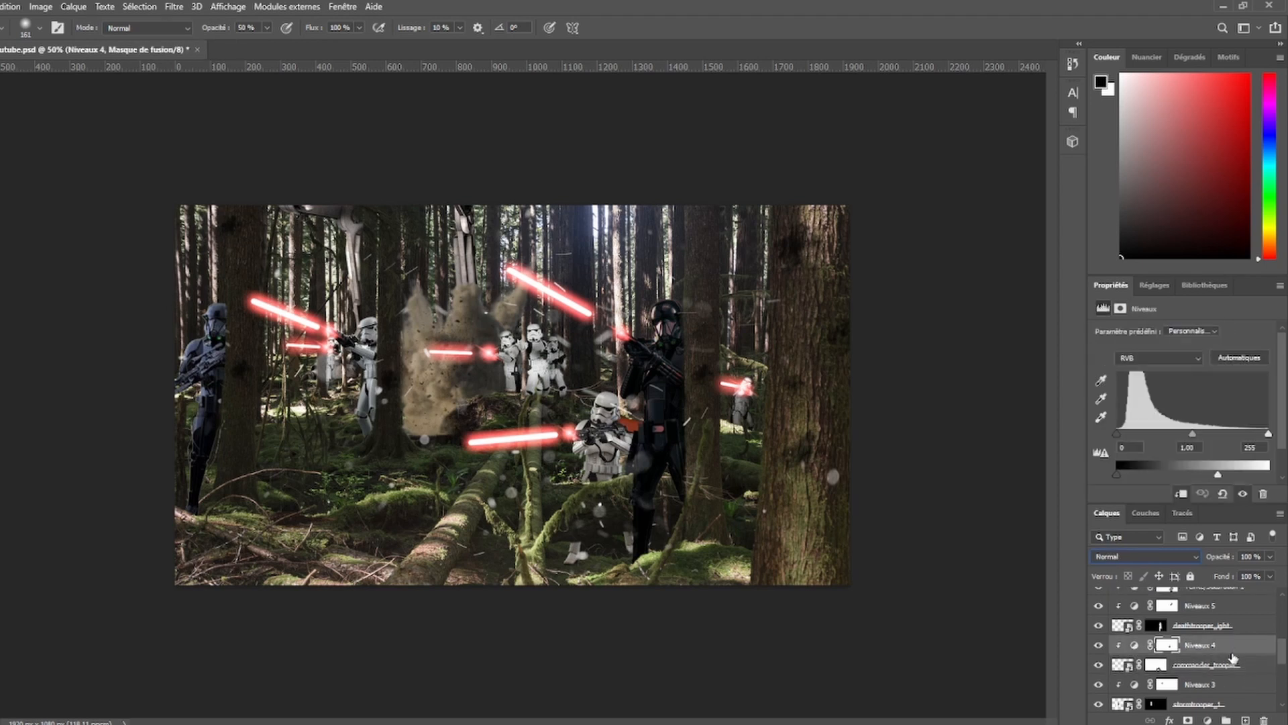
{"action": "left_click", "coordinate": [1201, 599]}
{"action": "left_click", "coordinate": [1125, 653], "text": "alt"}
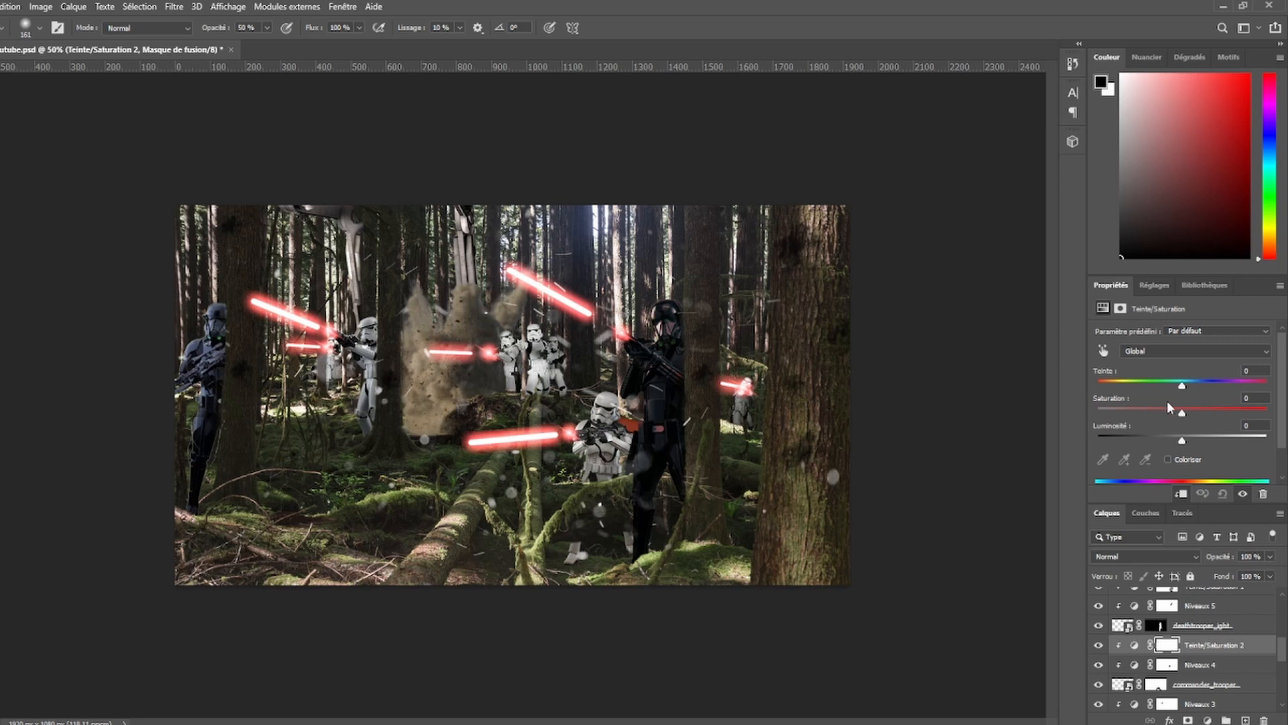
{"action": "left_click_drag", "start_coordinate": [1185, 387], "coordinate": [1101, 396]}
{"action": "key", "text": "ctrl+z"}
{"action": "left_click_drag", "start_coordinate": [1211, 646], "coordinate": [1230, 673]}
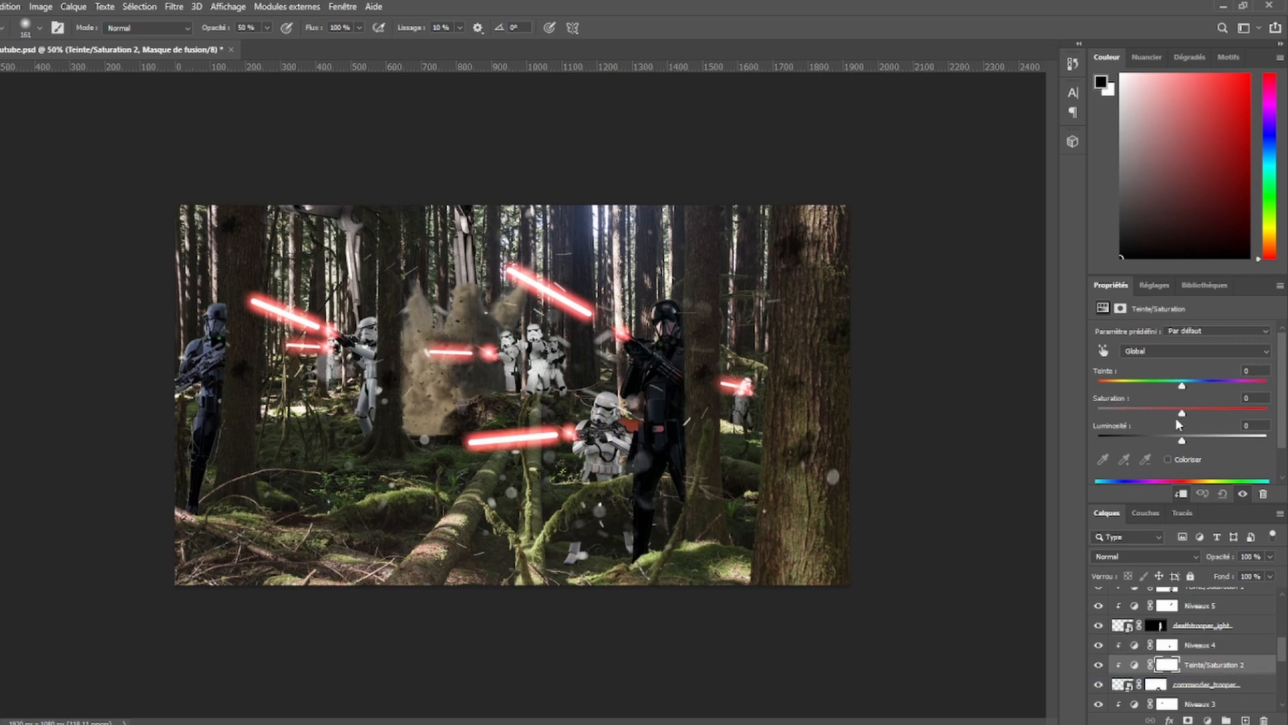
{"action": "left_click_drag", "start_coordinate": [1182, 387], "coordinate": [1186, 387]}
{"action": "key", "text": "ctrl+z"}
{"action": "left_click", "coordinate": [1253, 671]}
{"action": "key", "text": "Delete"}
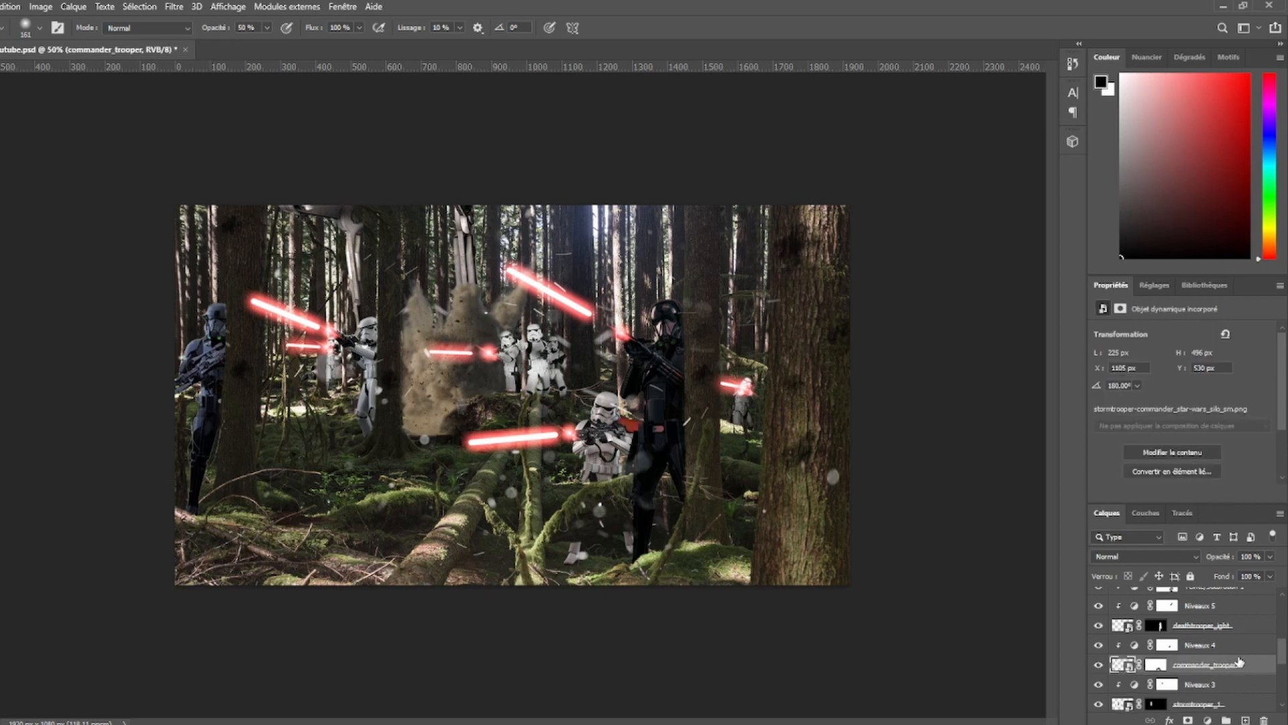
- Compare the deathtrooper_ight figure with and without the Teinte/Saturation 1 adjustment
{"action": "scroll", "coordinate": [1239, 661], "scroll_direction": "up", "scroll_amount": 2}
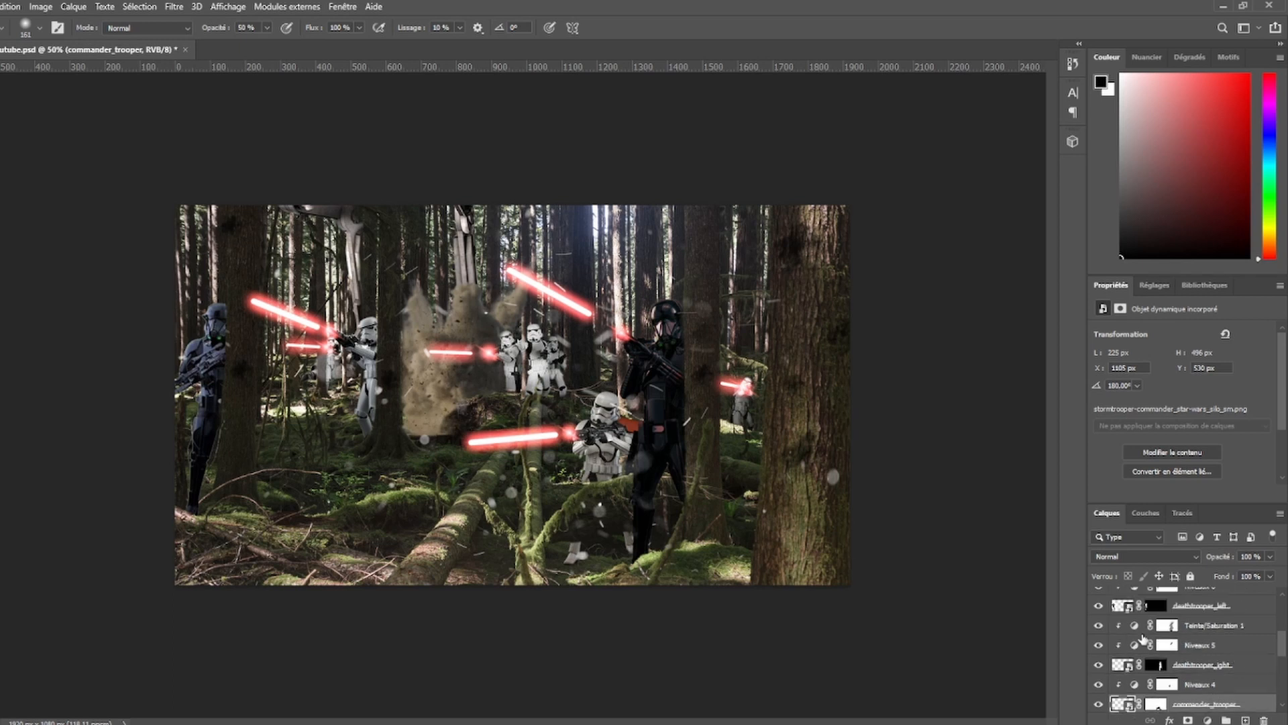
{"action": "left_click", "coordinate": [1098, 627]}
{"action": "left_click", "coordinate": [1098, 626]}
{"action": "scroll", "coordinate": [1141, 642], "scroll_direction": "down", "scroll_amount": 1}
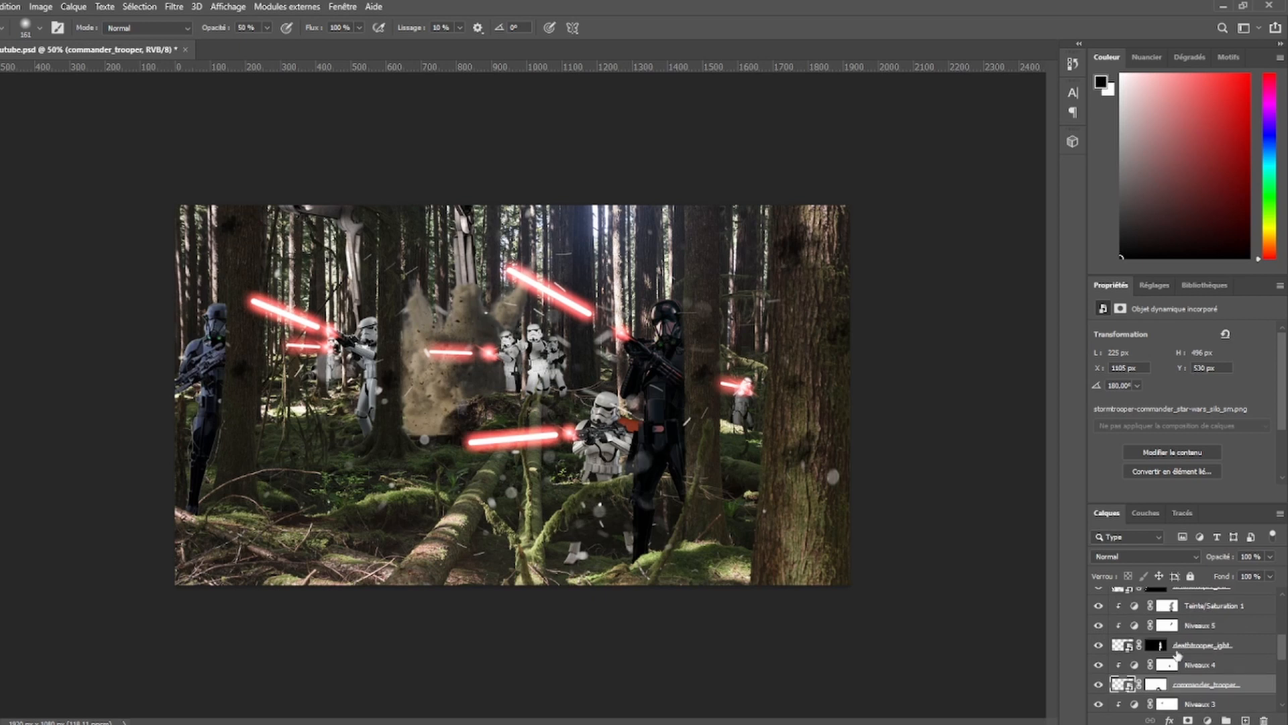
- Recolour stormtrooper_1 with a Hue/Saturation adjustment clipped above Niveaux 3, using hue -180 and saturation +53
{"action": "scroll", "coordinate": [1201, 668], "scroll_direction": "down", "scroll_amount": 3}
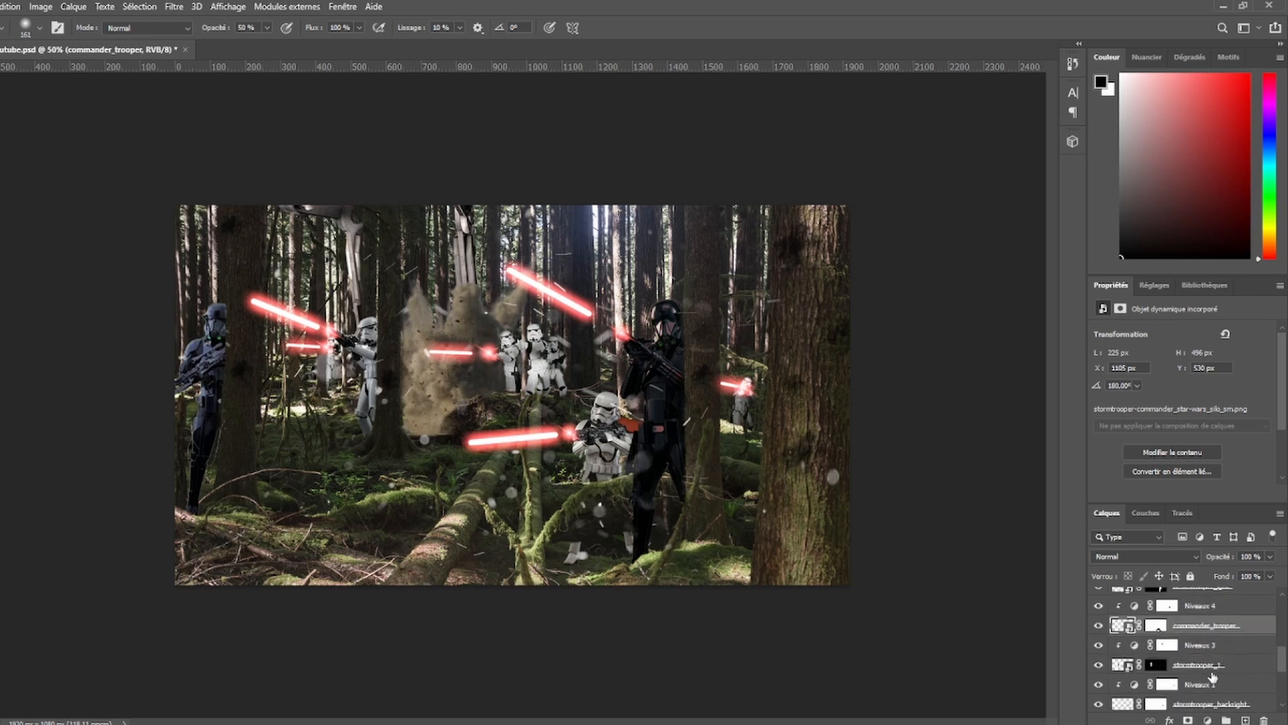
{"action": "scroll", "coordinate": [1184, 664], "scroll_direction": "down", "scroll_amount": 1}
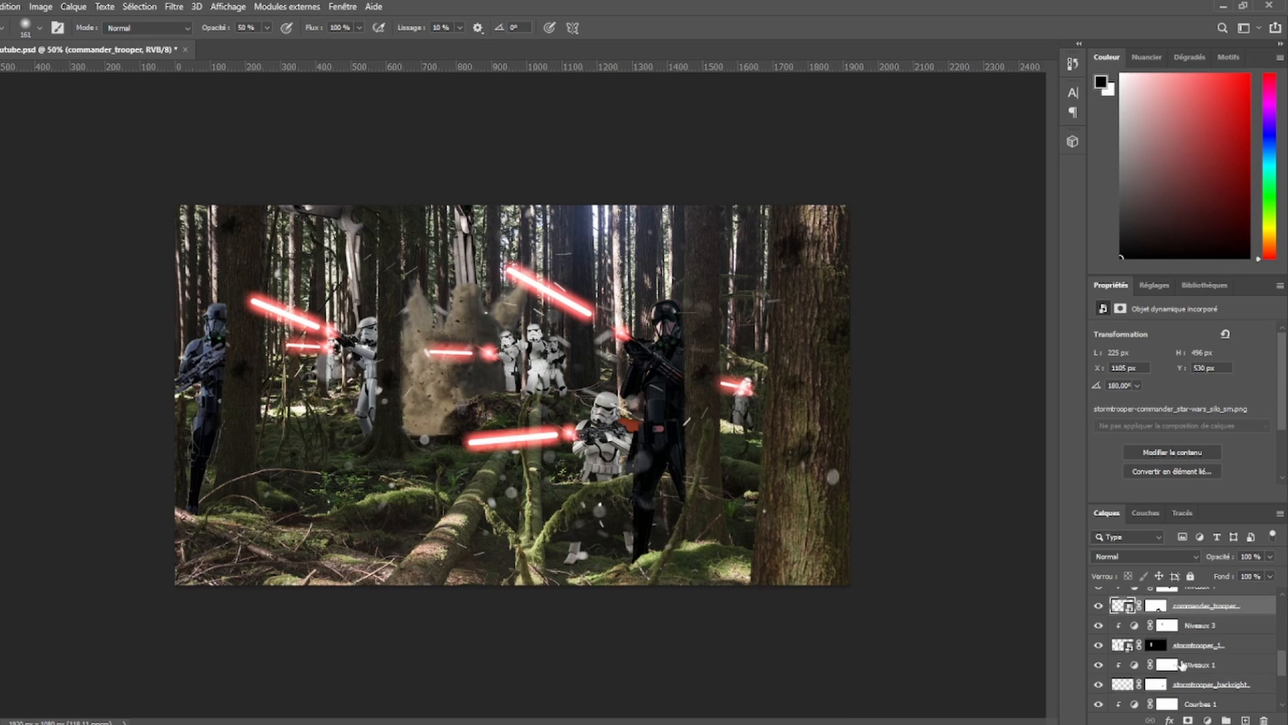
{"action": "left_click", "coordinate": [1098, 645]}
{"action": "left_click", "coordinate": [1099, 646]}
{"action": "left_click", "coordinate": [1250, 647]}
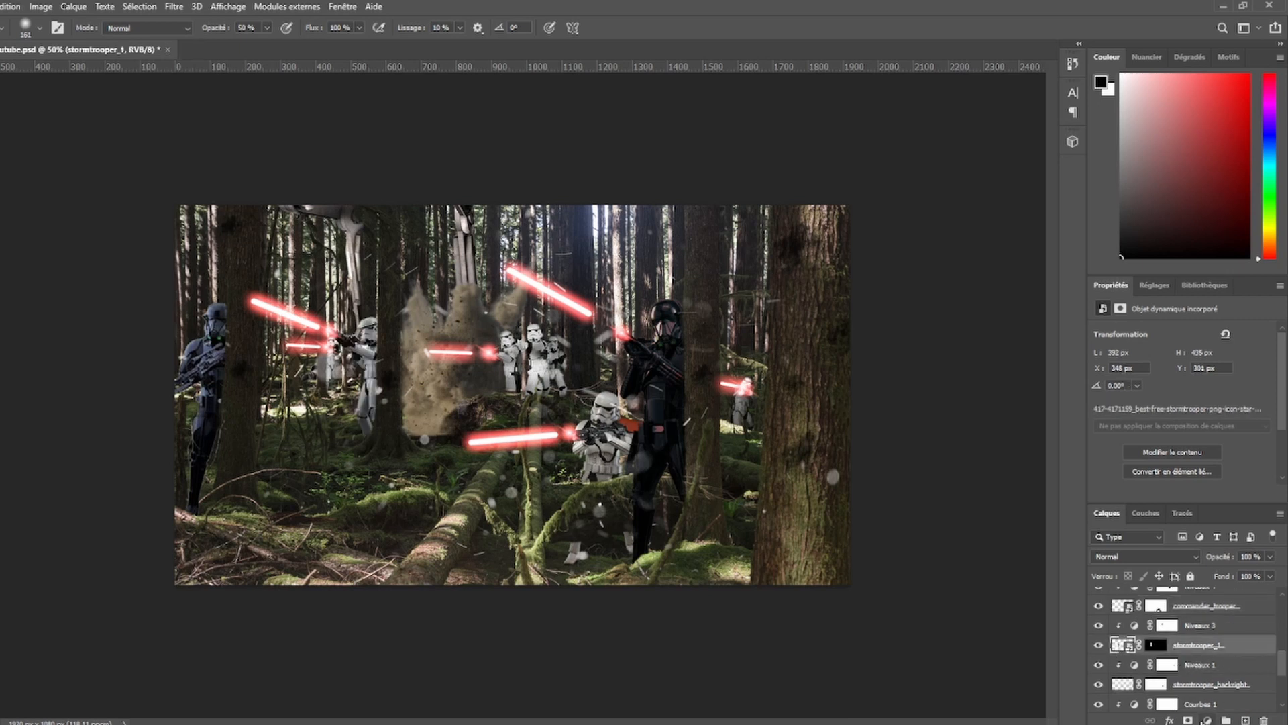
{"action": "left_click", "coordinate": [1212, 628]}
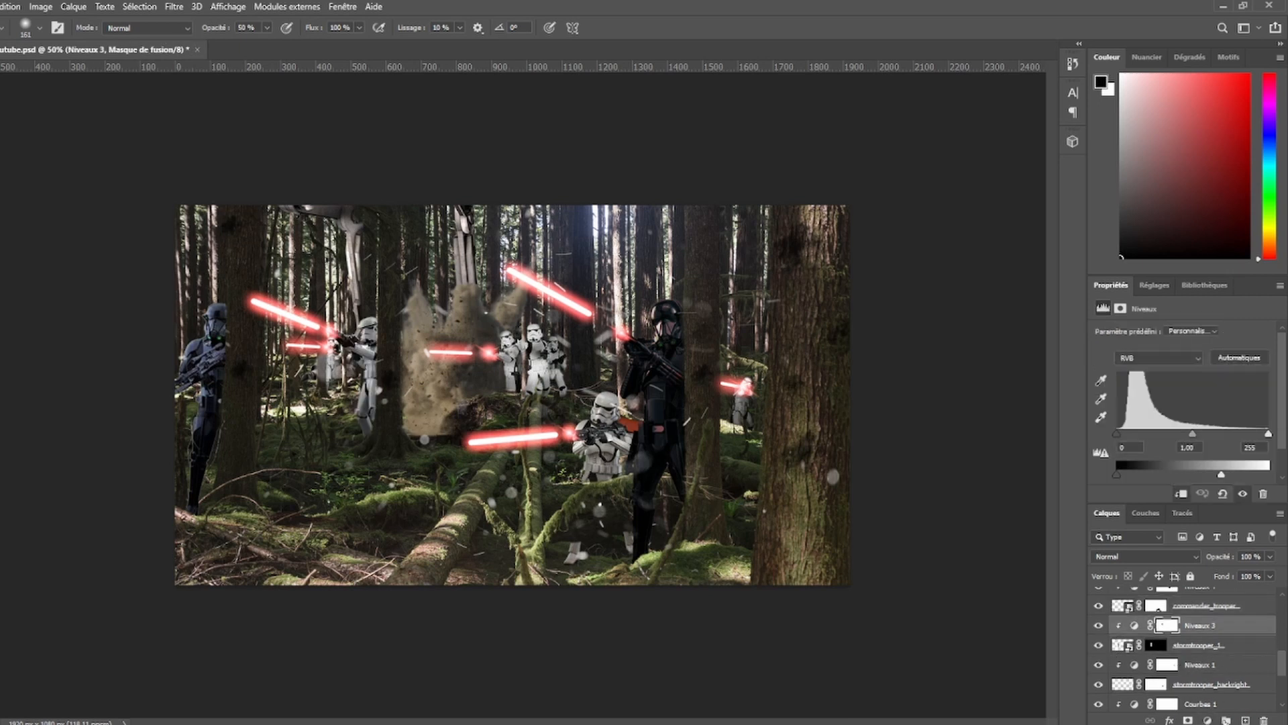
{"action": "left_click", "coordinate": [1217, 586]}
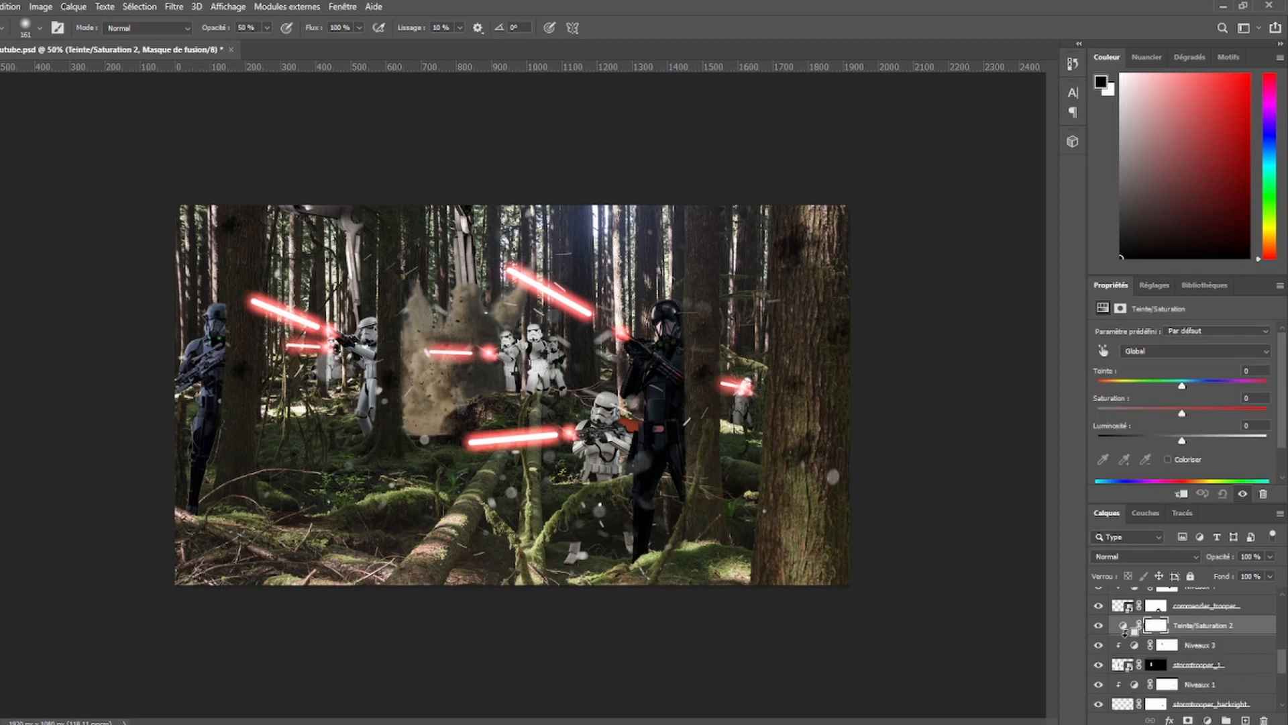
{"action": "left_click", "coordinate": [1131, 634], "text": "alt"}
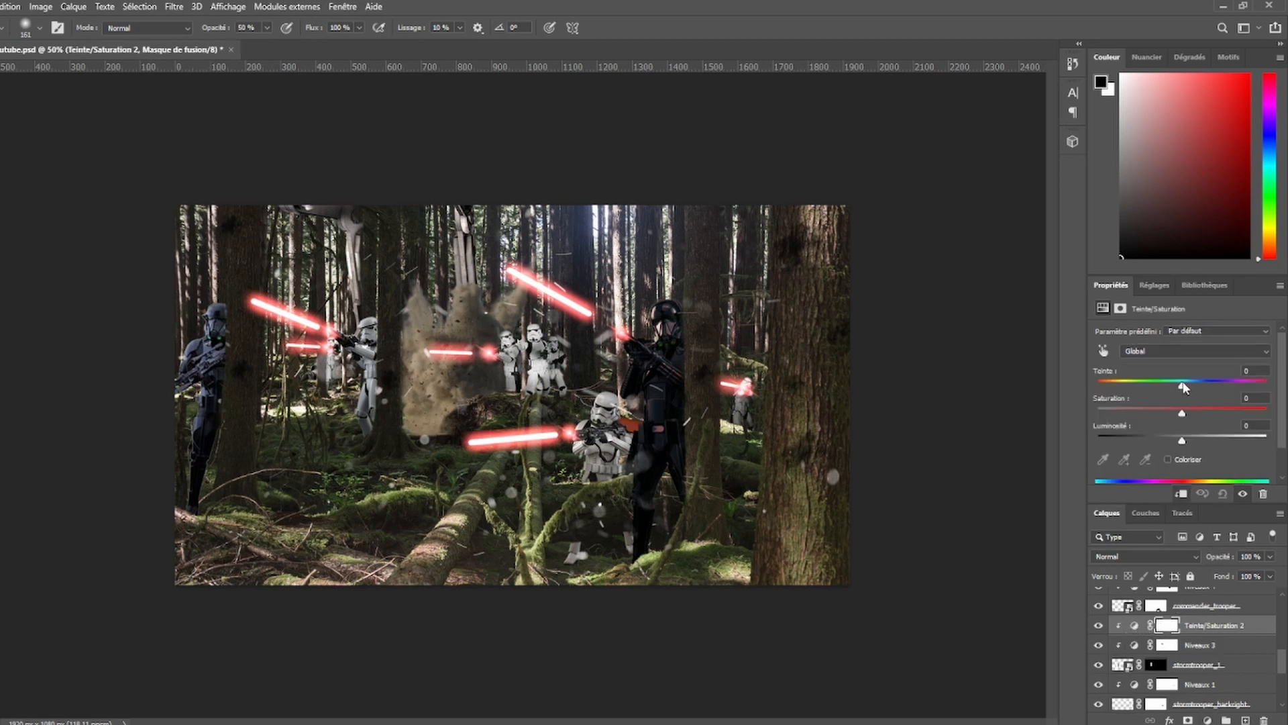
{"action": "left_click_drag", "start_coordinate": [1183, 386], "coordinate": [1037, 393]}
{"action": "mouse_move", "coordinate": [1113, 382]}
{"action": "left_mouse_down"}
{"action": "mouse_move", "coordinate": [1251, 386]}
{"action": "mouse_move", "coordinate": [1090, 383]}
{"action": "left_mouse_up"}
{"action": "left_click_drag", "start_coordinate": [1191, 411], "coordinate": [1183, 443]}
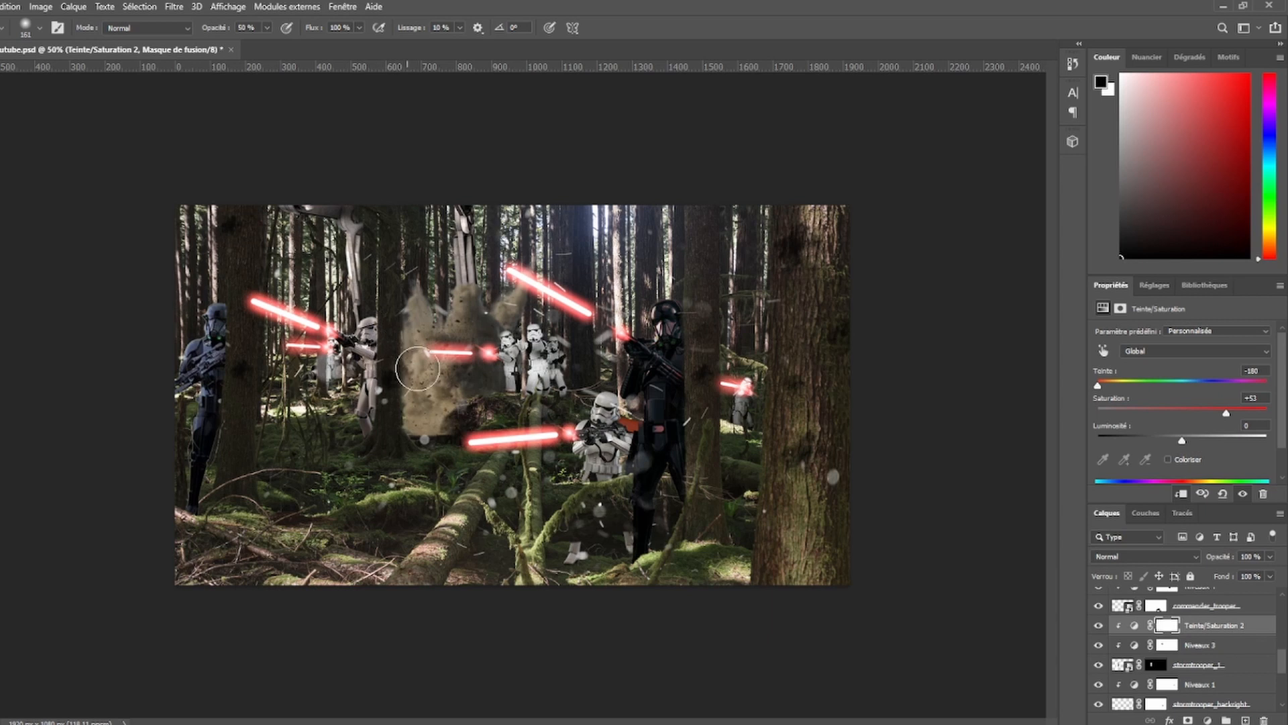
- Recolour the stormtrooper_groupe layer with a Hue/Saturation adjustment clipped above Niveaux 2, using hue -180 and saturation +49
{"action": "scroll", "coordinate": [1244, 659], "scroll_direction": "down", "scroll_amount": 2}
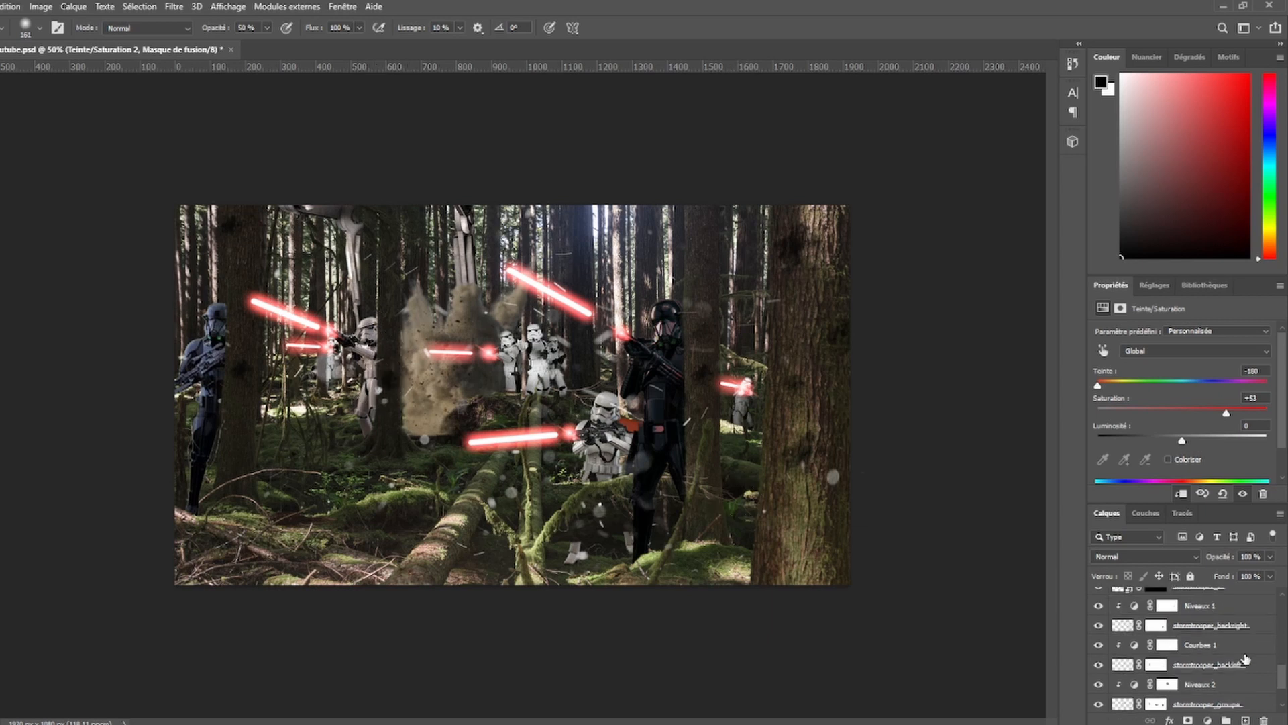
{"action": "scroll", "coordinate": [1245, 659], "scroll_direction": "down", "scroll_amount": 1}
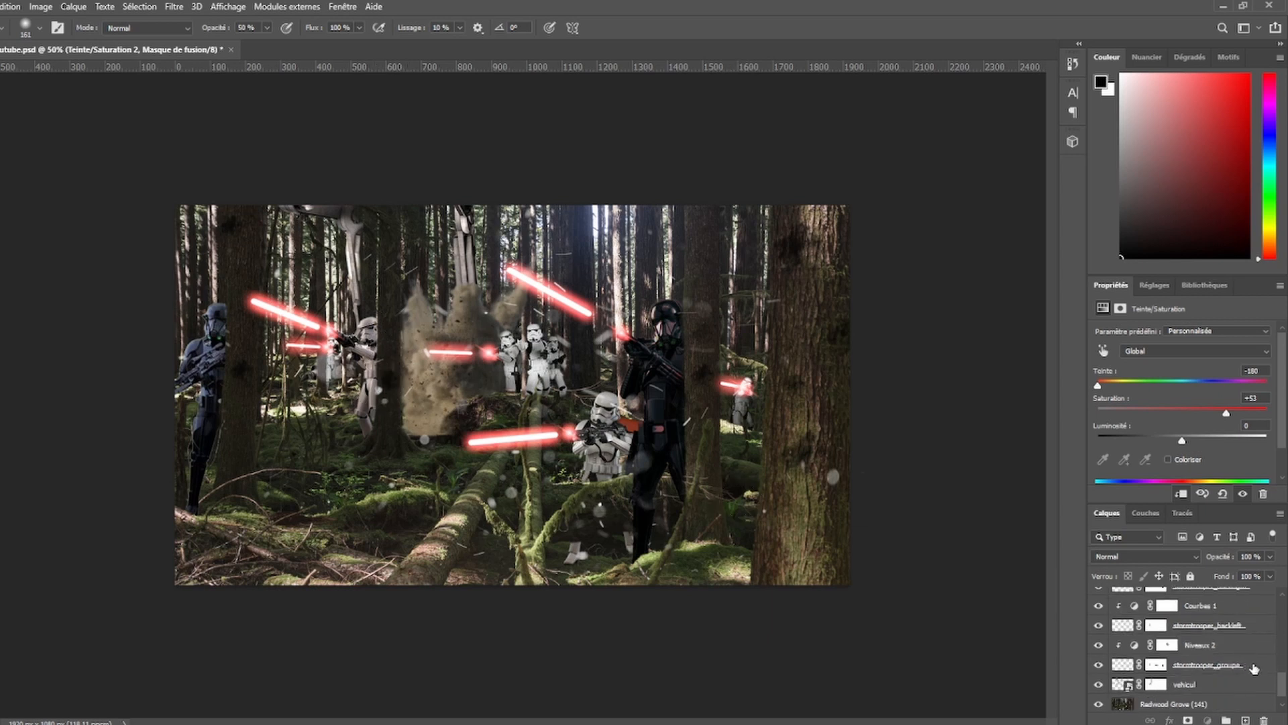
{"action": "left_click", "coordinate": [1252, 670]}
{"action": "left_click", "coordinate": [1205, 647]}
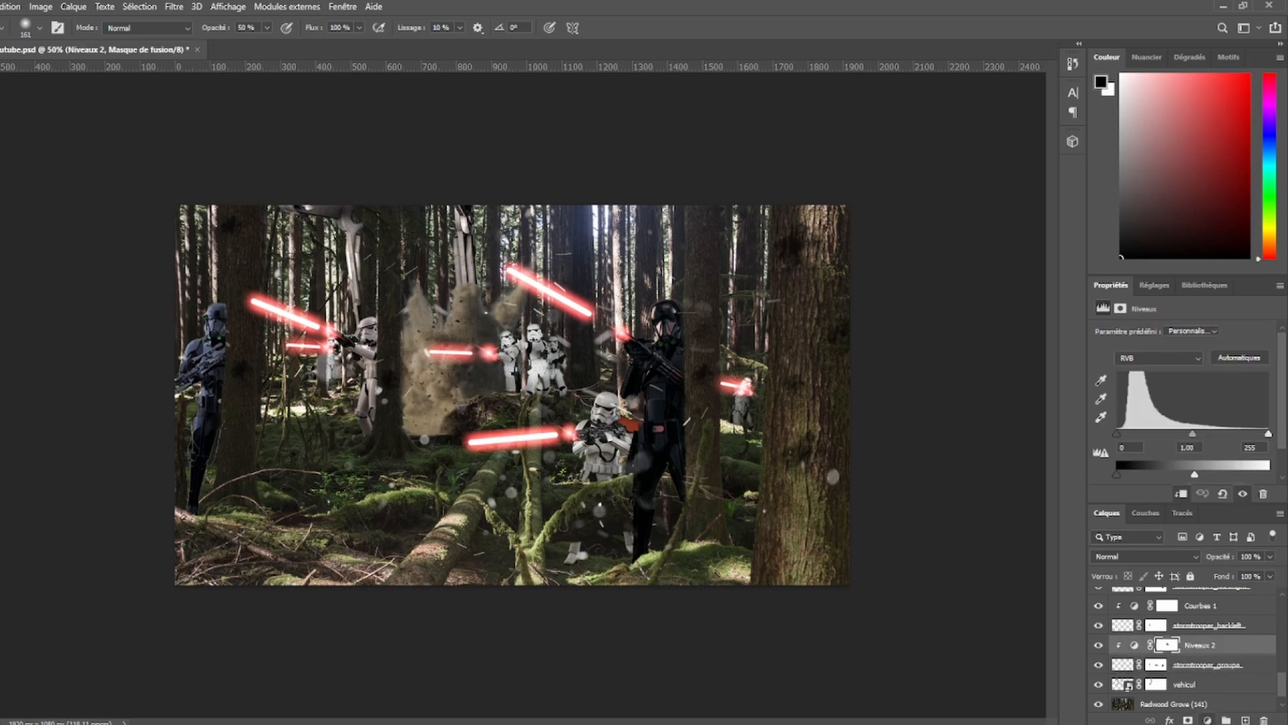
{"action": "left_click", "coordinate": [1198, 591]}
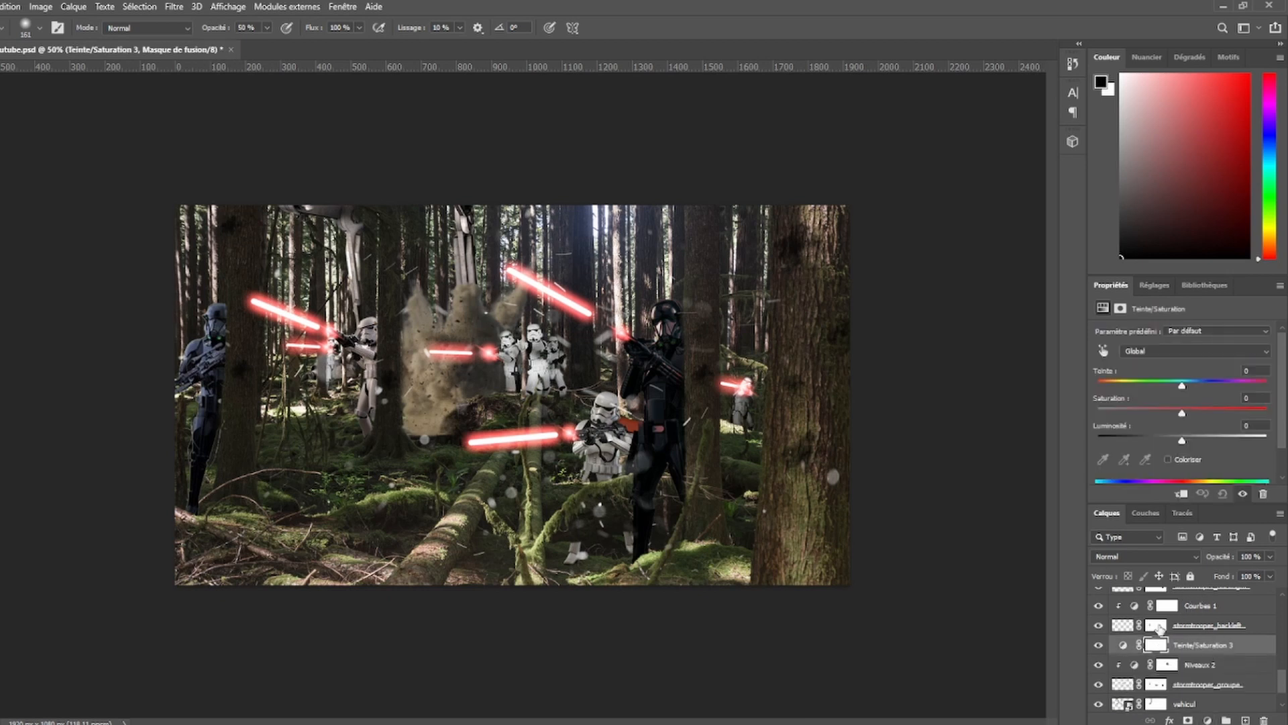
{"action": "left_click", "coordinate": [1129, 655], "text": "alt"}
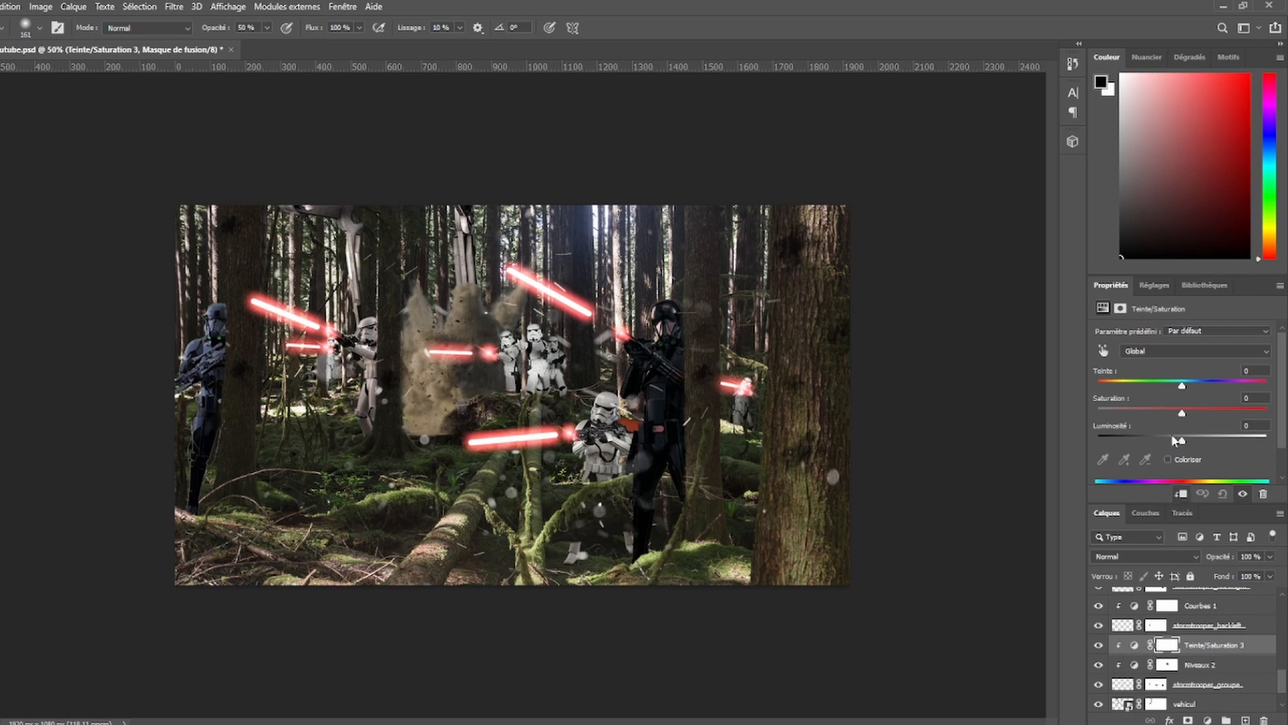
{"action": "left_click_drag", "start_coordinate": [1182, 388], "coordinate": [1130, 387]}
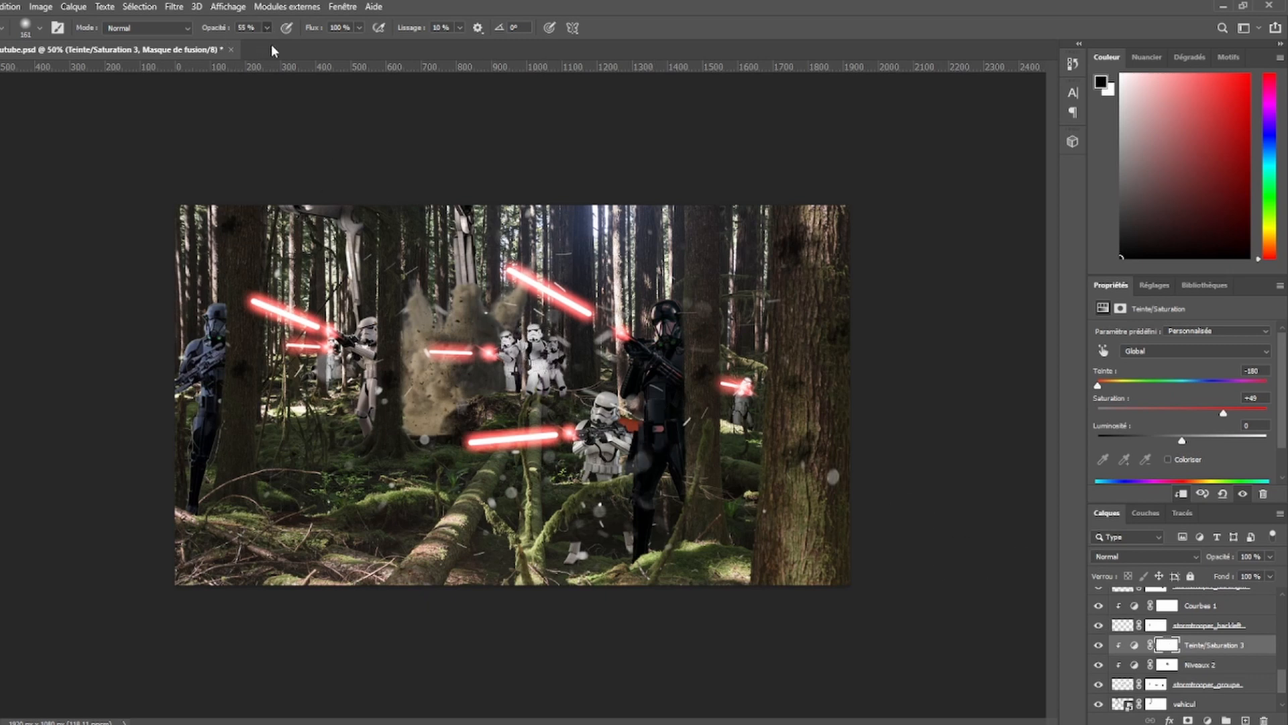
- Paint black at 100% opacity on the Teinte/Saturation 3 mask over the stormtrooper group's right-hand figures
{"action": "key", "text": "0"}
{"action": "left_click_drag", "start_coordinate": [552, 348], "coordinate": [576, 364]}
{"action": "scroll", "coordinate": [1219, 678], "scroll_direction": "up", "scroll_amount": 4}
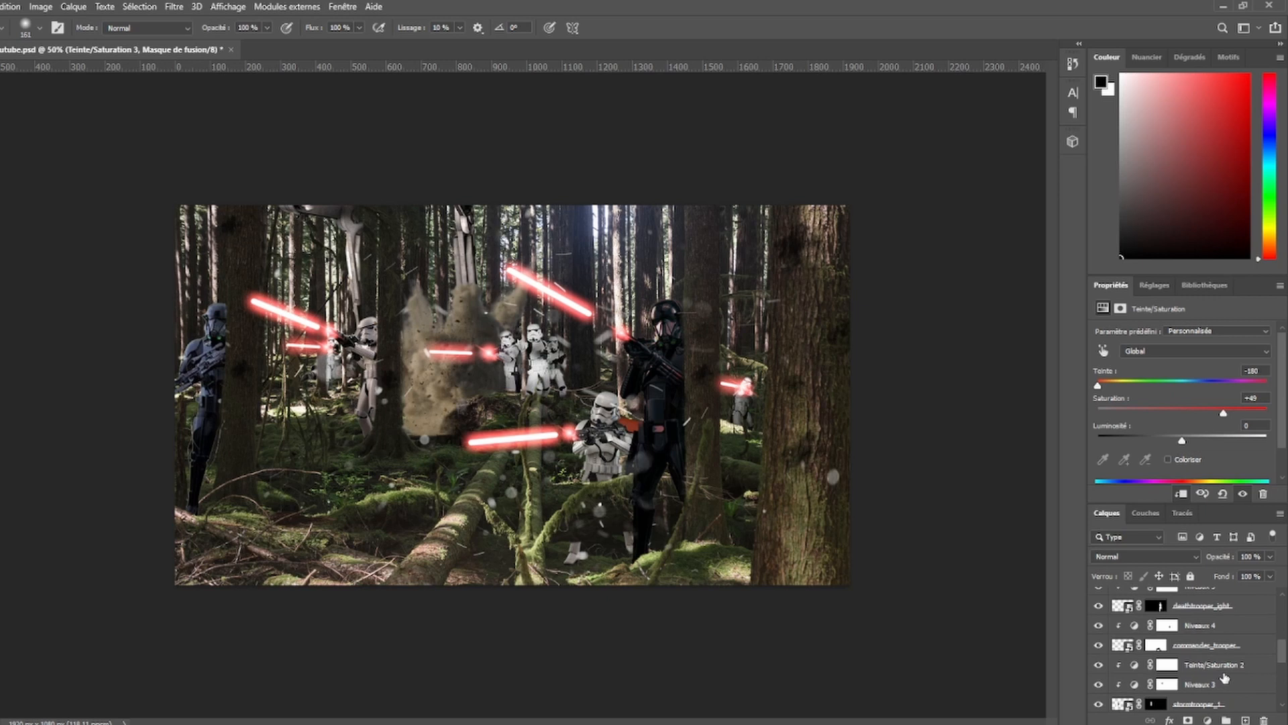
- Set the blend mode of the Teinte/Saturation 3 adjustment above the stormtrooper group to Densité couleur +
{"action": "scroll", "coordinate": [1224, 678], "scroll_direction": "down", "scroll_amount": 4}
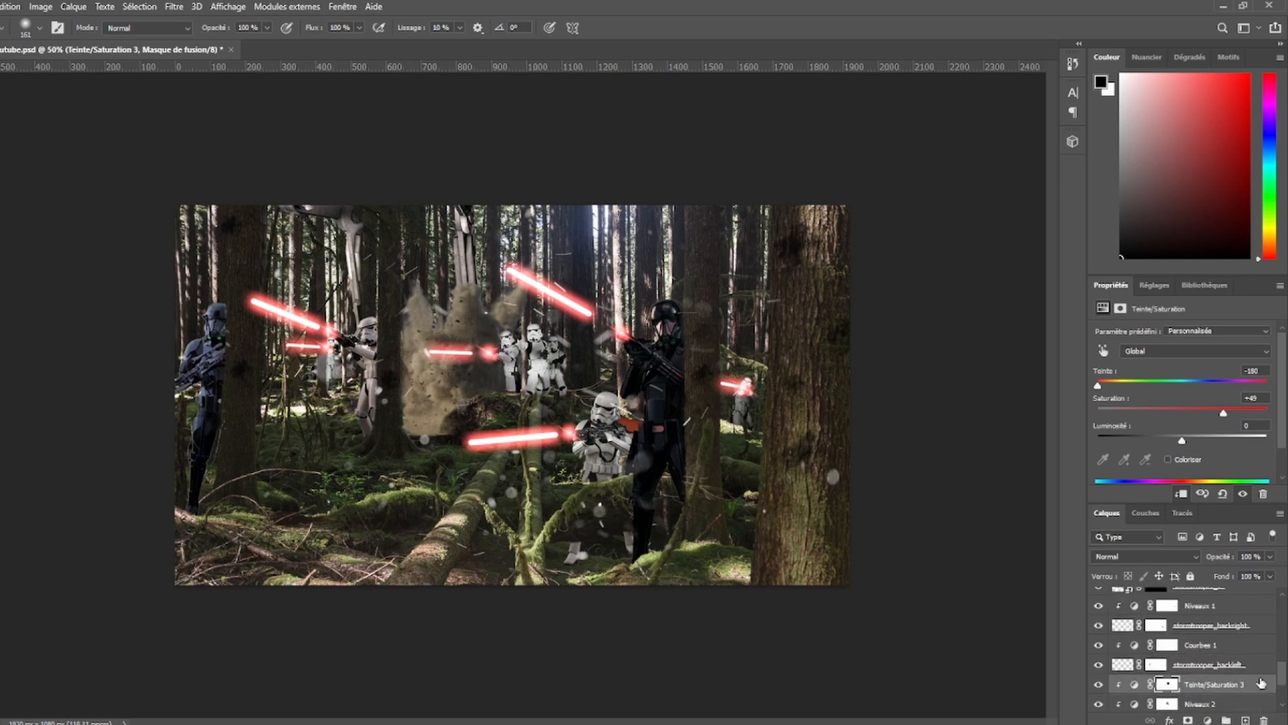
{"action": "scroll", "coordinate": [1263, 682], "scroll_direction": "up", "scroll_amount": 2}
{"action": "scroll", "coordinate": [1262, 682], "scroll_direction": "down", "scroll_amount": 1}
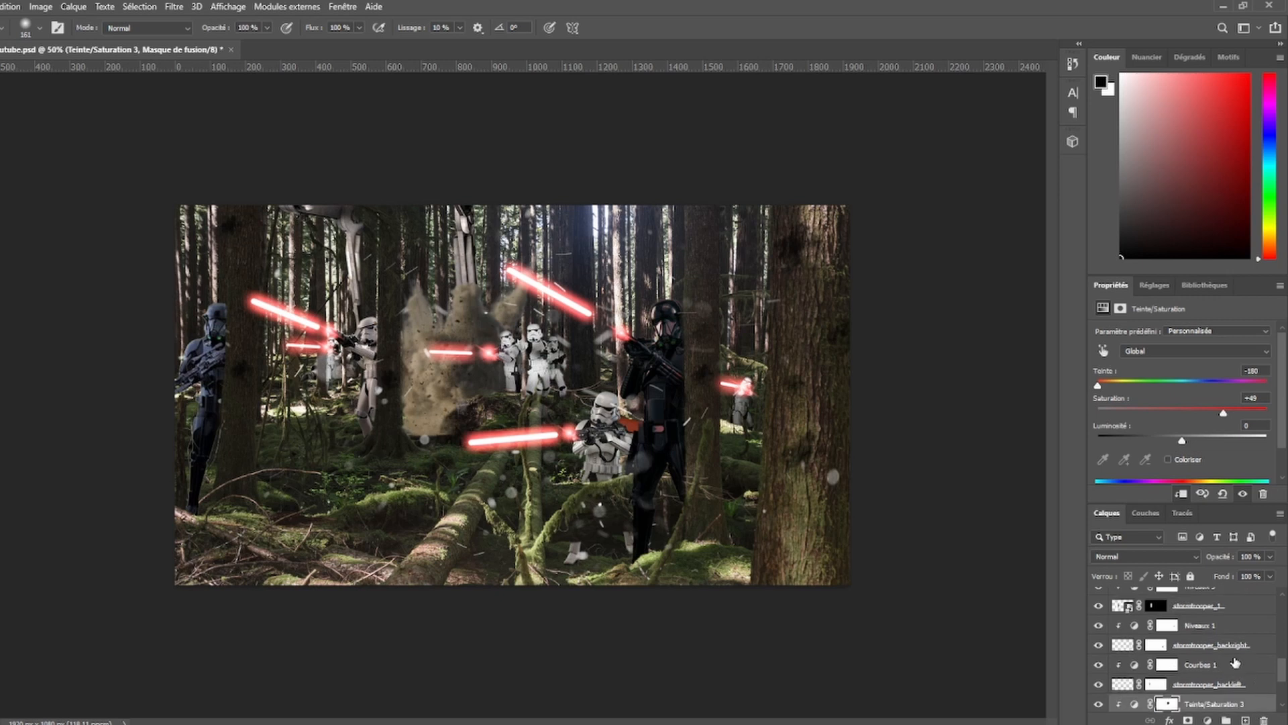
{"action": "scroll", "coordinate": [1252, 701], "scroll_direction": "down", "scroll_amount": 1}
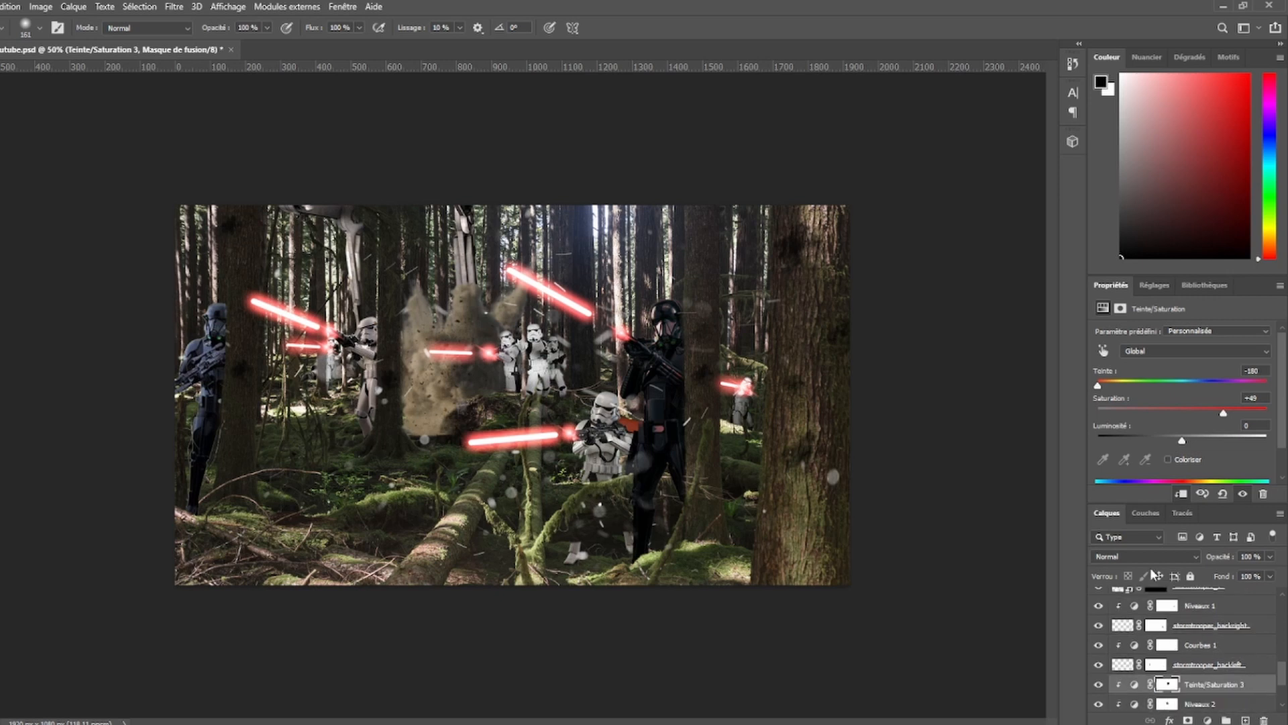
{"action": "left_click", "coordinate": [1145, 556]}
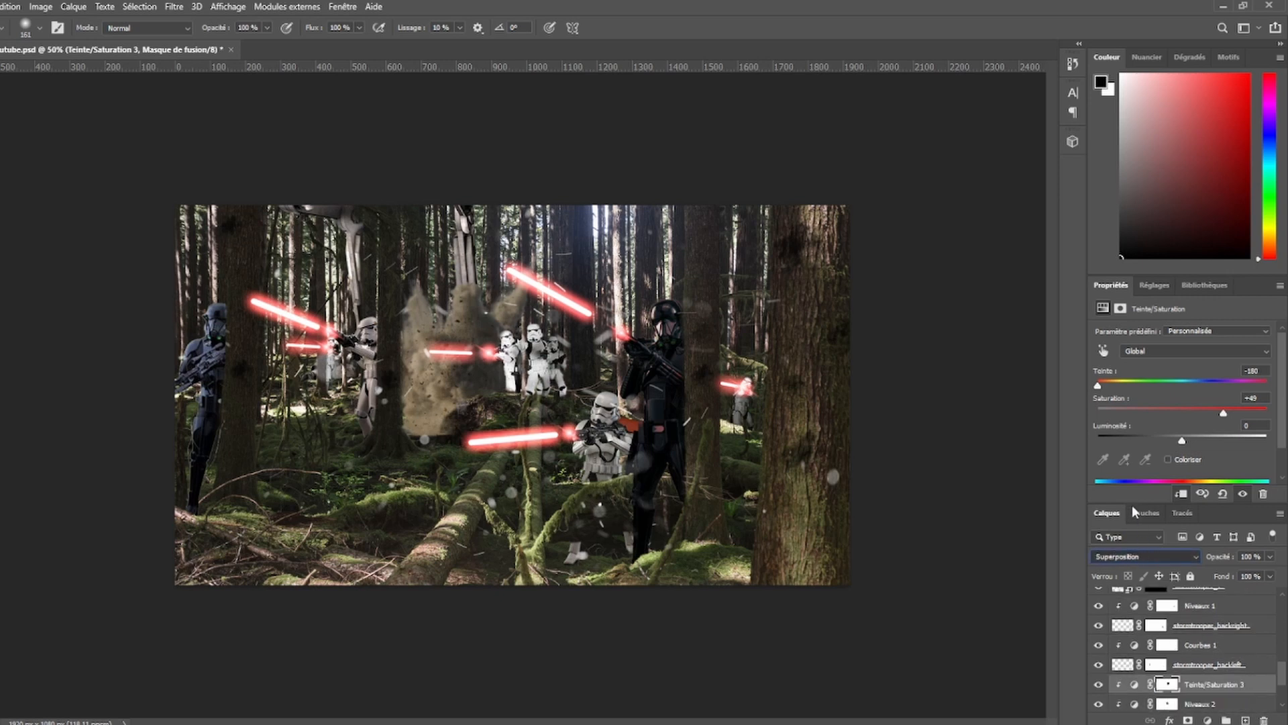
{"action": "left_click", "coordinate": [1139, 444]}
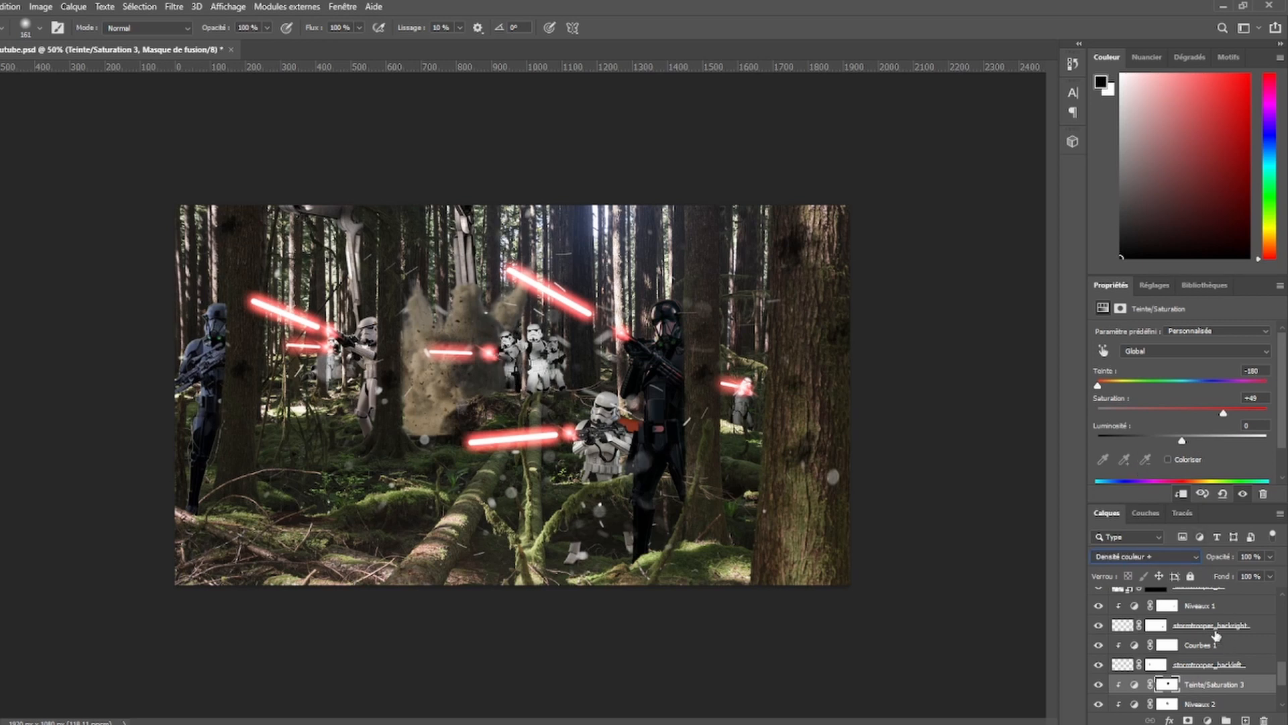
- Try the Lumière tamisée blend mode on the Teinte/Saturation 3 adjustment and undo it
{"action": "left_click", "coordinate": [1164, 554]}
{"action": "left_click", "coordinate": [1171, 495]}
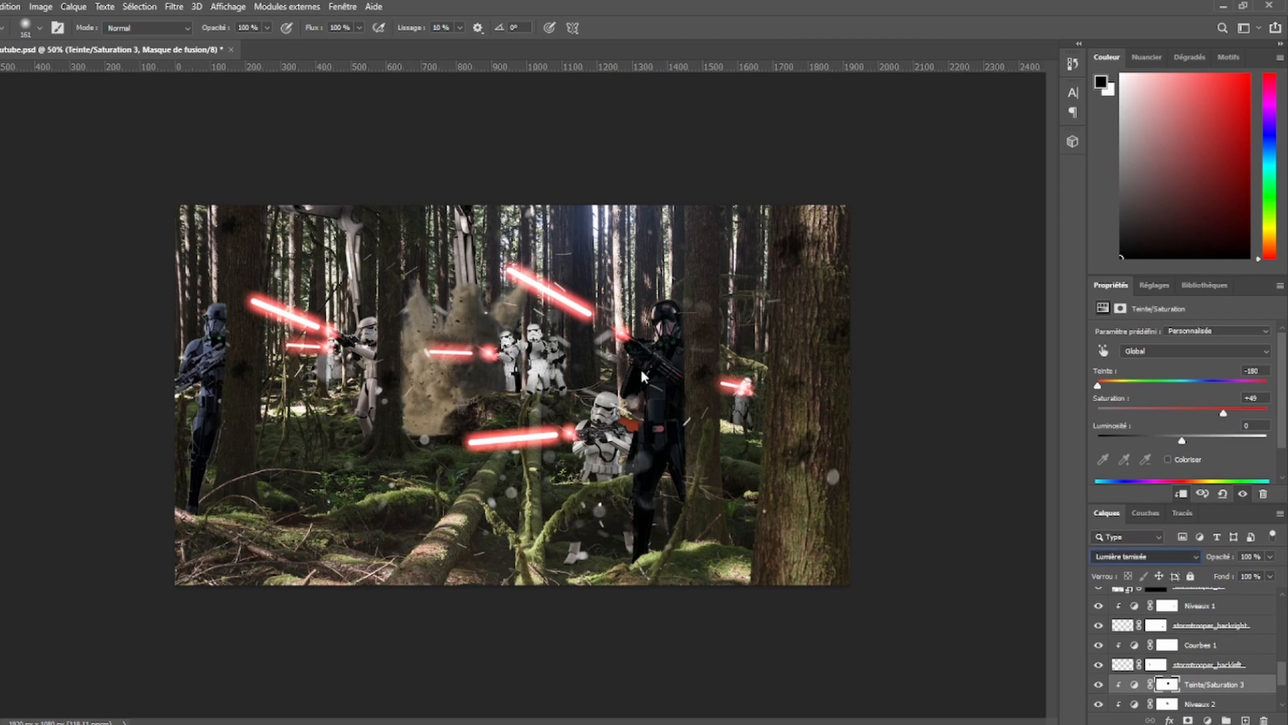
{"action": "key", "text": "ctrl+z"}
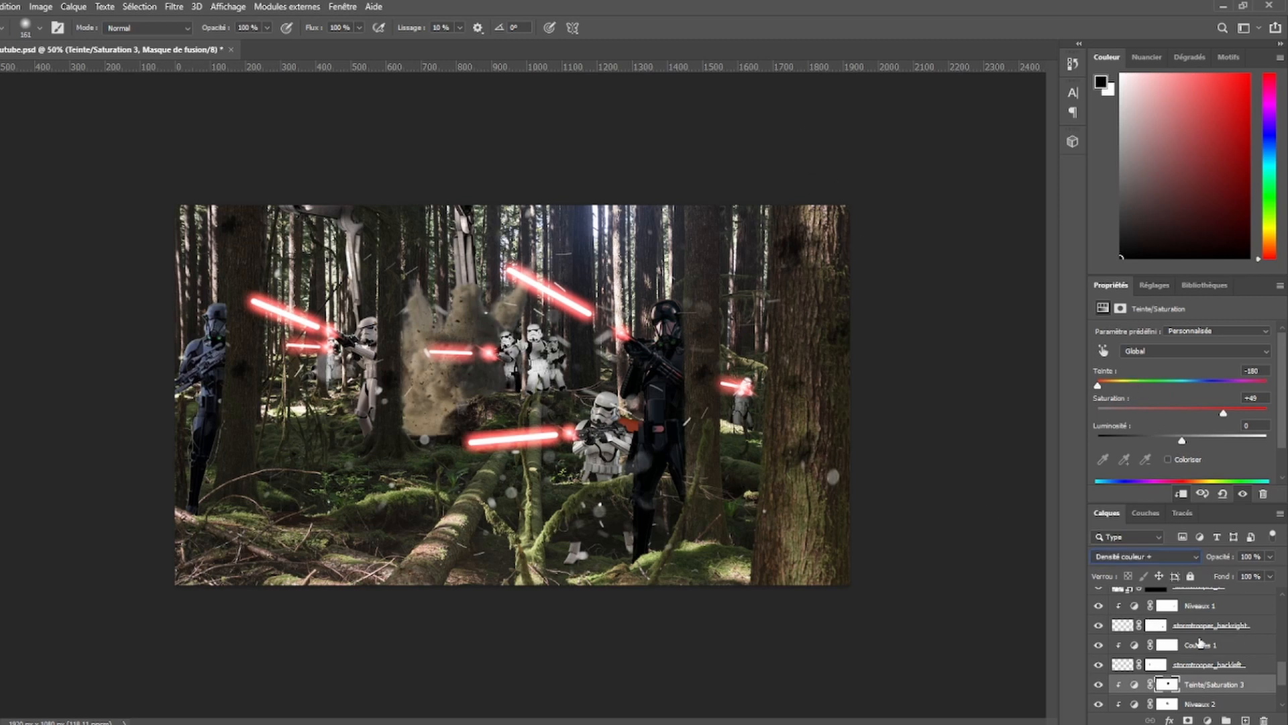
- Add a bright red solid colour fill layer above Niveaux 4 and clip it to the commander_trooper layer
{"action": "scroll", "coordinate": [1213, 654], "scroll_direction": "up", "scroll_amount": 3}
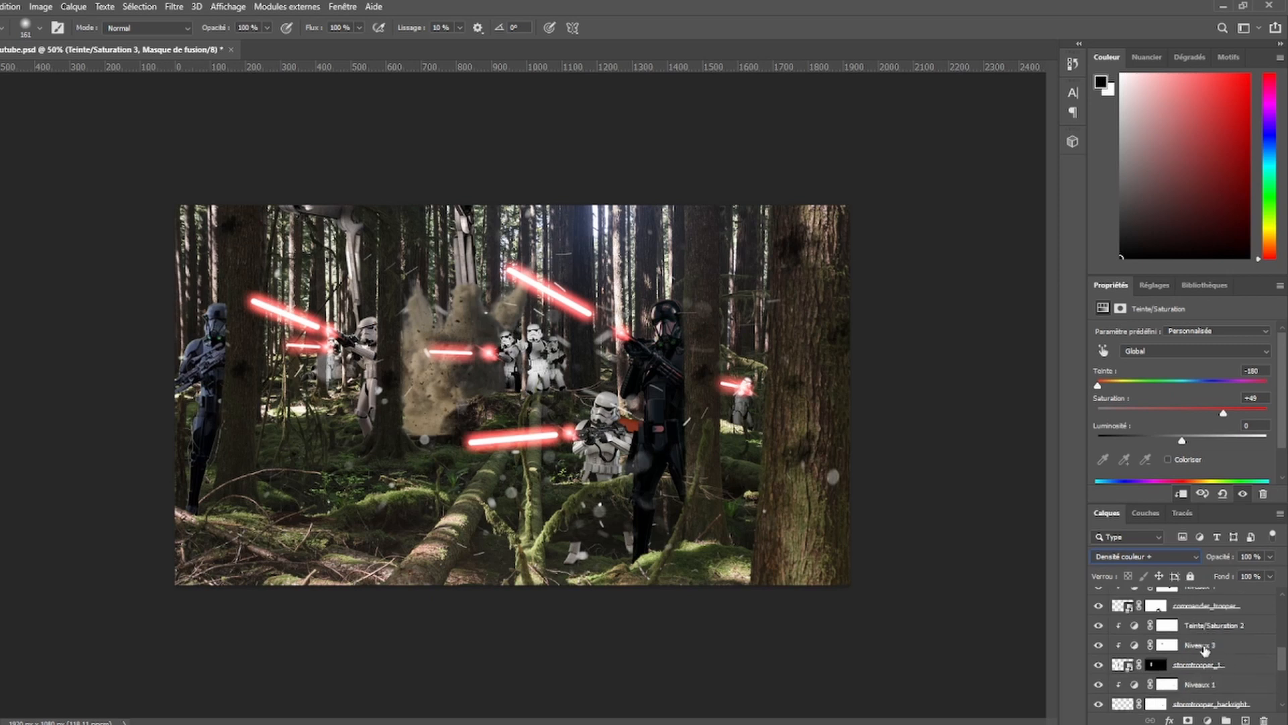
{"action": "scroll", "coordinate": [1208, 650], "scroll_direction": "up", "scroll_amount": 2}
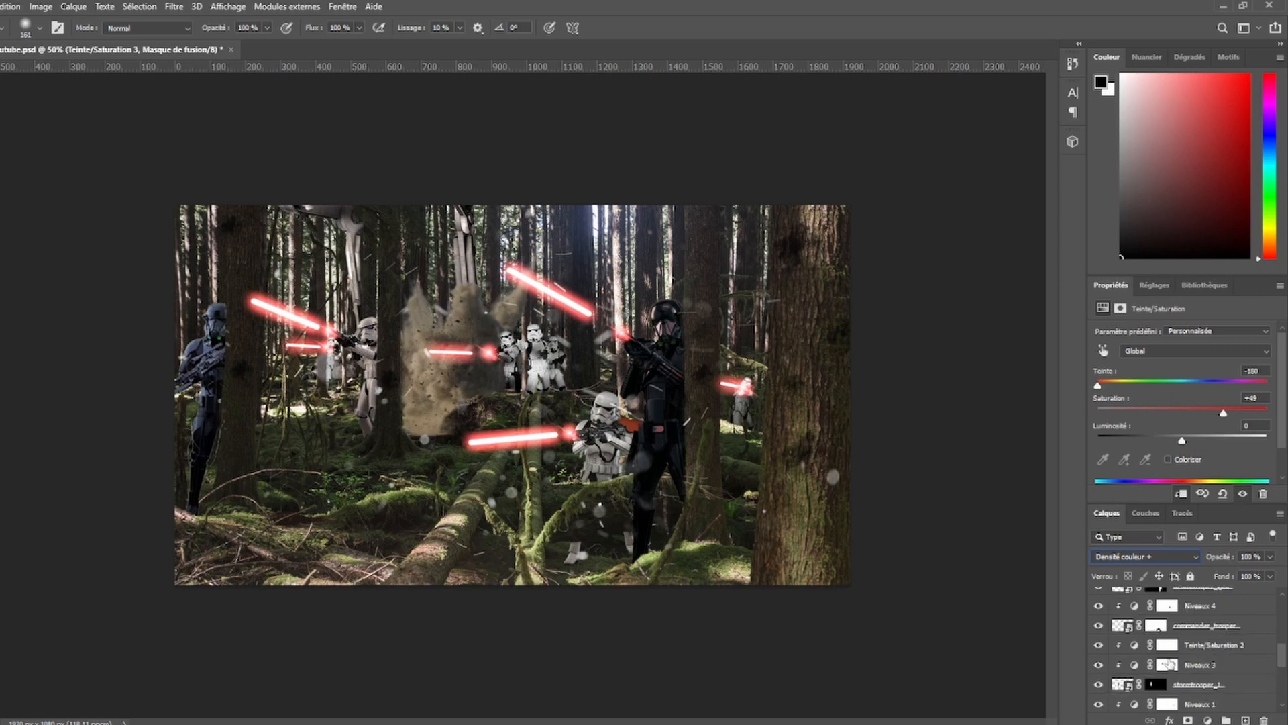
{"action": "left_click", "coordinate": [1240, 648]}
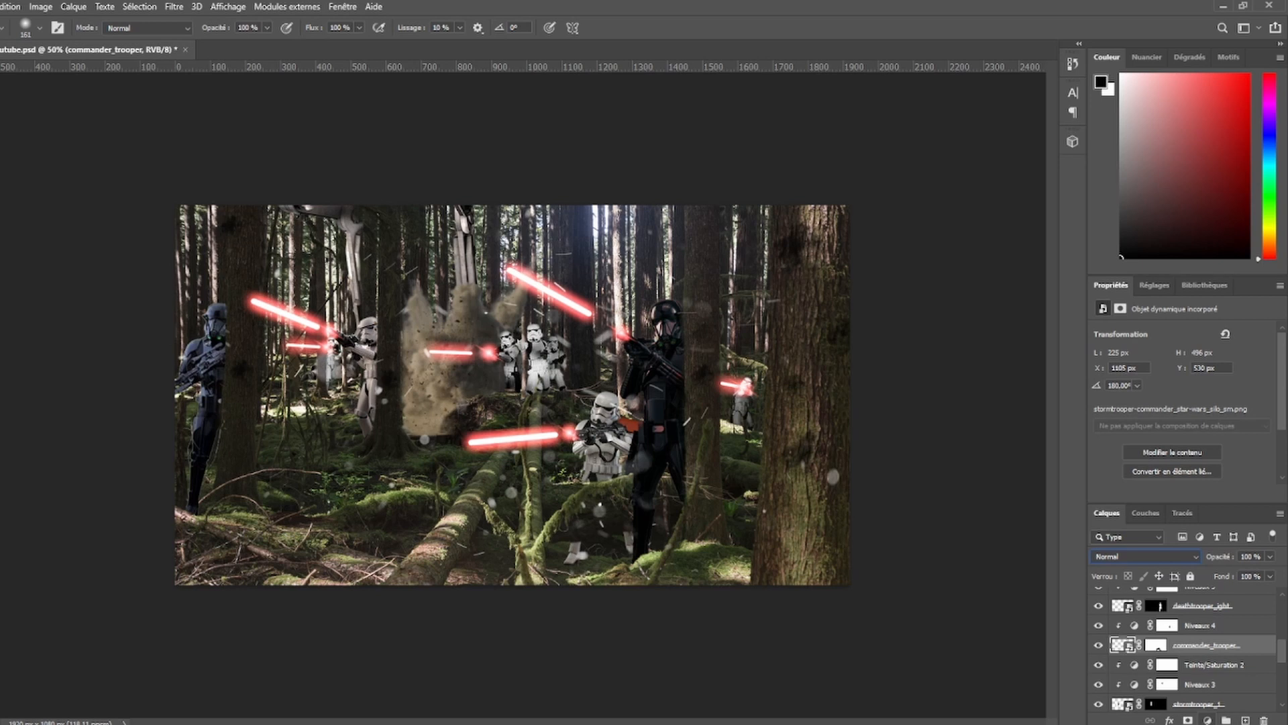
{"action": "left_click", "coordinate": [1209, 627]}
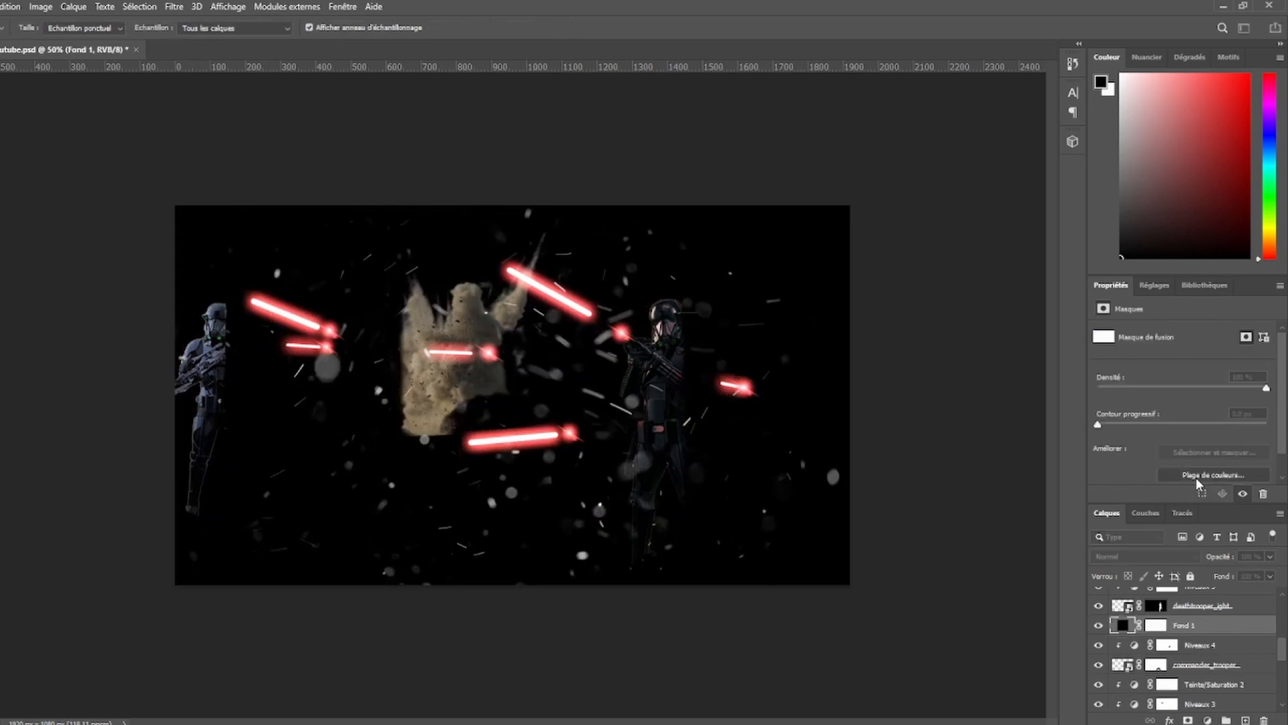
{"action": "left_click_drag", "start_coordinate": [781, 474], "coordinate": [800, 412]}
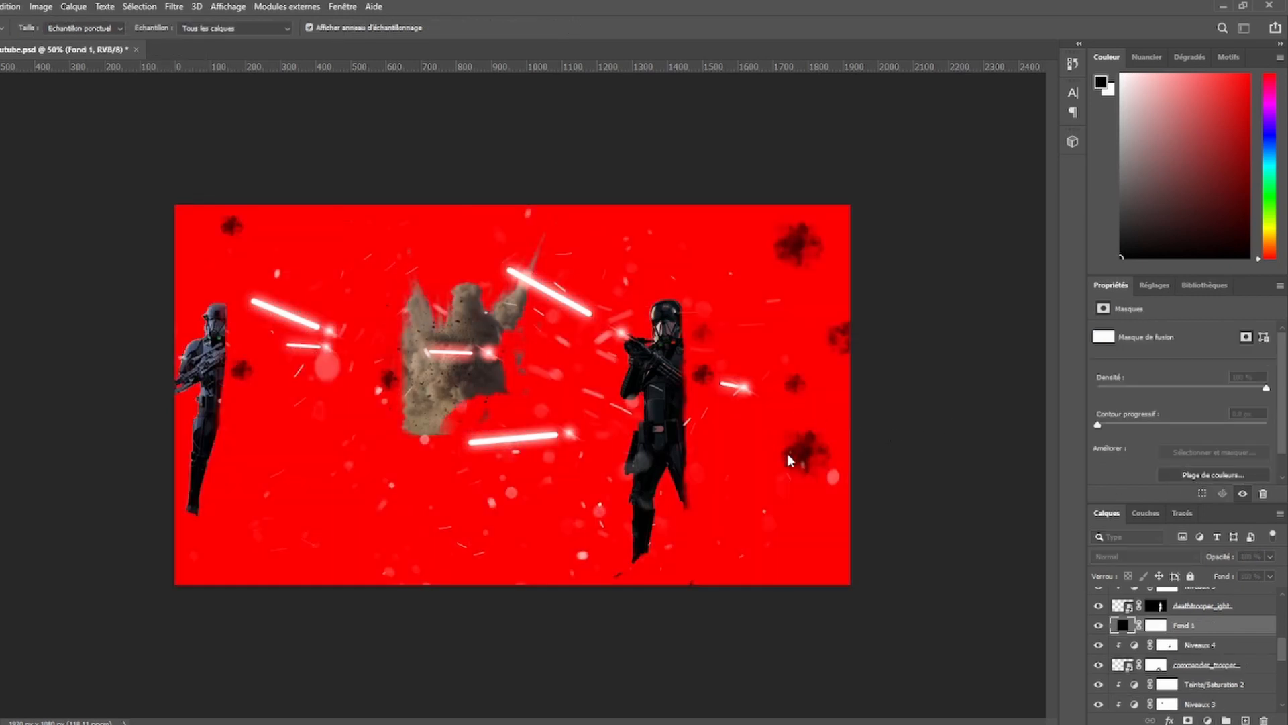
{"action": "left_click", "coordinate": [757, 442]}
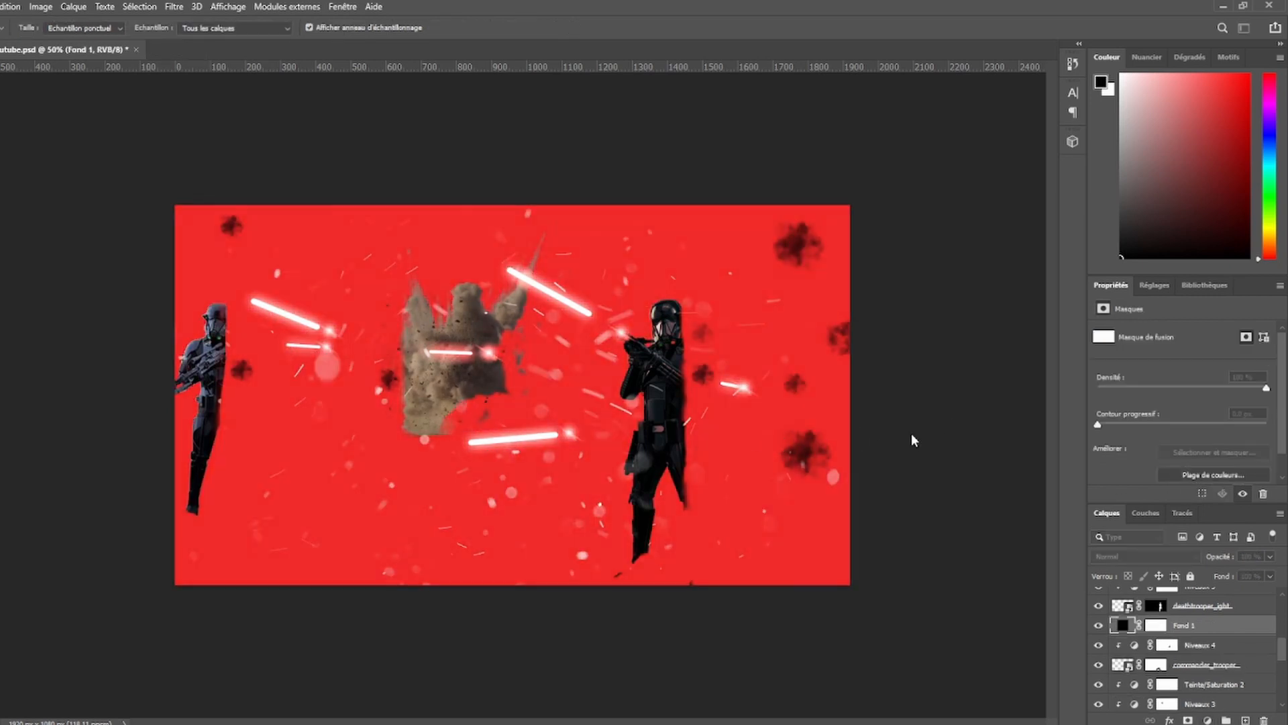
{"action": "left_click", "coordinate": [912, 440]}
{"action": "left_click", "coordinate": [1151, 634], "text": "alt"}
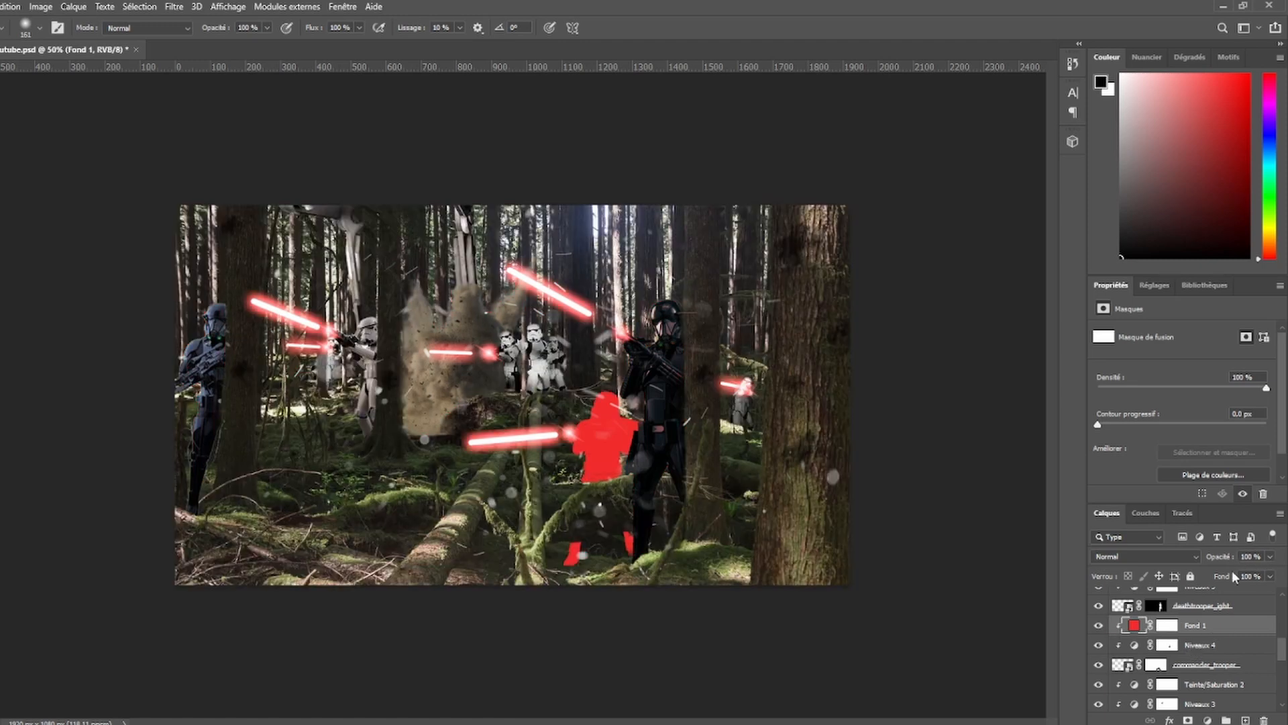
- Blend the red Fond 1 fill with the Densité couleur + mode at 20% opacity
{"action": "left_click", "coordinate": [1177, 556]}
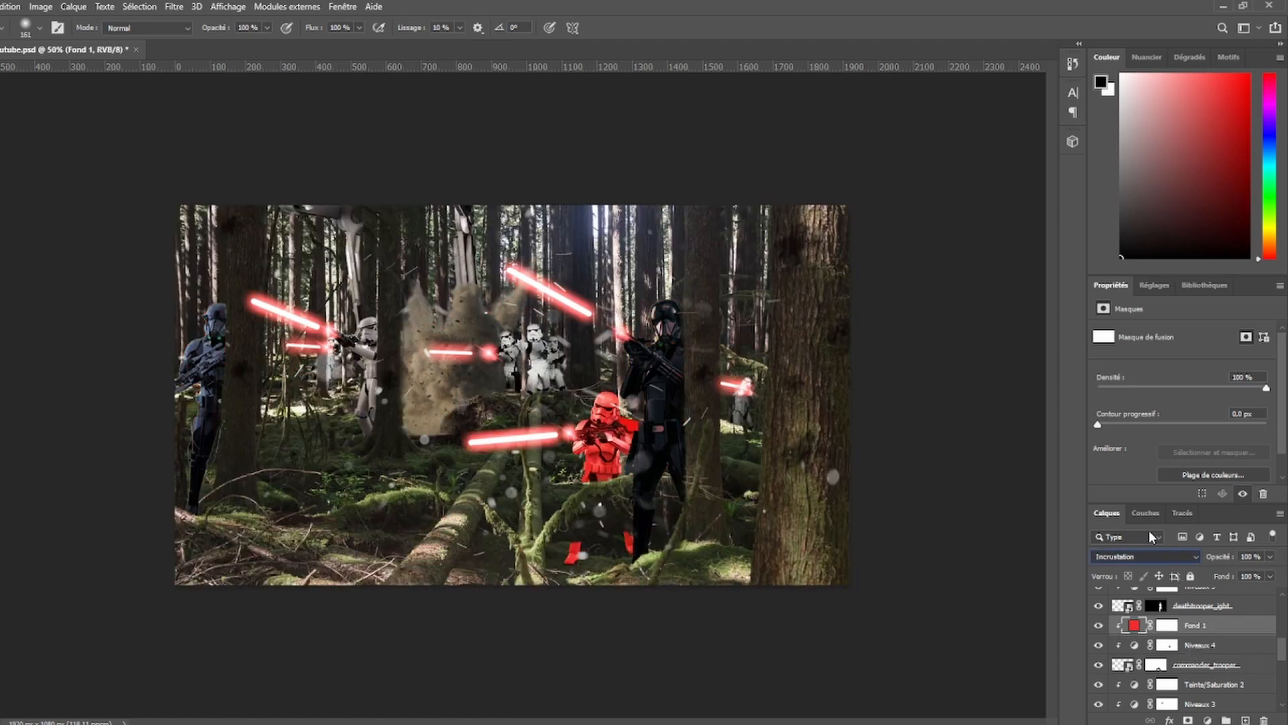
{"action": "left_click", "coordinate": [1135, 437]}
{"action": "key", "text": "Down"}
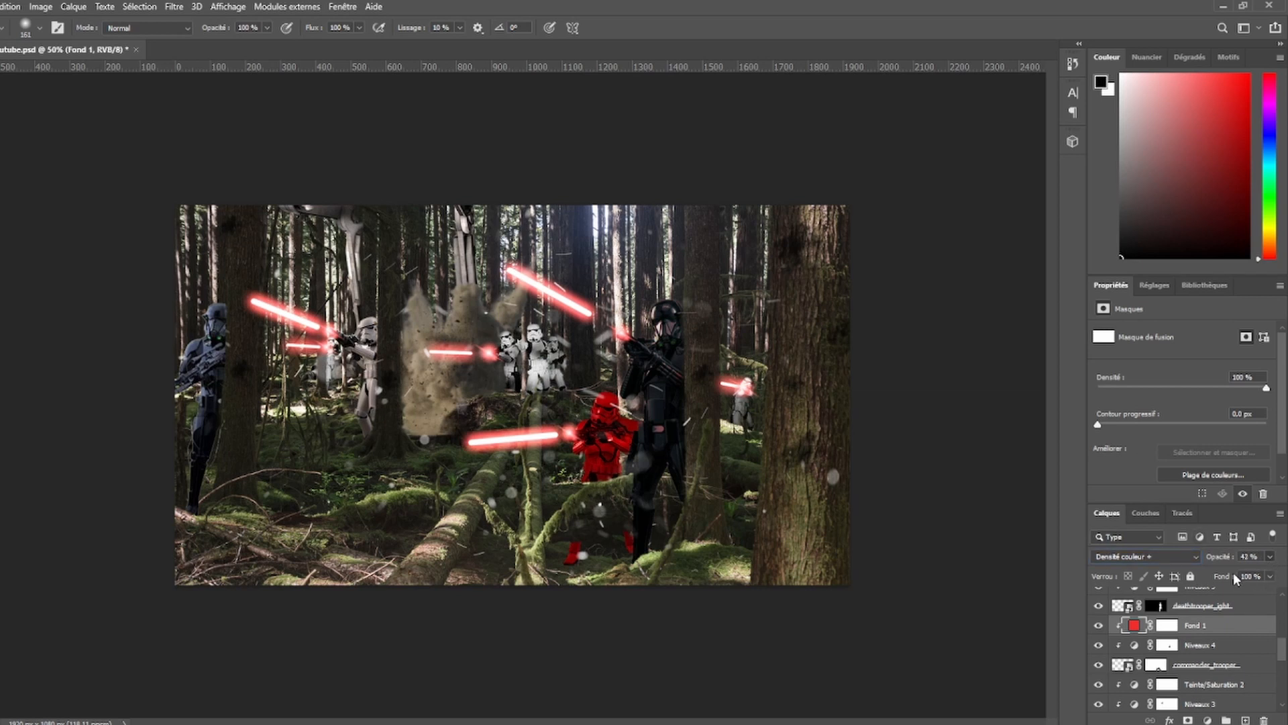
{"action": "left_click_drag", "start_coordinate": [1234, 573], "coordinate": [1223, 573]}
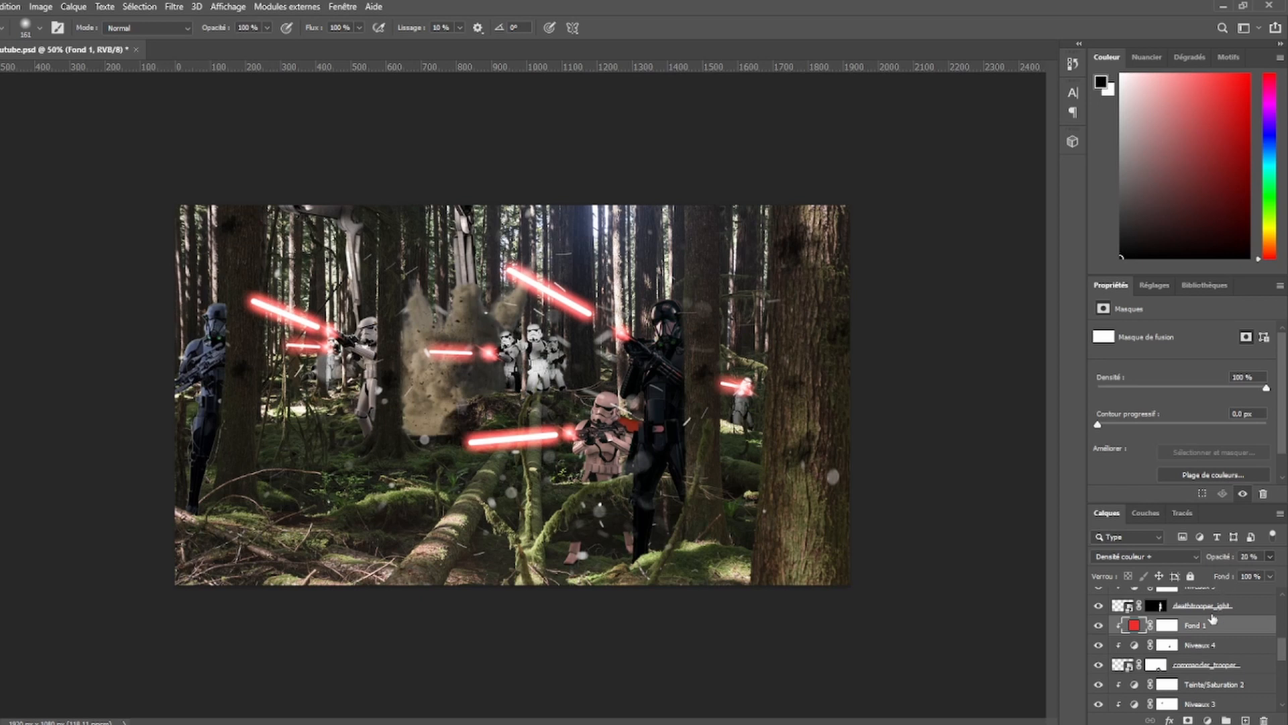
- Paint black on the Fond 1 mask over the commander's feet at 100% opacity and over his lower body at 61%
{"action": "left_click", "coordinate": [1168, 626]}
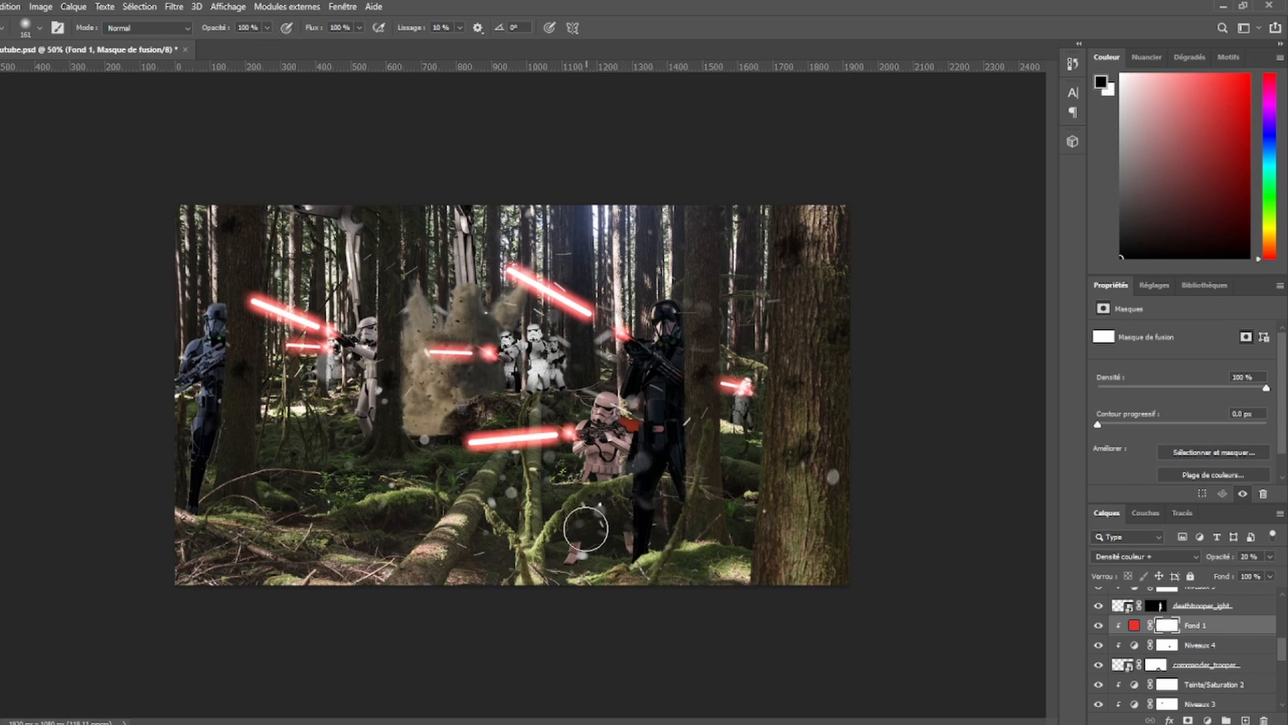
{"action": "mouse_move", "coordinate": [616, 554]}
{"action": "left_mouse_down"}
{"action": "mouse_move", "coordinate": [641, 528]}
{"action": "mouse_move", "coordinate": [619, 519]}
{"action": "left_mouse_up"}
{"action": "key", "text": "6"}
{"action": "key", "text": "1"}
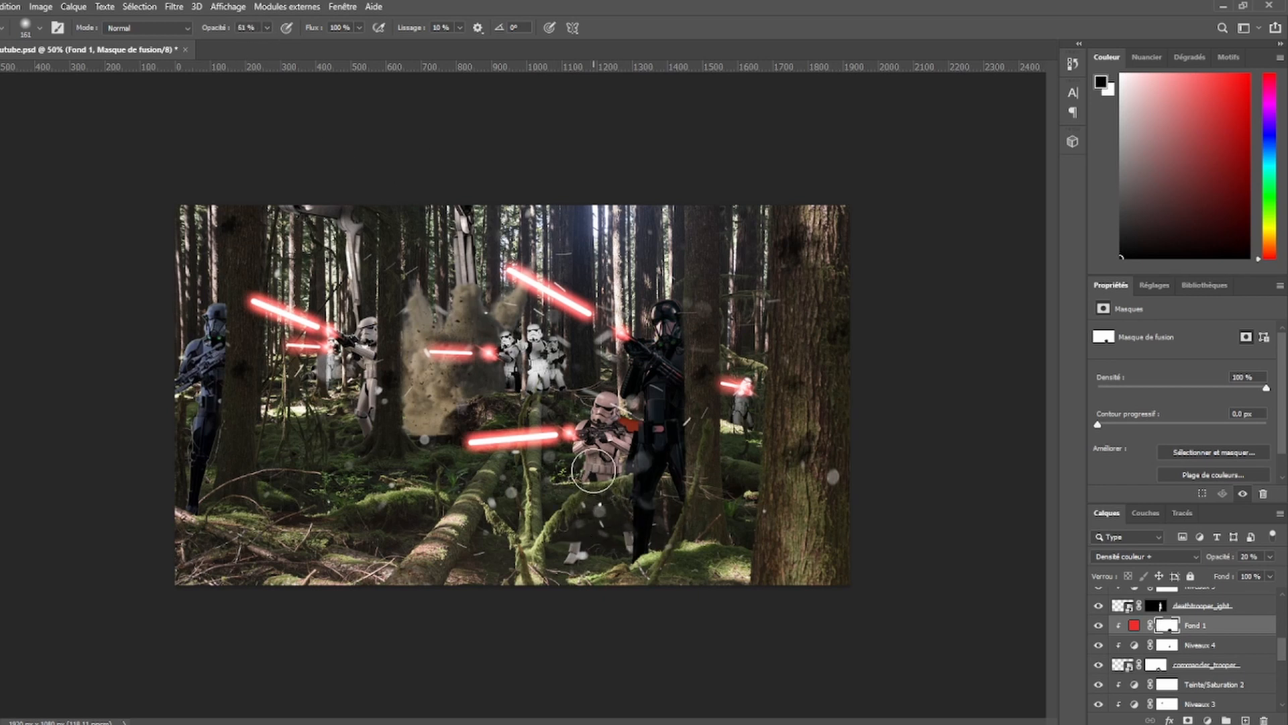
{"action": "mouse_move", "coordinate": [597, 448]}
{"action": "left_mouse_down"}
{"action": "mouse_move", "coordinate": [619, 413]}
{"action": "mouse_move", "coordinate": [647, 505]}
{"action": "mouse_move", "coordinate": [625, 478]}
{"action": "left_mouse_up"}
- Darken the vehicul layer with a clipped Levels adjustment by lowering its white output level to about half
{"action": "scroll", "coordinate": [1176, 702], "scroll_direction": "down", "scroll_amount": 2}
{"action": "scroll", "coordinate": [1201, 684], "scroll_direction": "down", "scroll_amount": 3}
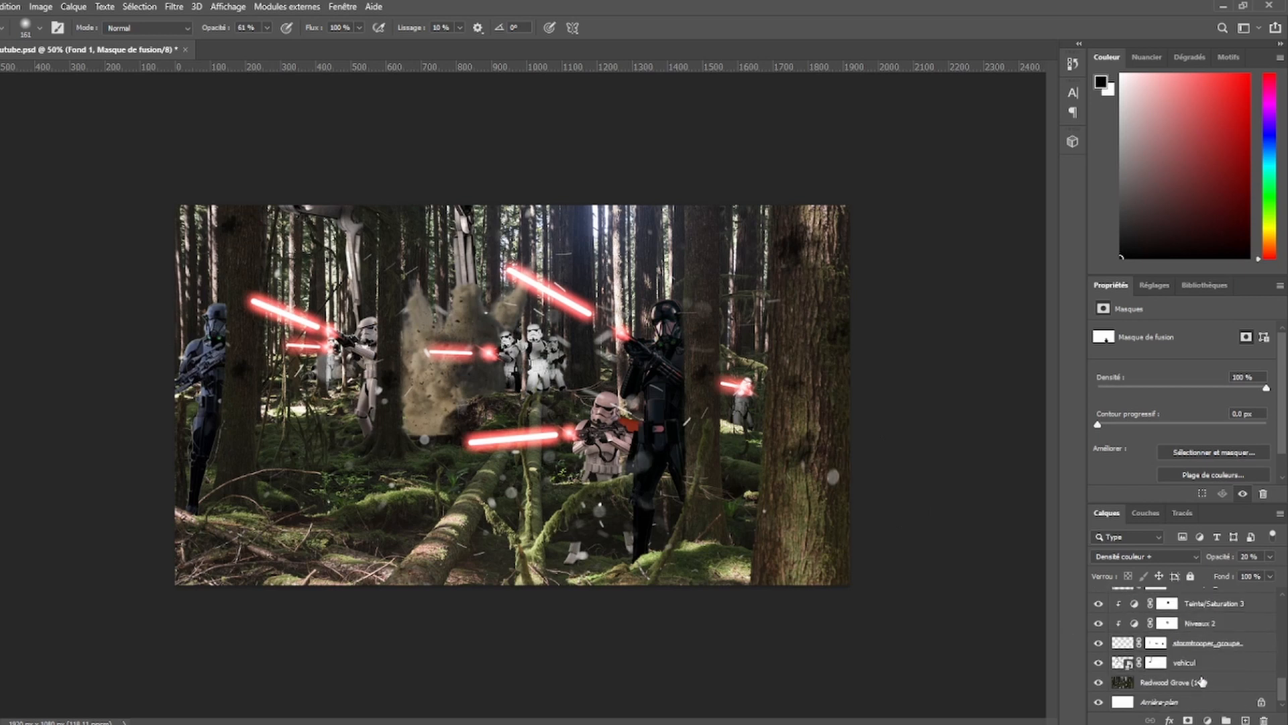
{"action": "left_click", "coordinate": [1205, 671]}
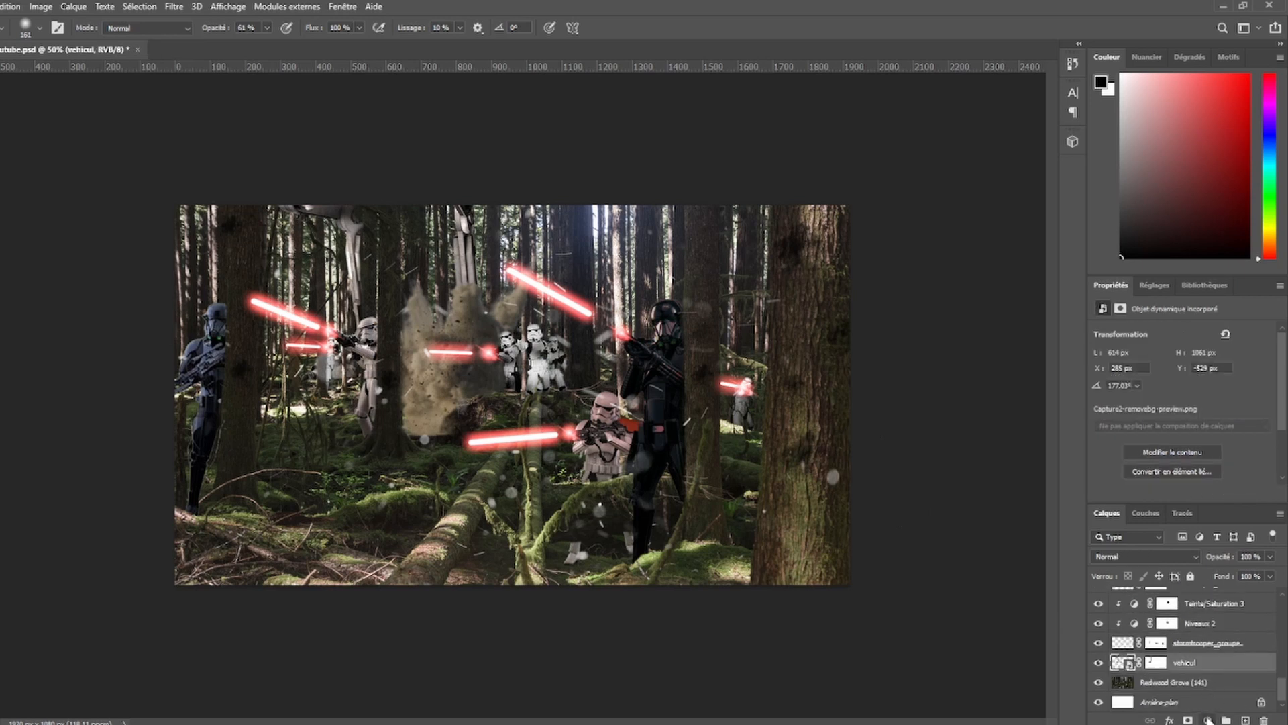
{"action": "left_click", "coordinate": [1185, 524]}
{"action": "left_click", "coordinate": [1169, 670], "text": "alt"}
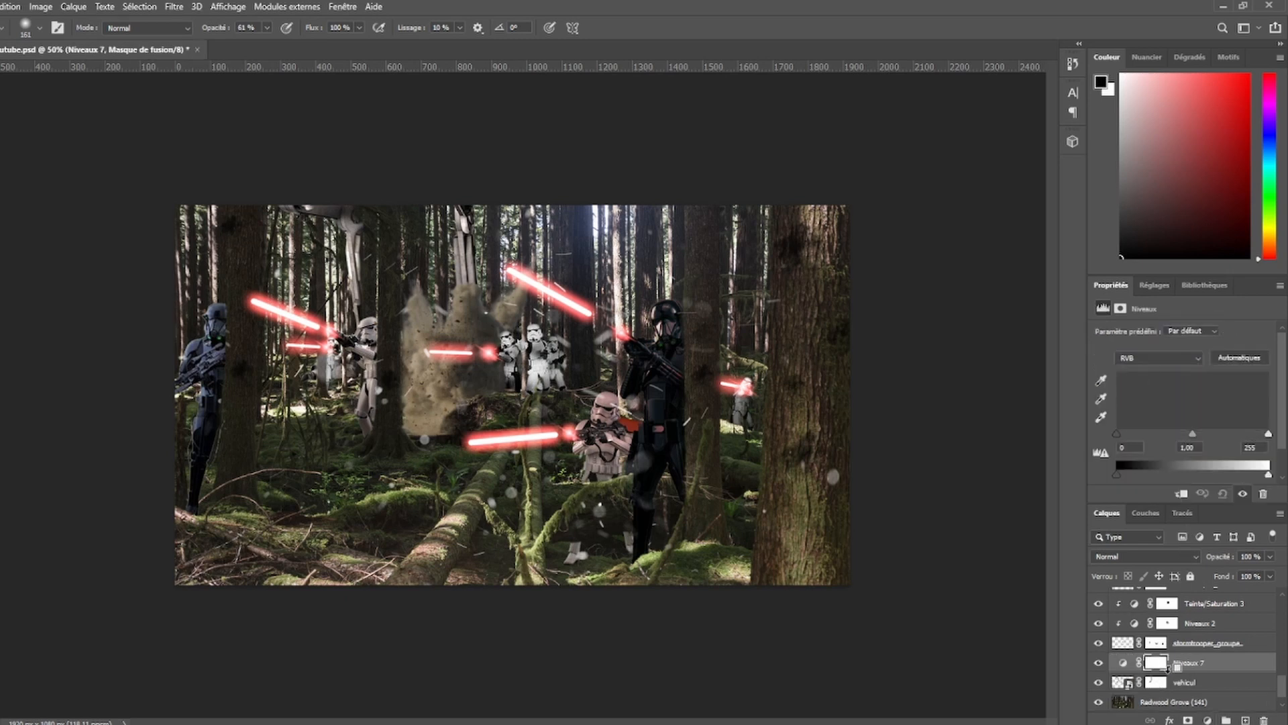
{"action": "left_click_drag", "start_coordinate": [1267, 475], "coordinate": [1197, 475]}
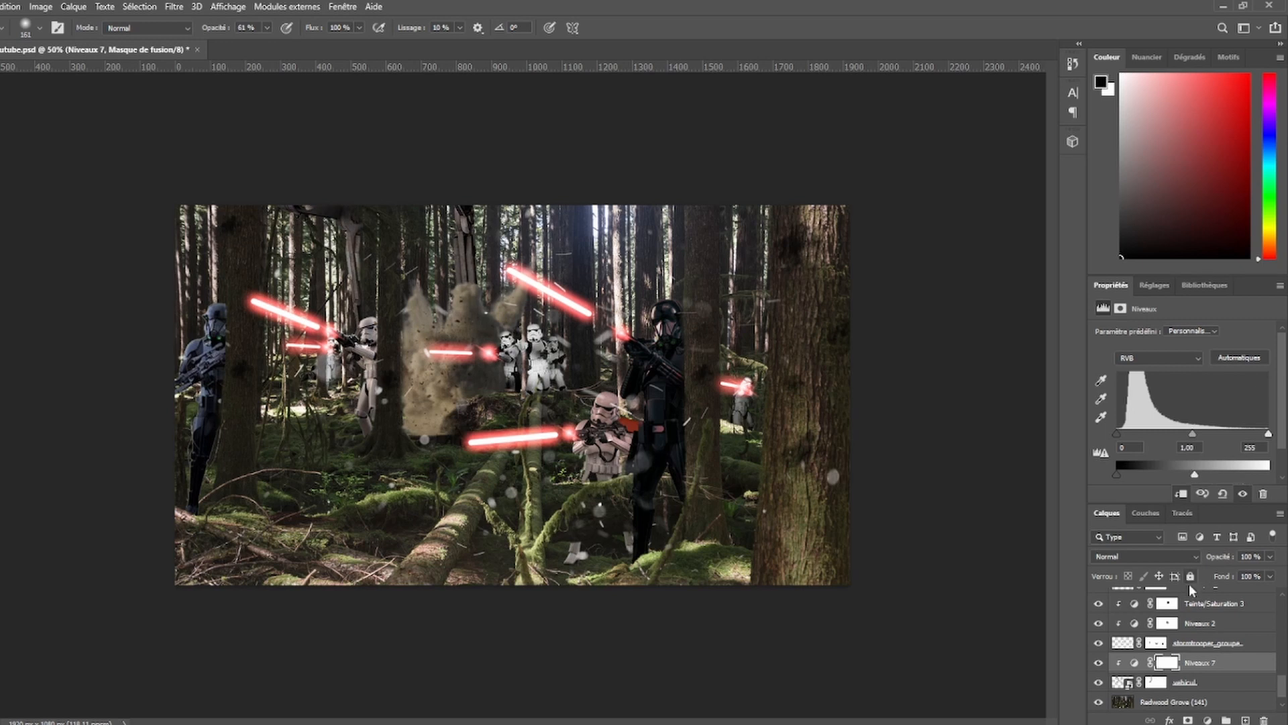
- Convert the stormtrooper_backright layer to a smart object
{"action": "scroll", "coordinate": [1208, 641], "scroll_direction": "down", "scroll_amount": 1}
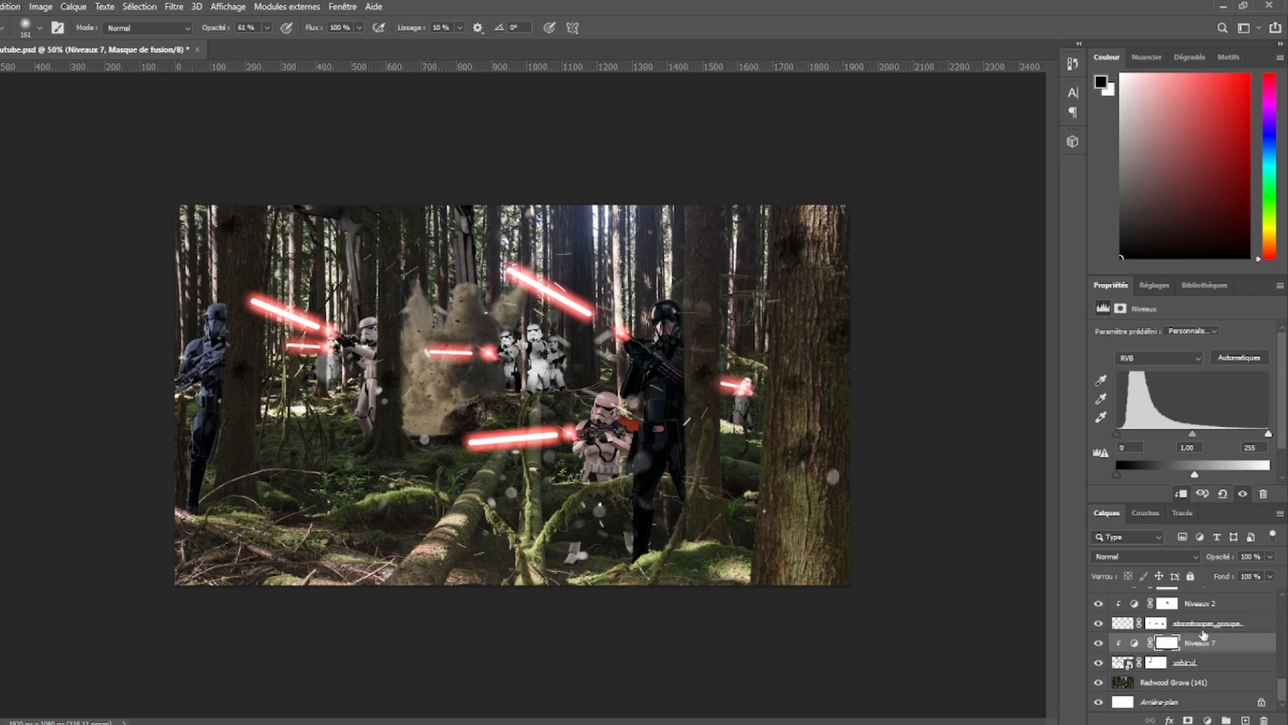
{"action": "scroll", "coordinate": [1202, 635], "scroll_direction": "up", "scroll_amount": 8}
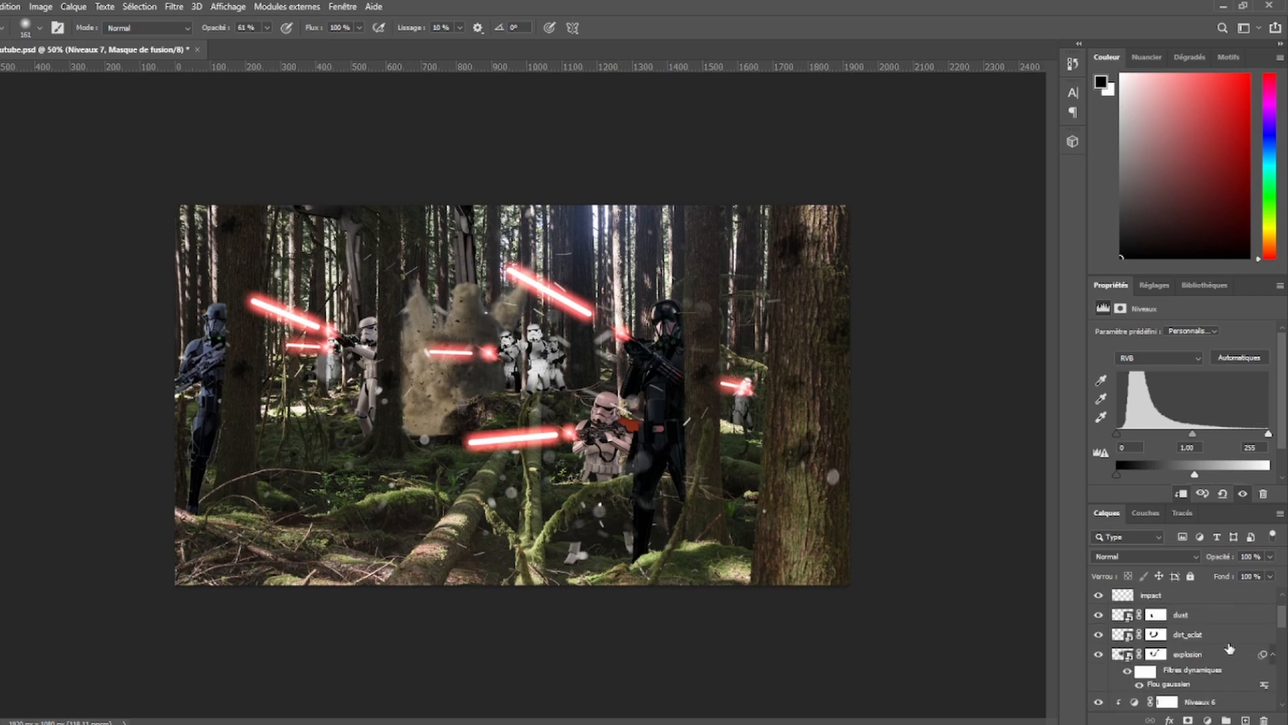
{"action": "scroll", "coordinate": [1230, 651], "scroll_direction": "down", "scroll_amount": 4}
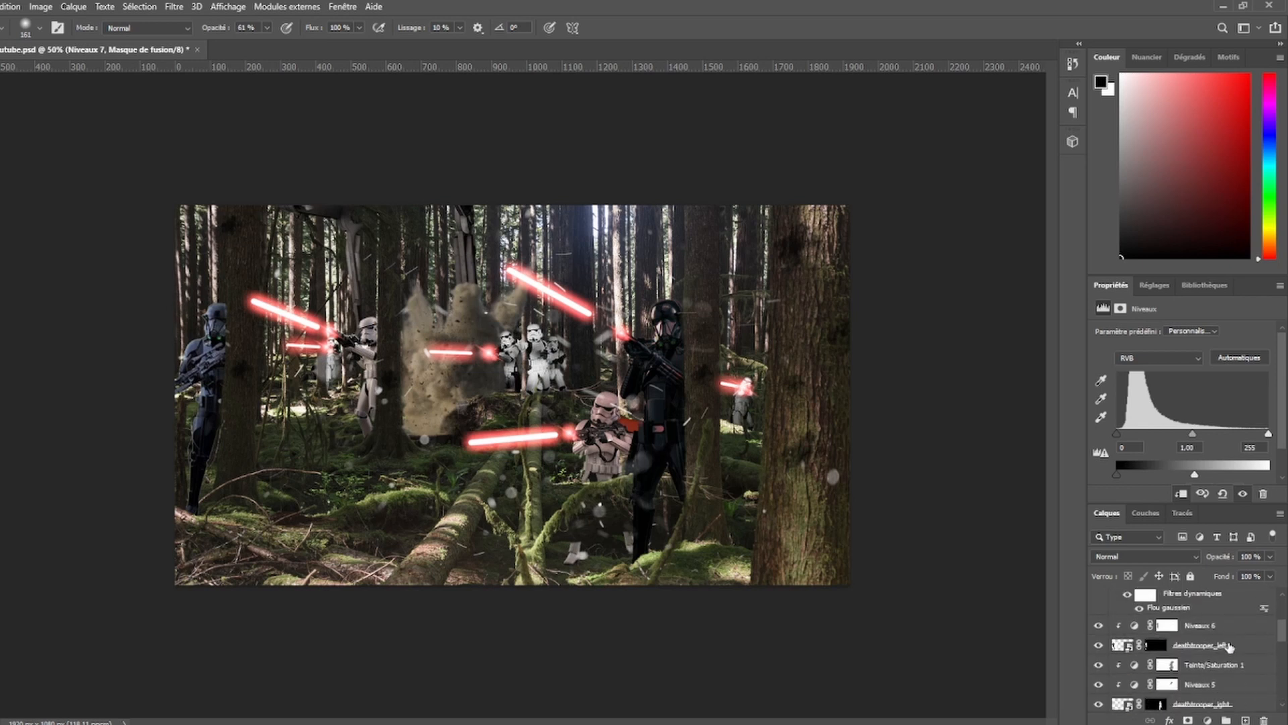
{"action": "scroll", "coordinate": [1237, 664], "scroll_direction": "down", "scroll_amount": 2}
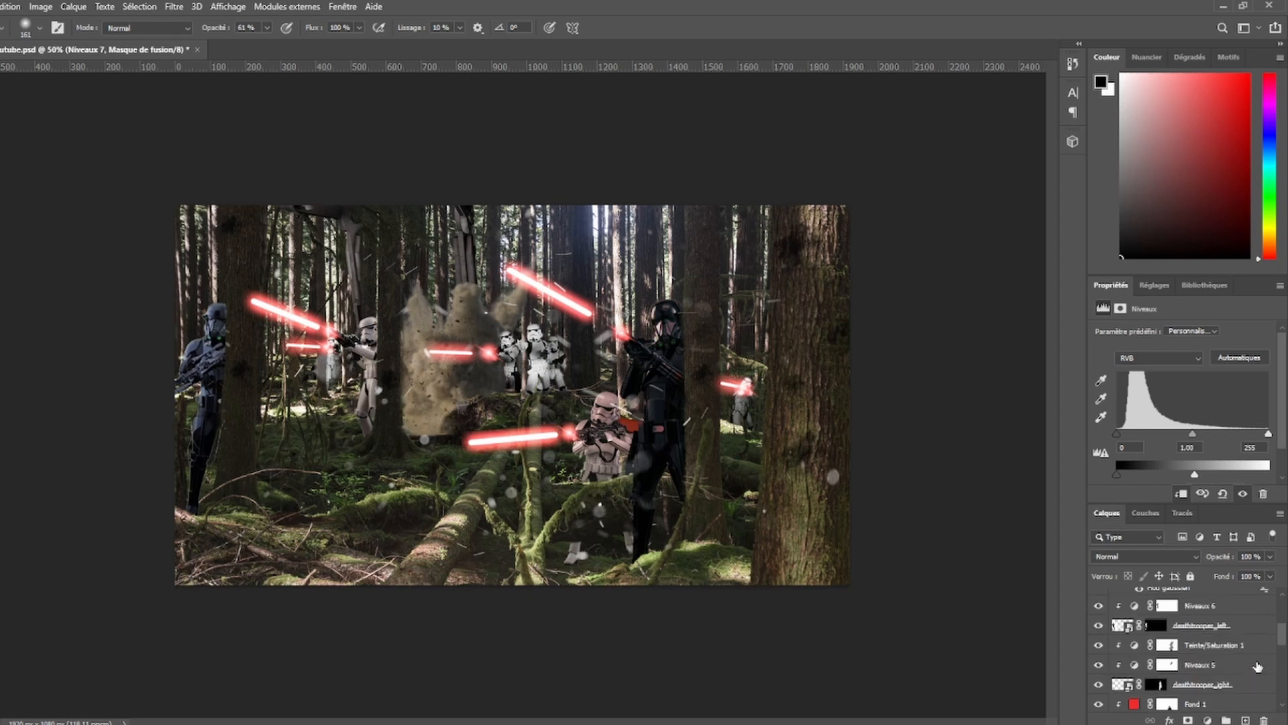
{"action": "scroll", "coordinate": [1258, 665], "scroll_direction": "down", "scroll_amount": 5}
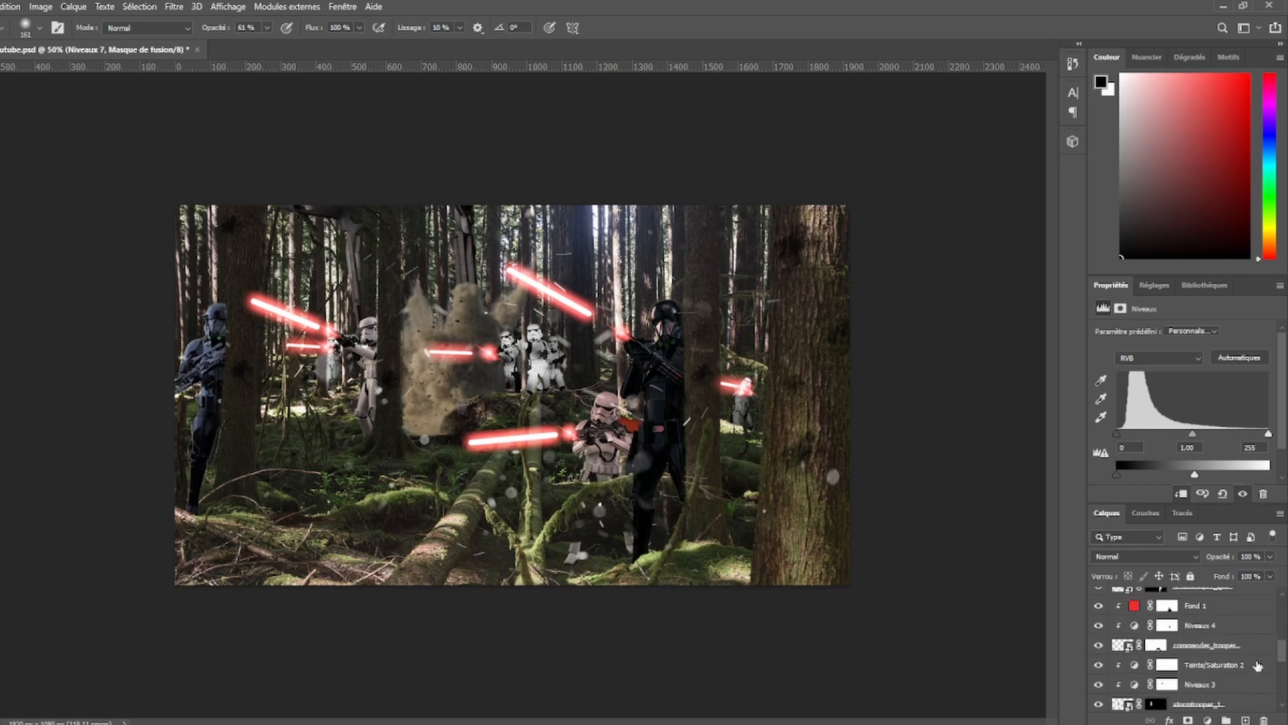
{"action": "scroll", "coordinate": [1257, 666], "scroll_direction": "down", "scroll_amount": 5}
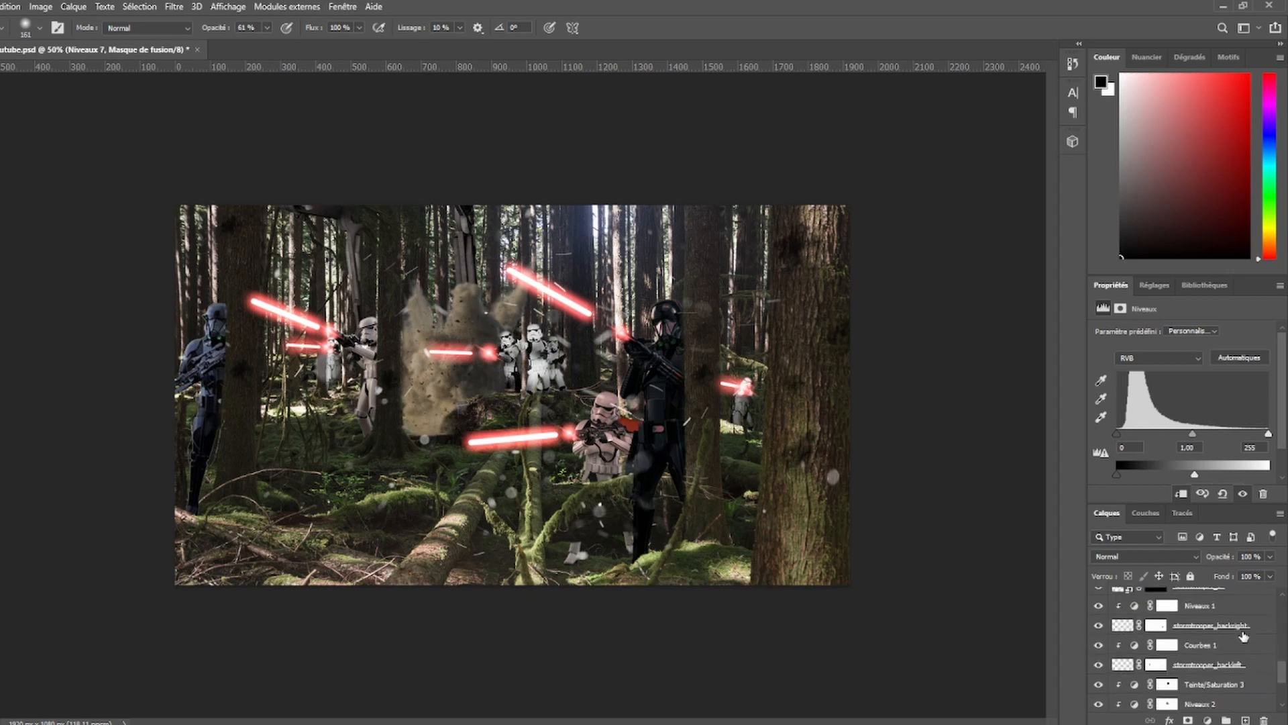
{"action": "left_click", "coordinate": [1266, 626]}
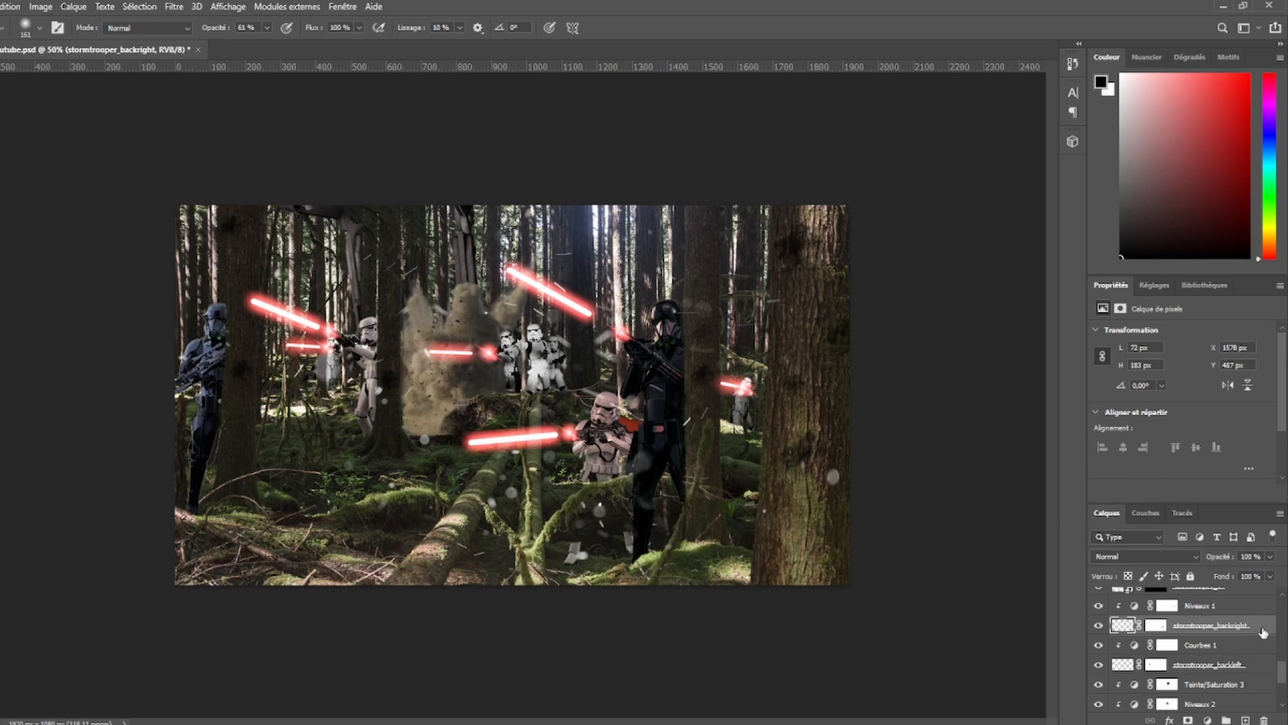
{"action": "key", "text": "ctrl+s"}
{"action": "left_click", "coordinate": [1175, 223]}
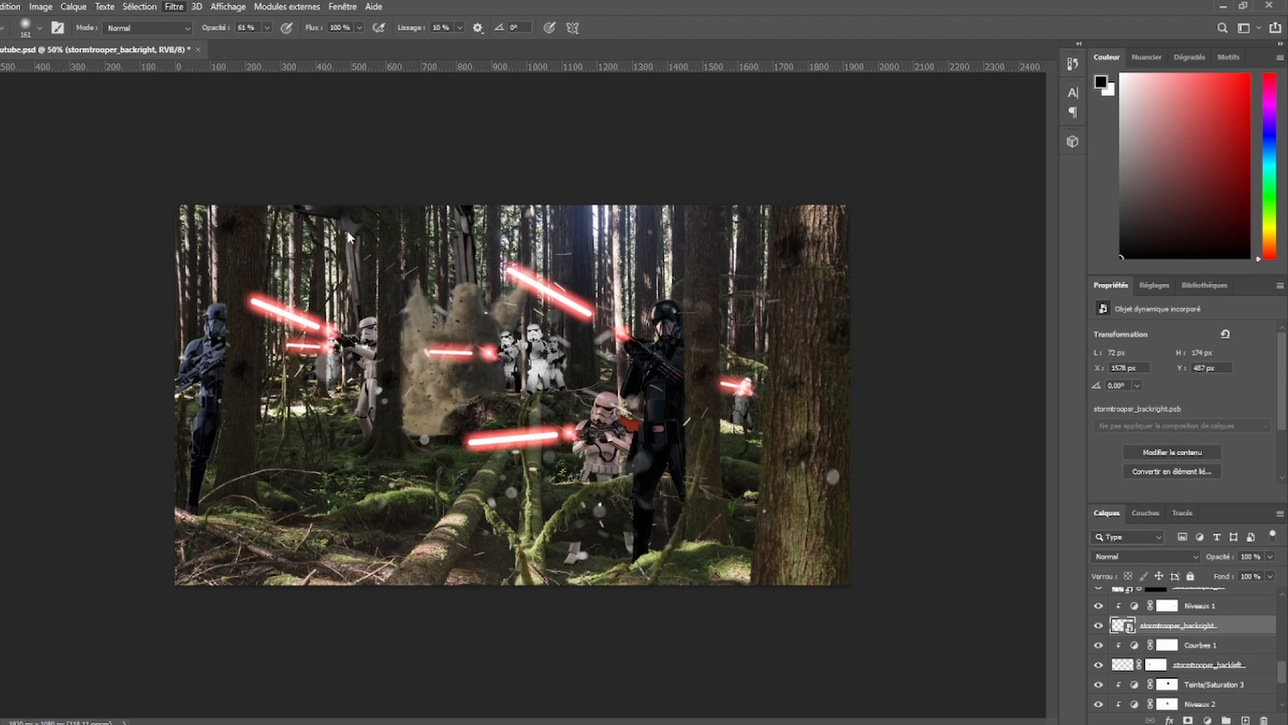
- Apply a slight Gaussian blur to the stormtrooper_backright smart object
{"action": "left_click", "coordinate": [380, 292]}
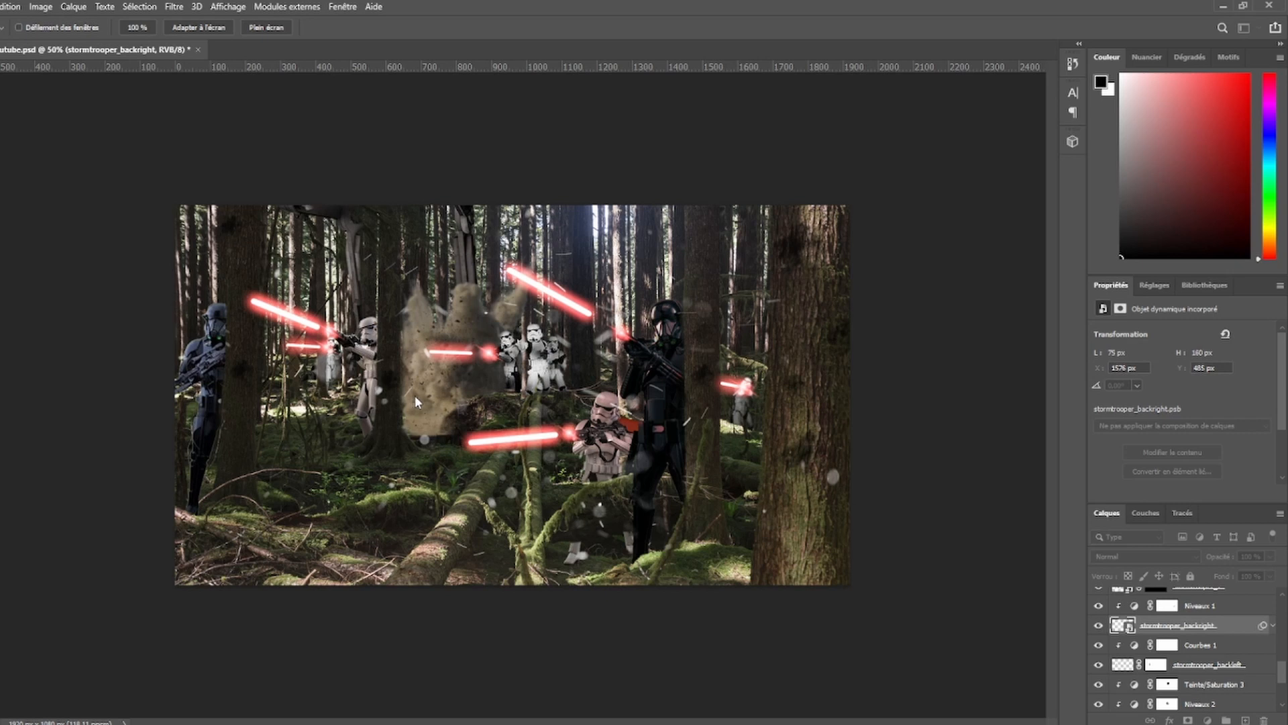
{"action": "left_click", "coordinate": [593, 200]}
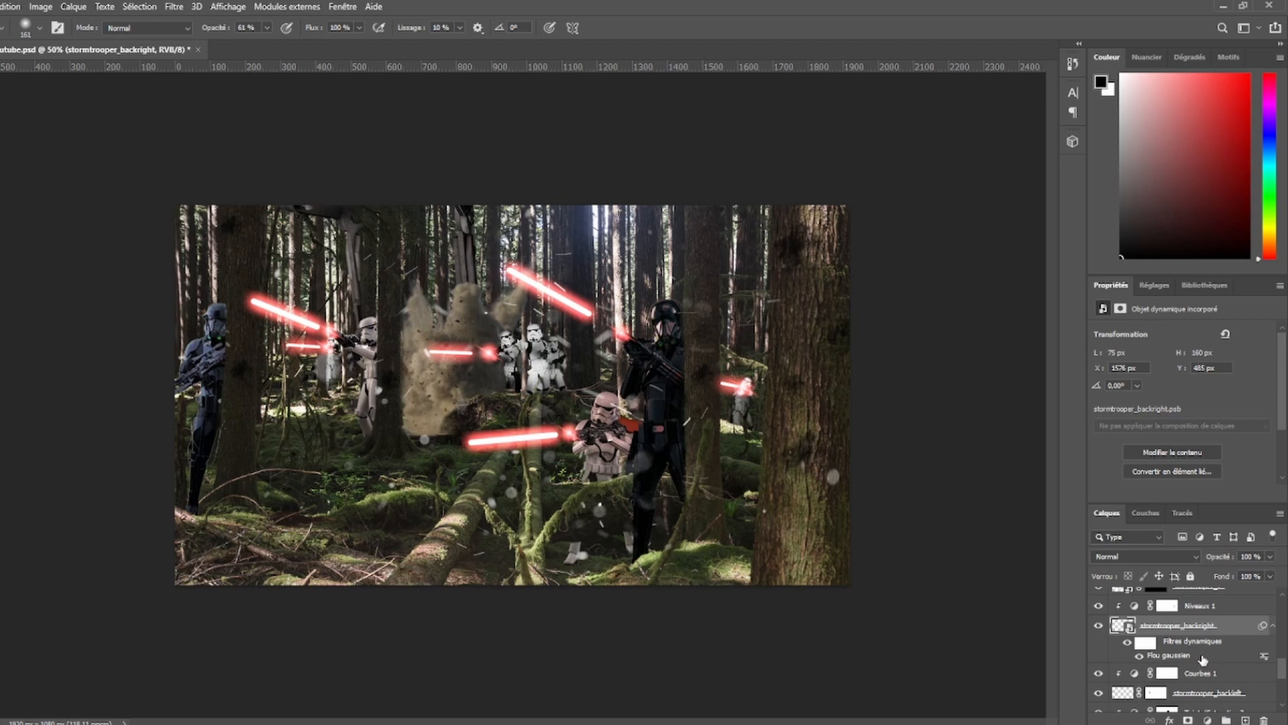
- Try other radii, including much stronger ones, in the Gaussian blur smart filter of stormtrooper_backright
{"action": "double_click", "coordinate": [1201, 658]}
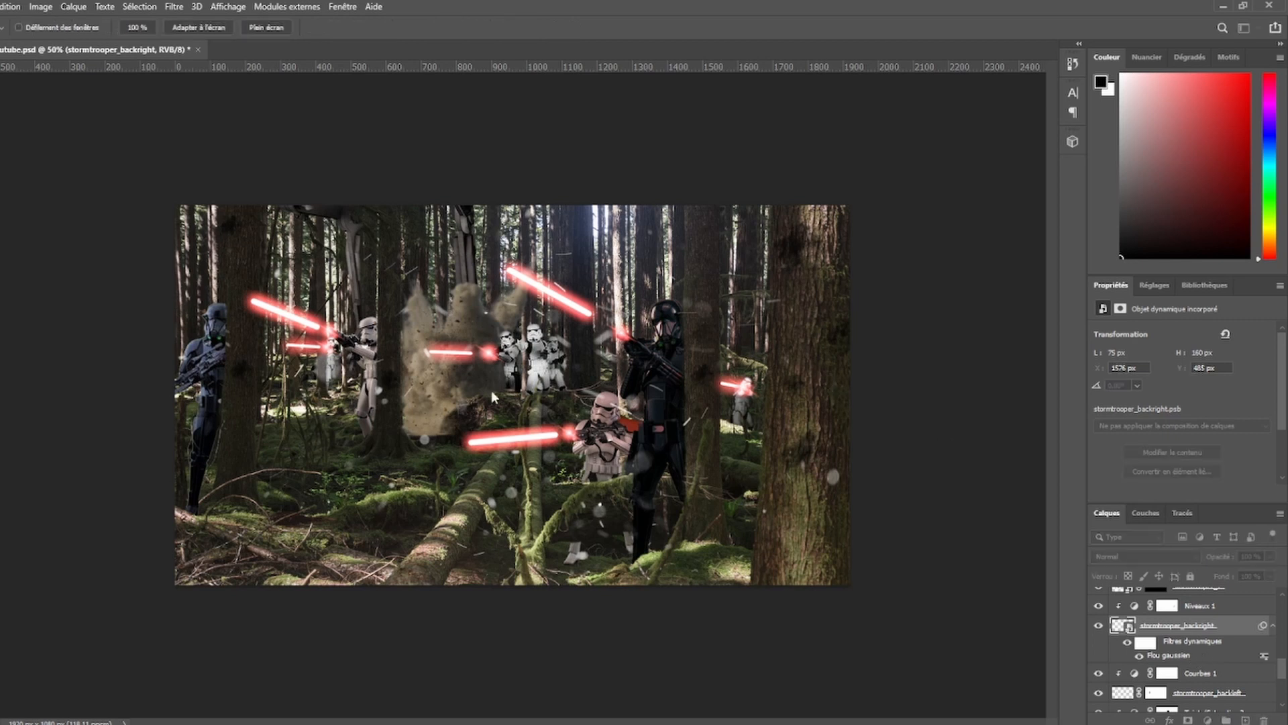
{"action": "left_click", "coordinate": [531, 393]}
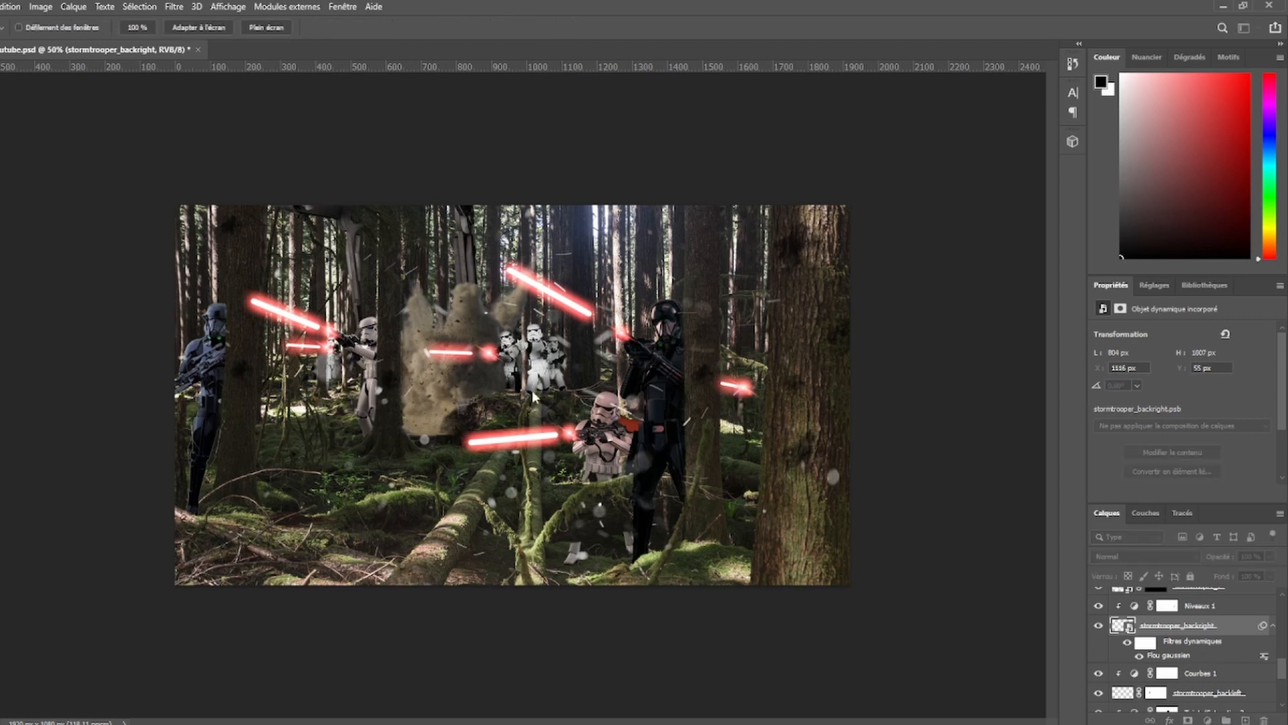
{"action": "left_click", "coordinate": [482, 389]}
{"action": "left_click_drag", "start_coordinate": [483, 388], "coordinate": [470, 390]}
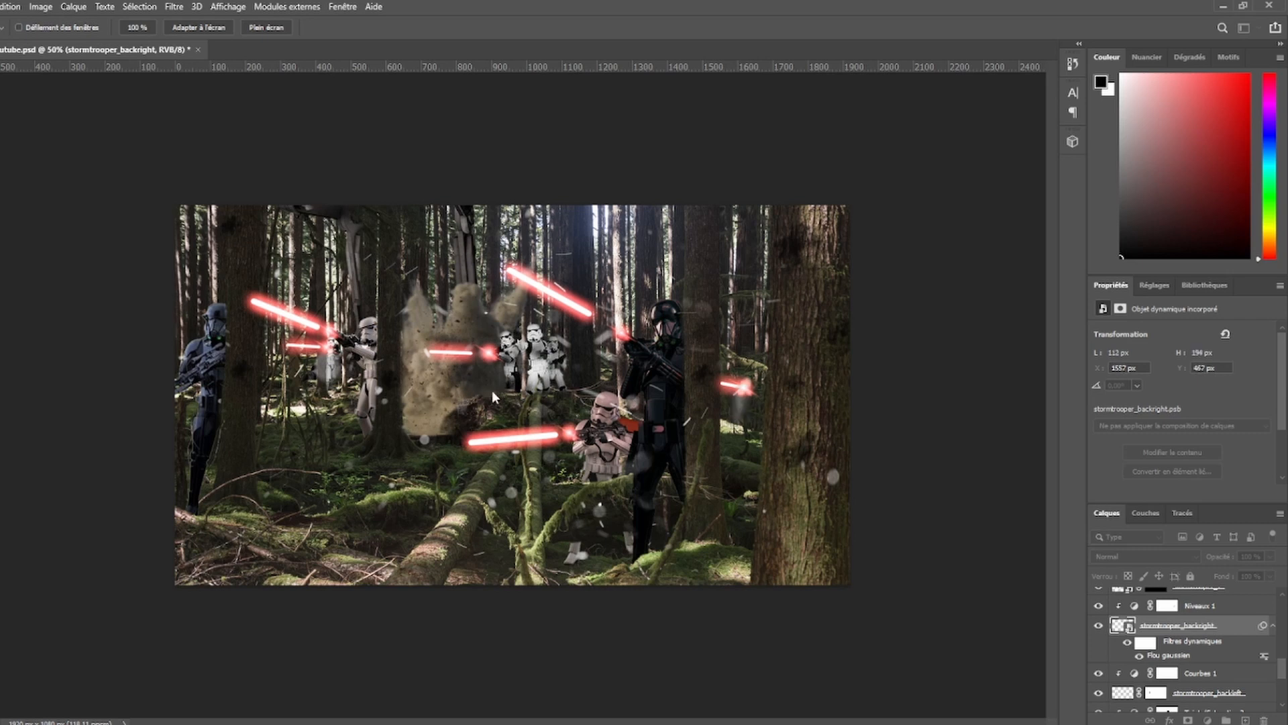
{"action": "left_click", "coordinate": [598, 228]}
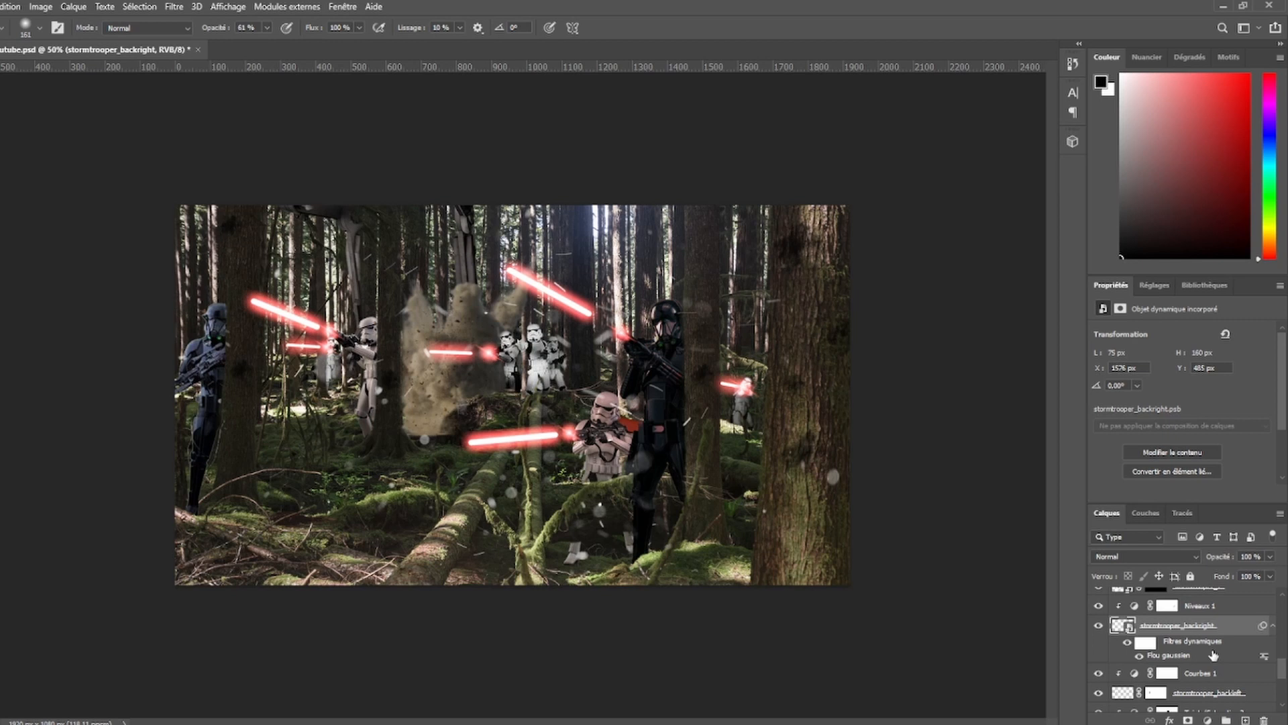
- Convert the stormtrooper_backleft layer to a smart object and apply a slight Gaussian blur to it
{"action": "scroll", "coordinate": [1215, 654], "scroll_direction": "down", "scroll_amount": 5}
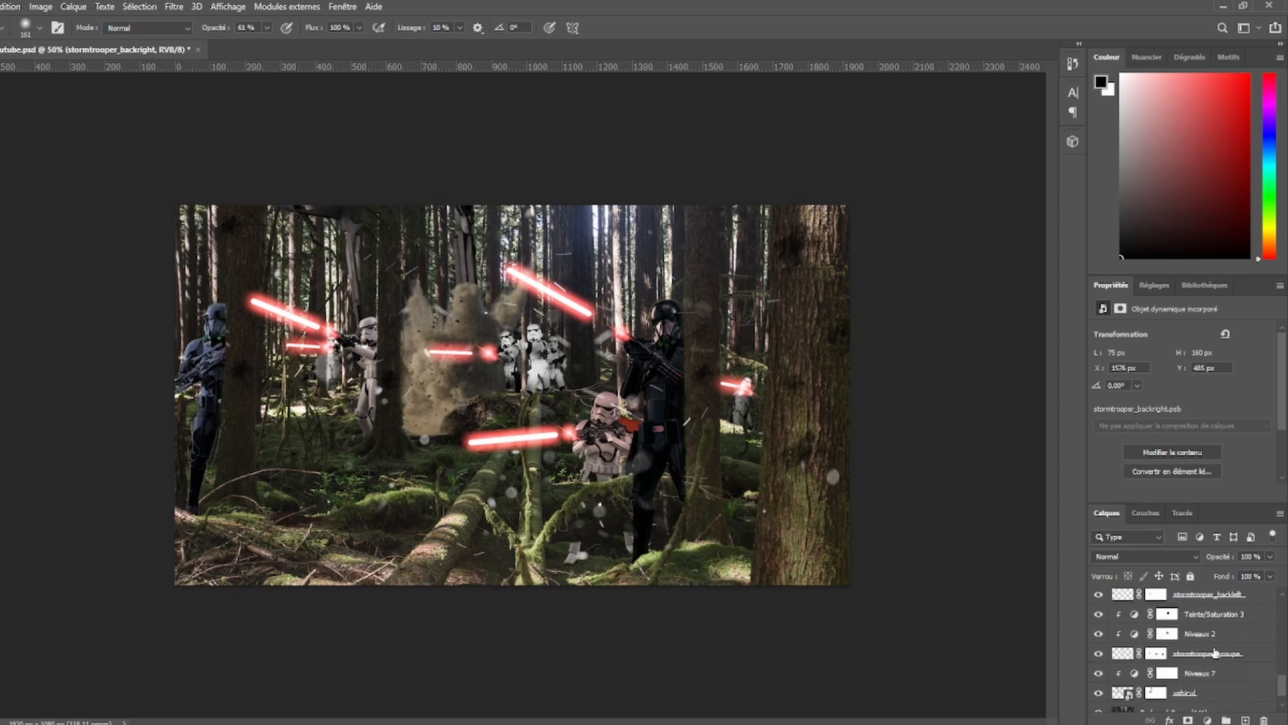
{"action": "scroll", "coordinate": [1215, 653], "scroll_direction": "up", "scroll_amount": 2}
{"action": "left_click", "coordinate": [1249, 635]}
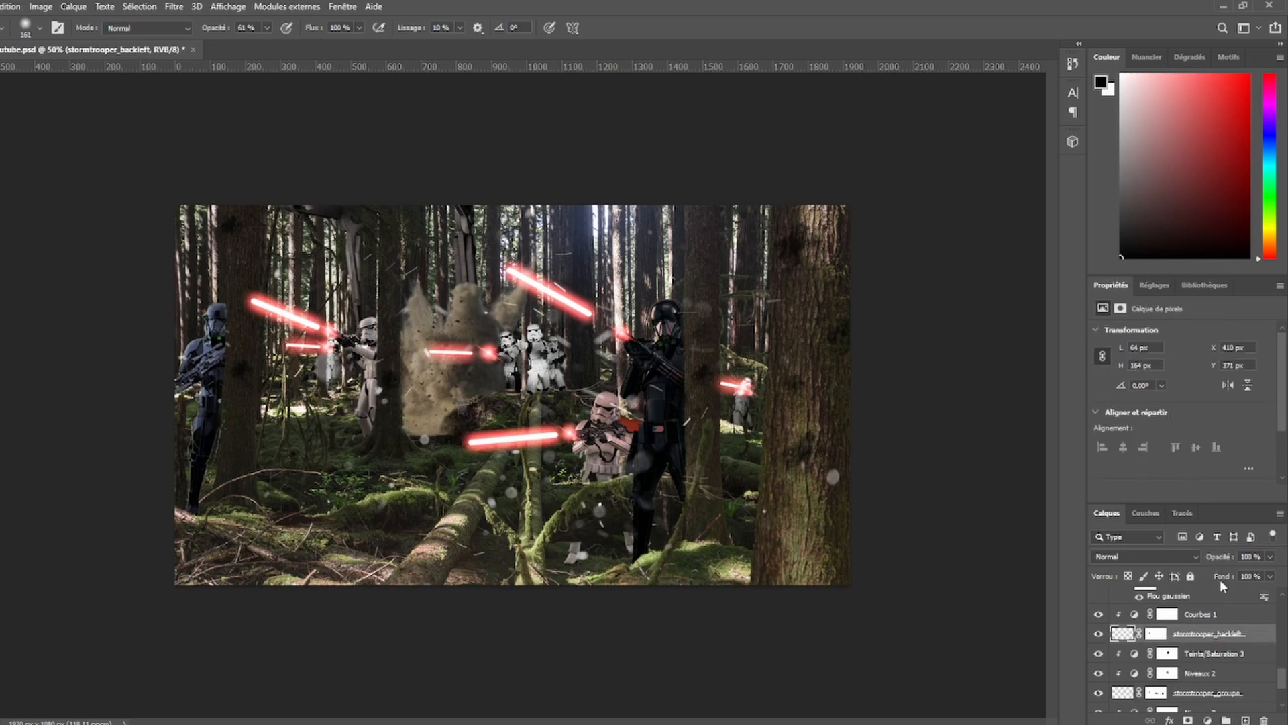
{"action": "left_click", "coordinate": [1137, 233]}
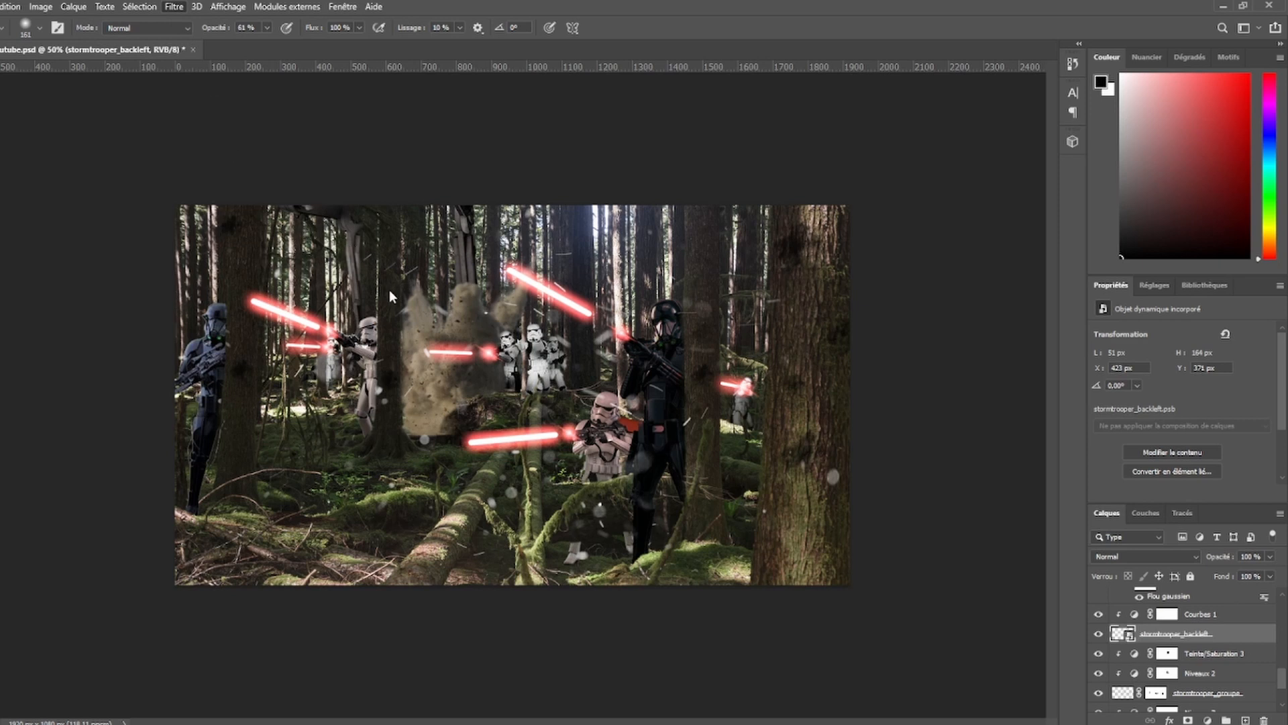
{"action": "key", "text": "h"}
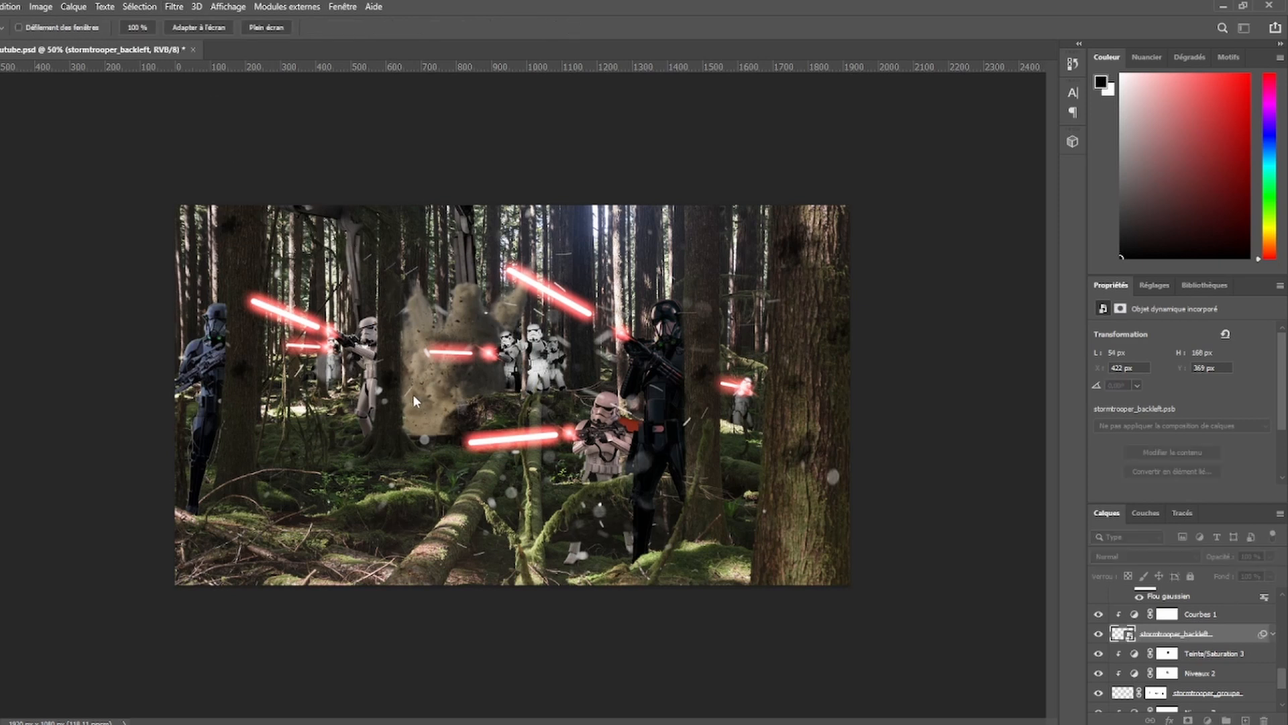
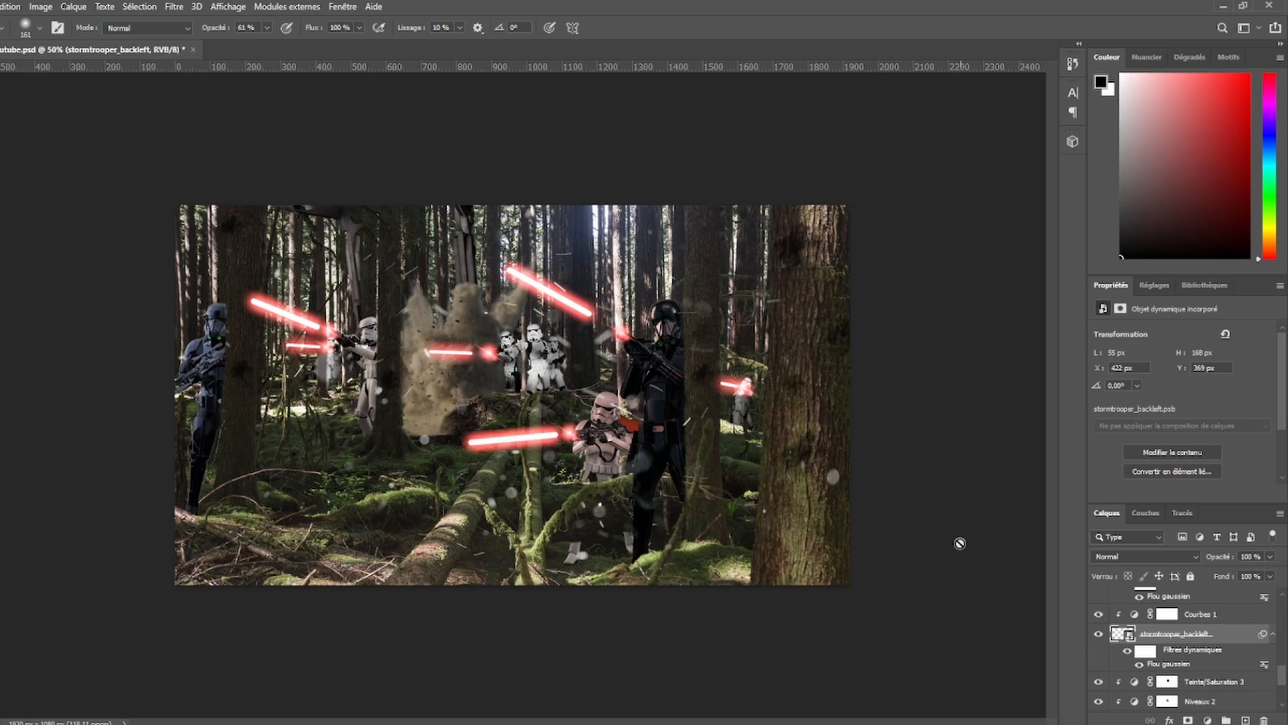
- Add a Curves adjustment layer directly above the Calque 2 laser layer
{"action": "scroll", "coordinate": [1184, 667], "scroll_direction": "up", "scroll_amount": 3}
{"action": "scroll", "coordinate": [1185, 667], "scroll_direction": "up", "scroll_amount": 5}
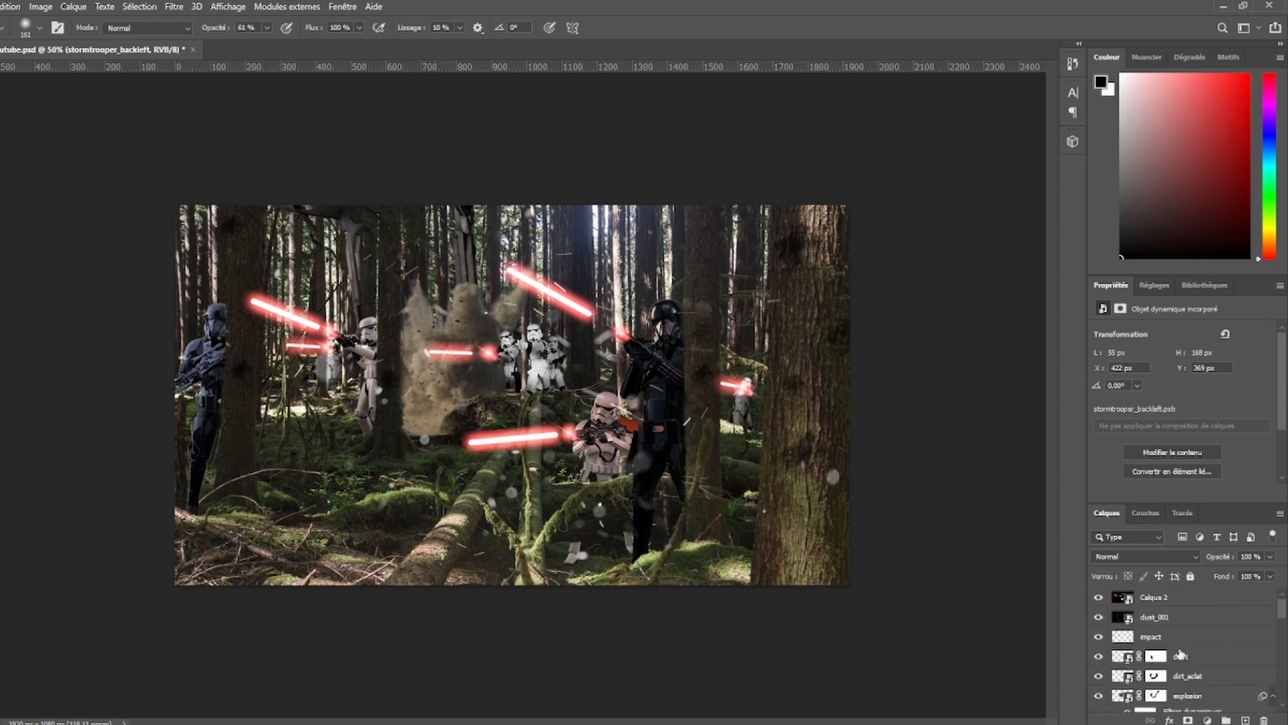
{"action": "left_click", "coordinate": [1176, 599]}
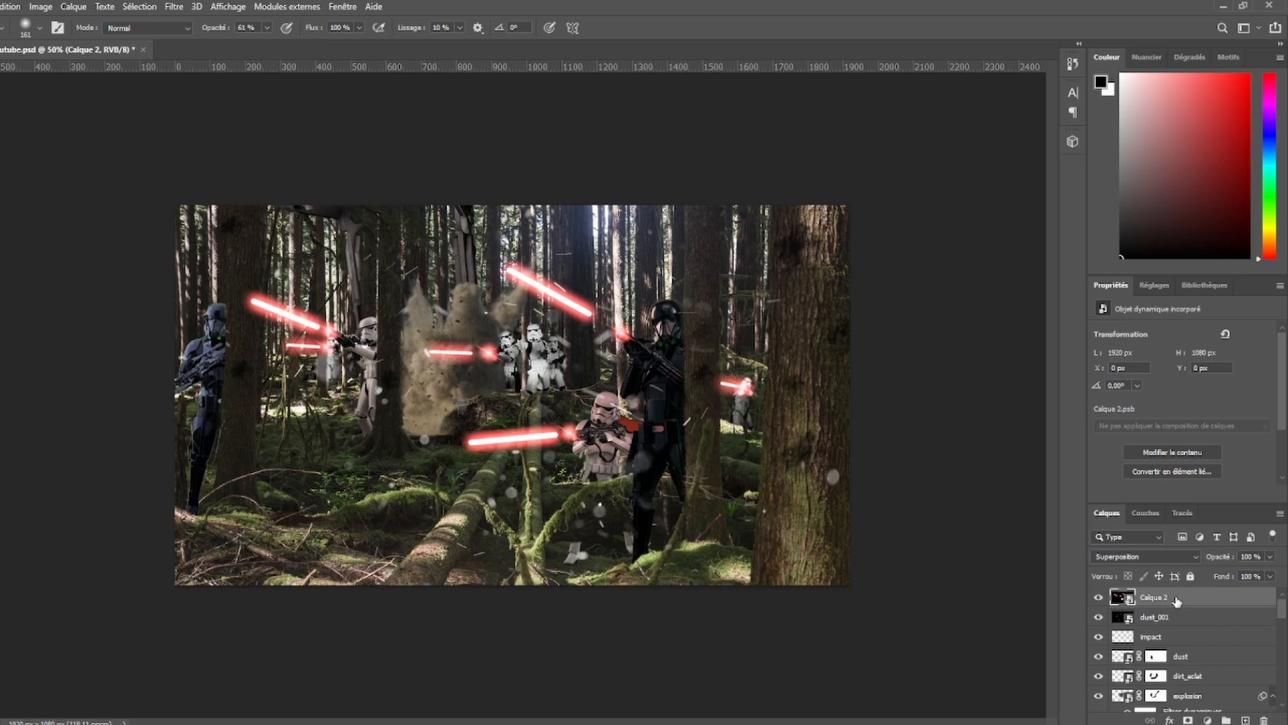
{"action": "left_click", "coordinate": [1099, 598]}
{"action": "left_click", "coordinate": [1099, 597]}
{"action": "left_click", "coordinate": [1174, 536]}
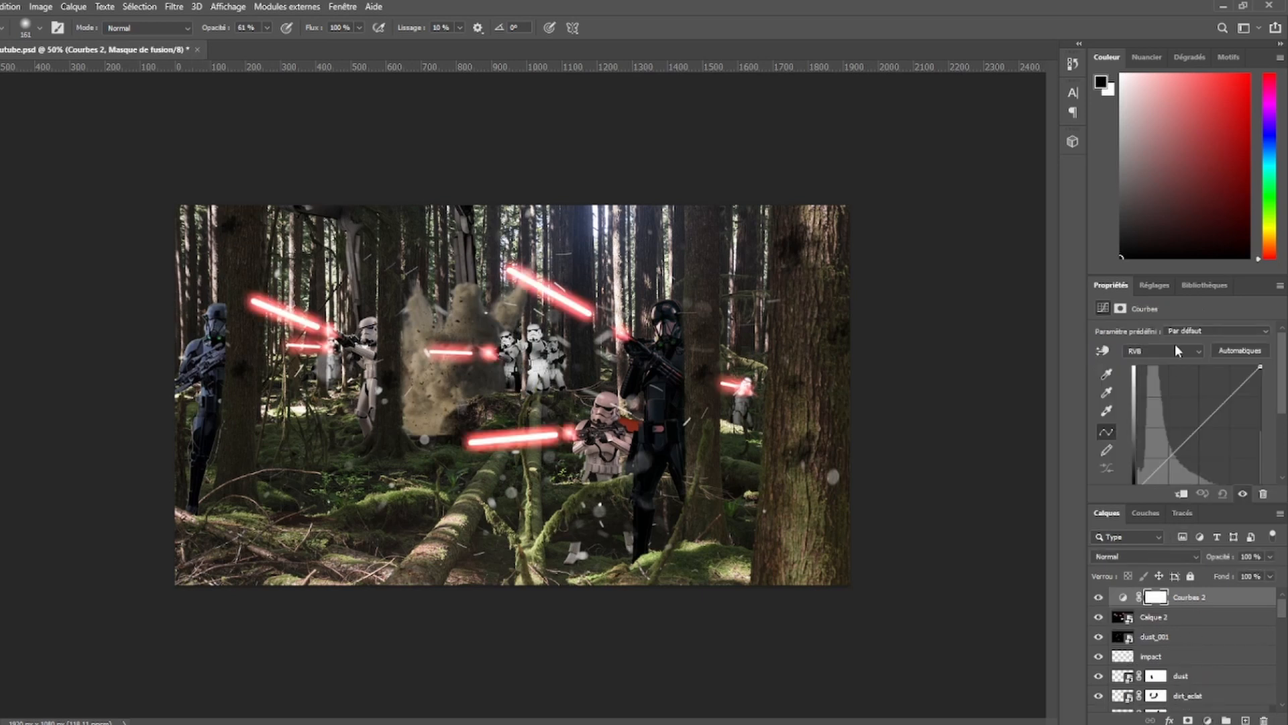
- Try turning the lasers yellow by strongly raising the Vert curve and clipping the adjustment to Calque 2, and undo it
{"action": "left_click", "coordinate": [1176, 346]}
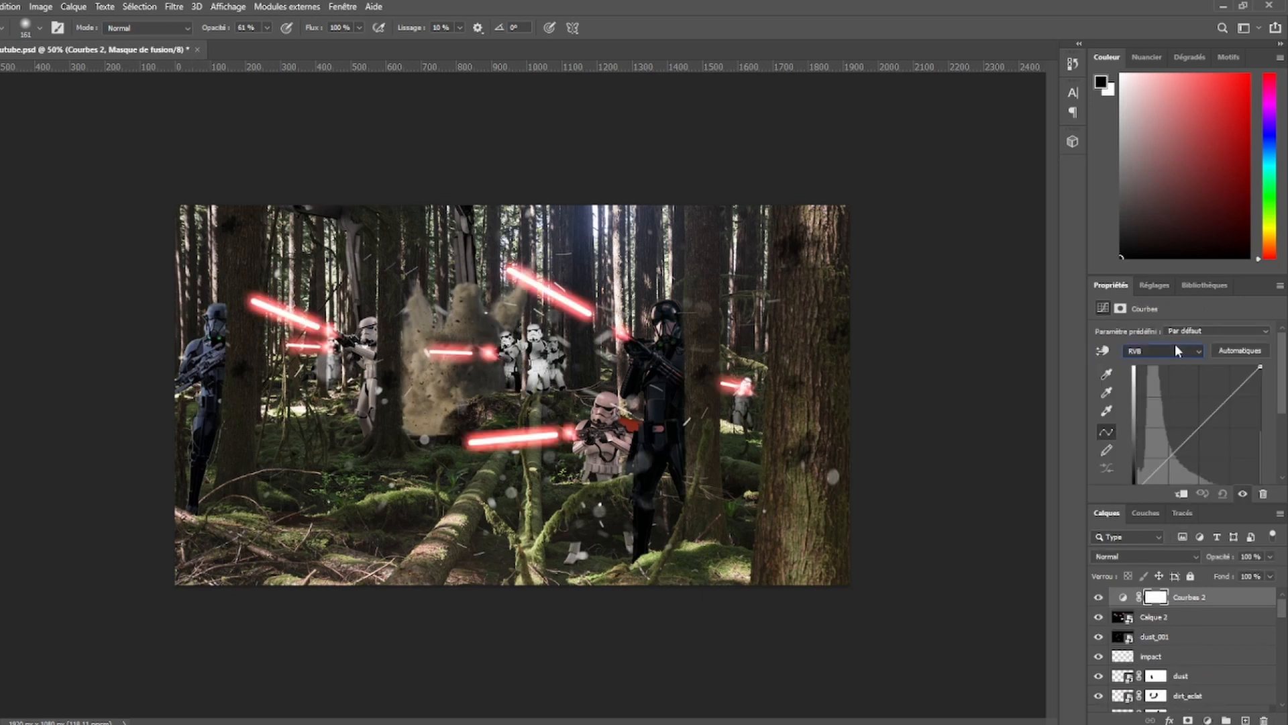
{"action": "left_click", "coordinate": [1156, 391]}
{"action": "left_click_drag", "start_coordinate": [1190, 445], "coordinate": [1168, 406]}
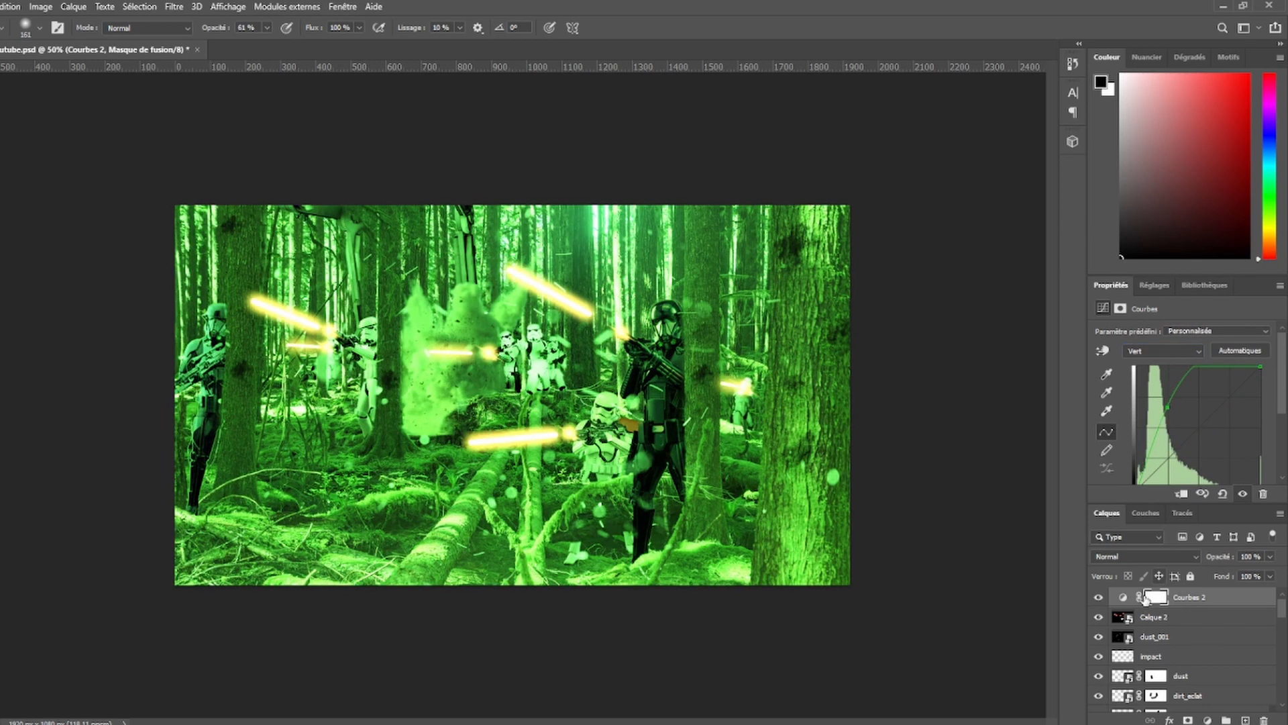
{"action": "left_click", "coordinate": [1134, 607], "text": "alt"}
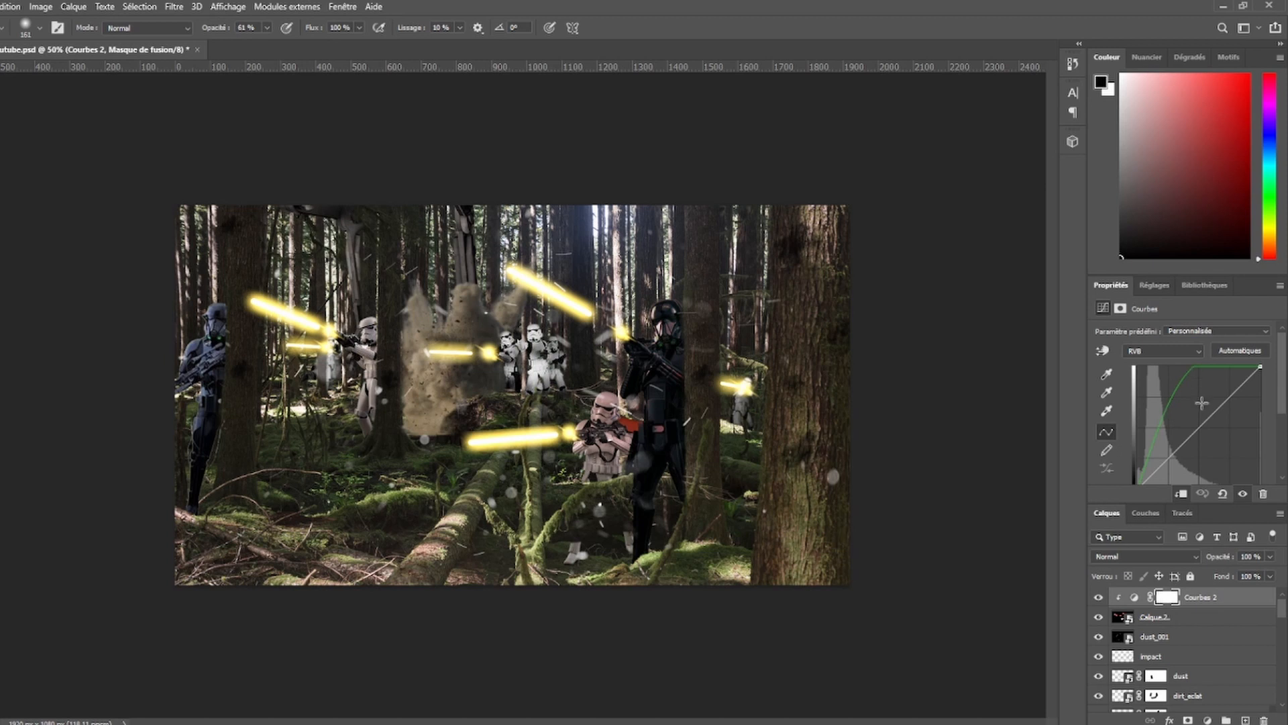
{"action": "key", "text": "ctrl+2"}
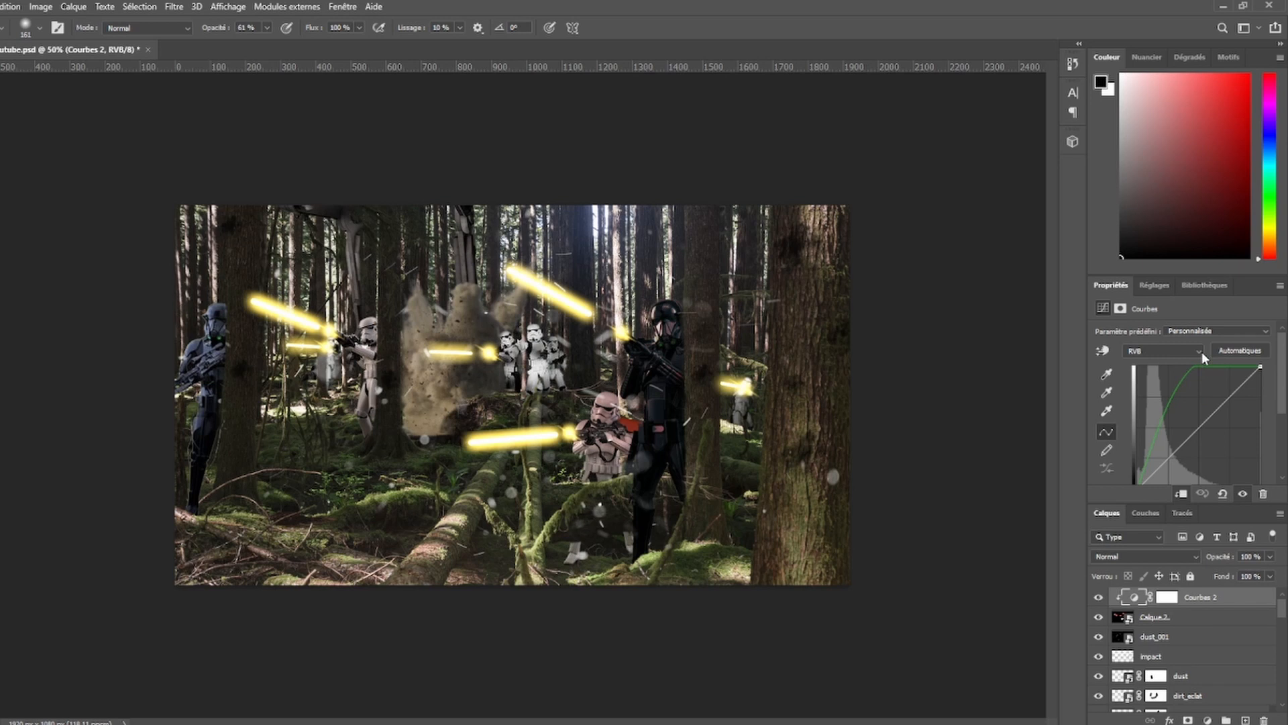
{"action": "key", "text": "ctrl+z"}
{"action": "key", "text": "ctrl+z"}
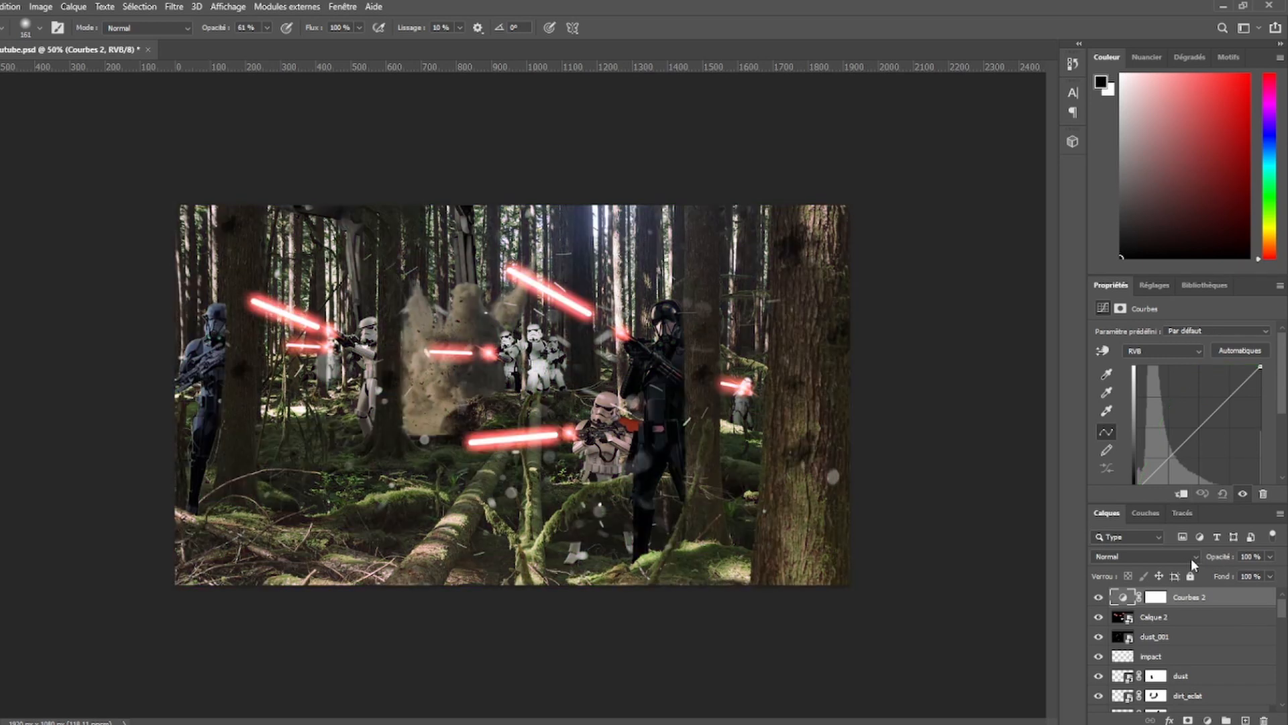
- Clip the Courbes 2 adjustment to Calque 2 and raise its Rouge channel curve slightly
{"action": "left_click", "coordinate": [1181, 493]}
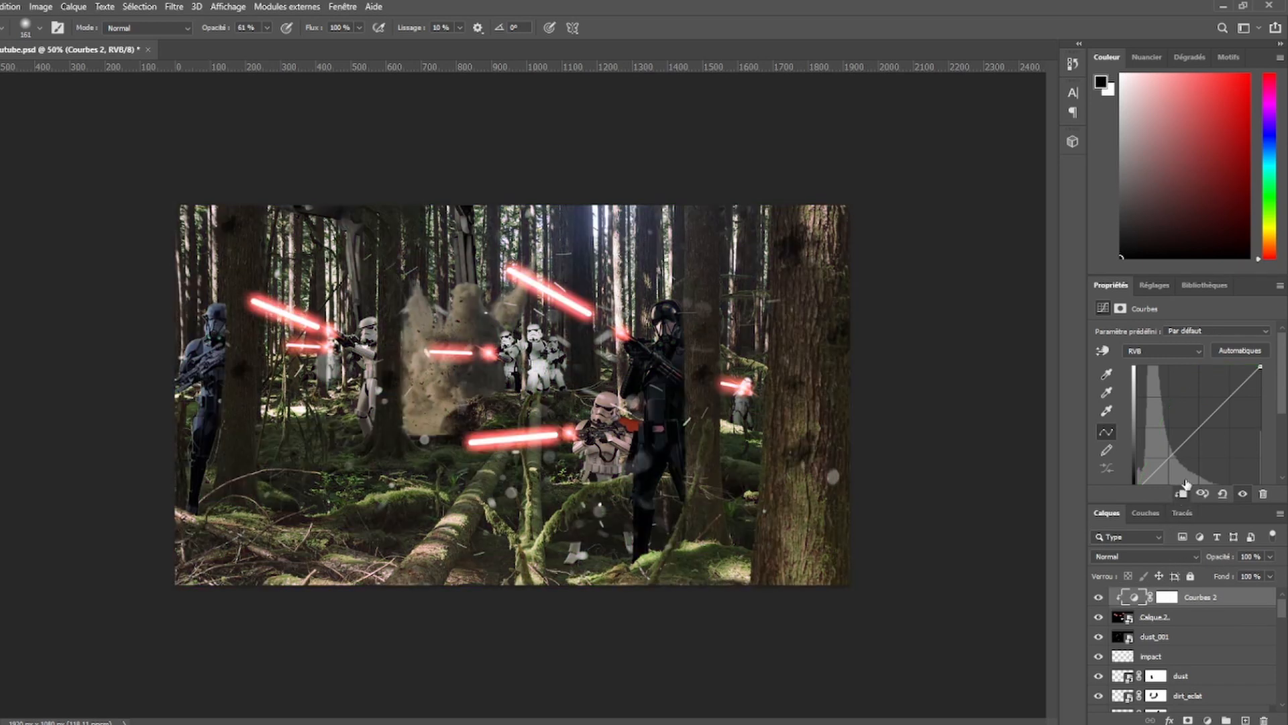
{"action": "left_click", "coordinate": [1157, 373]}
{"action": "mouse_move", "coordinate": [1201, 429]}
{"action": "left_mouse_down"}
{"action": "mouse_move", "coordinate": [1188, 414]}
{"action": "mouse_move", "coordinate": [1212, 440]}
{"action": "mouse_move", "coordinate": [1184, 405]}
{"action": "mouse_move", "coordinate": [1171, 422]}
{"action": "mouse_move", "coordinate": [1191, 430]}
{"action": "left_mouse_up"}
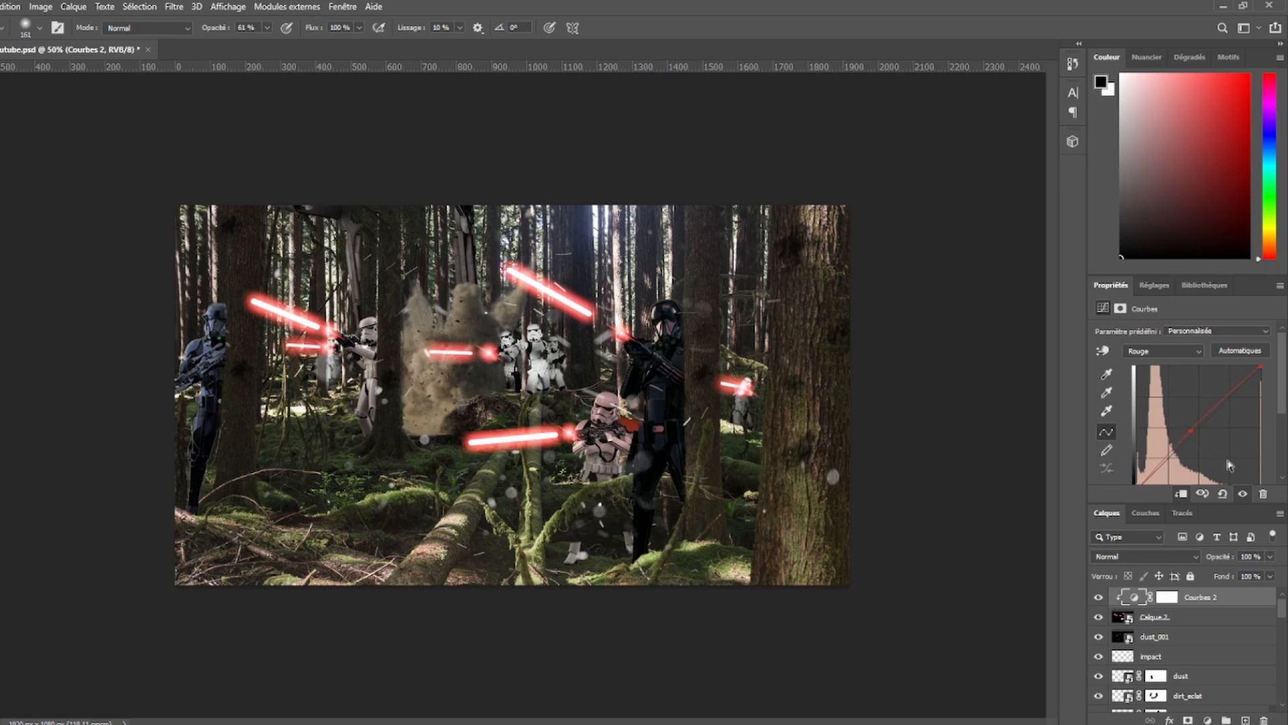
{"action": "left_click", "coordinate": [1260, 614]}
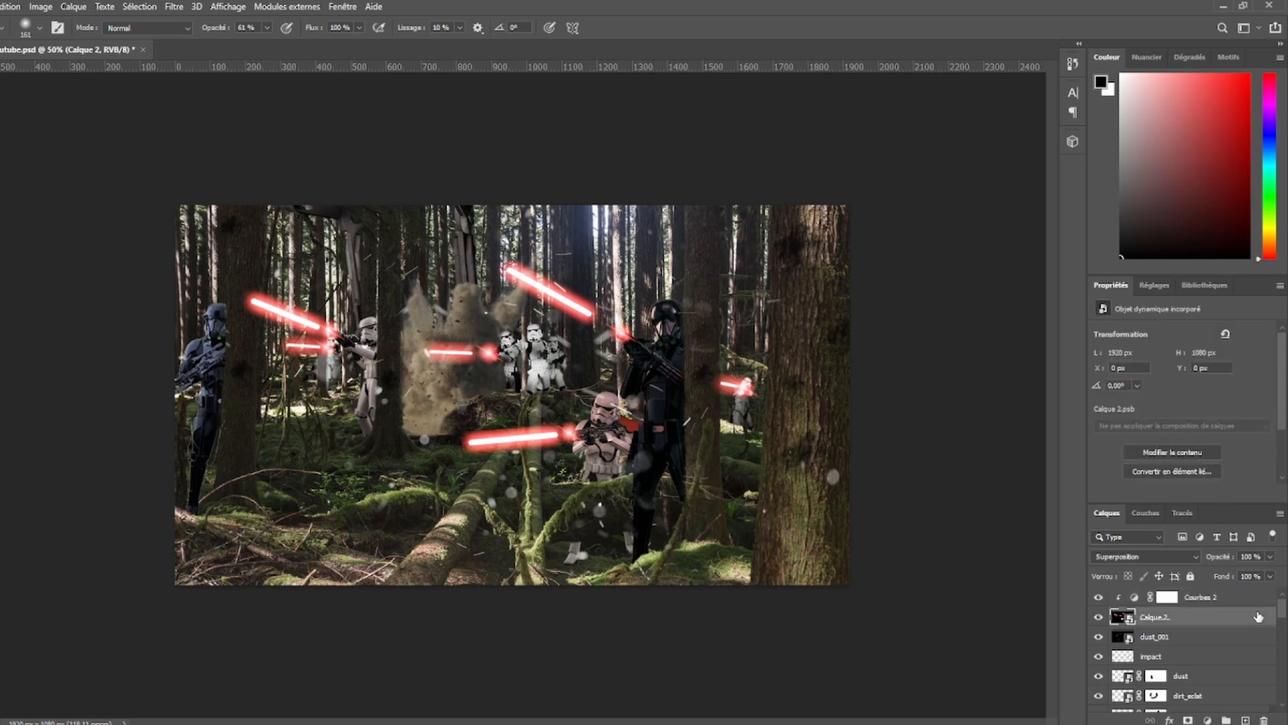
{"action": "left_click", "coordinate": [1254, 597]}
- Review the layer stack down to the background and compare the image with and without the Calque 2 lasers
{"action": "scroll", "coordinate": [1248, 631], "scroll_direction": "down", "scroll_amount": 5}
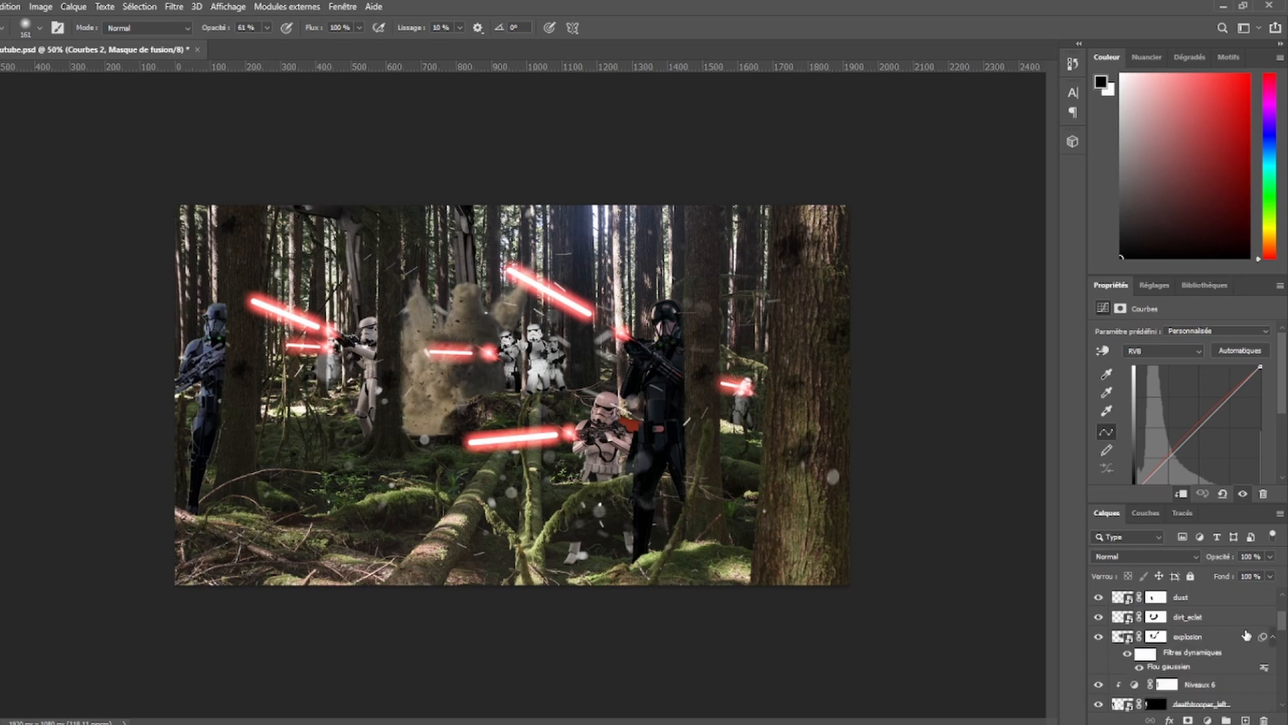
{"action": "scroll", "coordinate": [1246, 634], "scroll_direction": "down", "scroll_amount": 5}
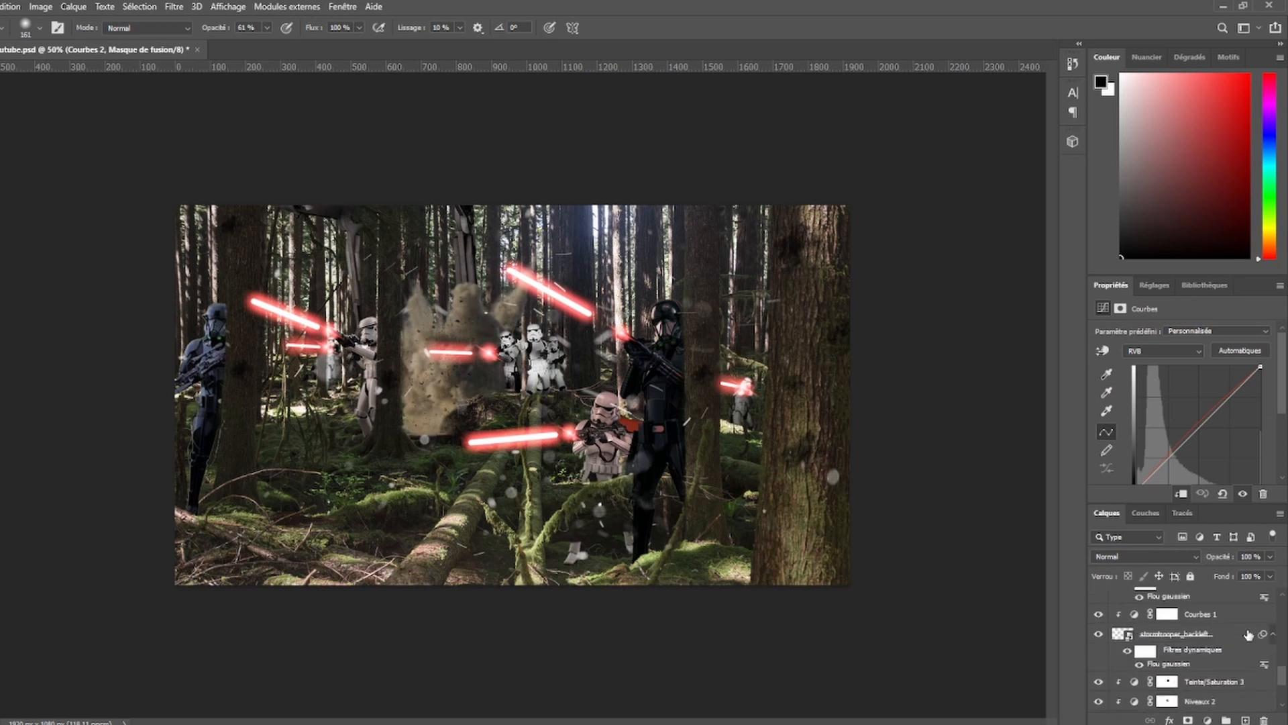
{"action": "scroll", "coordinate": [1247, 631], "scroll_direction": "up", "scroll_amount": 10}
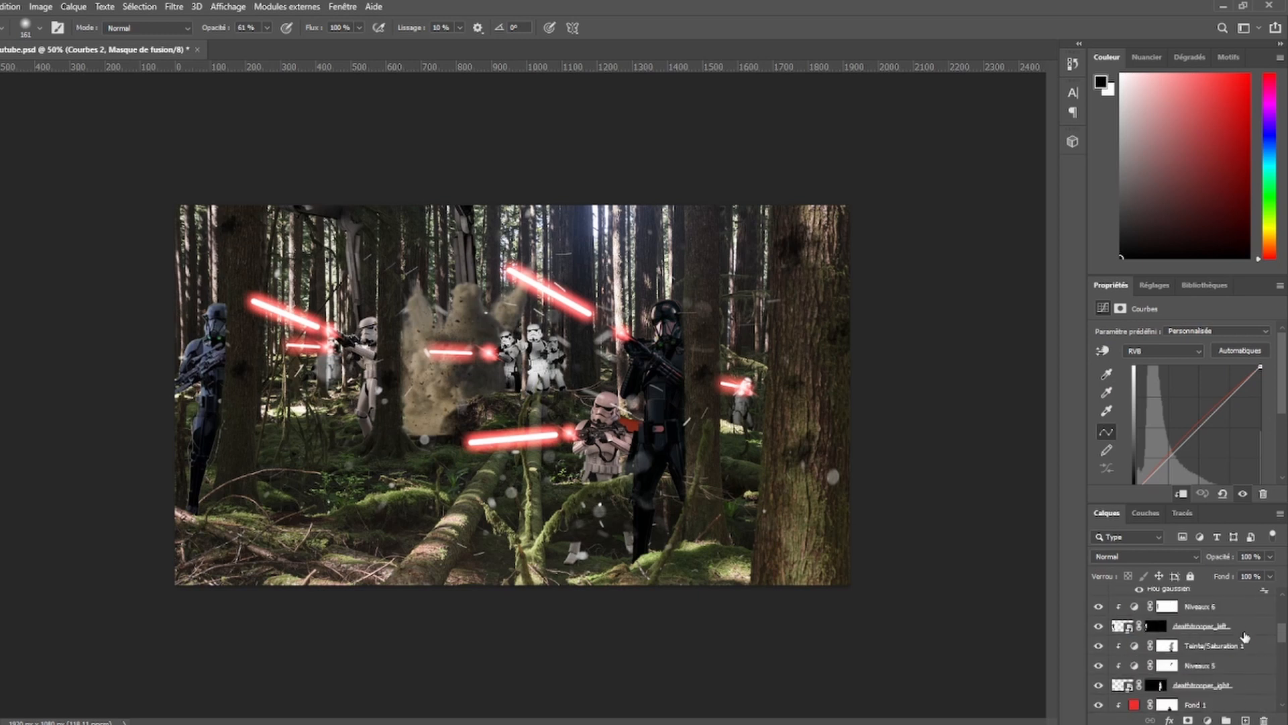
{"action": "scroll", "coordinate": [1245, 637], "scroll_direction": "up", "scroll_amount": 2}
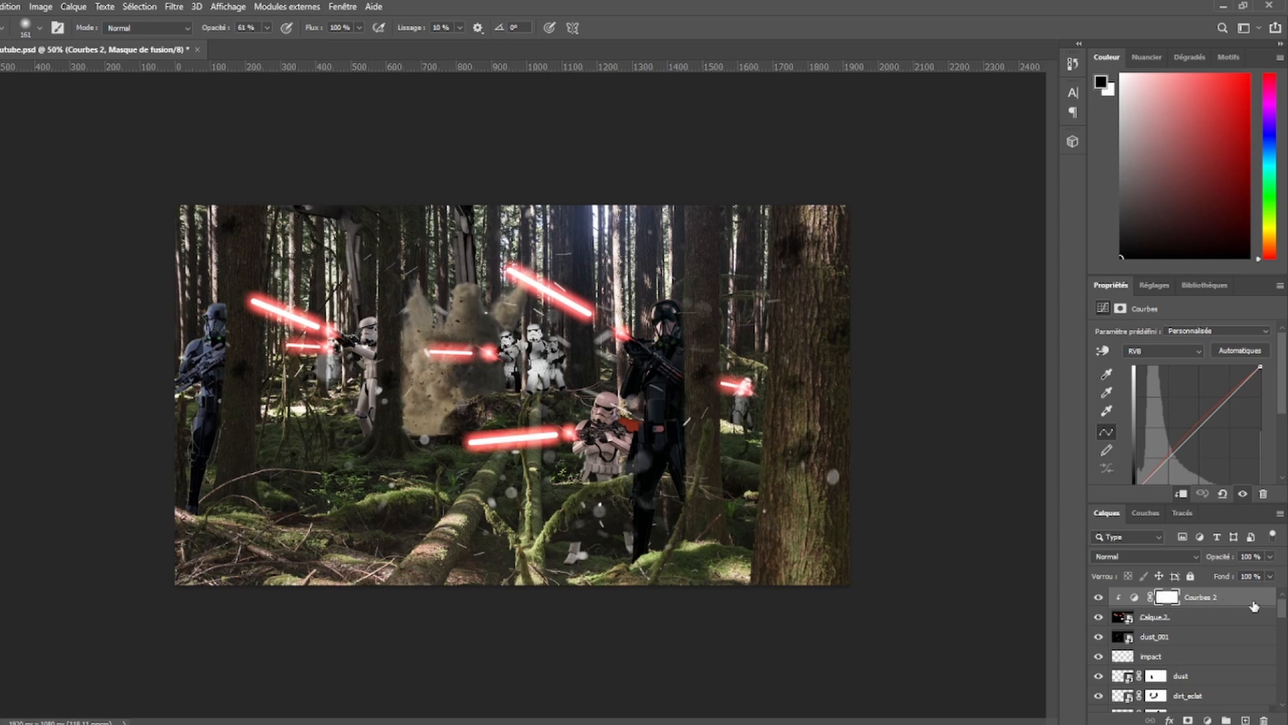
{"action": "scroll", "coordinate": [1201, 639], "scroll_direction": "down", "scroll_amount": 4}
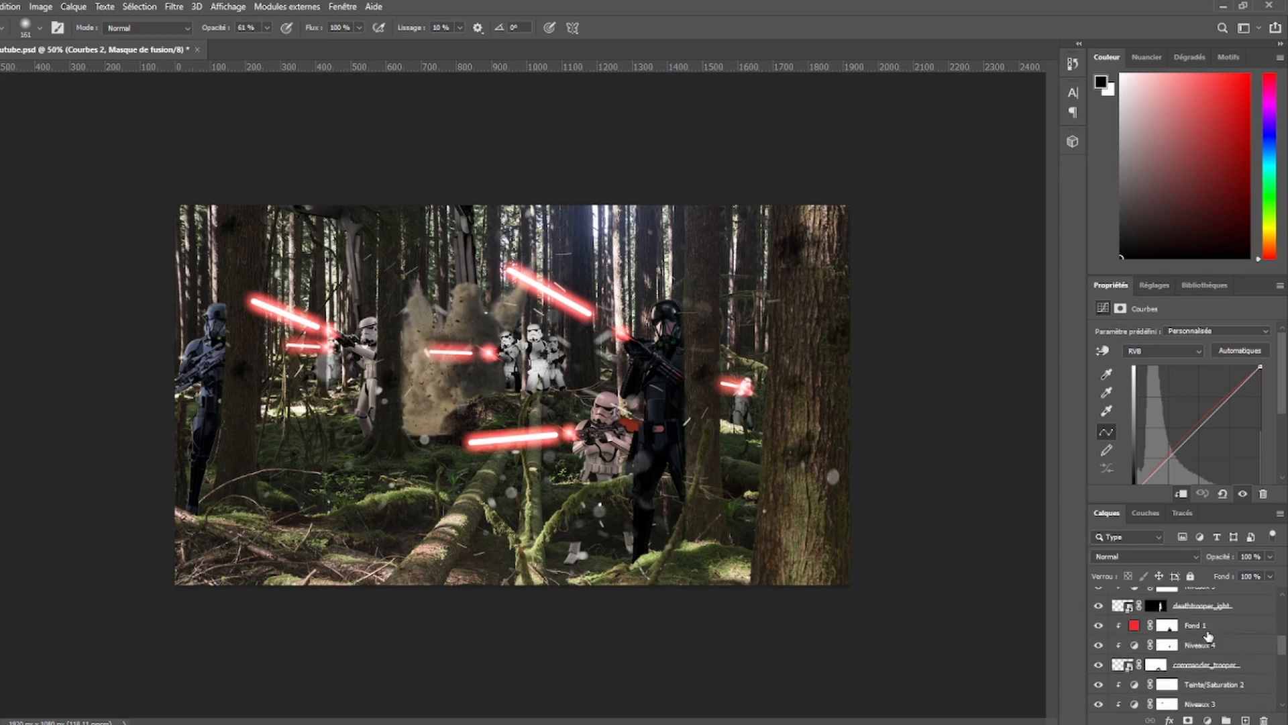
{"action": "scroll", "coordinate": [1192, 637], "scroll_direction": "down", "scroll_amount": 10}
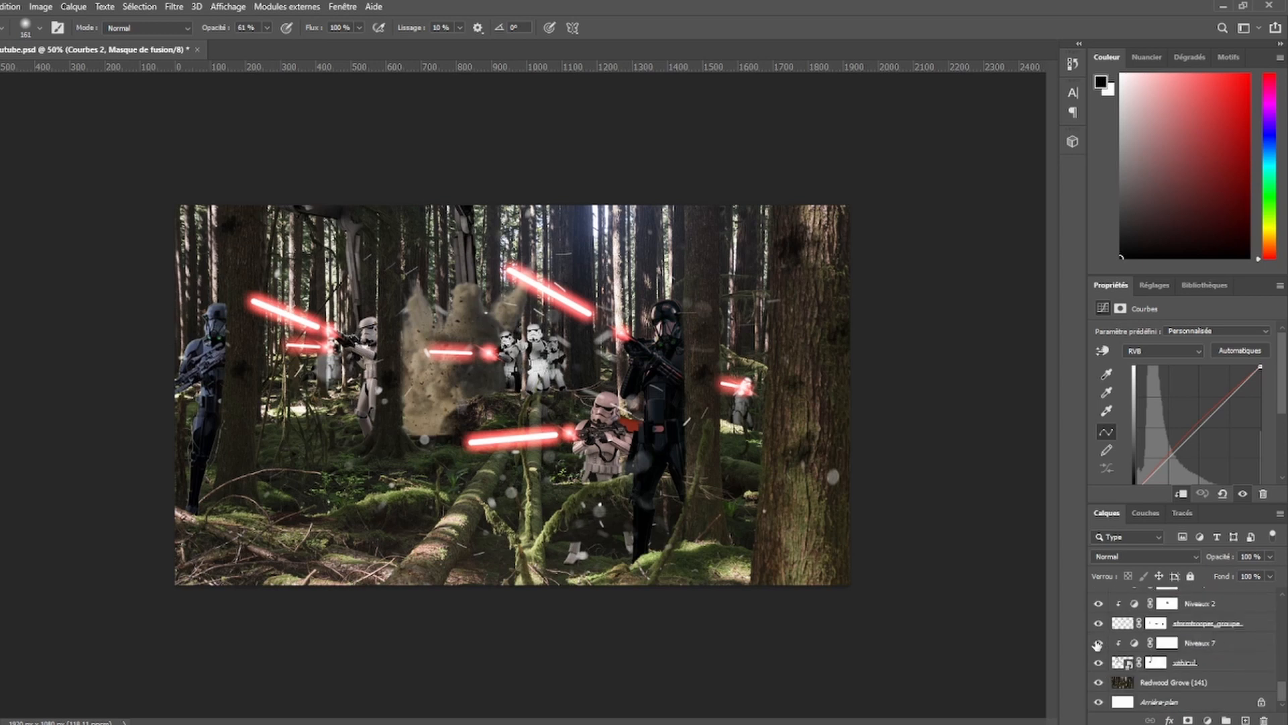
{"action": "scroll", "coordinate": [1101, 624], "scroll_direction": "up", "scroll_amount": 15}
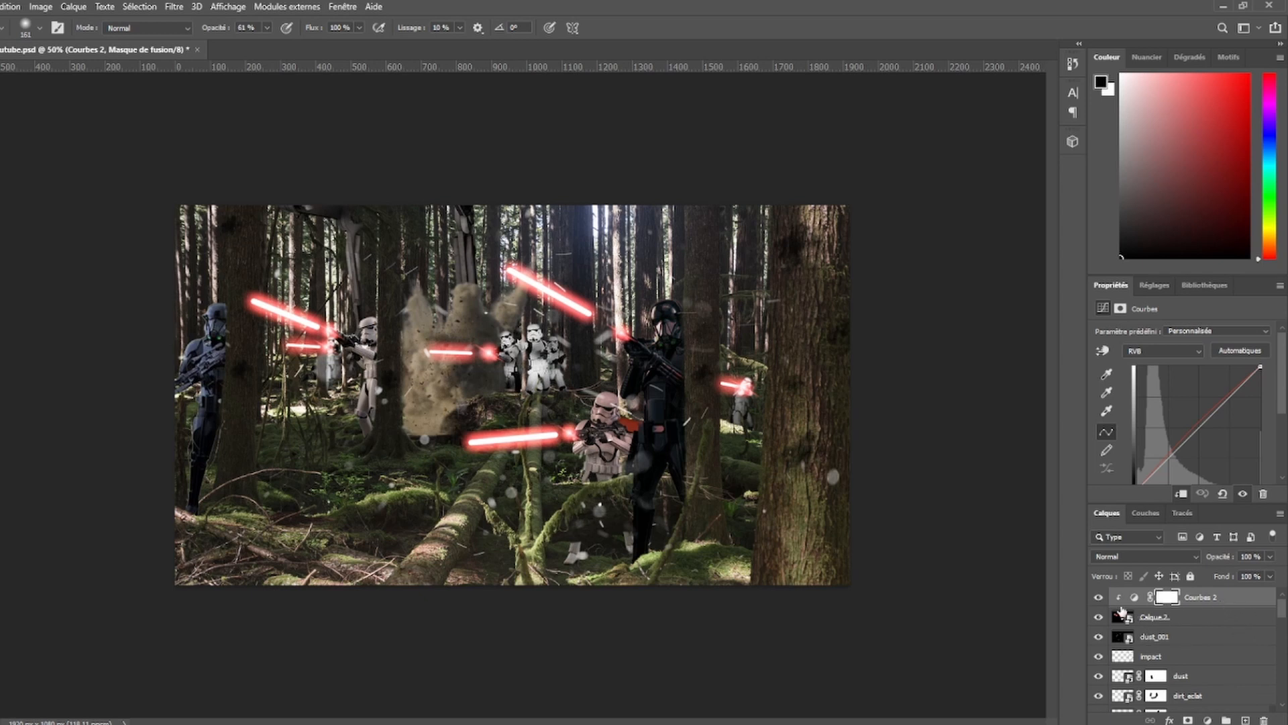
{"action": "left_click", "coordinate": [1098, 619]}
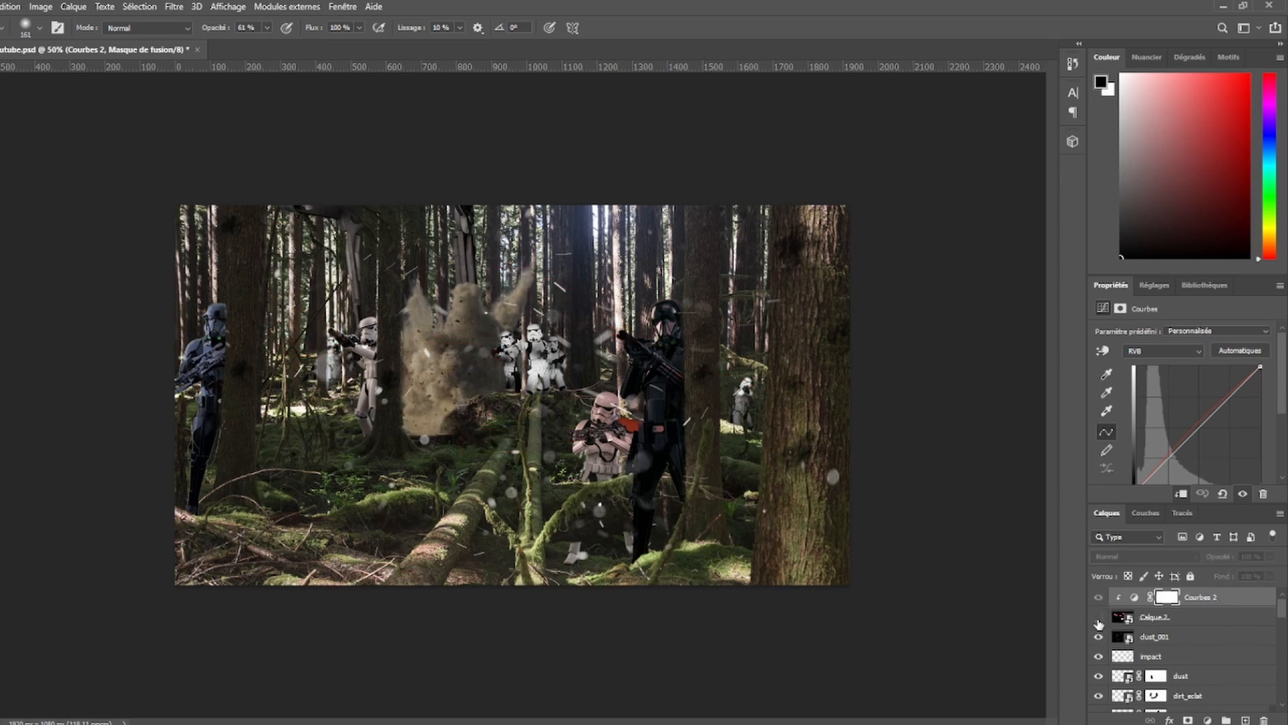
{"action": "left_click", "coordinate": [1099, 620]}
{"action": "left_click", "coordinate": [1098, 620]}
{"action": "left_click", "coordinate": [1098, 620]}
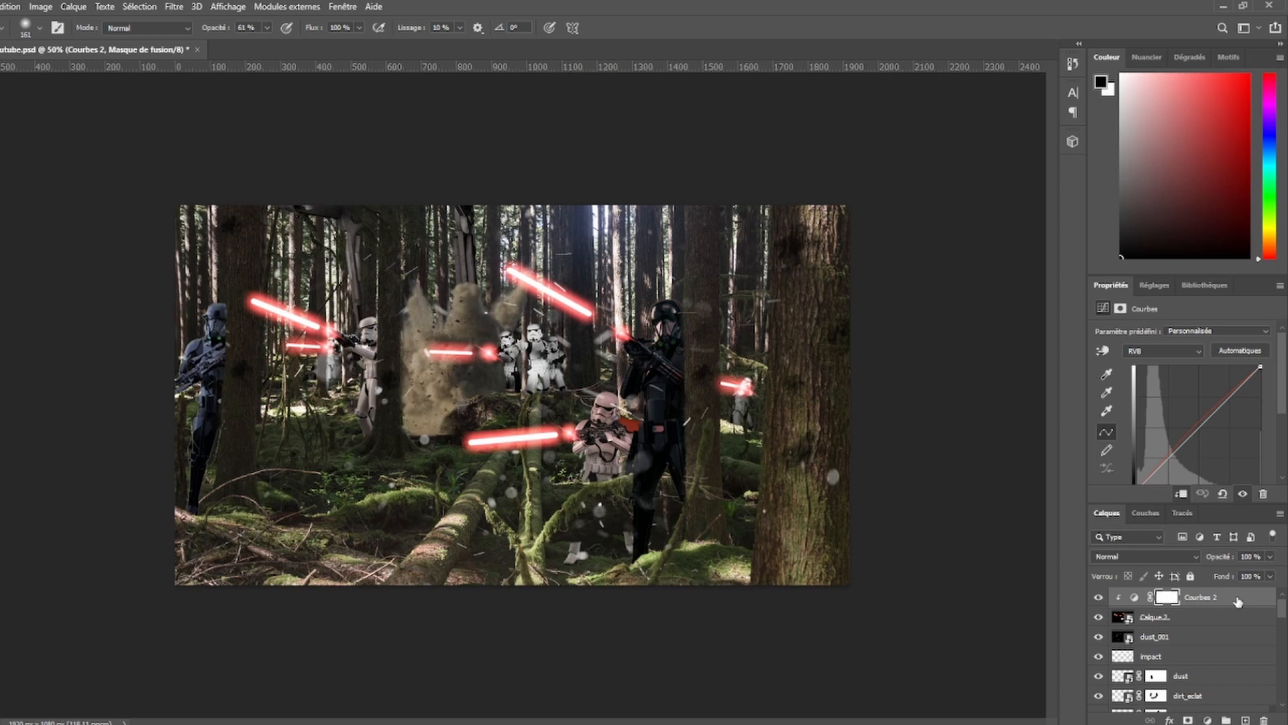
- Stamp all visible layers into a new merged layer on top and hide the composite layers beneath it, down to the stormtrooper layers
{"action": "key", "text": "ctrl+alt+shift+e"}
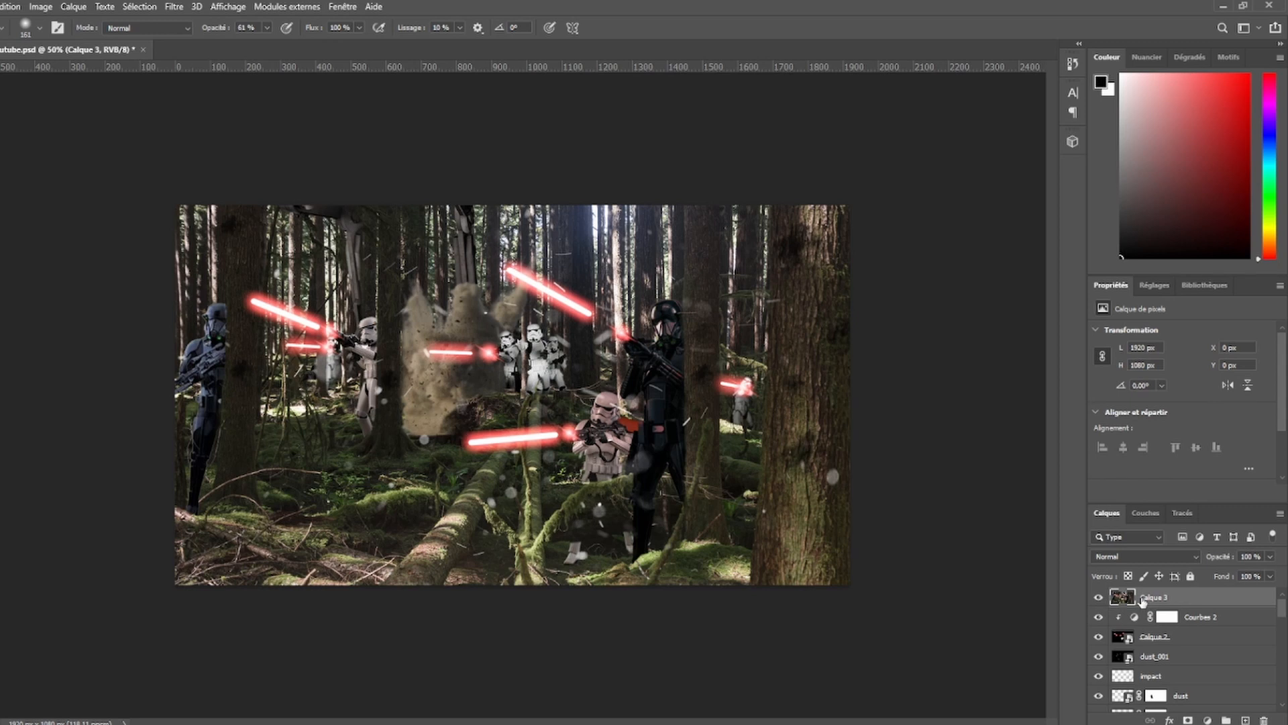
{"action": "left_click", "coordinate": [1100, 599]}
{"action": "scroll", "coordinate": [1095, 652], "scroll_direction": "down", "scroll_amount": 5}
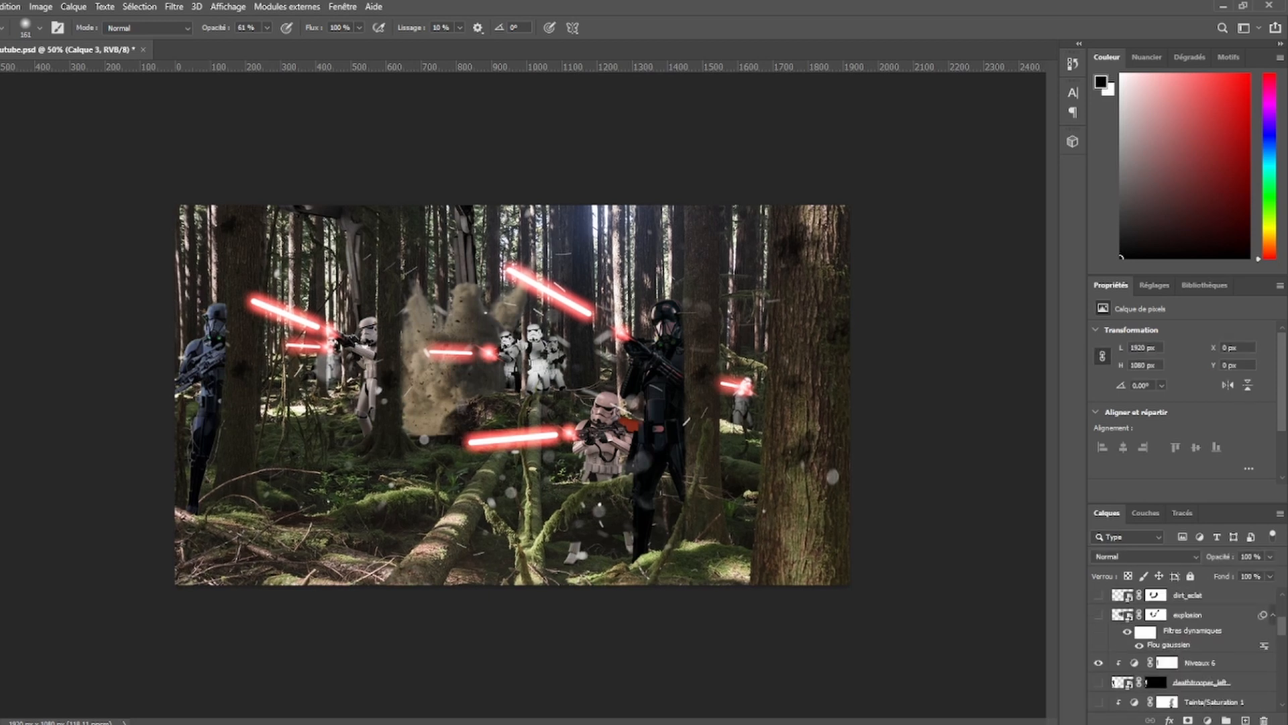
{"action": "scroll", "coordinate": [1103, 711], "scroll_direction": "down", "scroll_amount": 5}
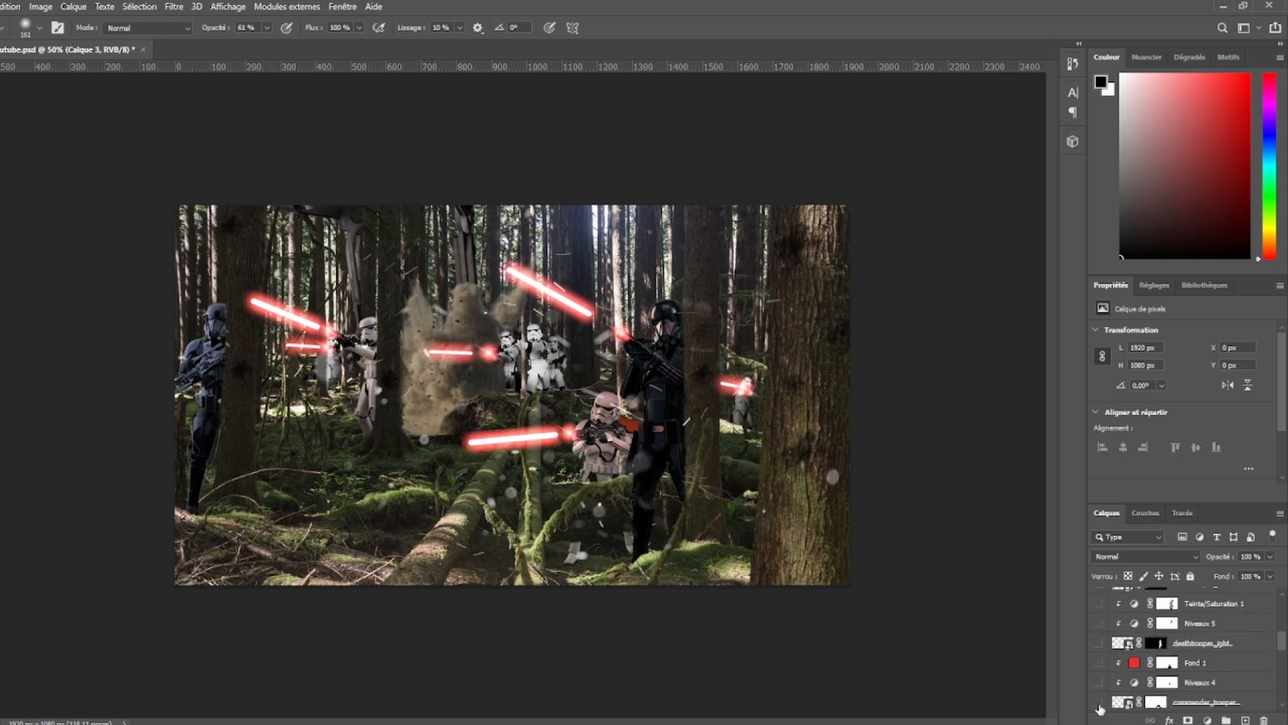
{"action": "scroll", "coordinate": [1100, 711], "scroll_direction": "down", "scroll_amount": 5}
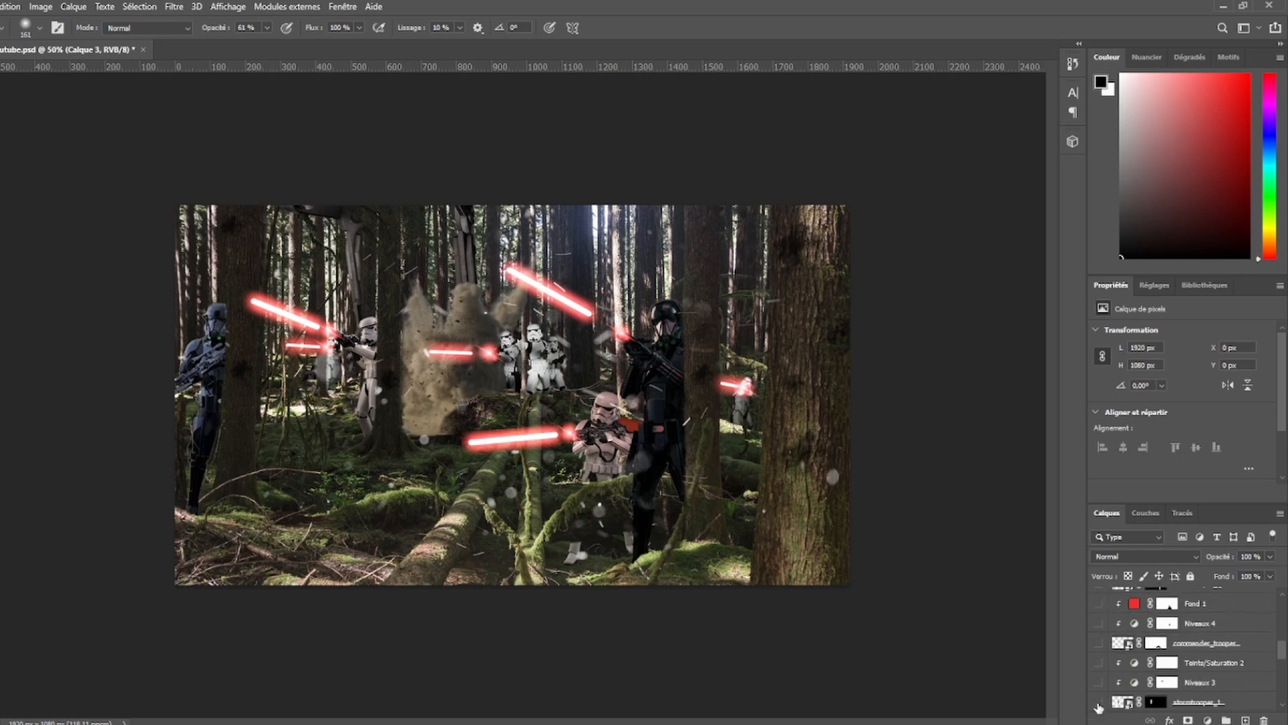
{"action": "scroll", "coordinate": [1124, 698], "scroll_direction": "up", "scroll_amount": 15}
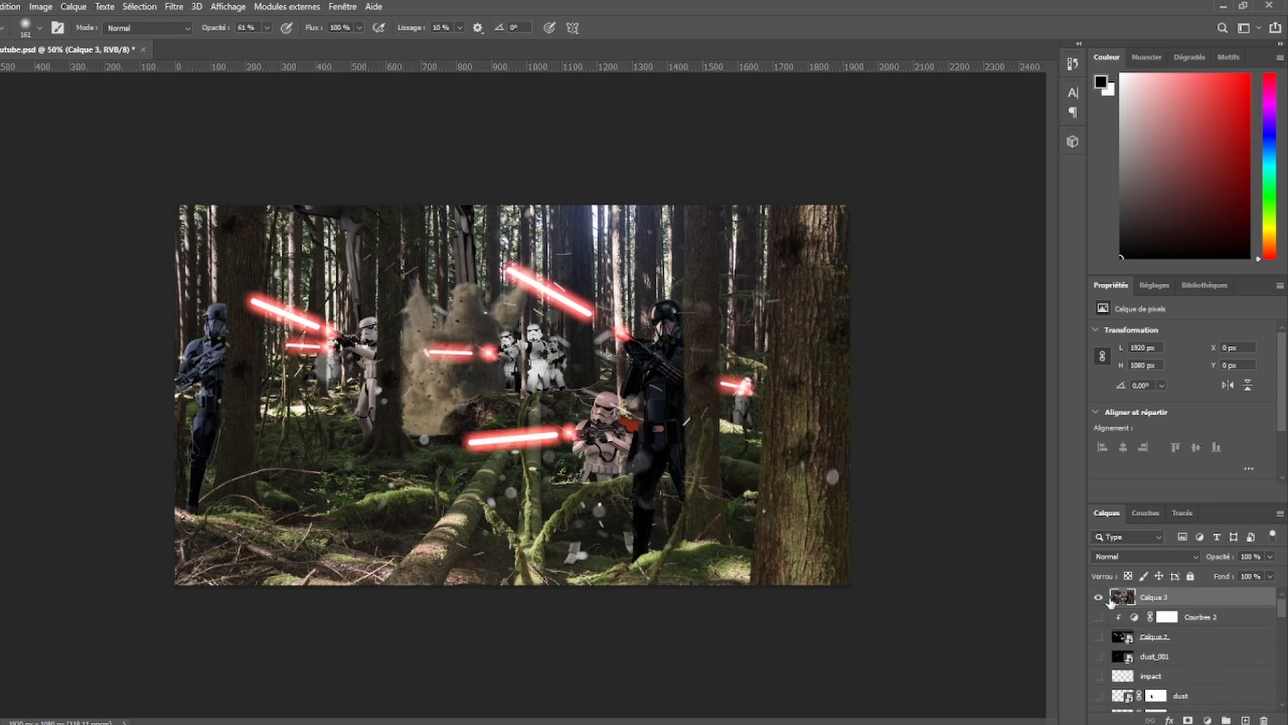
- Compare the image with and without the merged Calque 3 layer
{"action": "left_click", "coordinate": [1099, 598]}
{"action": "left_click", "coordinate": [1099, 597]}
{"action": "left_click", "coordinate": [1100, 598]}
{"action": "left_click", "coordinate": [1099, 597]}
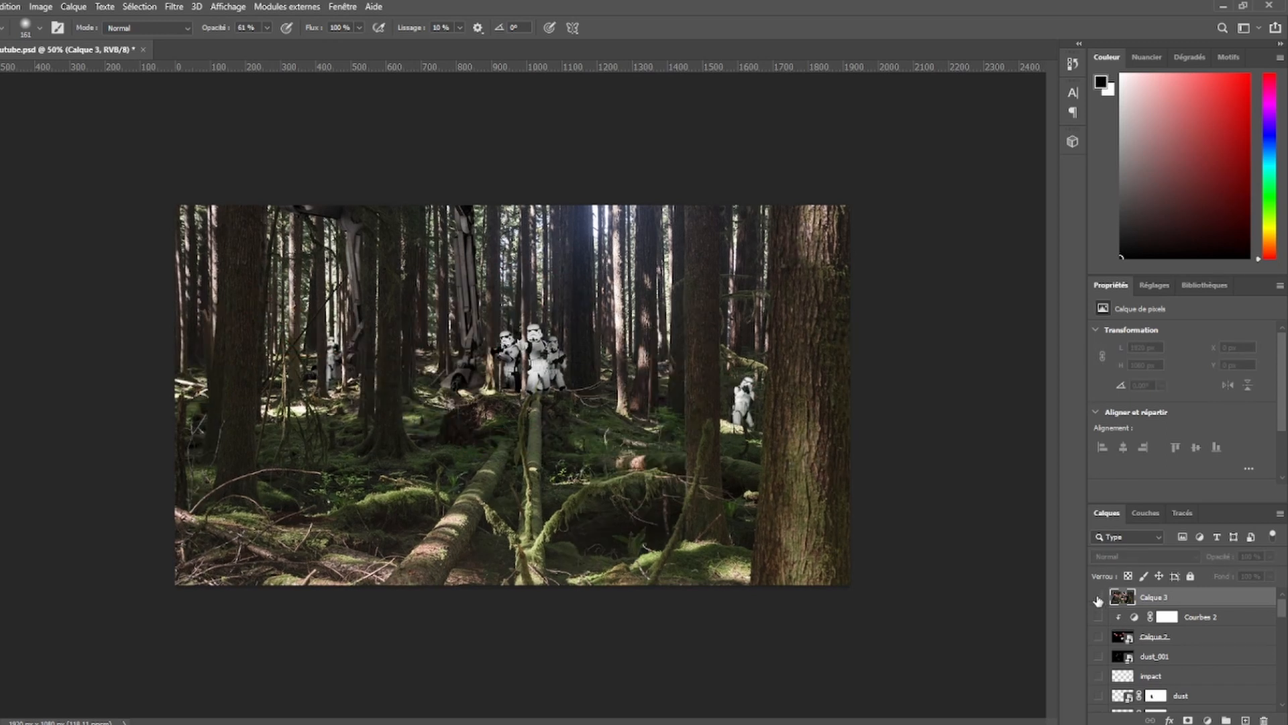
{"action": "left_click", "coordinate": [1100, 597]}
{"action": "left_click", "coordinate": [1099, 597]}
{"action": "left_click", "coordinate": [1099, 597]}
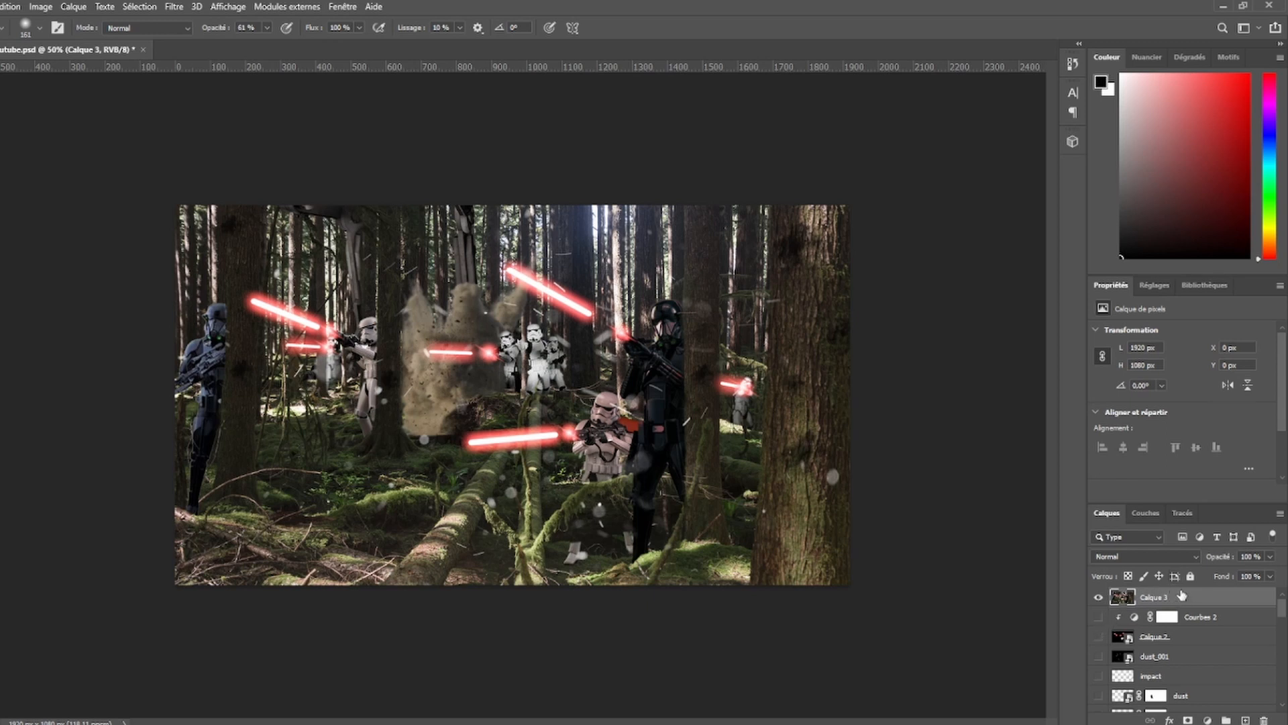
- Add a solid color fill layer above Calque 3 and give it a rust-brown color
{"action": "left_click", "coordinate": [1214, 473]}
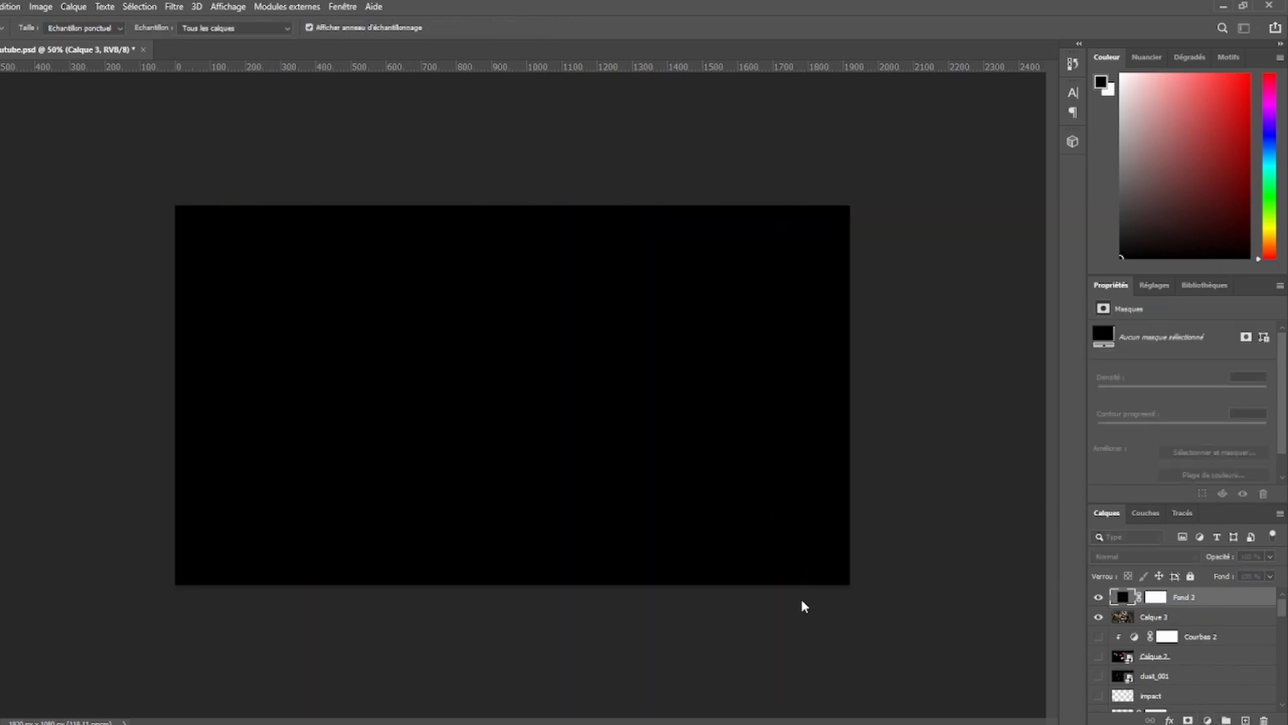
{"action": "left_click", "coordinate": [771, 529]}
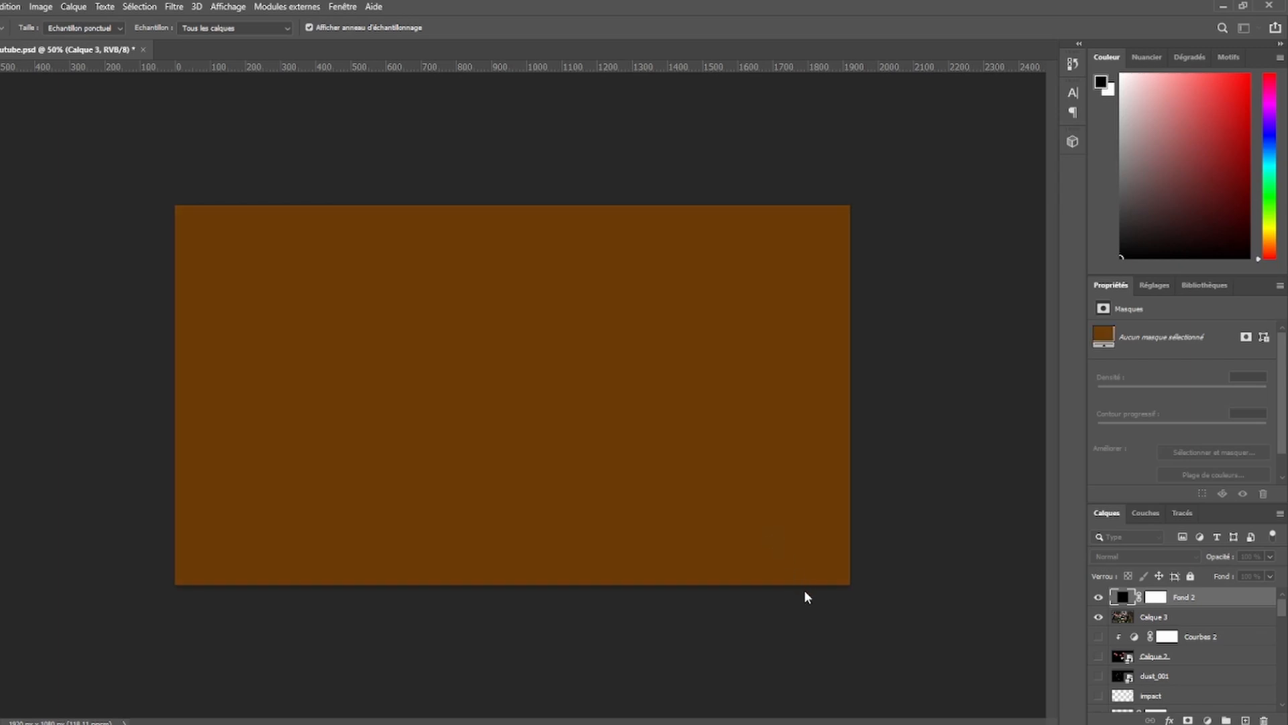
{"action": "left_click", "coordinate": [770, 535]}
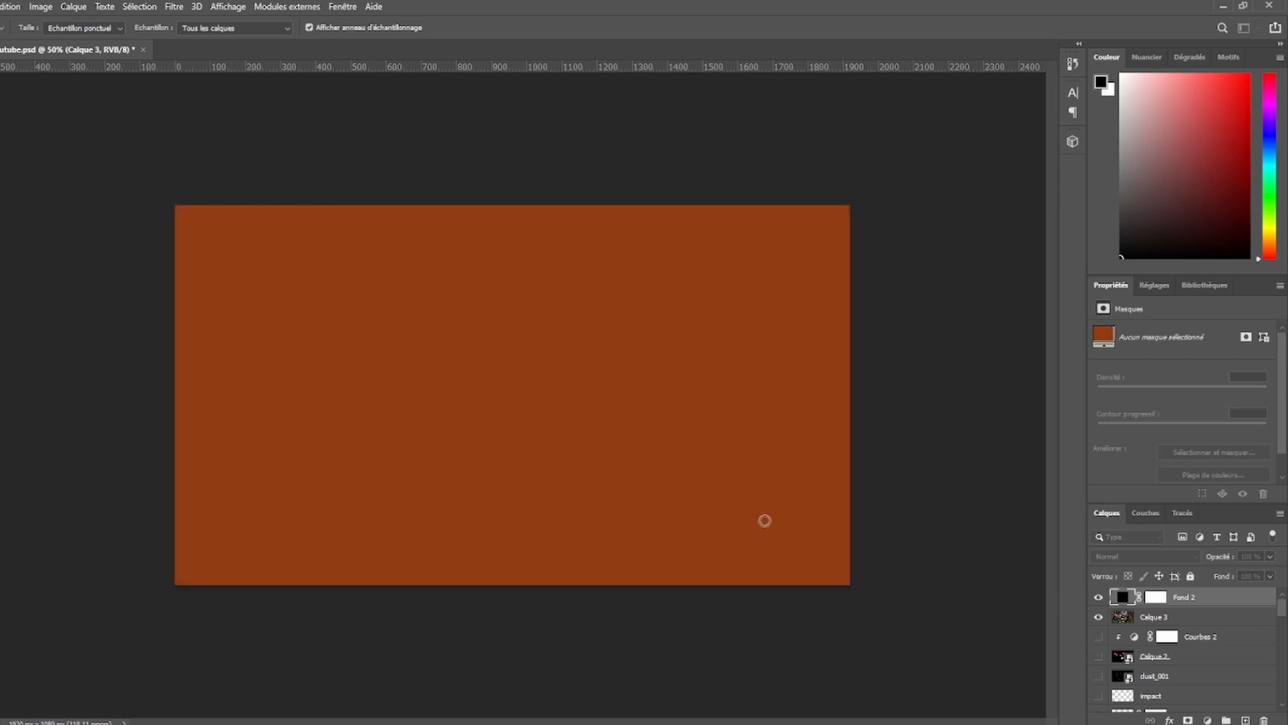
{"action": "left_click", "coordinate": [763, 525]}
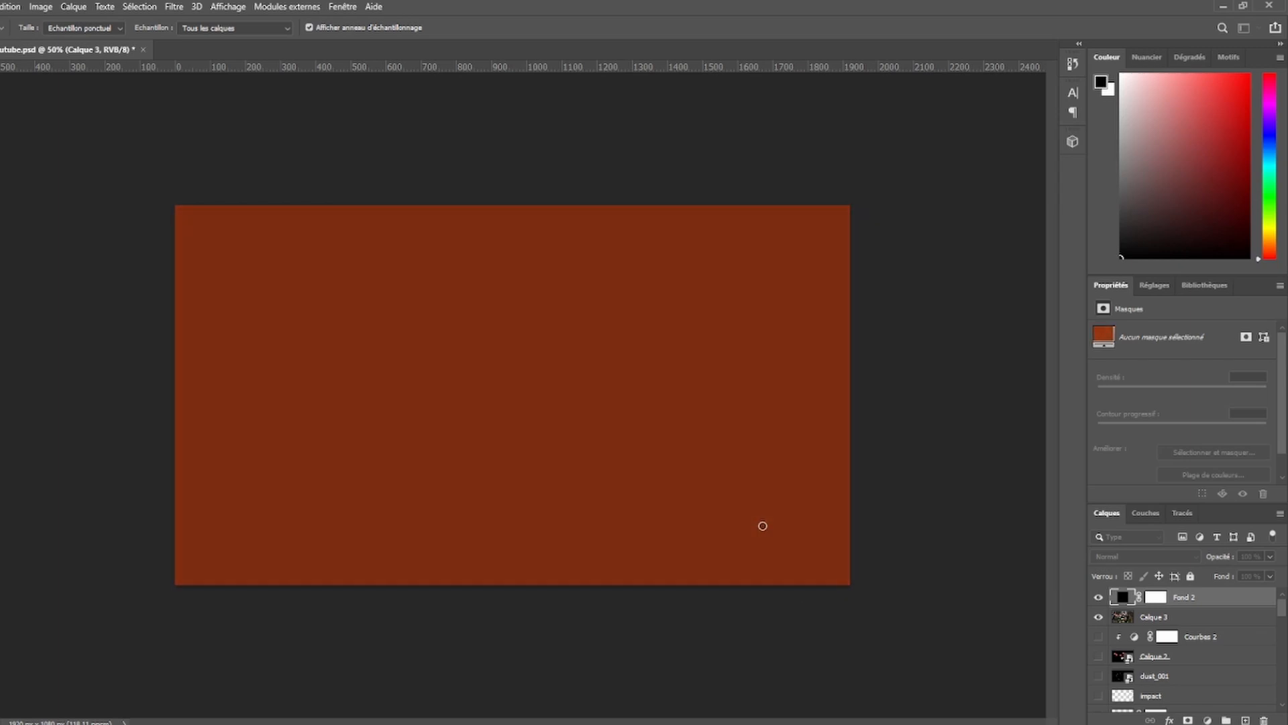
{"action": "left_click", "coordinate": [752, 509]}
{"action": "left_click", "coordinate": [739, 516]}
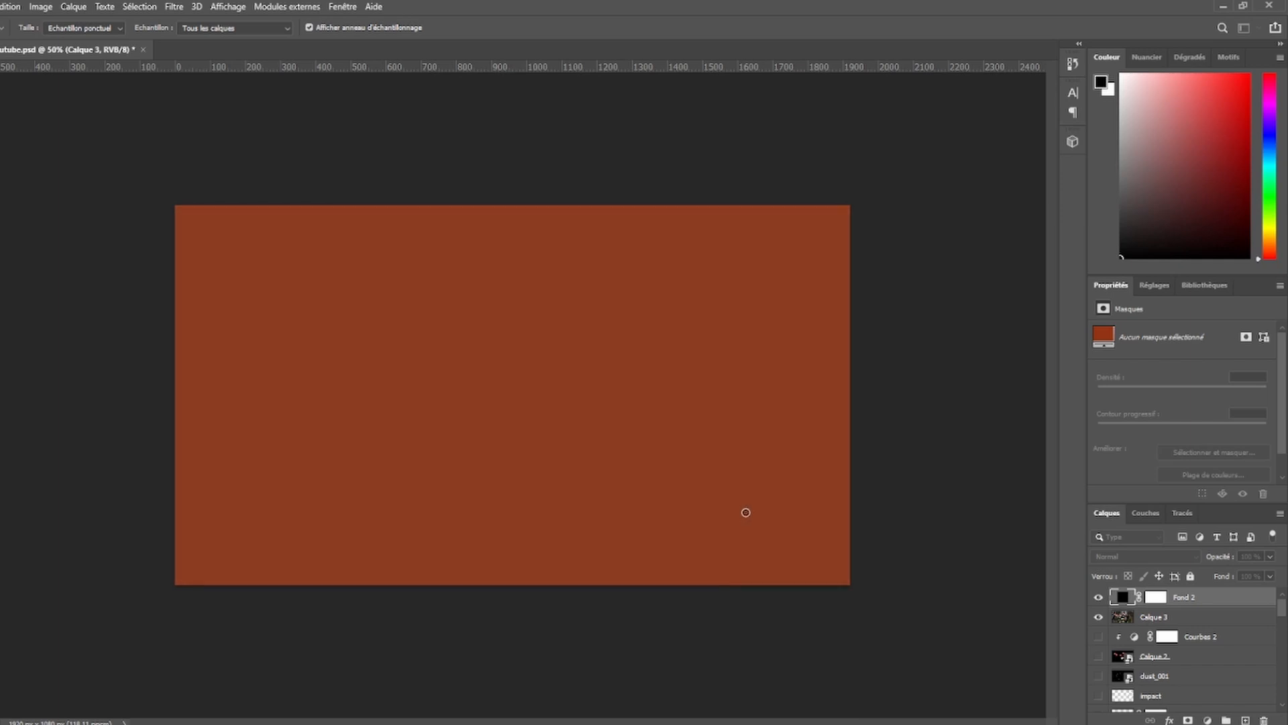
{"action": "left_click", "coordinate": [927, 420]}
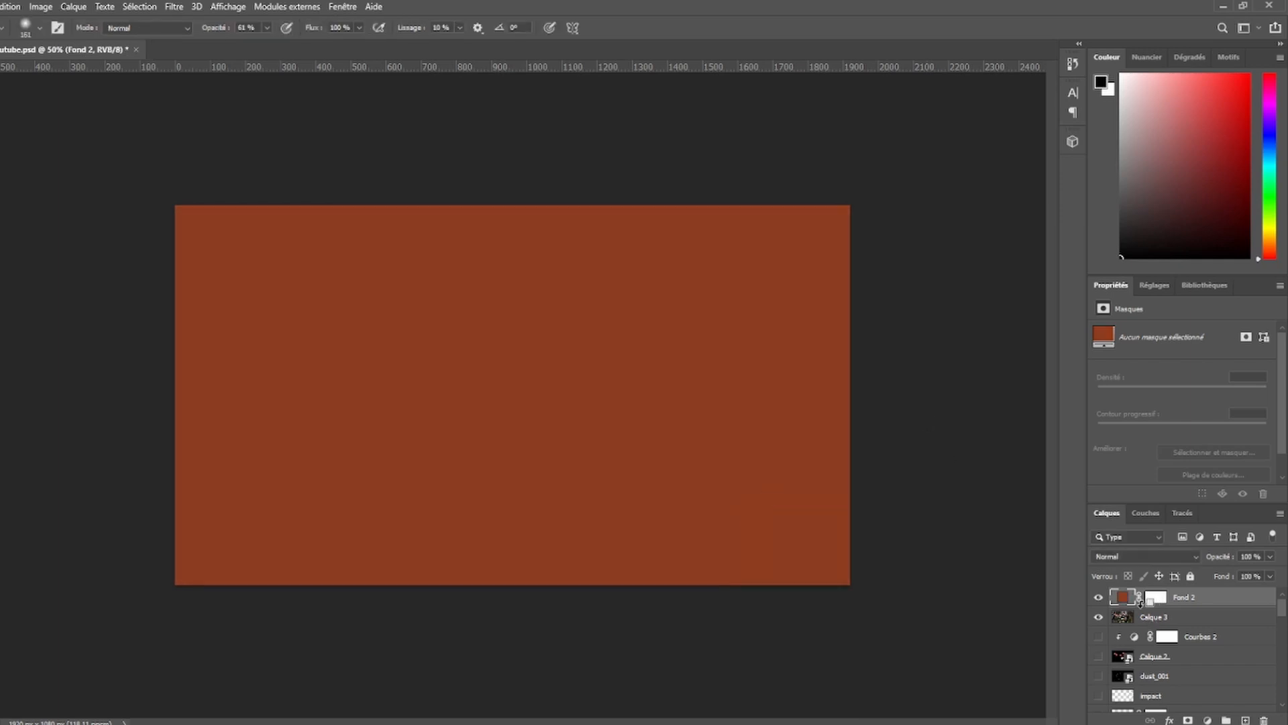
- Clip the Fond 2 fill to Calque 3 and preview blend modes such as Obscurcir and Superposition
{"action": "scroll", "coordinate": [1181, 556], "scroll_direction": "down", "scroll_amount": 2}
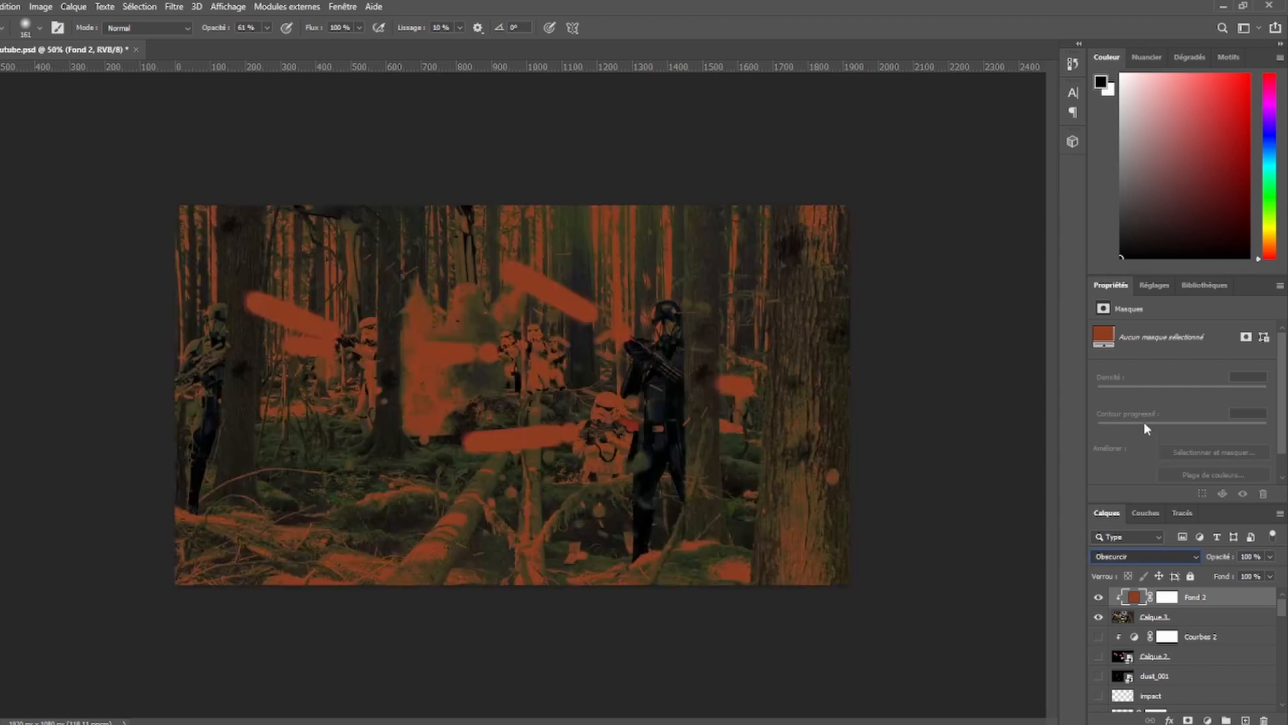
{"action": "key", "text": "Down"}
{"action": "key", "text": "Down"}
{"action": "key", "text": "Down"}
{"action": "key", "text": "Down"}
{"action": "key", "text": "Down"}
{"action": "key", "text": "Down"}
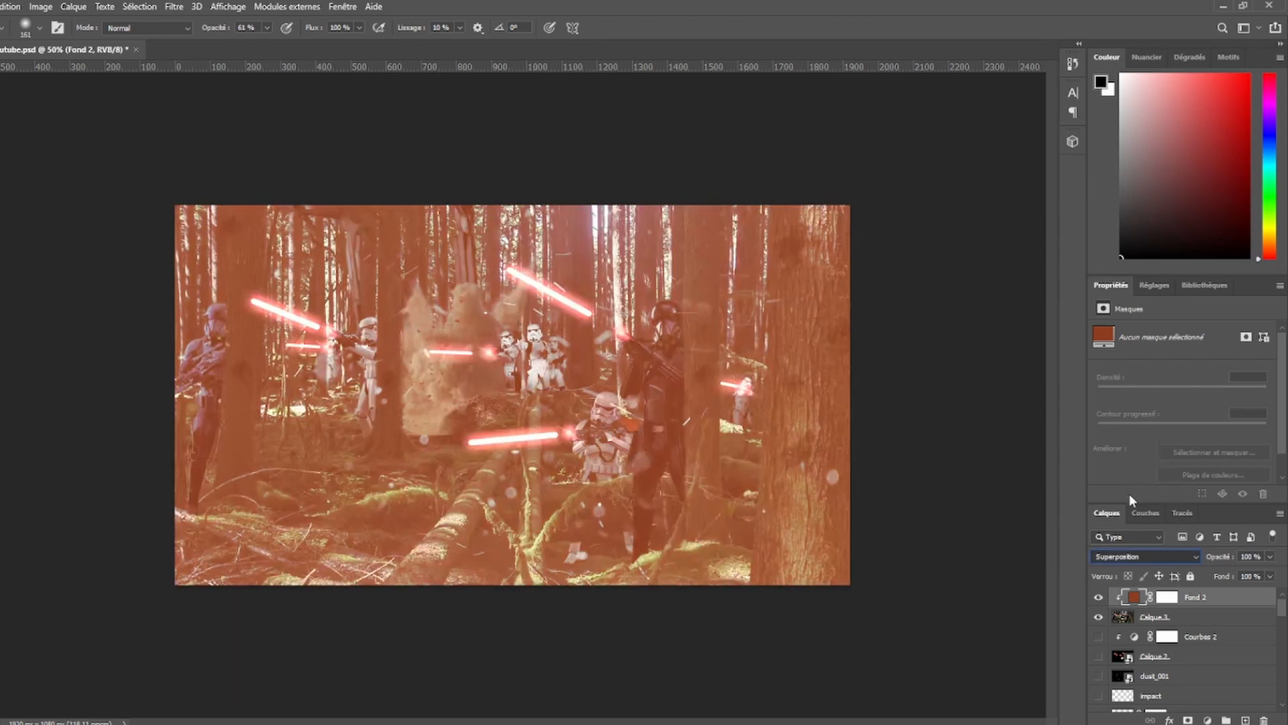
{"action": "key", "text": "Up"}
{"action": "key", "text": "Up"}
{"action": "key", "text": "Up"}
{"action": "key", "text": "Up"}
{"action": "key", "text": "Up"}
{"action": "key", "text": "Up"}
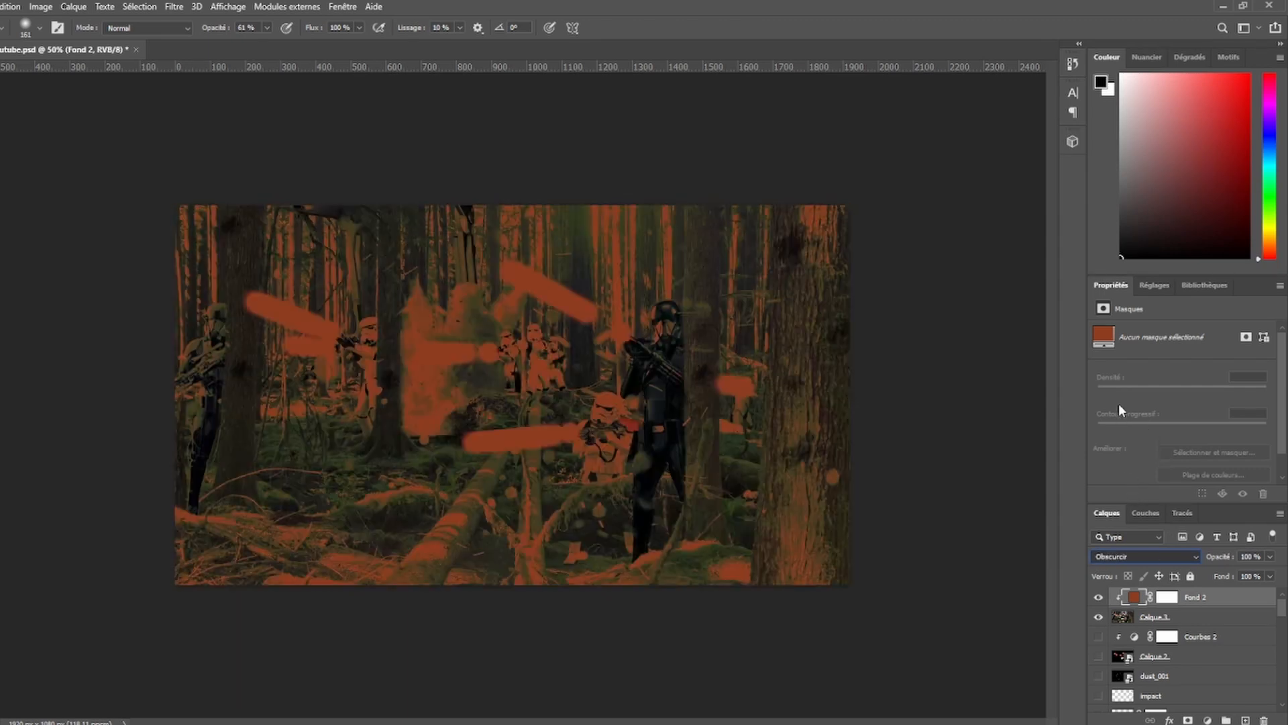
- Set the Fond 2 fill's blend mode to Densité couleur - and lower its opacity to 33%
{"action": "key", "text": "Down"}
{"action": "key", "text": "Down"}
{"action": "key", "text": "Down"}
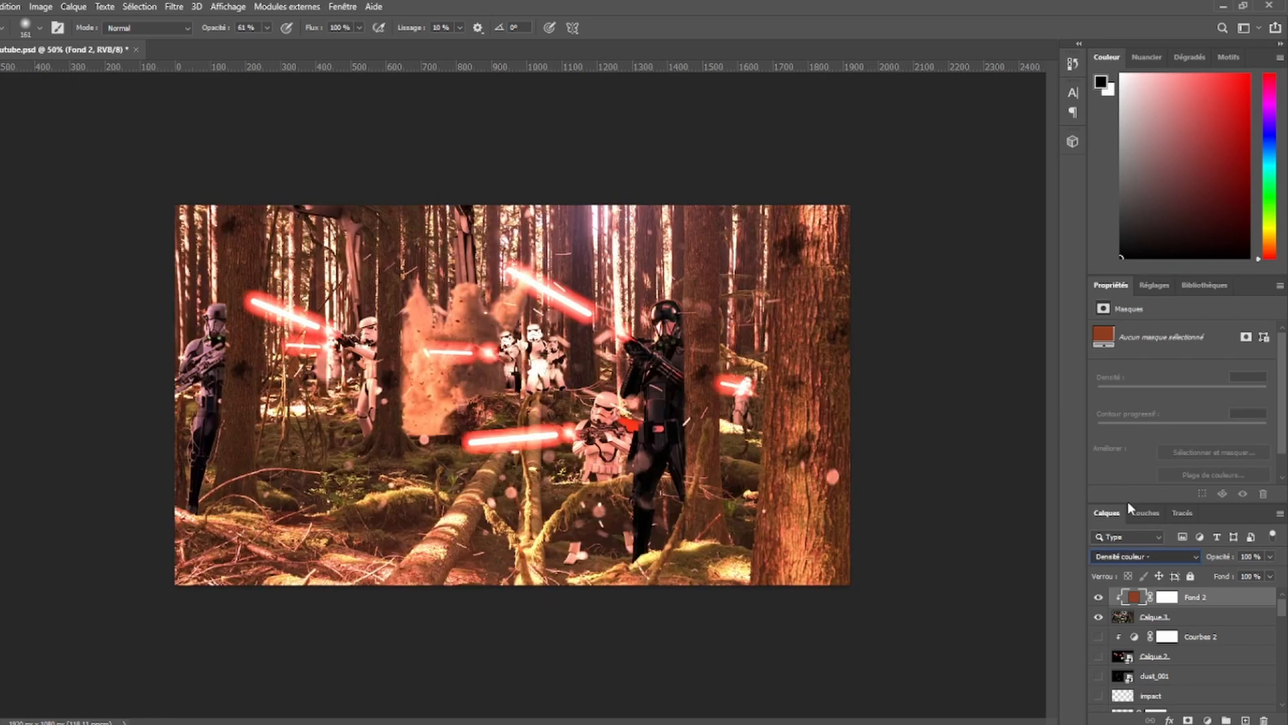
{"action": "key", "text": "Down"}
{"action": "key", "text": "Up"}
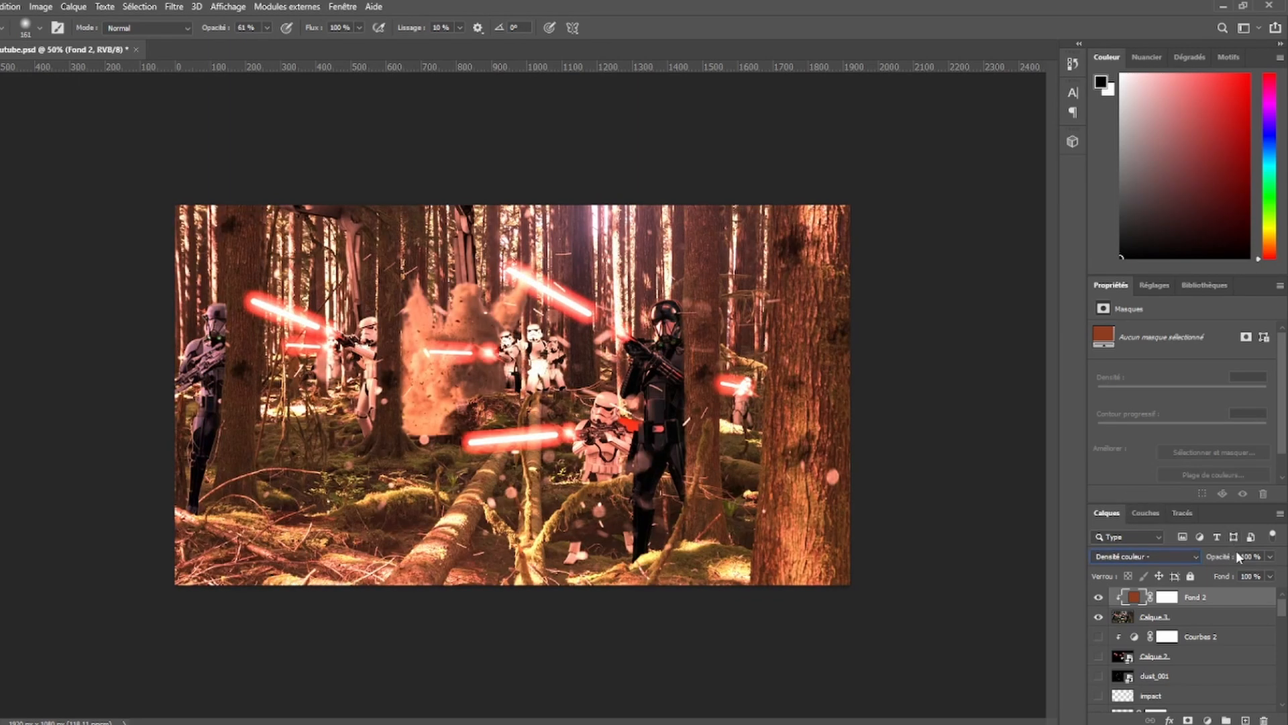
{"action": "left_click", "coordinate": [1270, 556]}
{"action": "left_click_drag", "start_coordinate": [1271, 573], "coordinate": [1230, 572]}
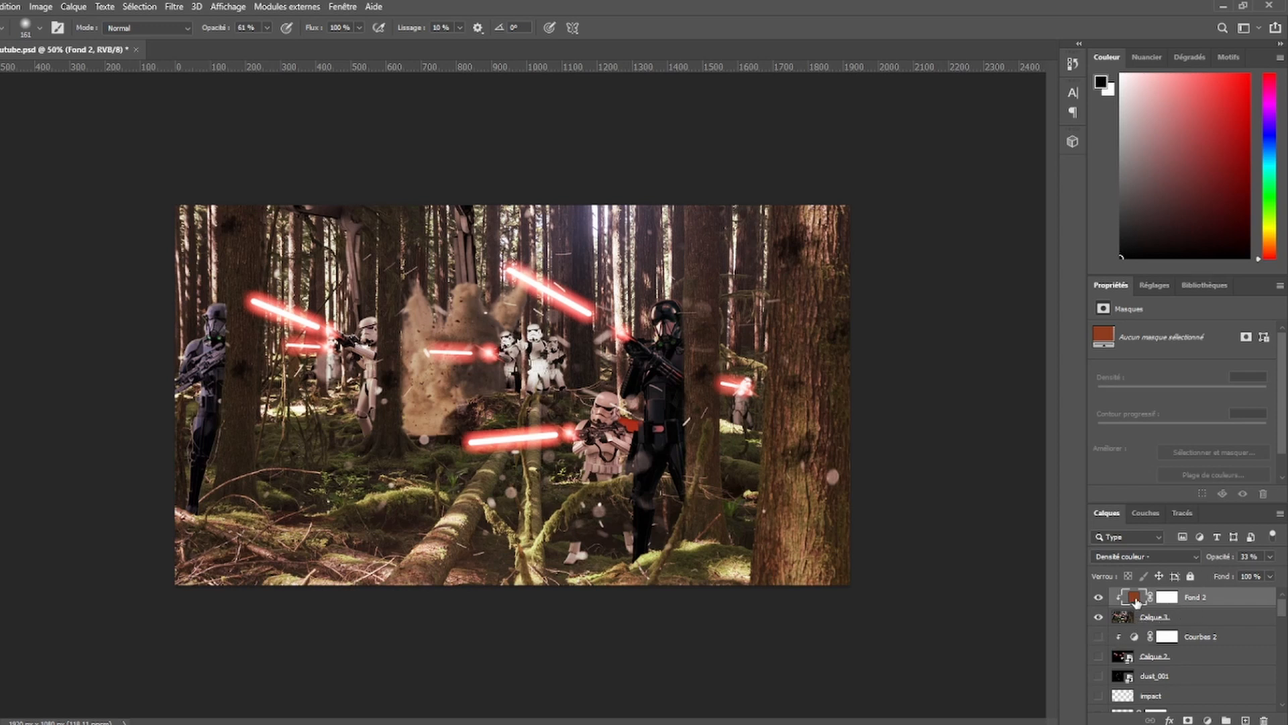
- Try blue, pinkish-red and yellow tints as the Fond 2 fill color, and cancel the color change
{"action": "key", "text": "i"}
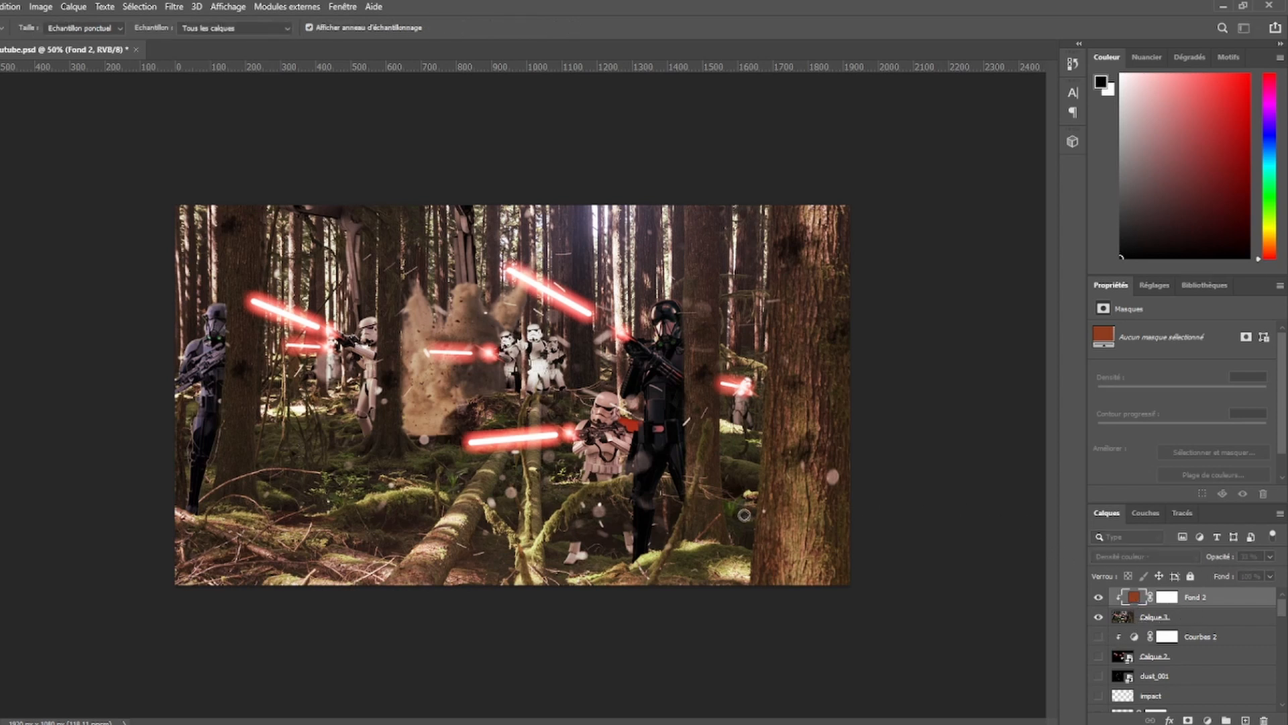
{"action": "left_click_drag", "start_coordinate": [799, 526], "coordinate": [691, 508]}
{"action": "left_click", "coordinate": [691, 508]}
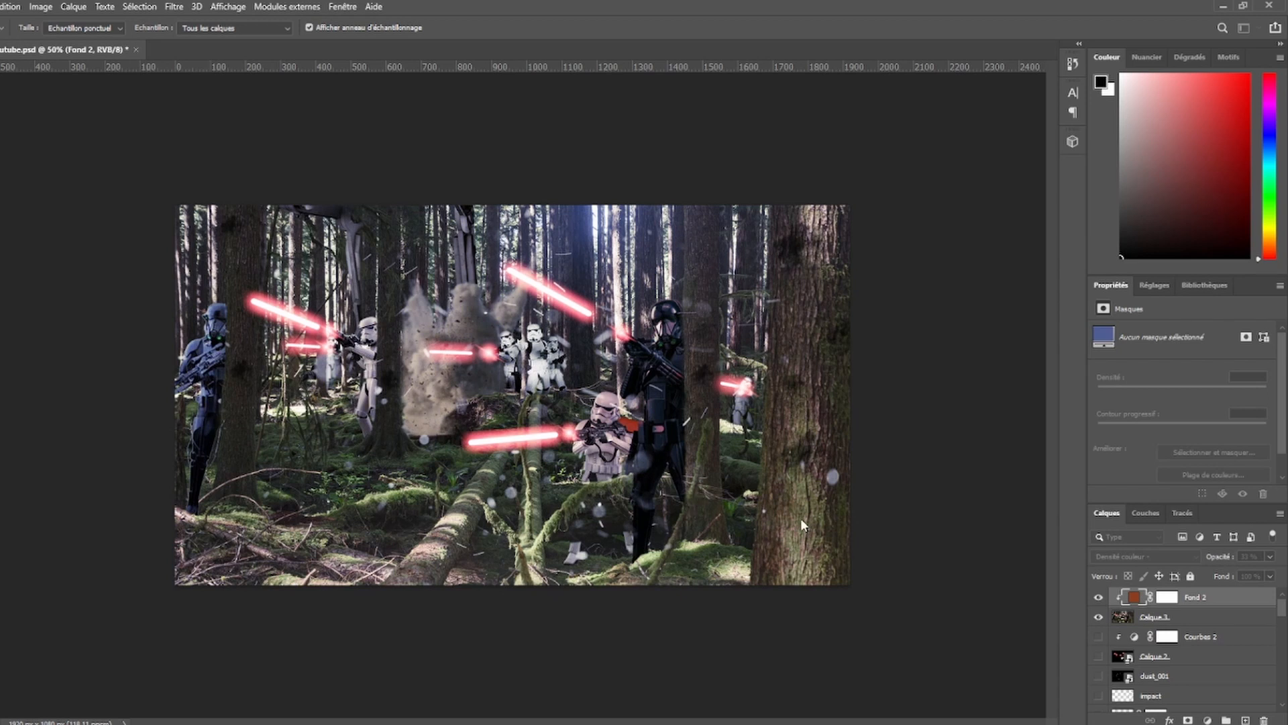
{"action": "left_click_drag", "start_coordinate": [800, 519], "coordinate": [698, 492]}
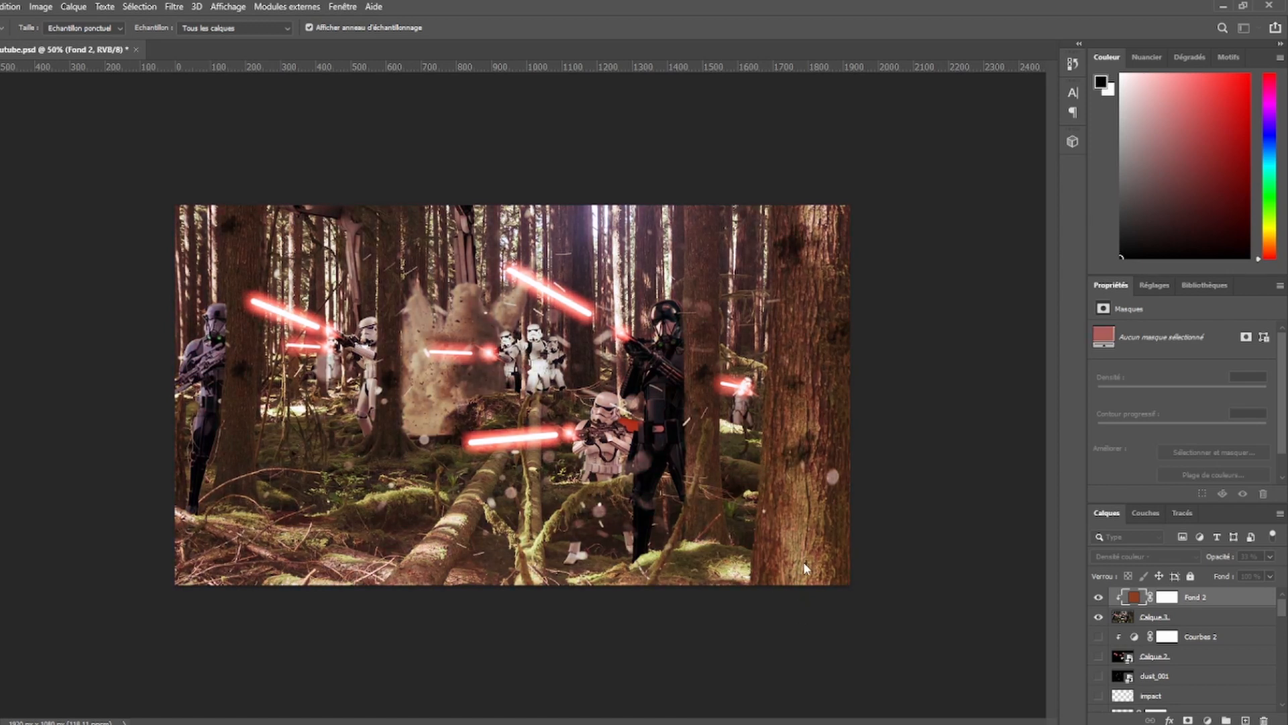
{"action": "key", "text": "Escape"}
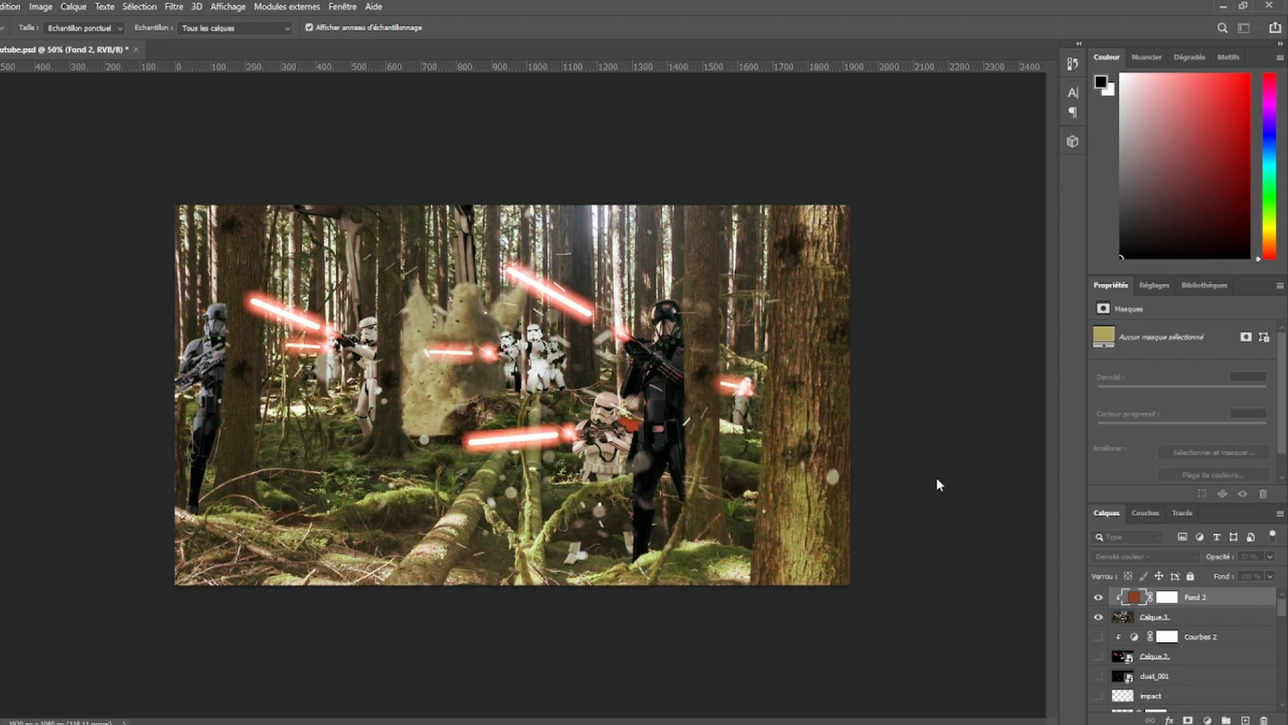
{"action": "left_click", "coordinate": [946, 450]}
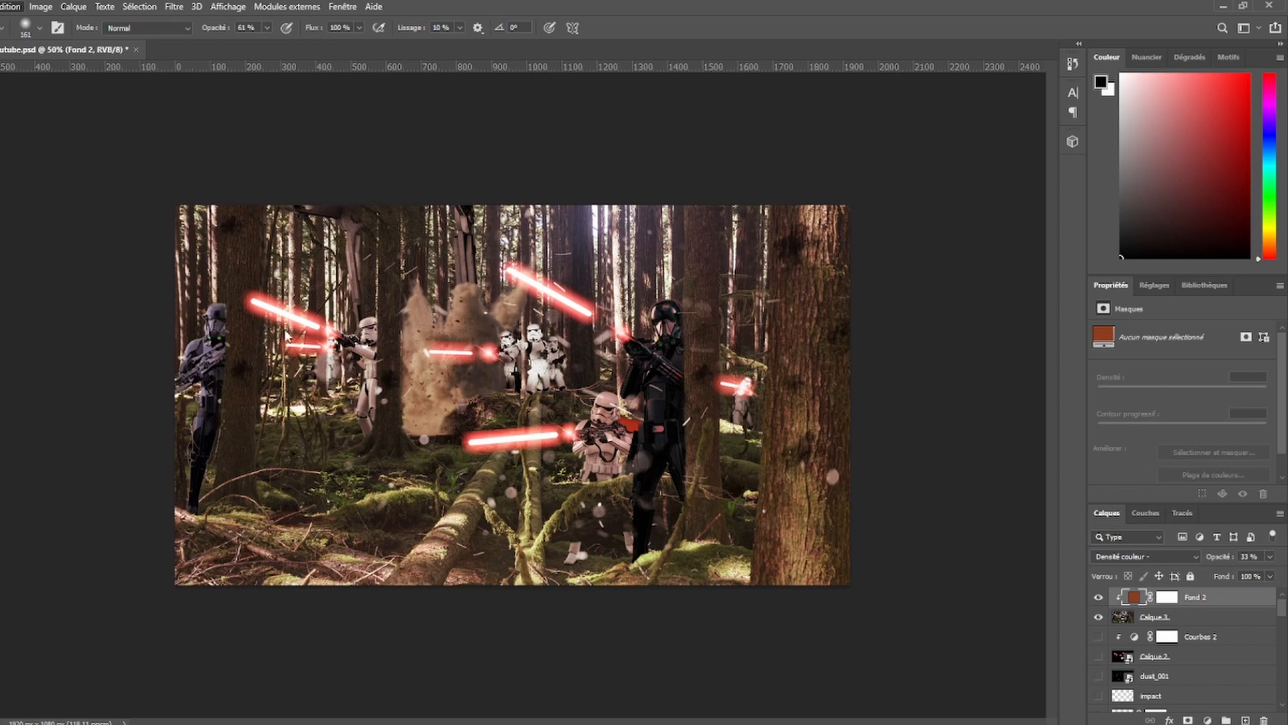
- Switch to the Brush tool and choose a light cyan foreground color with the on-canvas color wheel
{"action": "key", "text": "i"}
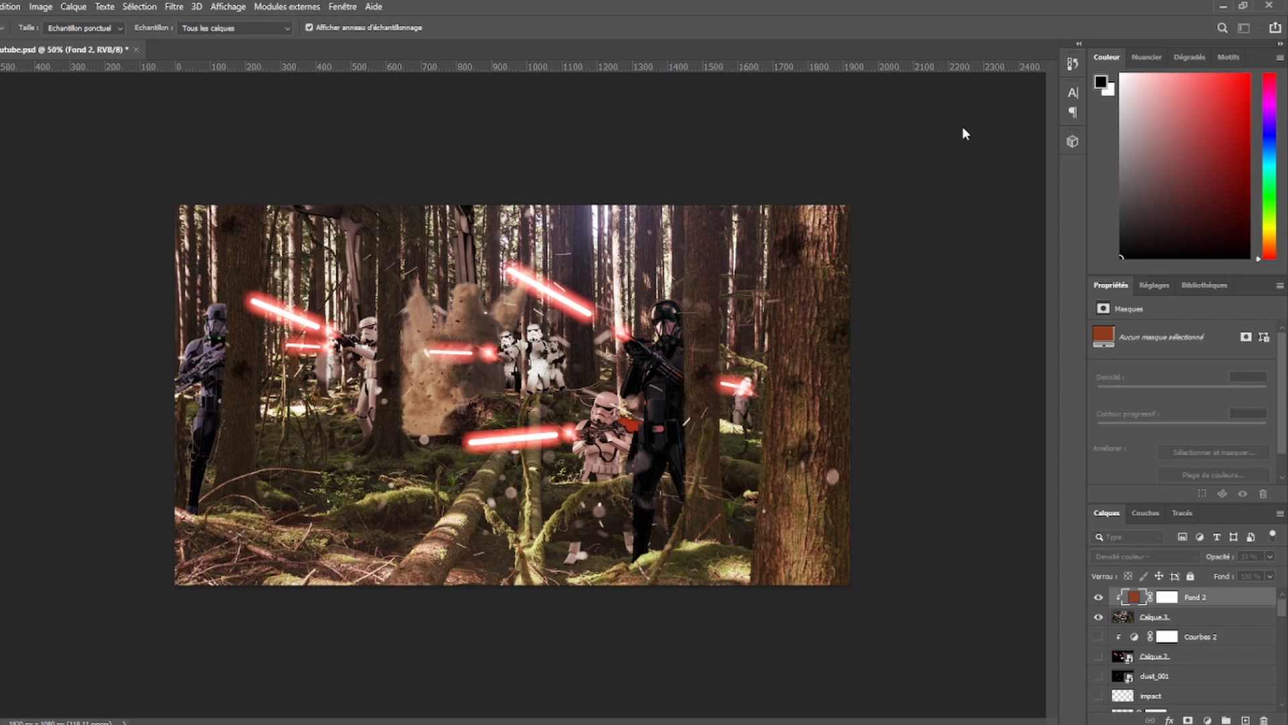
{"action": "key", "text": "b"}
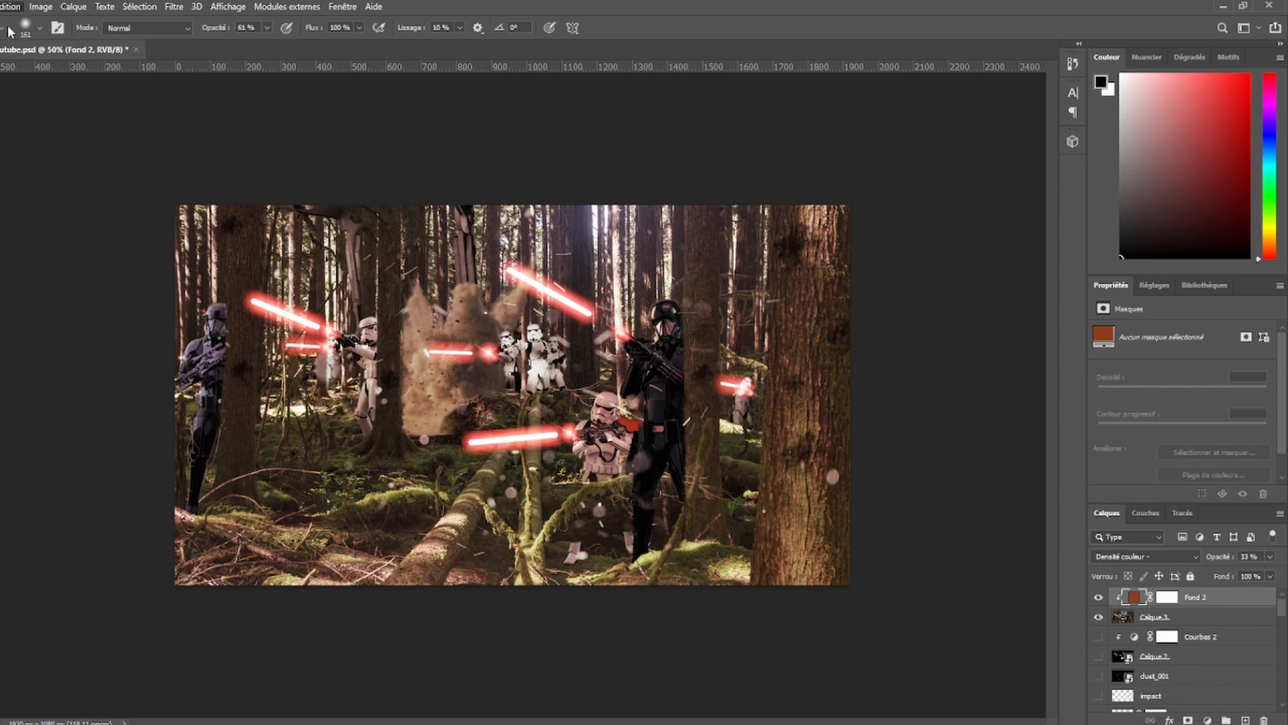
{"action": "key", "text": "space"}
{"action": "right_click", "coordinate": [554, 444], "text": "alt+shift"}
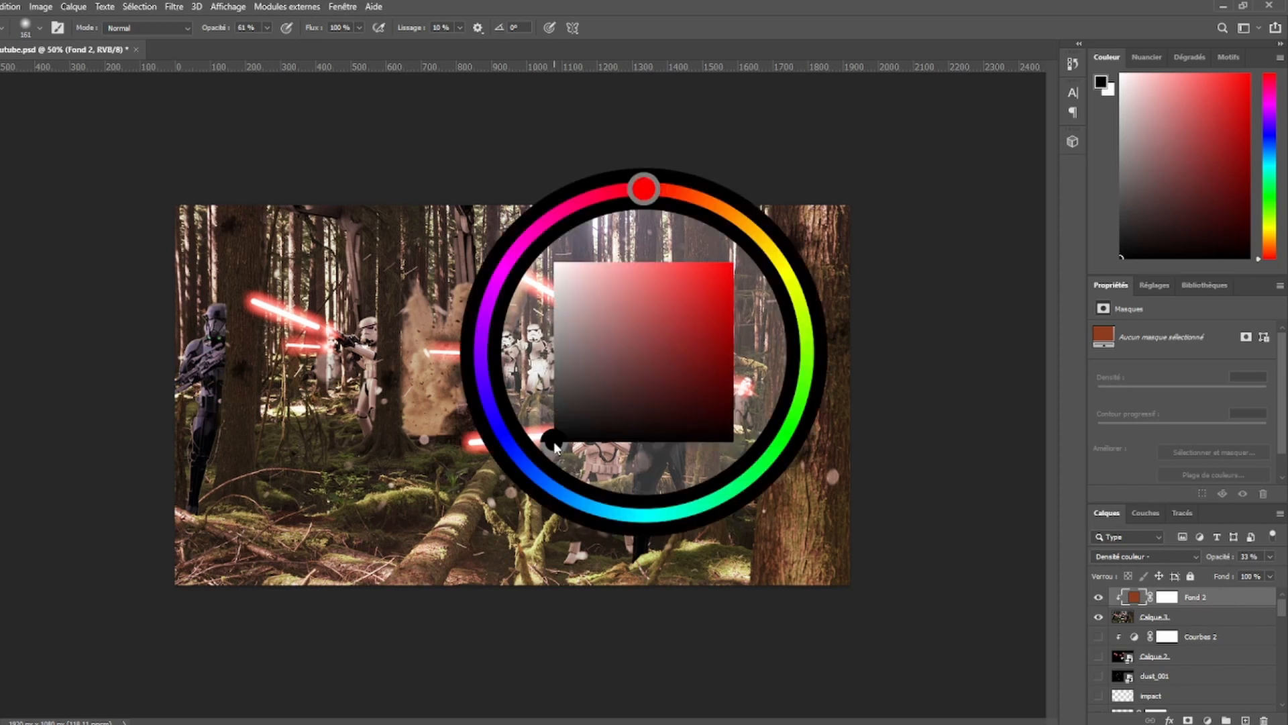
{"action": "mouse_move", "coordinate": [554, 445]}
{"action": "left_mouse_down"}
{"action": "mouse_move", "coordinate": [608, 369]}
{"action": "mouse_move", "coordinate": [569, 427]}
{"action": "mouse_move", "coordinate": [650, 267]}
{"action": "mouse_move", "coordinate": [644, 190]}
{"action": "mouse_move", "coordinate": [658, 425]}
{"action": "mouse_move", "coordinate": [647, 440]}
{"action": "mouse_move", "coordinate": [658, 291]}
{"action": "mouse_move", "coordinate": [642, 514]}
{"action": "mouse_move", "coordinate": [647, 295]}
{"action": "mouse_move", "coordinate": [626, 422]}
{"action": "mouse_move", "coordinate": [640, 280]}
{"action": "left_mouse_up"}
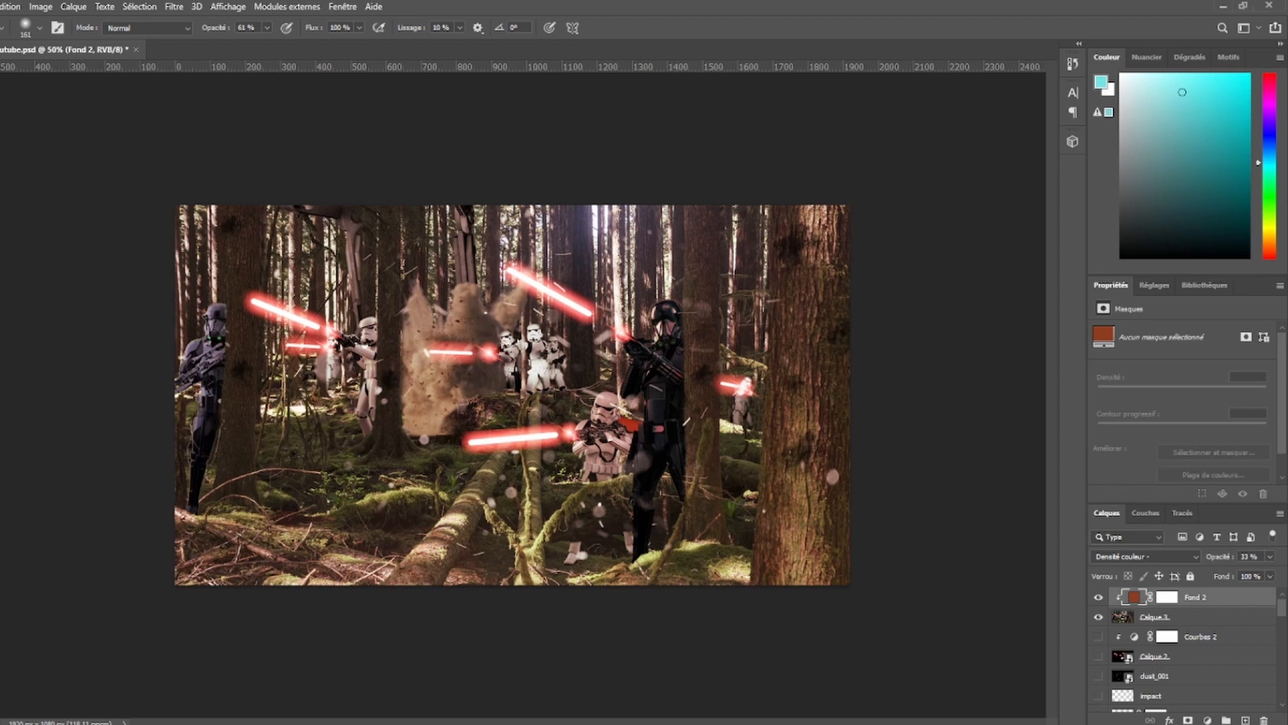
- Try green, blue and black as the Fond 2 fill color, and cancel the color change
{"action": "key", "text": "i"}
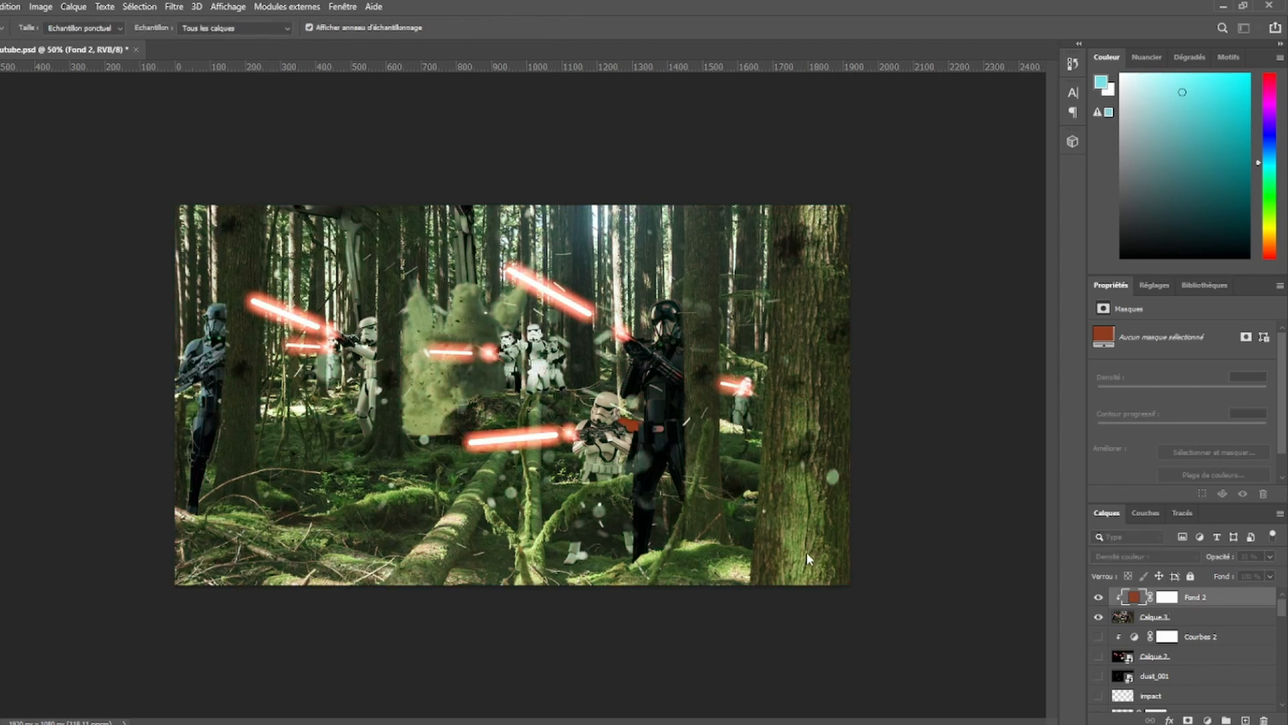
{"action": "left_click_drag", "start_coordinate": [761, 516], "coordinate": [692, 477]}
{"action": "left_click_drag", "start_coordinate": [808, 520], "coordinate": [806, 515]}
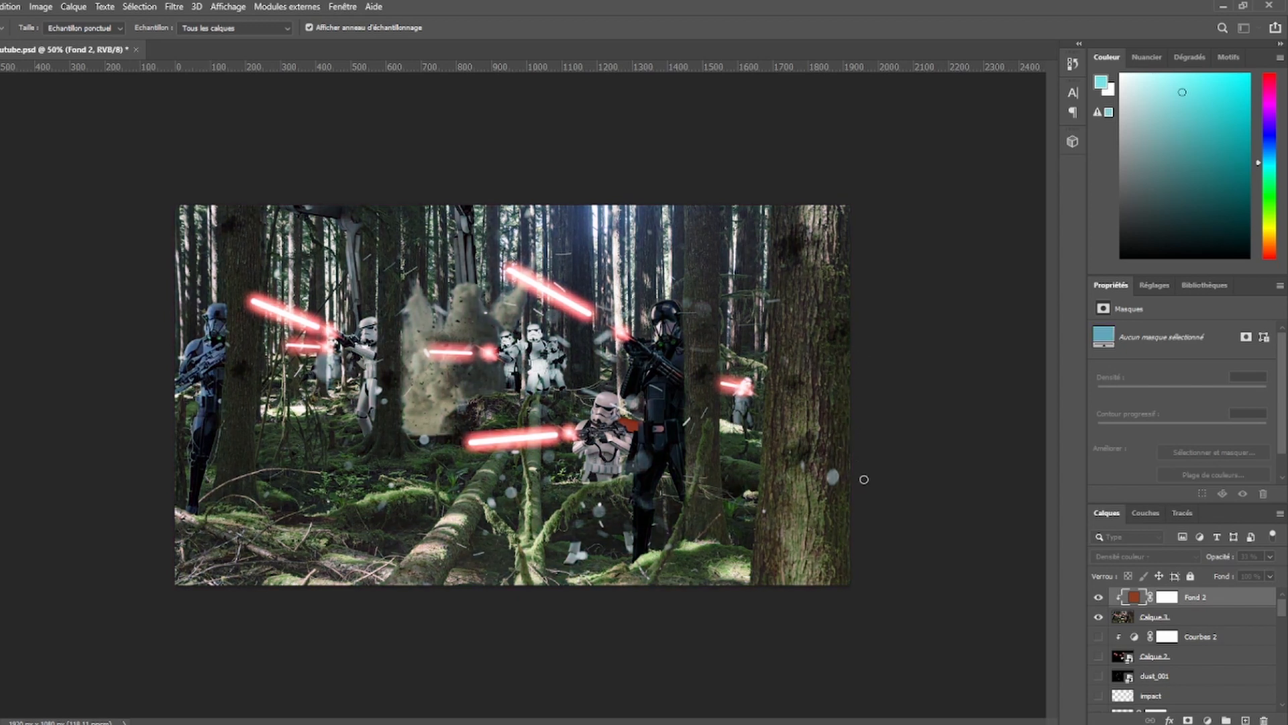
{"action": "left_click_drag", "start_coordinate": [859, 435], "coordinate": [908, 525]}
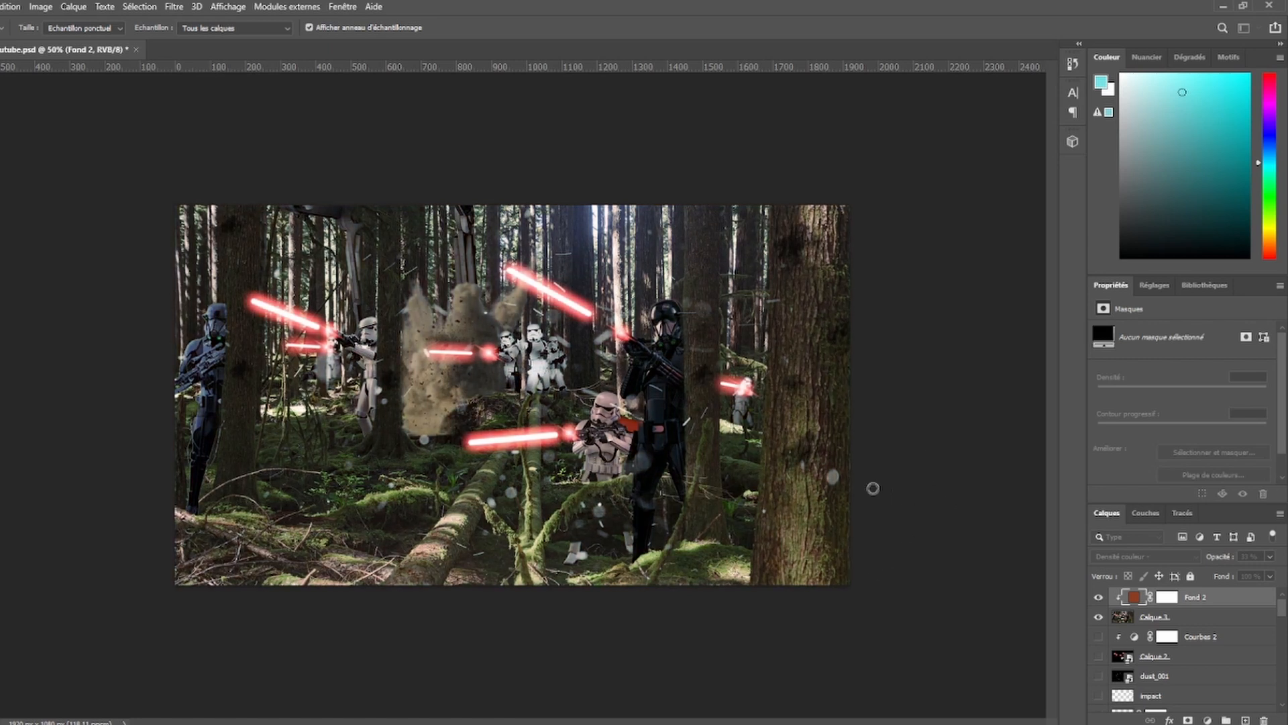
{"action": "mouse_move", "coordinate": [872, 490]}
{"action": "left_mouse_down"}
{"action": "mouse_move", "coordinate": [875, 503]}
{"action": "mouse_move", "coordinate": [872, 489]}
{"action": "left_mouse_up"}
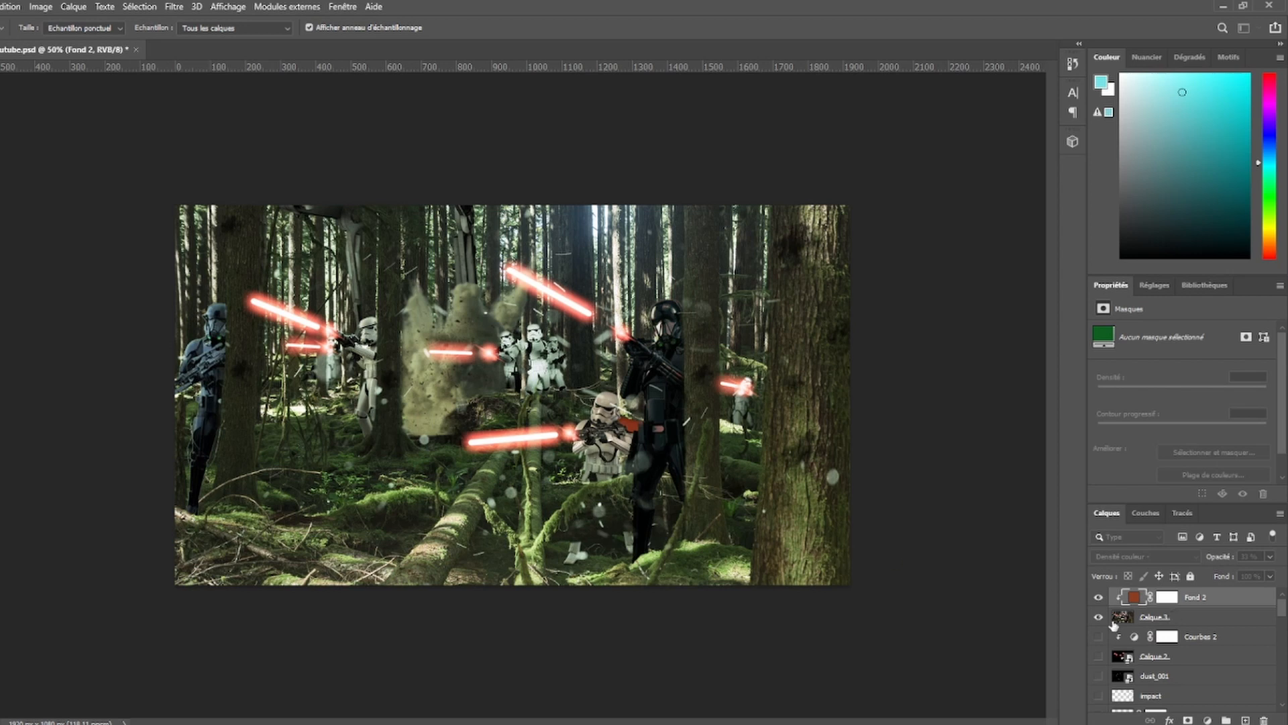
{"action": "left_click", "coordinate": [1245, 622]}
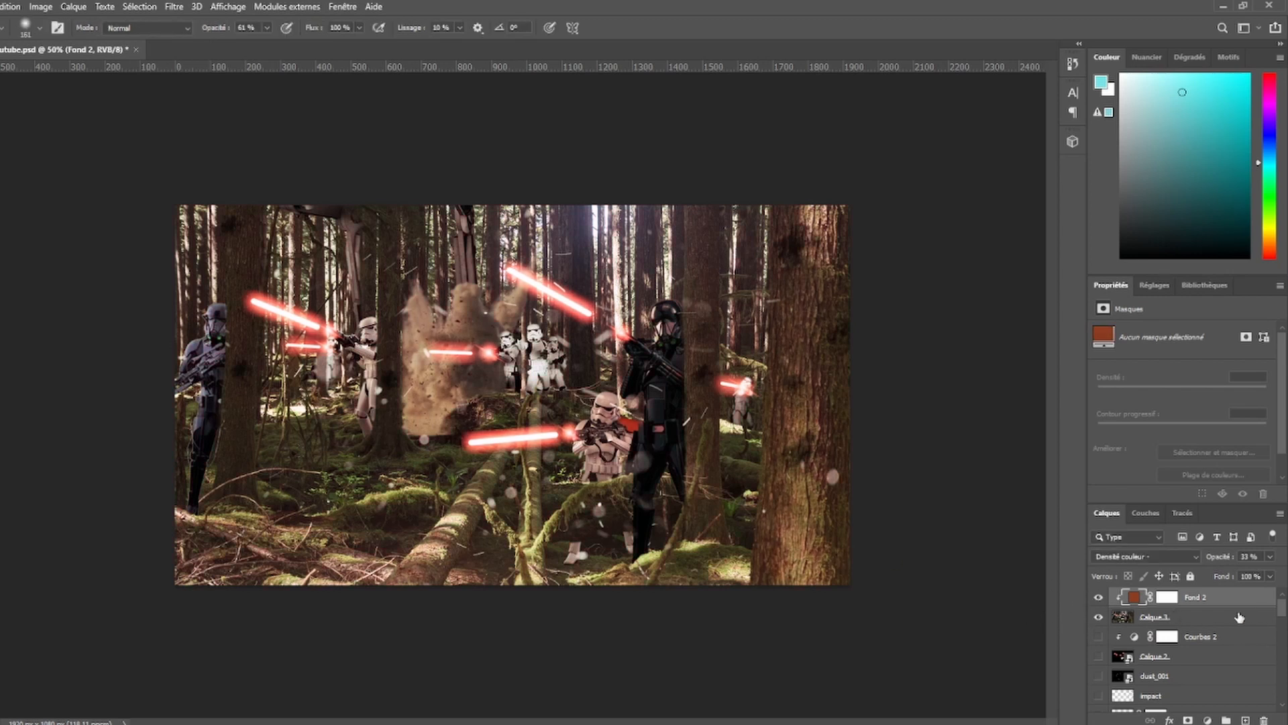
- Delete the Fond 2 fill and Calque 3 layers, then show Courbes 2, Calque 2, dust_001, dust and impact again
{"action": "left_click", "coordinate": [1218, 620], "text": "shift"}
{"action": "key", "text": "Delete"}
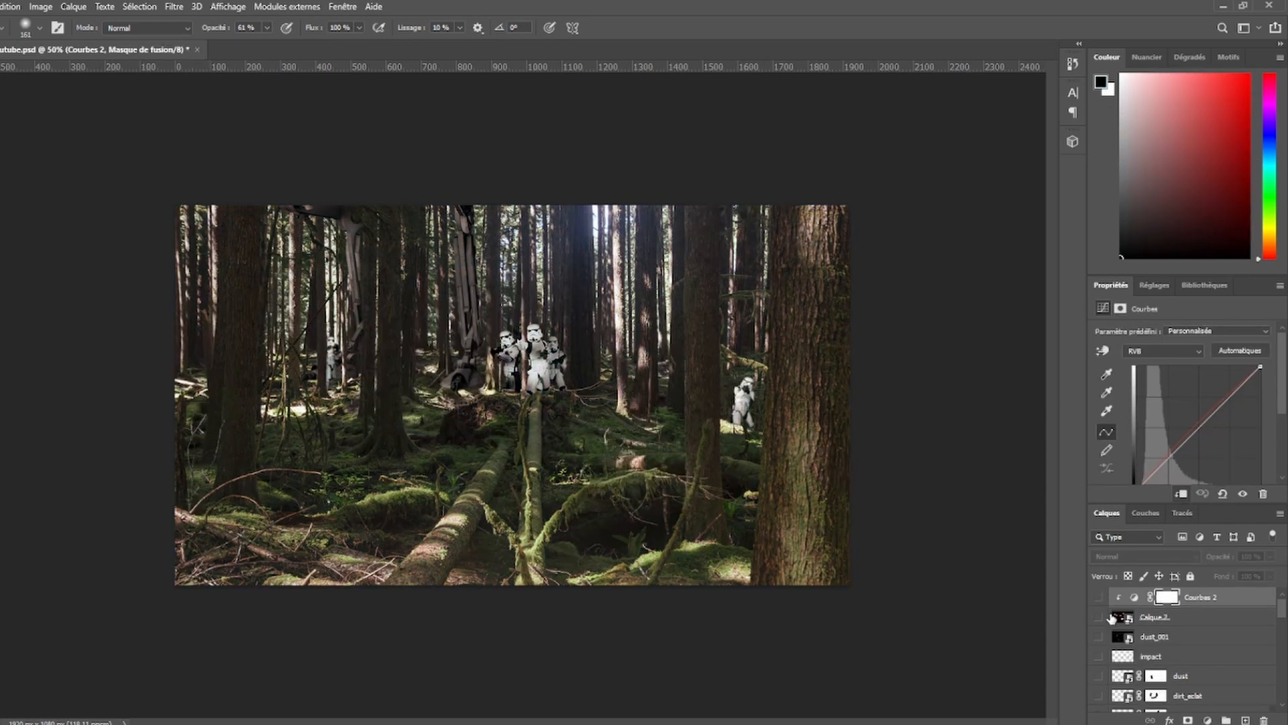
{"action": "left_click", "coordinate": [1098, 596]}
{"action": "left_click", "coordinate": [1098, 616]}
{"action": "left_click", "coordinate": [1099, 638]}
{"action": "left_click", "coordinate": [1102, 676]}
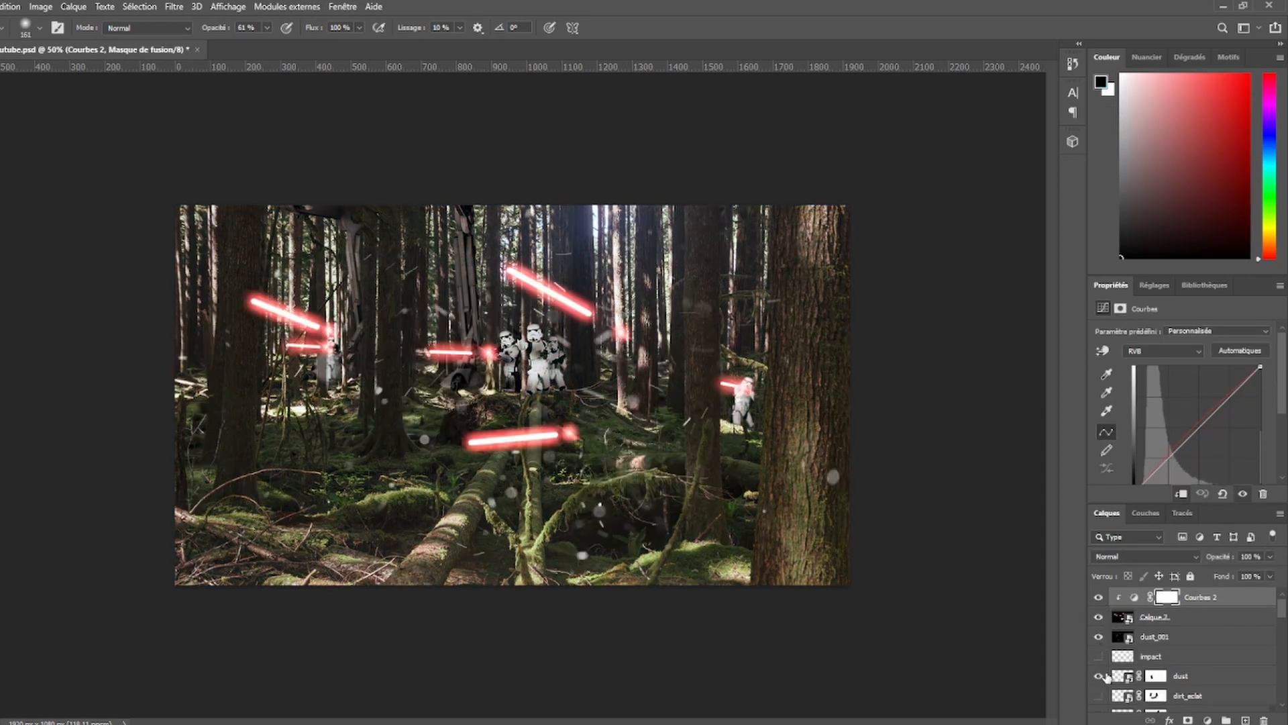
{"action": "left_click", "coordinate": [1101, 657]}
- Make the dirt_eclat, explosion and deathtrooper_left layers visible again, together with the Niveaux 6 adjustment
{"action": "scroll", "coordinate": [1102, 660], "scroll_direction": "down", "scroll_amount": 2}
{"action": "left_click", "coordinate": [1102, 659]}
{"action": "scroll", "coordinate": [1102, 663], "scroll_direction": "down", "scroll_amount": 3}
{"action": "left_click", "coordinate": [1099, 616]}
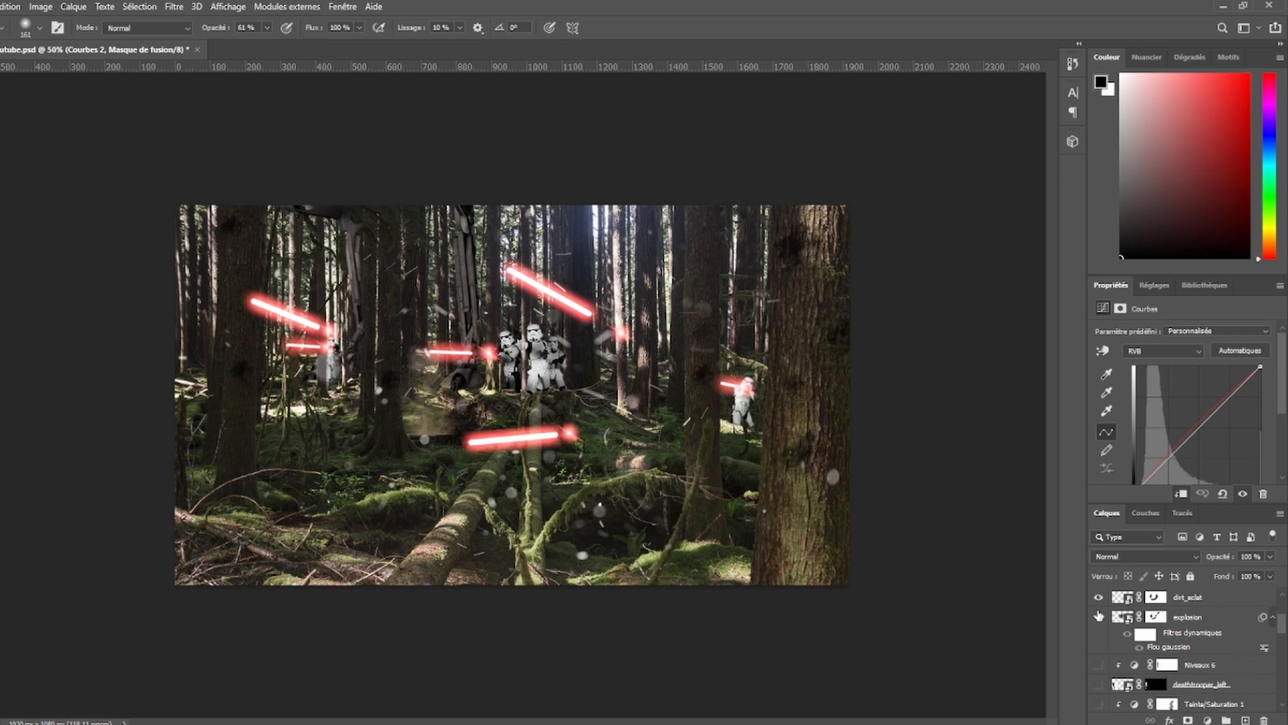
{"action": "left_click", "coordinate": [1102, 682]}
{"action": "left_click", "coordinate": [1100, 665]}
{"action": "left_click", "coordinate": [1101, 685]}
{"action": "left_click", "coordinate": [1100, 687]}
{"action": "left_click", "coordinate": [1101, 686]}
{"action": "scroll", "coordinate": [1101, 671], "scroll_direction": "down", "scroll_amount": 3}
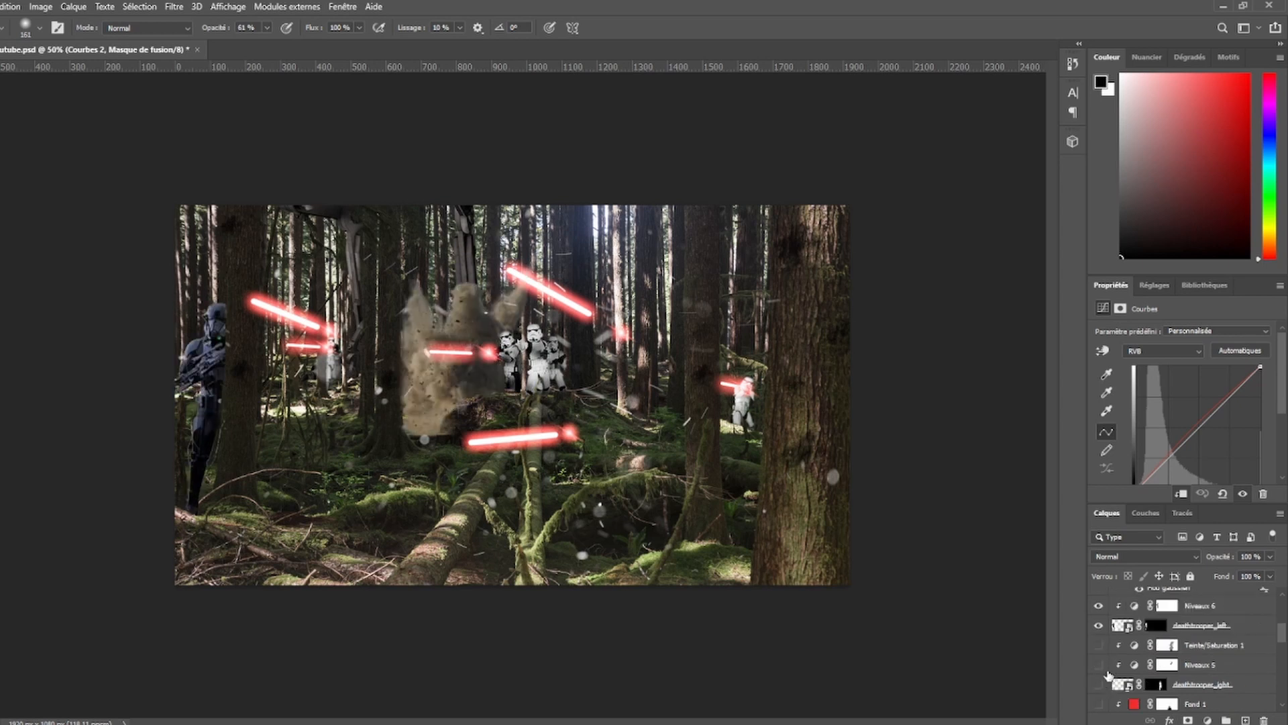
- Show the right deathtrooper and commander trooper layers again with their clipped Teinte/Saturation 1, Niveaux 5, Fond 1 and Niveaux 4 layers
{"action": "left_click", "coordinate": [1100, 685]}
{"action": "left_click", "coordinate": [1100, 685]}
{"action": "left_click", "coordinate": [1101, 686]}
{"action": "scroll", "coordinate": [1101, 687], "scroll_direction": "down", "scroll_amount": 3}
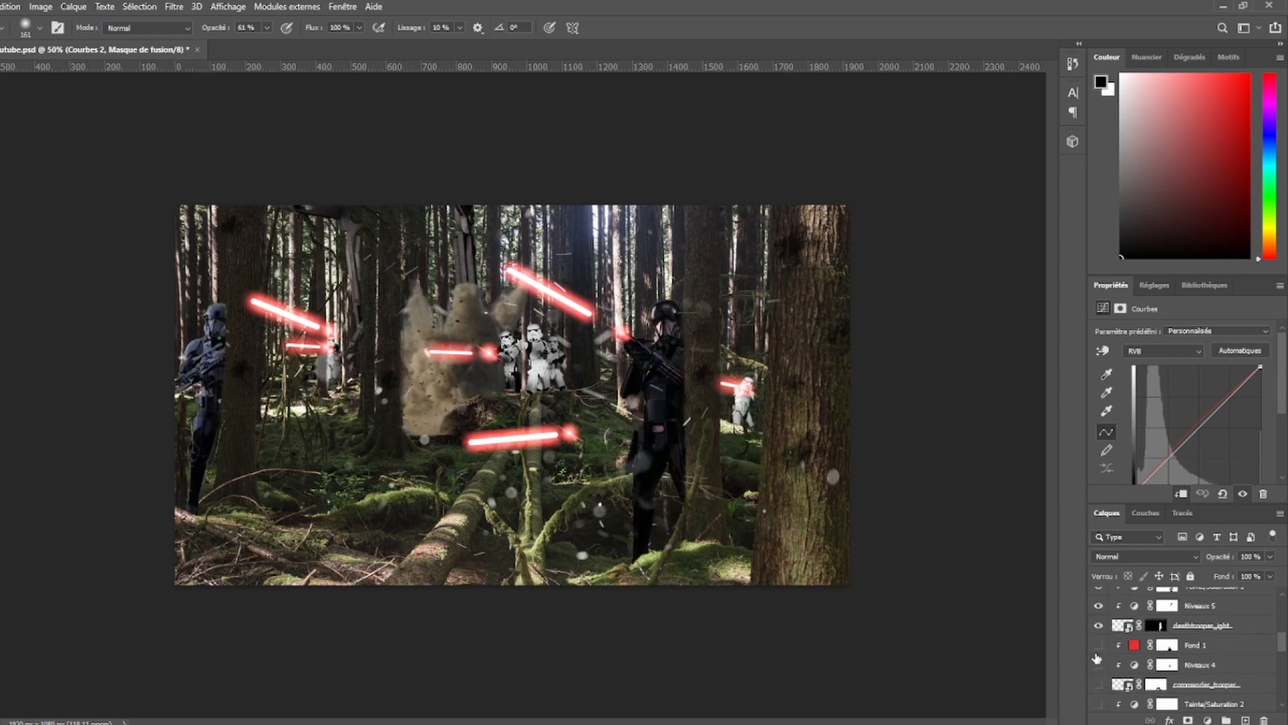
{"action": "left_click", "coordinate": [1097, 651]}
{"action": "left_click", "coordinate": [1098, 679]}
{"action": "left_click", "coordinate": [1101, 667]}
- Make the stormtrooper_1 layer and the Teinte/Saturation 2, Niveaux 3 and Niveaux 1 adjustments visible again
{"action": "scroll", "coordinate": [1102, 669], "scroll_direction": "down", "scroll_amount": 3}
{"action": "left_click", "coordinate": [1096, 645]}
{"action": "left_click", "coordinate": [1099, 685]}
{"action": "left_click", "coordinate": [1100, 666]}
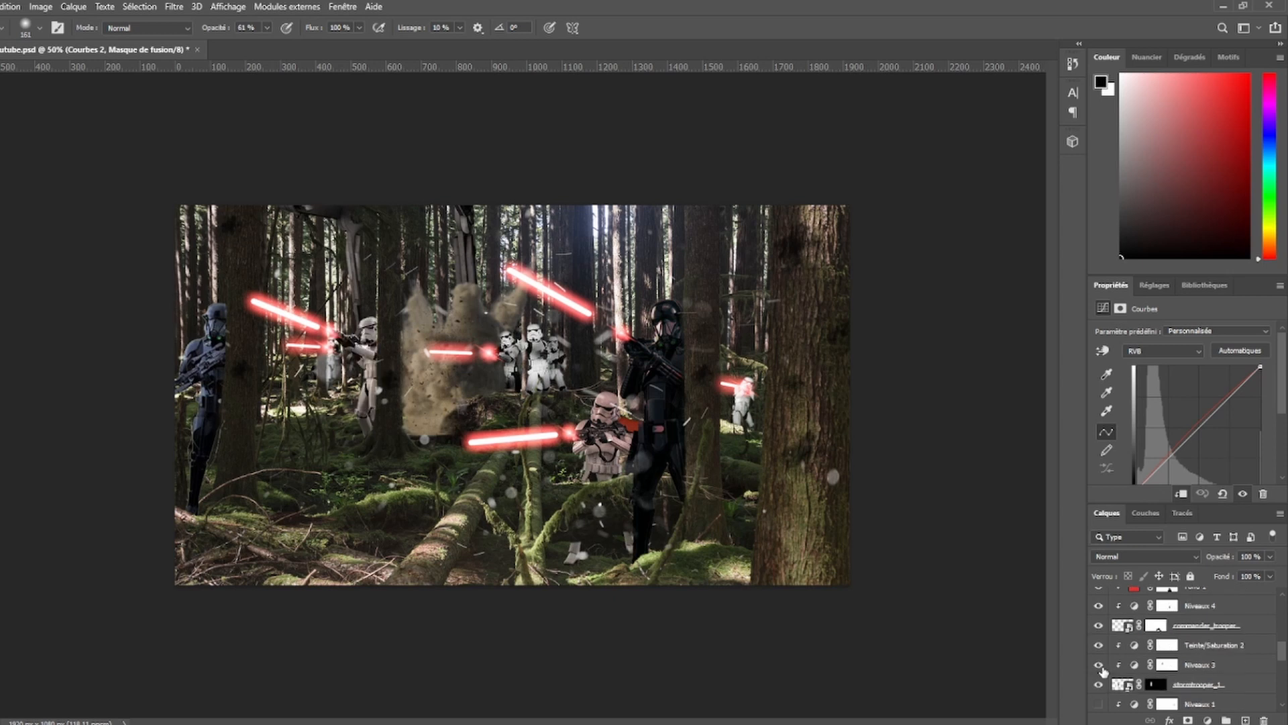
{"action": "scroll", "coordinate": [1108, 673], "scroll_direction": "down", "scroll_amount": 2}
{"action": "left_click", "coordinate": [1097, 664]}
{"action": "scroll", "coordinate": [1128, 658], "scroll_direction": "down", "scroll_amount": 4}
{"action": "scroll", "coordinate": [1134, 655], "scroll_direction": "up", "scroll_amount": 10}
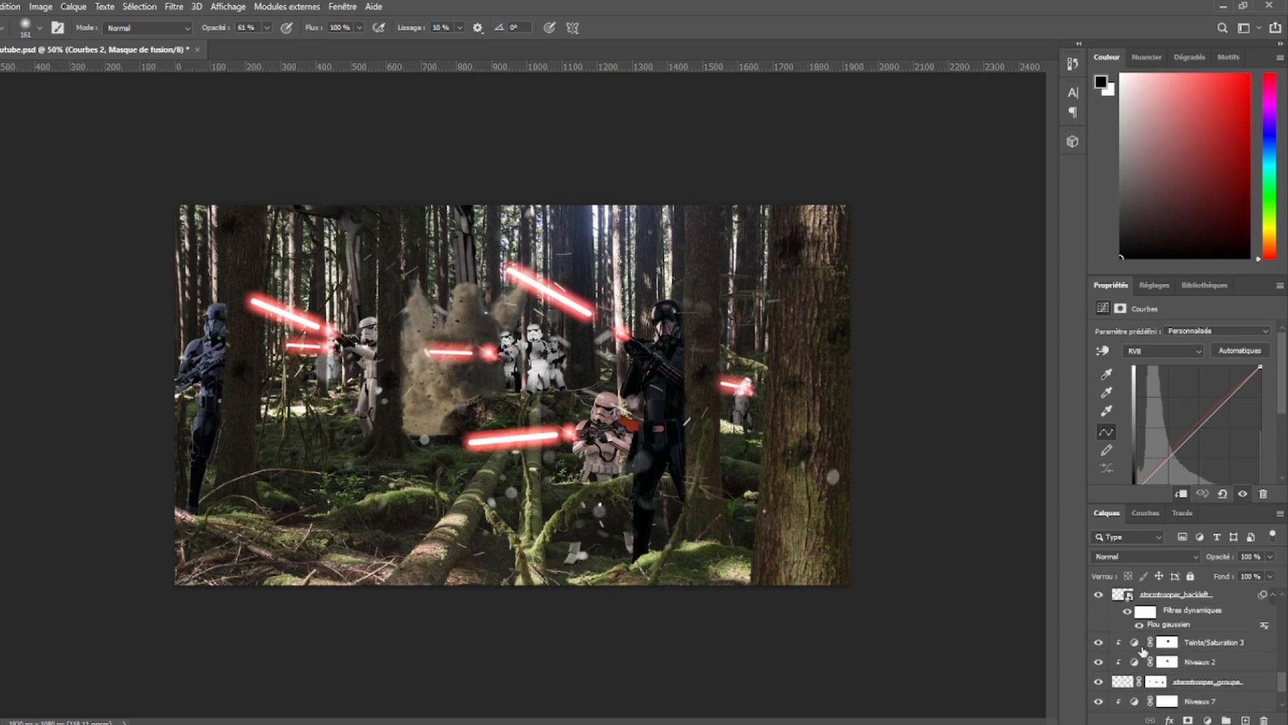
- Add a new empty layer directly above the right deathtrooper's Teinte/Saturation 1 adjustment
{"action": "scroll", "coordinate": [1192, 653], "scroll_direction": "up", "scroll_amount": 1}
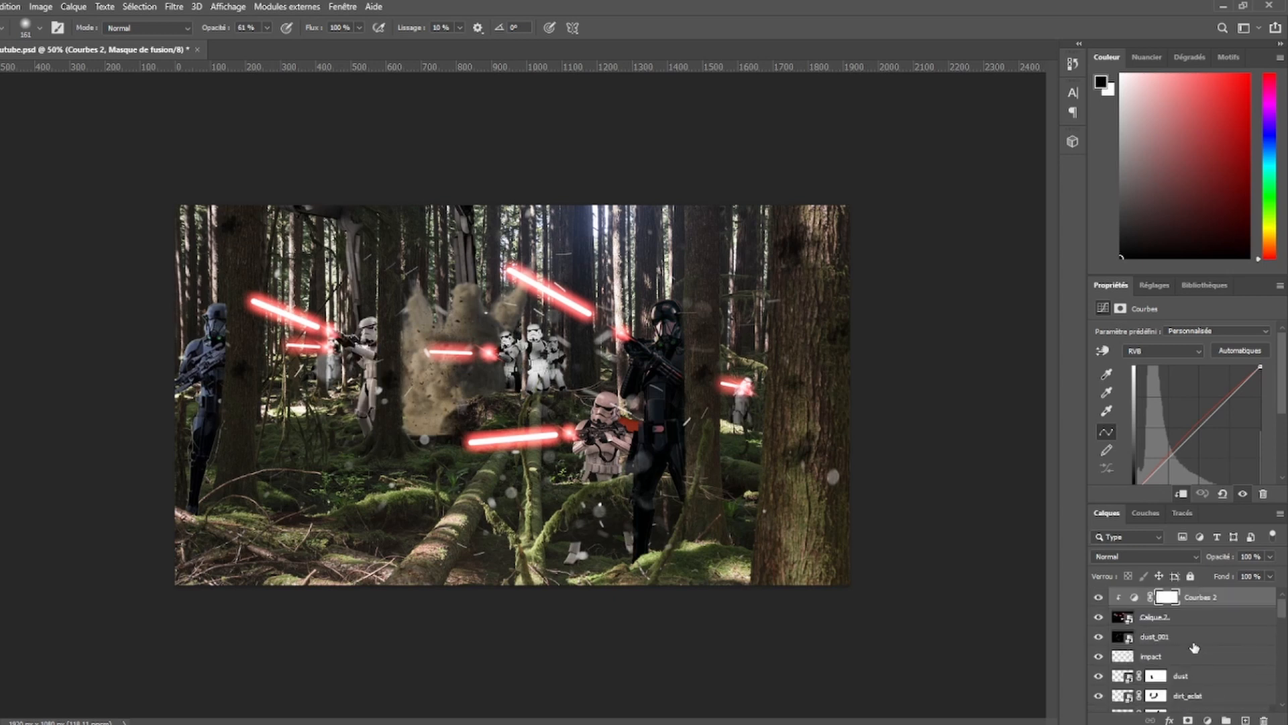
{"action": "scroll", "coordinate": [1154, 621], "scroll_direction": "down", "scroll_amount": 10}
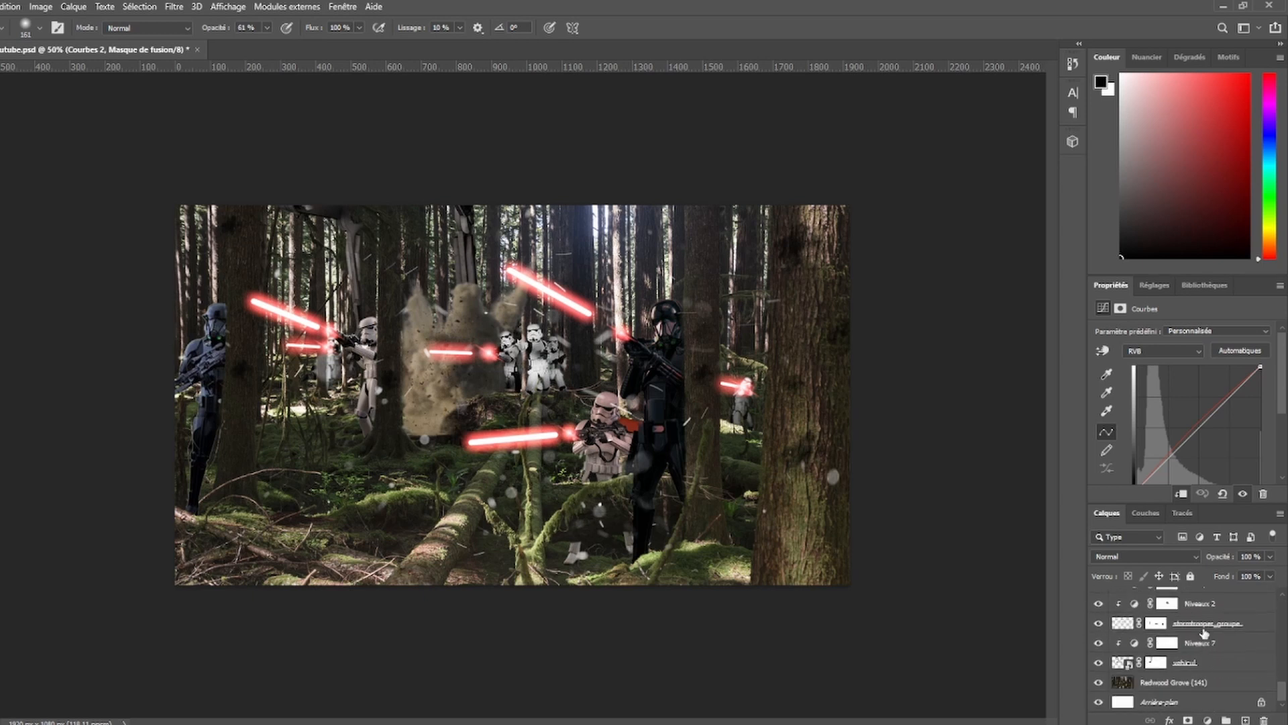
{"action": "scroll", "coordinate": [1204, 644], "scroll_direction": "up", "scroll_amount": 1}
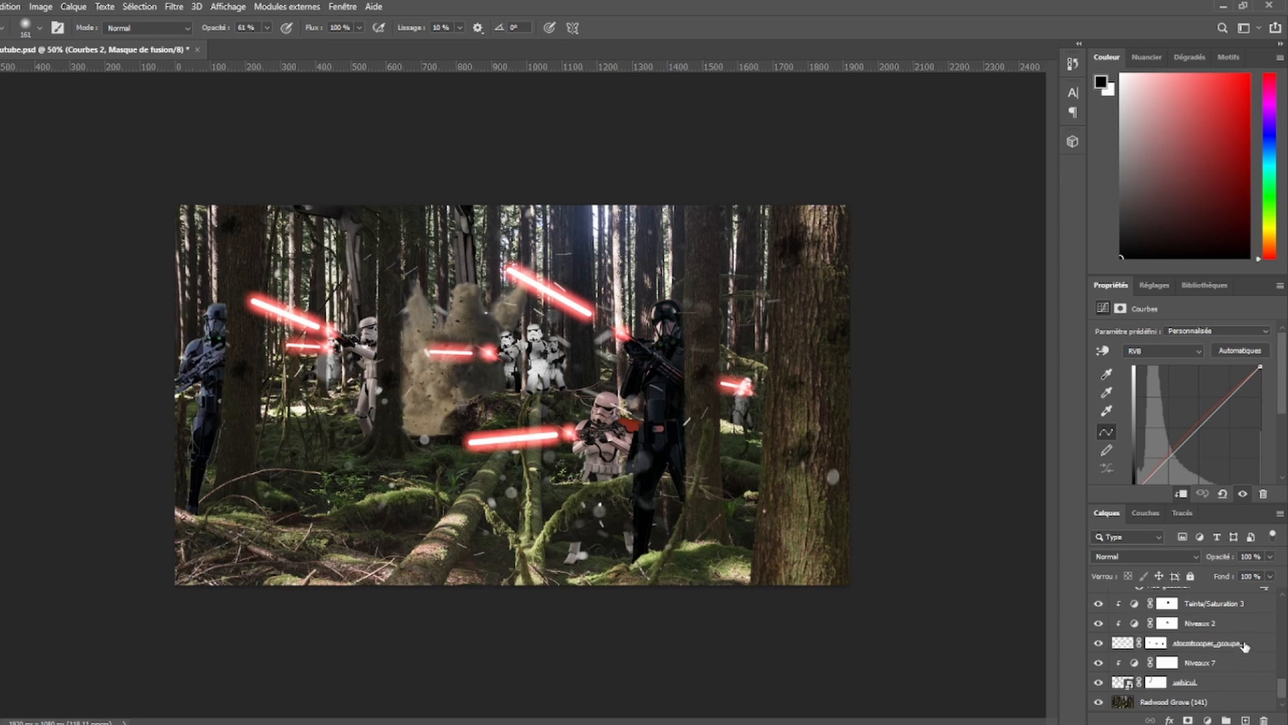
{"action": "scroll", "coordinate": [1250, 644], "scroll_direction": "up", "scroll_amount": 6}
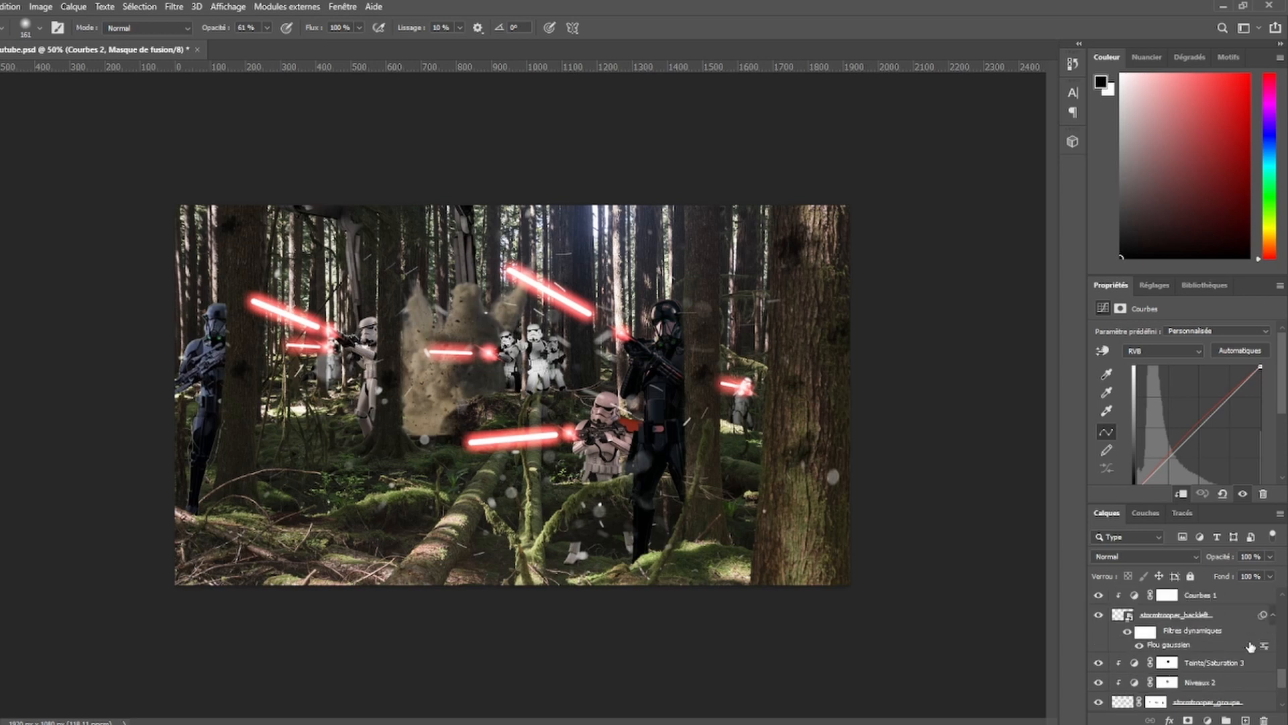
{"action": "scroll", "coordinate": [1248, 649], "scroll_direction": "up", "scroll_amount": 5}
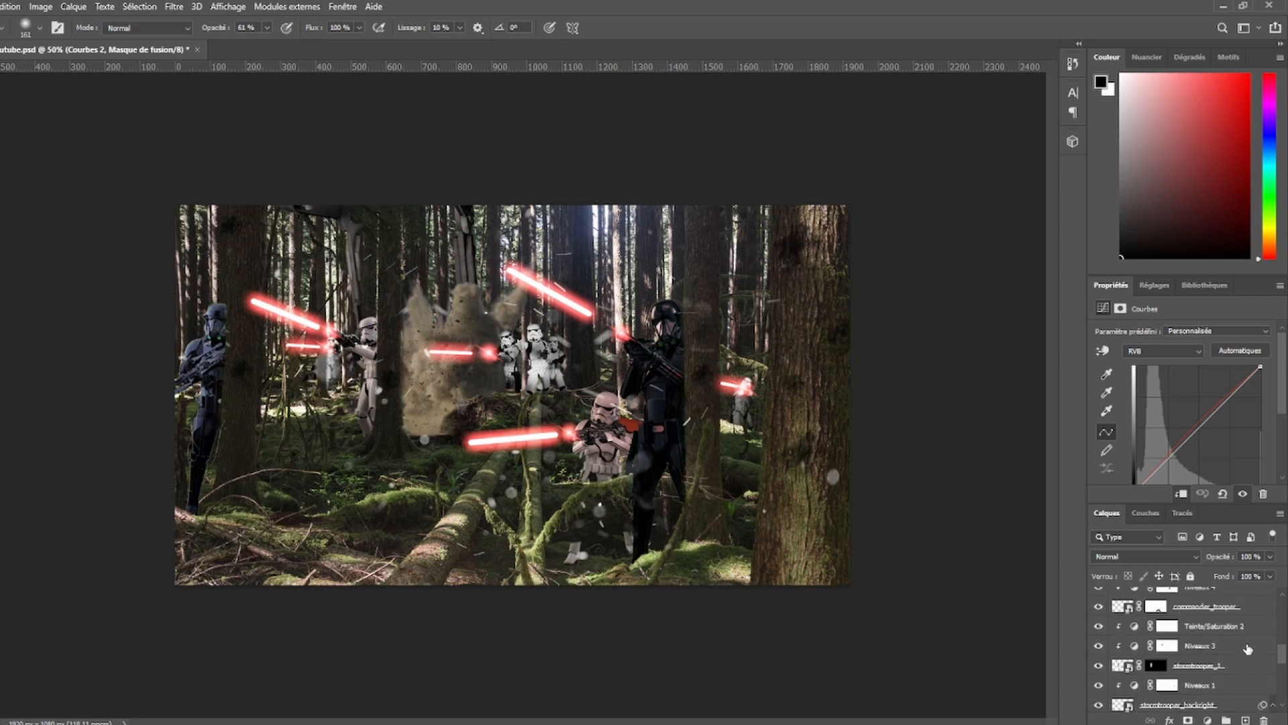
{"action": "left_click", "coordinate": [1238, 649]}
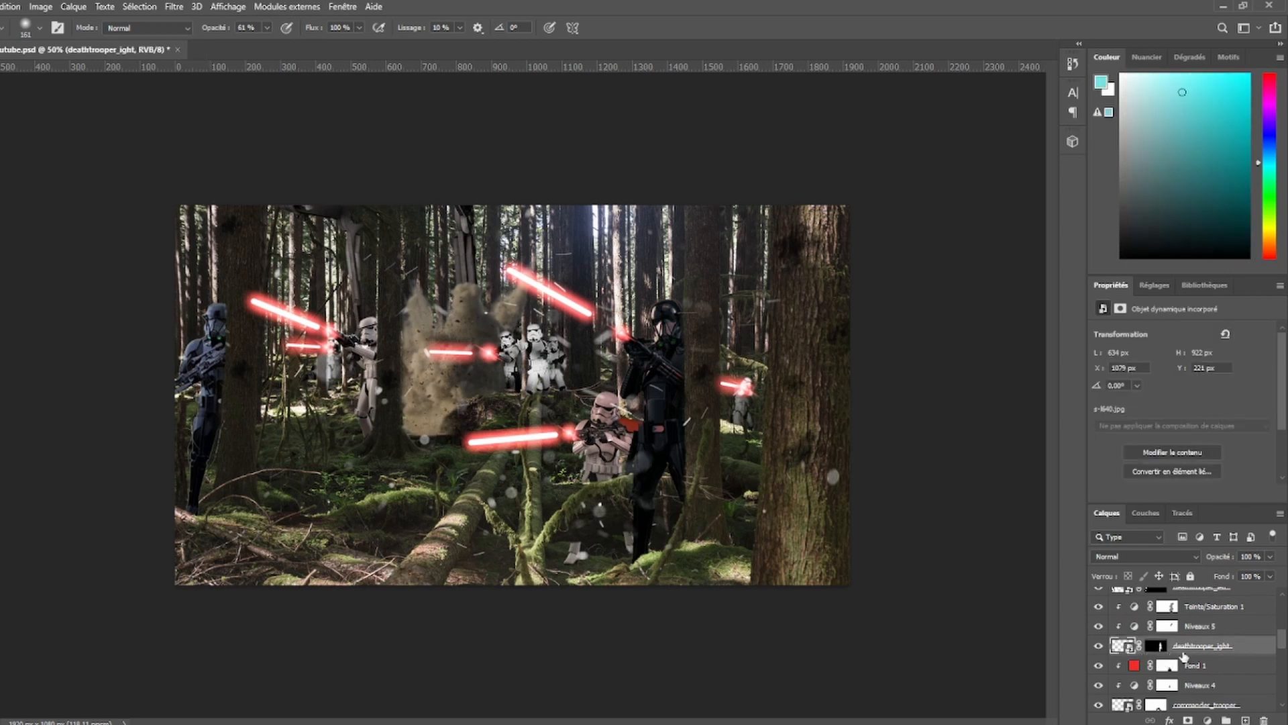
{"action": "scroll", "coordinate": [1185, 658], "scroll_direction": "up", "scroll_amount": 1}
{"action": "left_click", "coordinate": [1194, 632]}
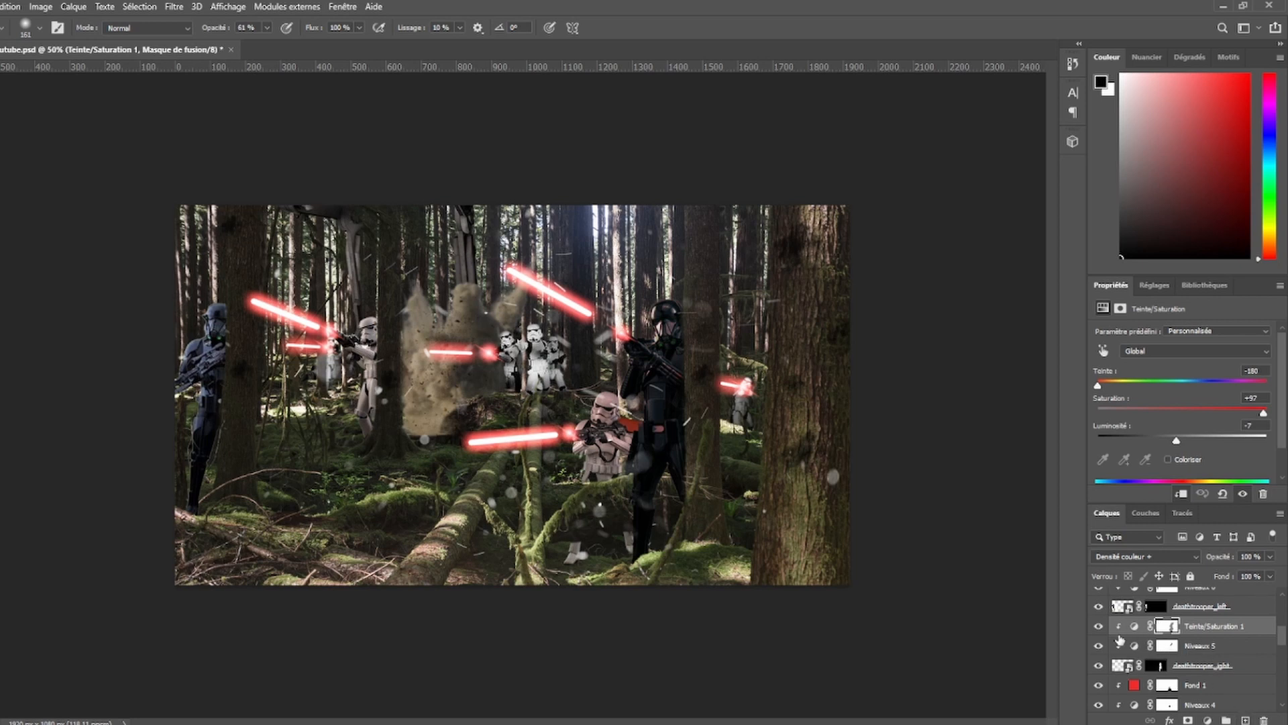
{"action": "left_click", "coordinate": [1244, 719]}
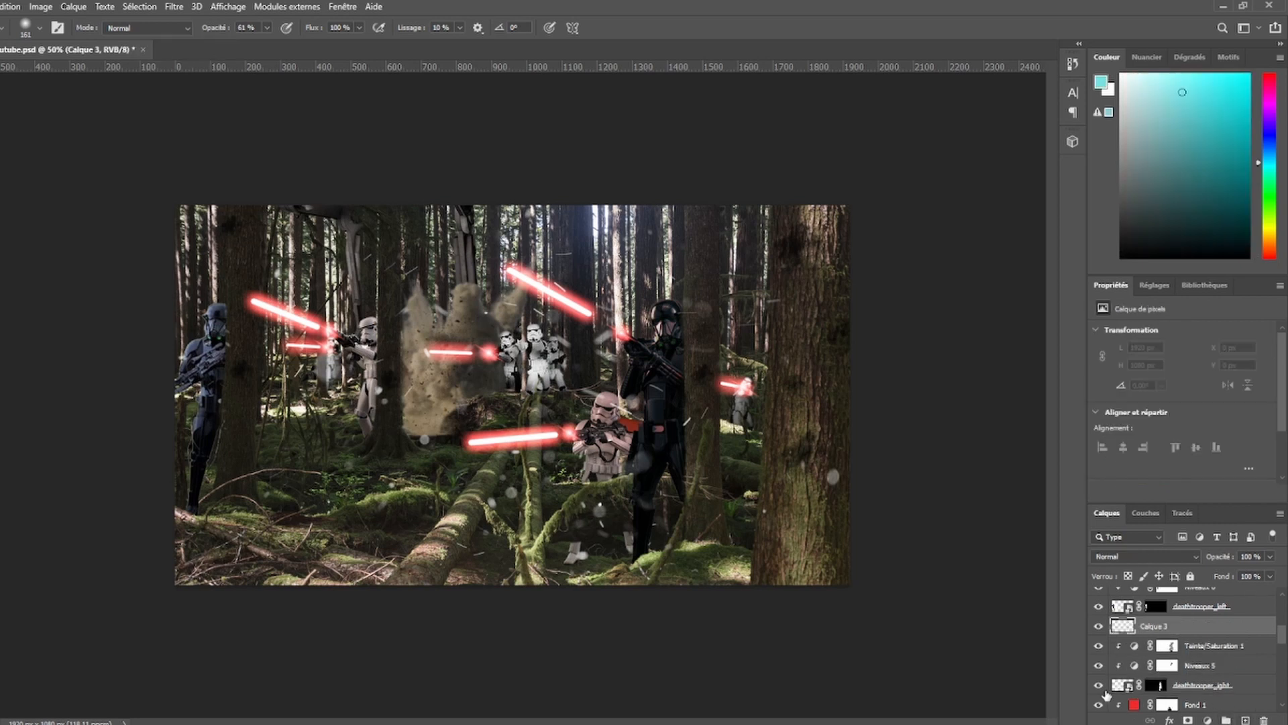
{"action": "left_click", "coordinate": [1098, 665]}
{"action": "left_click", "coordinate": [1098, 665]}
- Choose a dark green foreground color and paint small dots on the right deathtrooper's helmet with a 7 px brush at 100% opacity
{"action": "left_click", "coordinate": [1273, 193]}
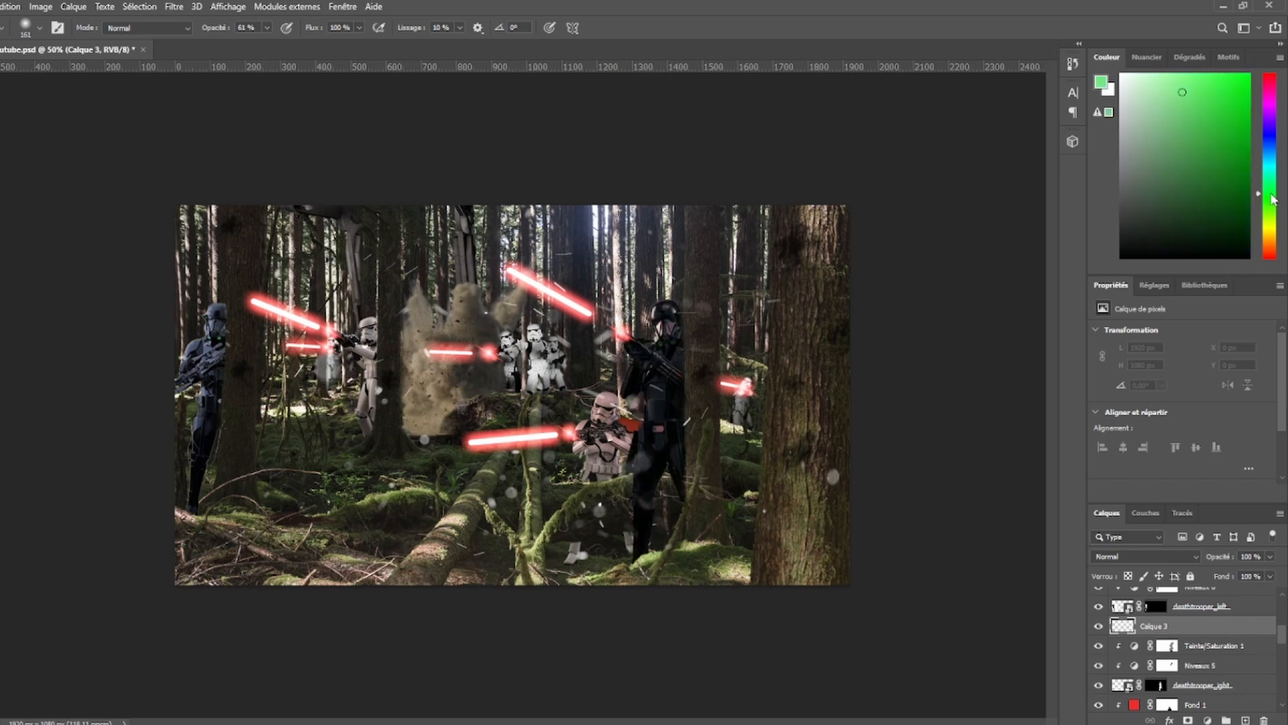
{"action": "left_click", "coordinate": [1234, 206]}
{"action": "scroll", "coordinate": [725, 318], "scroll_direction": "up", "scroll_amount": 3}
{"action": "right_click", "coordinate": [913, 350]}
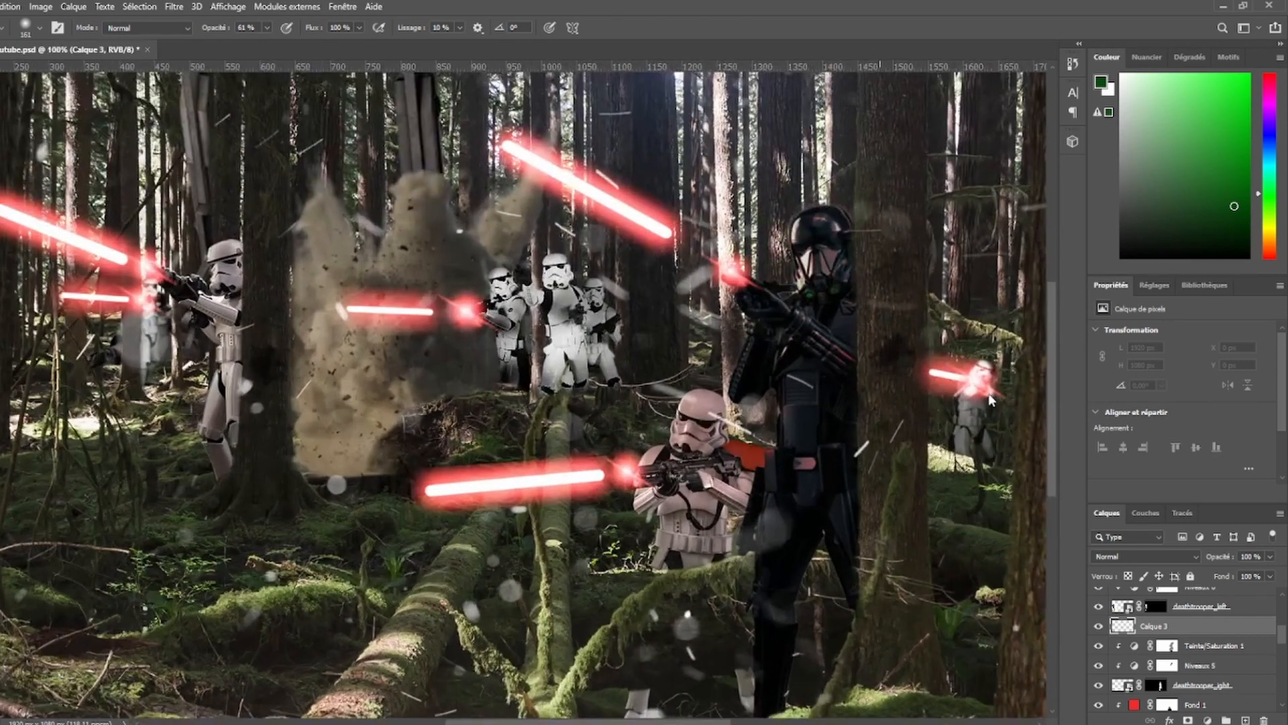
{"action": "left_click_drag", "start_coordinate": [987, 393], "coordinate": [962, 397]}
{"action": "right_click", "coordinate": [868, 336]}
{"action": "key", "text": "0"}
{"action": "left_click", "coordinate": [809, 296]}
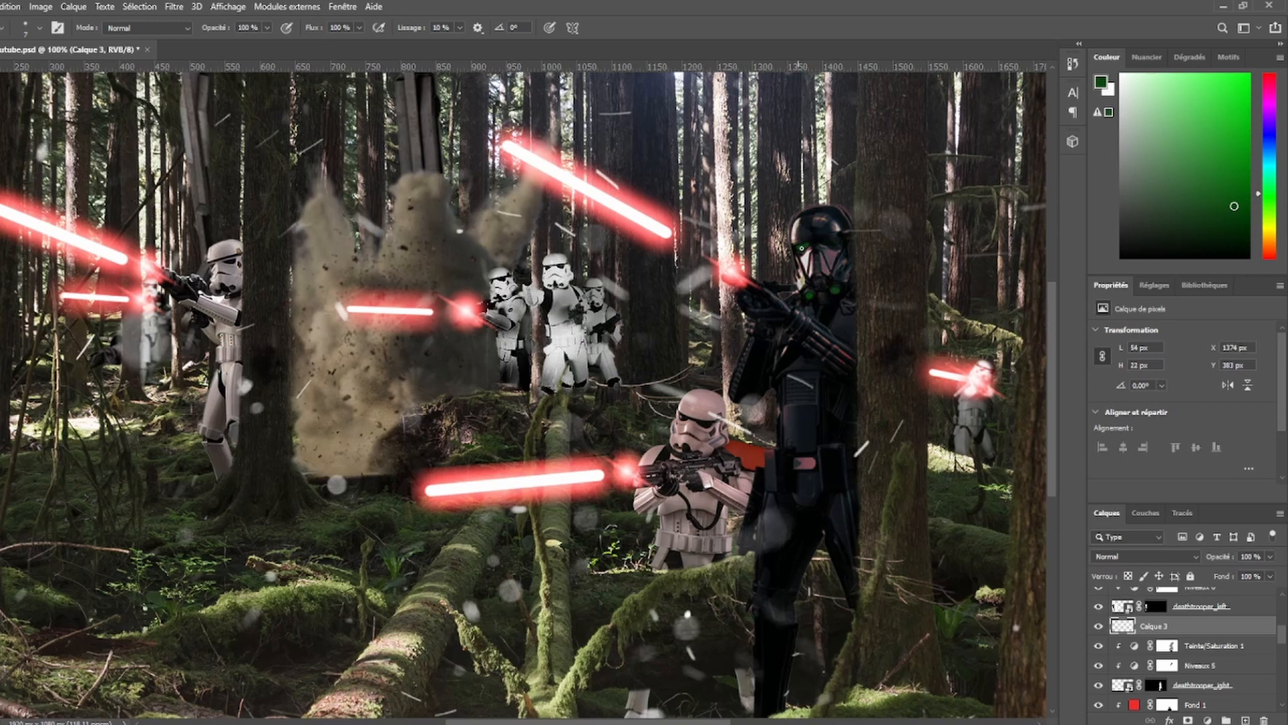
{"action": "key", "text": "ctrl+z"}
- Try gradient overlay and inner glow effects on Calque 3, and keep only an outer glow (Lueur externe) enabled
{"action": "double_click", "coordinate": [1171, 625]}
{"action": "key", "text": "Return"}
{"action": "key", "text": "h"}
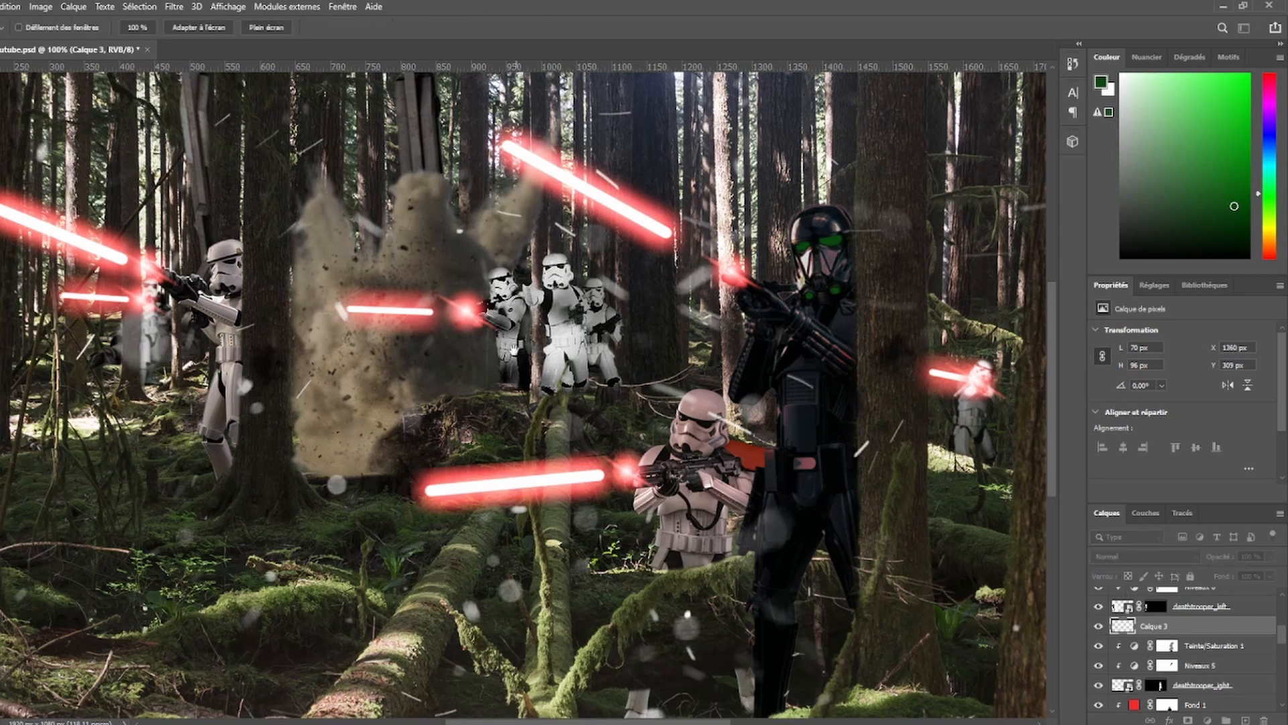
{"action": "left_click", "coordinate": [202, 511]}
{"action": "left_click", "coordinate": [202, 511]}
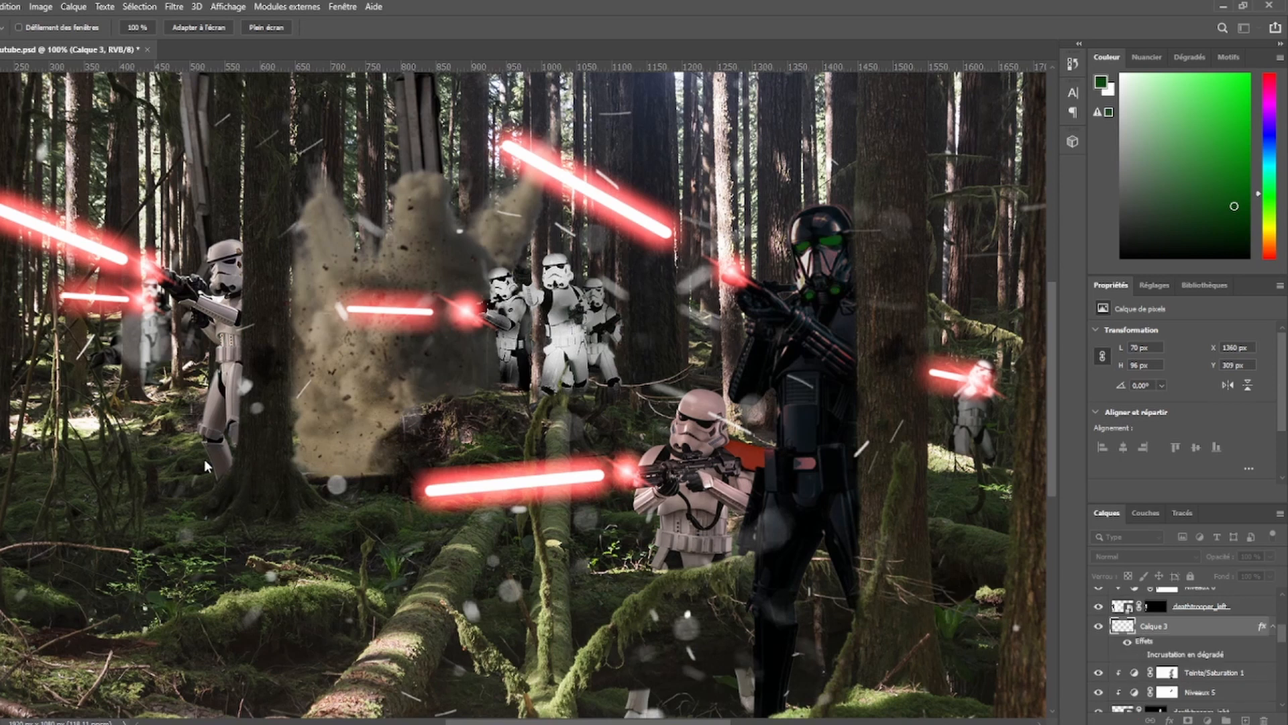
{"action": "left_click", "coordinate": [202, 545]}
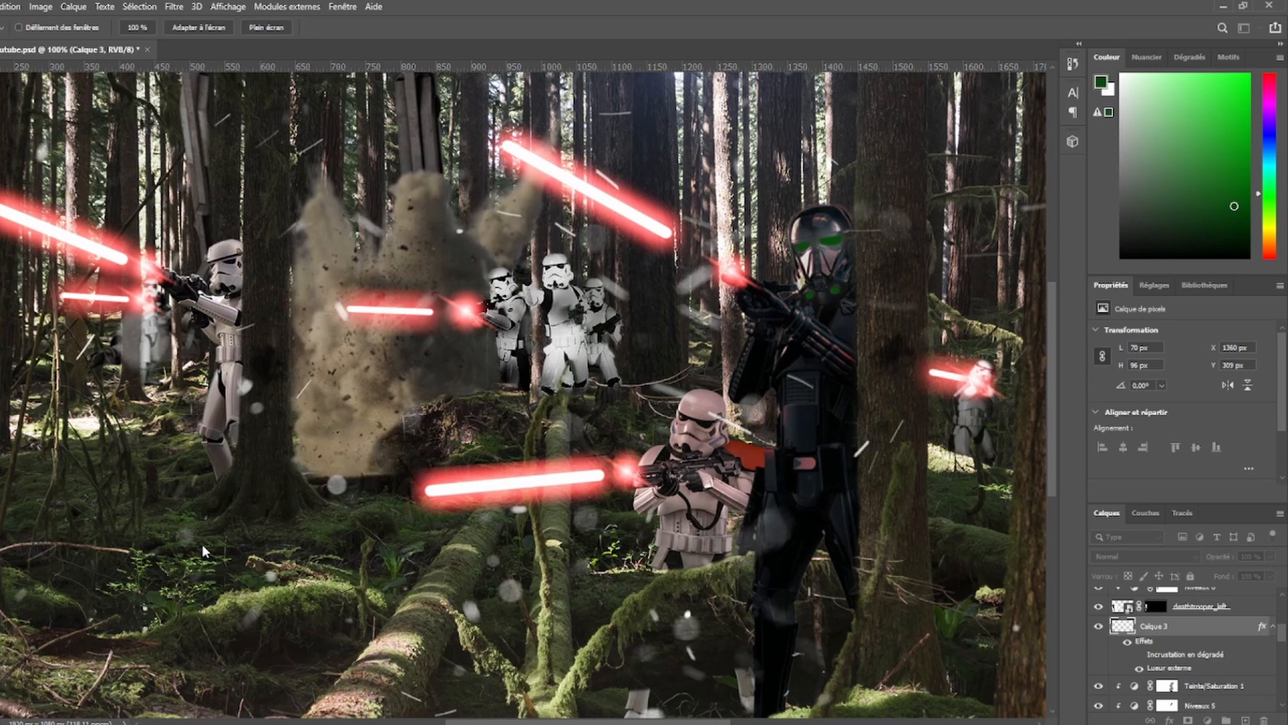
{"action": "left_click", "coordinate": [201, 545]}
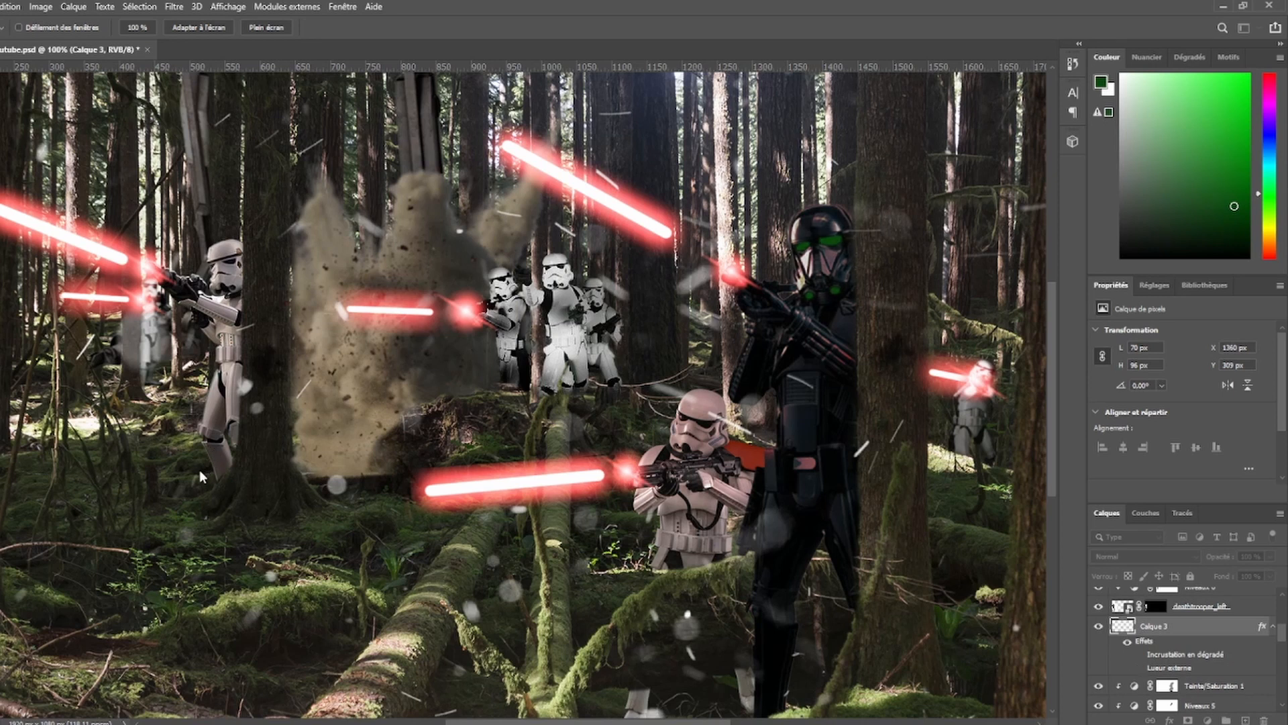
{"action": "left_click", "coordinate": [199, 470]}
{"action": "left_click", "coordinate": [199, 542]}
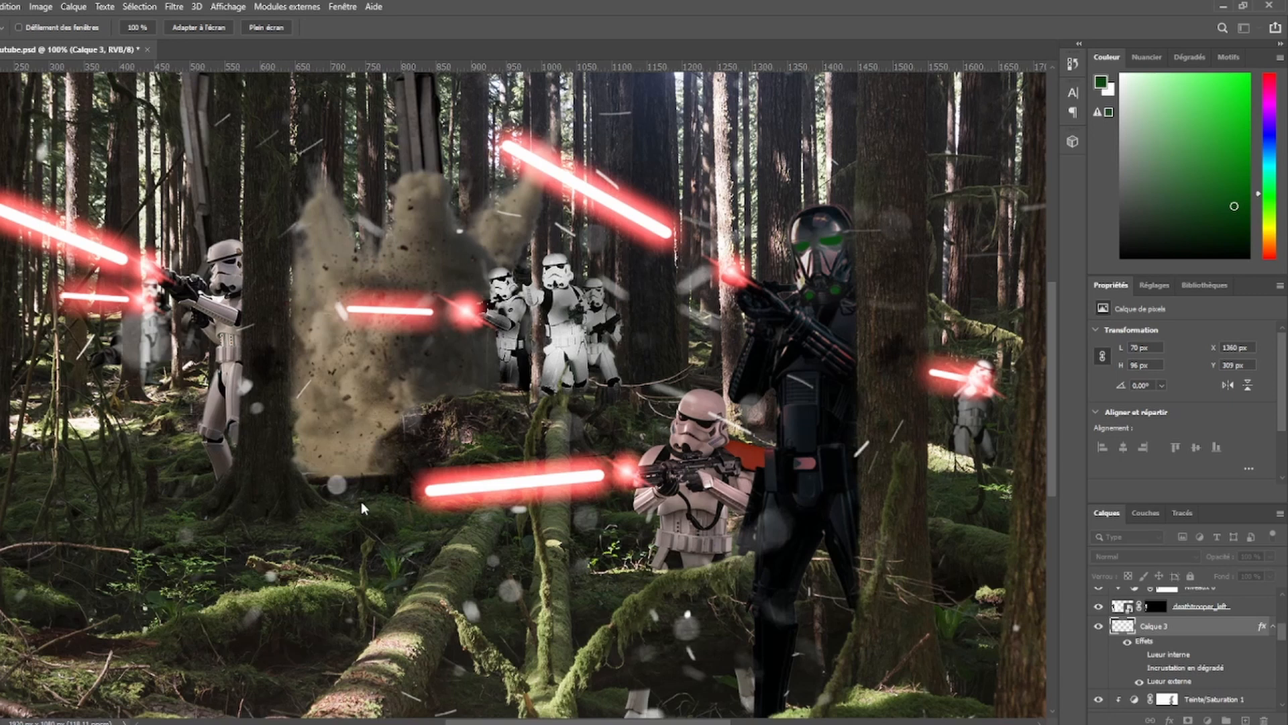
- Set the color of Calque 3's outer glow and apply the layer style
{"action": "key", "text": "i"}
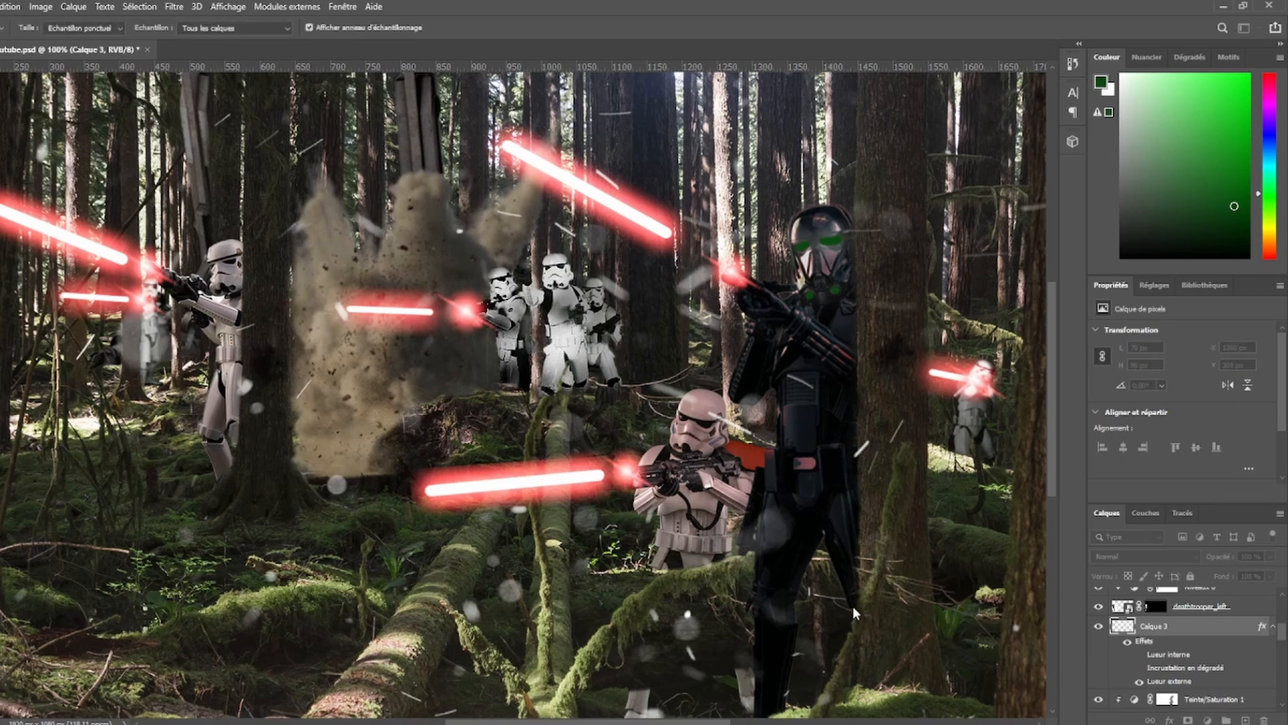
{"action": "left_click", "coordinate": [815, 607]}
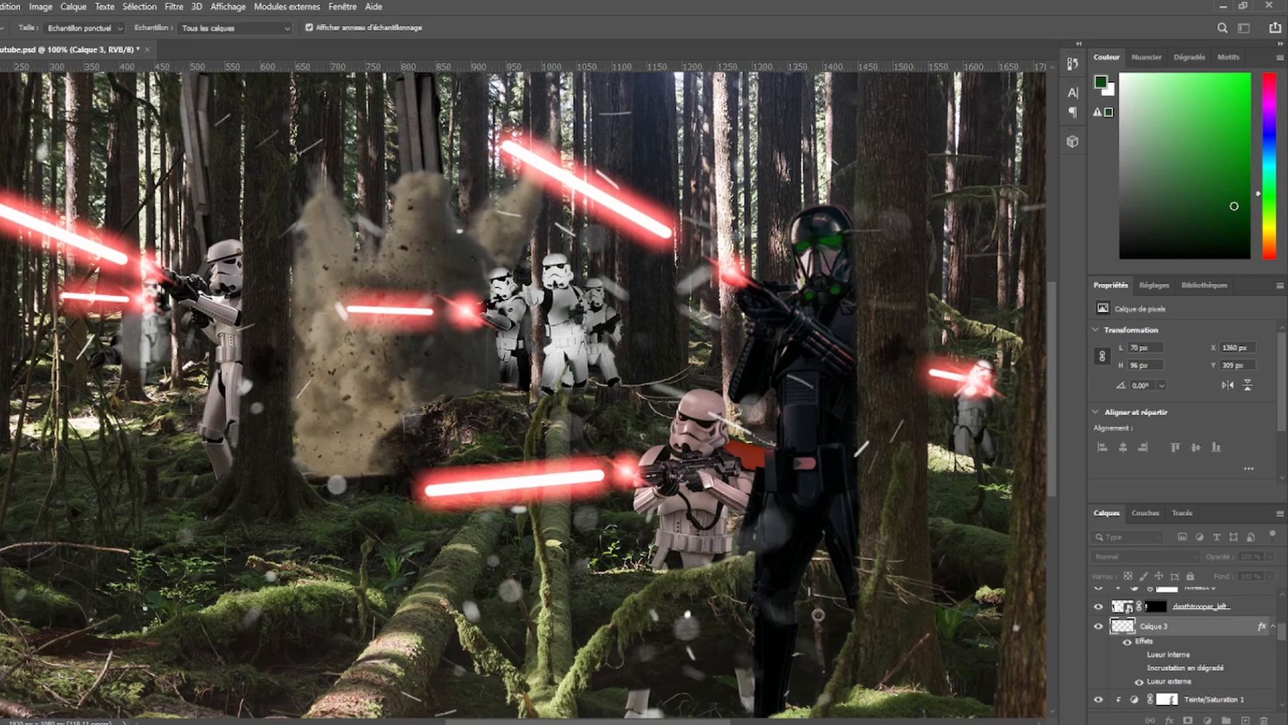
{"action": "left_click", "coordinate": [973, 477]}
{"action": "left_click", "coordinate": [748, 353]}
- Erase the green paint over the right deathtrooper's eyes on Calque 3, keeping the helmet dots
{"action": "key", "text": "e"}
{"action": "left_click_drag", "start_coordinate": [827, 242], "coordinate": [792, 249]}
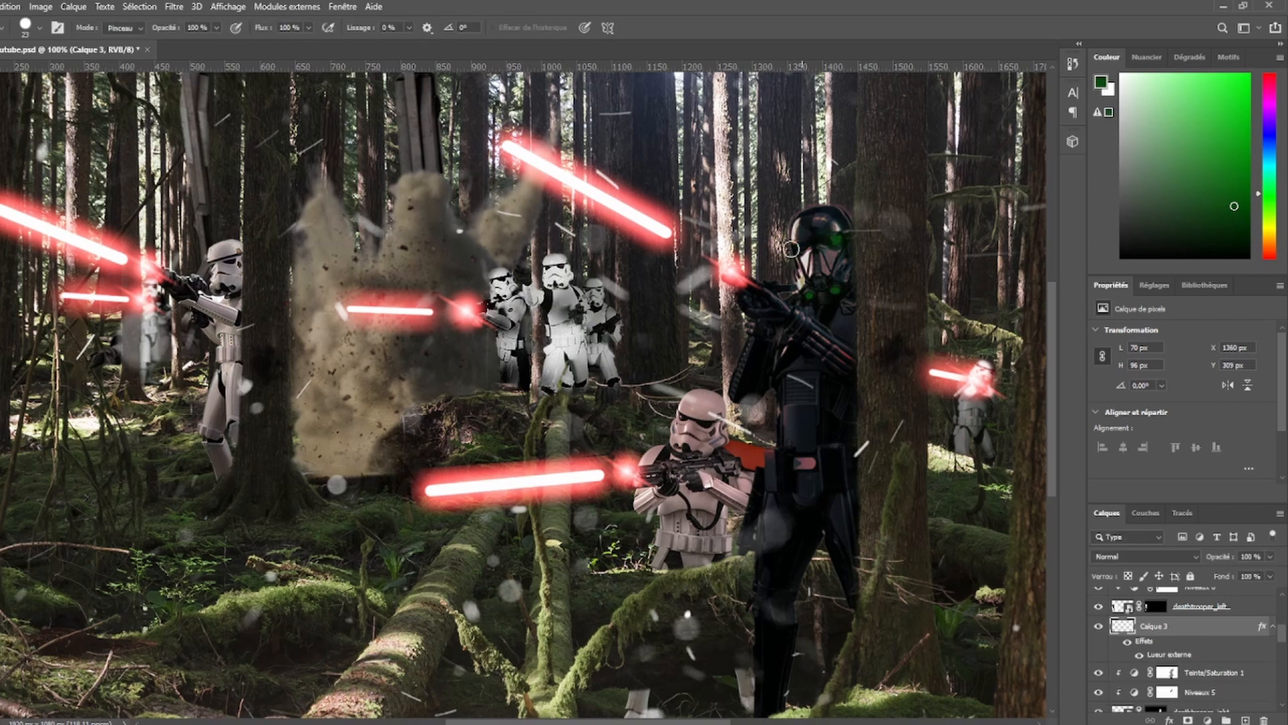
{"action": "key", "text": "ctrl+minus"}
{"action": "key", "text": "ctrl+minus"}
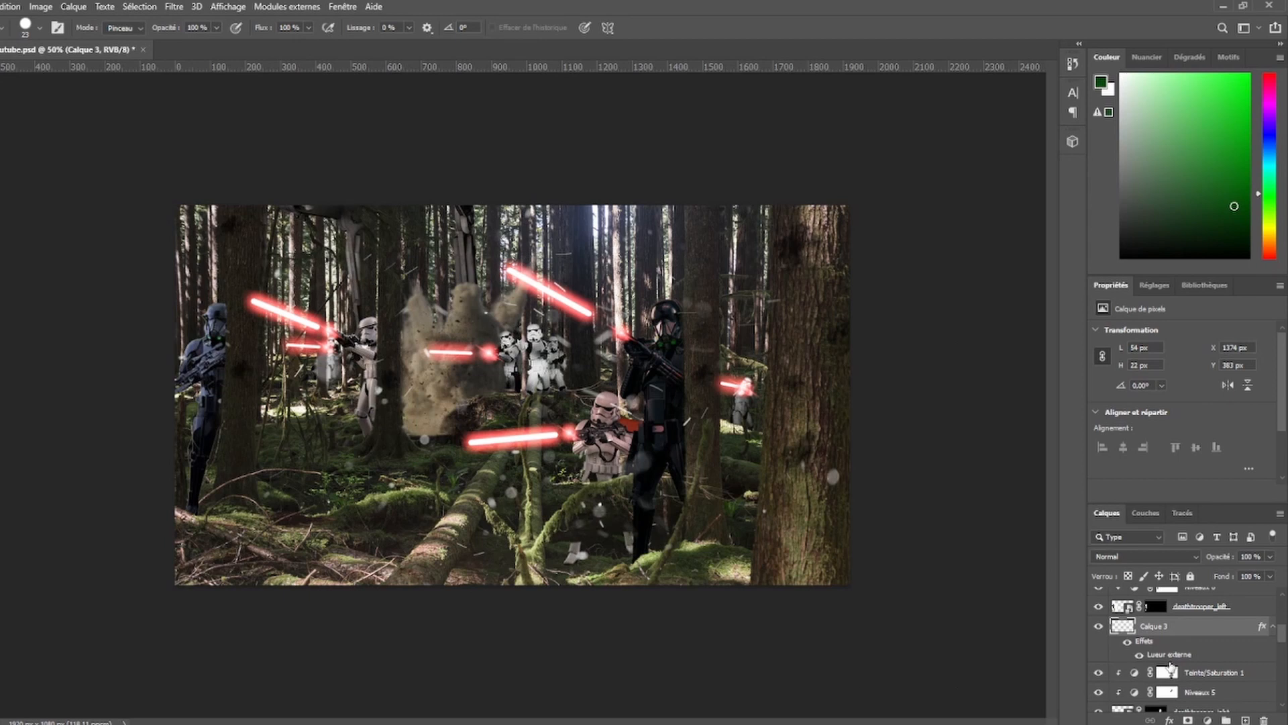
- Reduce the eraser size to 7 px
{"action": "key", "text": "ctrl+plus"}
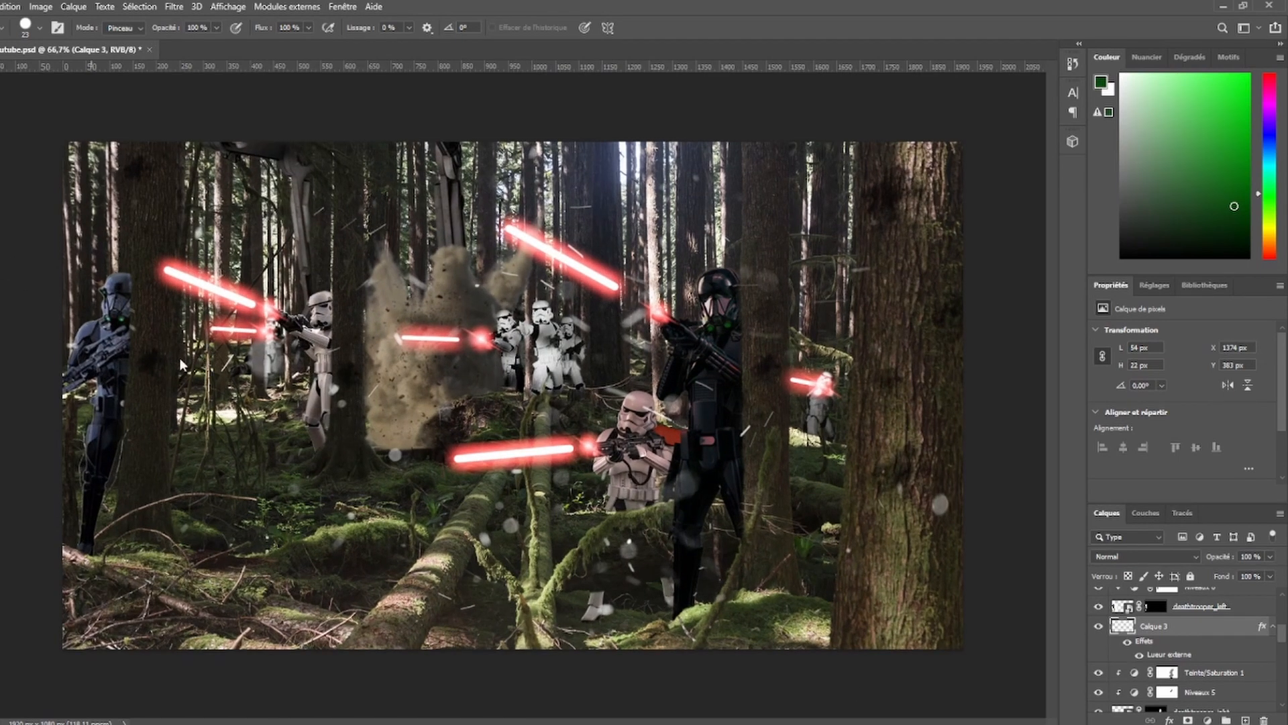
{"action": "key", "text": "bracketleft"}
{"action": "key", "text": "bracketleft"}
{"action": "key", "text": "bracketleft"}
{"action": "key", "text": "bracketleft"}
{"action": "key", "text": "bracketleft"}
{"action": "key", "text": "bracketleft"}
{"action": "key", "text": "bracketleft"}
{"action": "key", "text": "bracketleft"}
{"action": "key", "text": "bracketleft"}
{"action": "key", "text": "bracketleft"}
{"action": "key", "text": "bracketleft"}
{"action": "key", "text": "bracketleft"}
{"action": "key", "text": "bracketleft"}
{"action": "key", "text": "bracketleft"}
{"action": "key", "text": "bracketleft"}
{"action": "key", "text": "bracketleft"}
{"action": "key", "text": "ctrl+minus"}
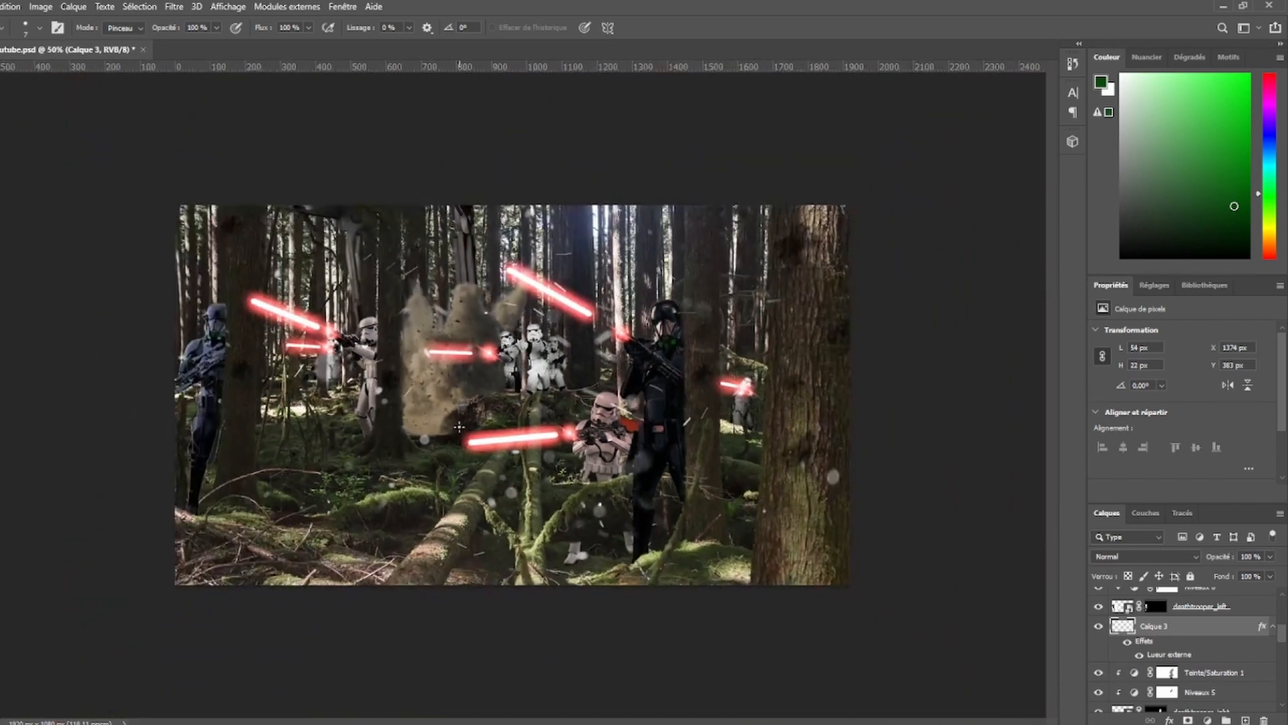
- Move Calque 2 and its clipped Courbes 2 adjustment below the dust_001 layer
{"action": "scroll", "coordinate": [1217, 639], "scroll_direction": "up", "scroll_amount": 3}
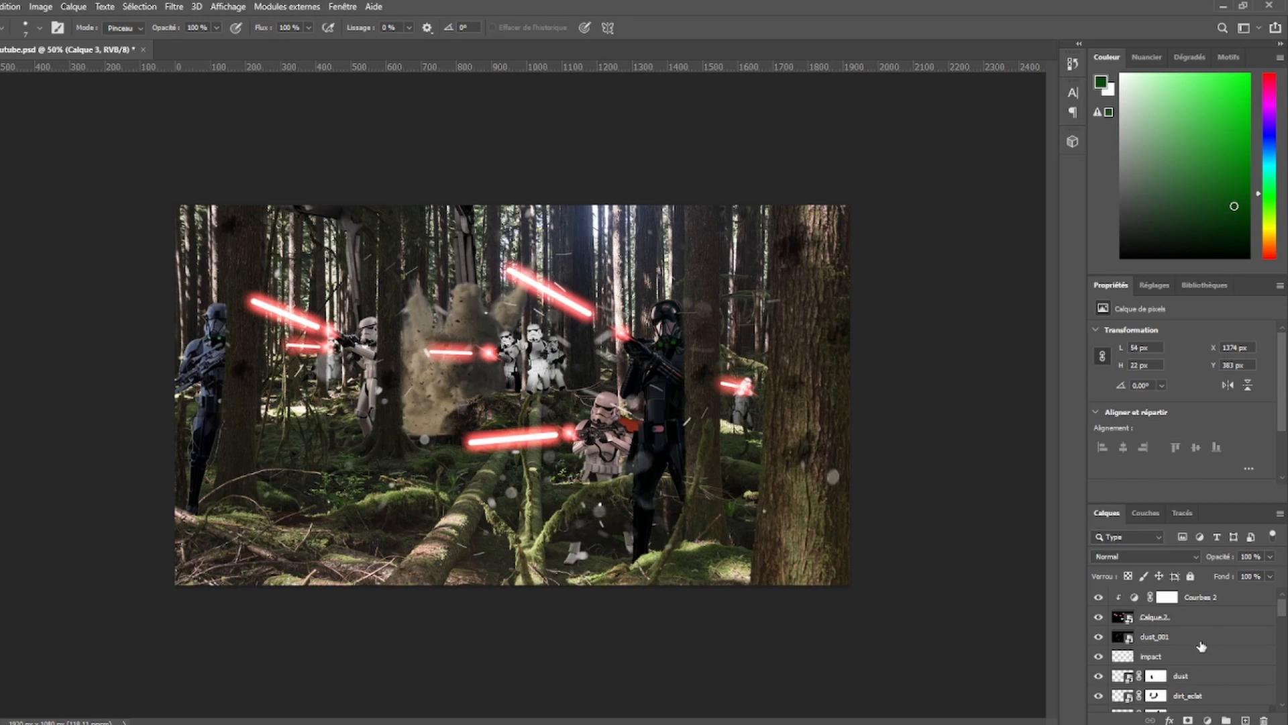
{"action": "left_click", "coordinate": [1201, 661]}
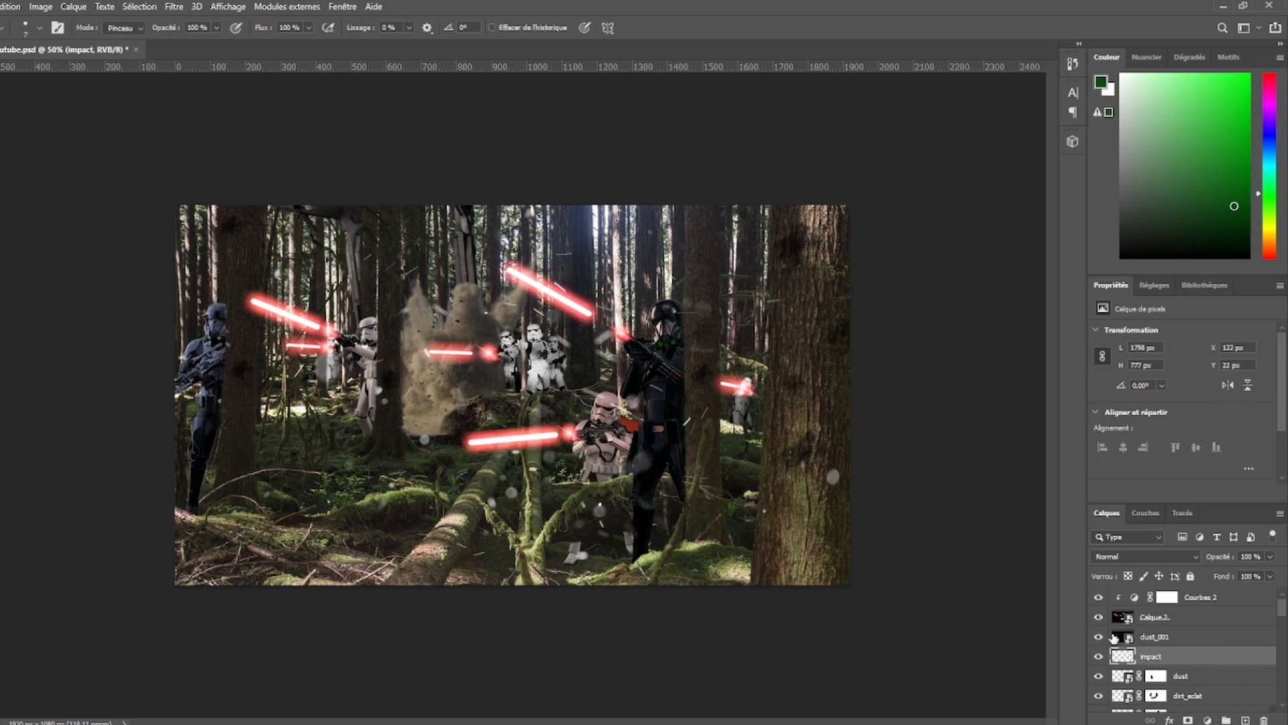
{"action": "left_click", "coordinate": [1201, 623]}
{"action": "left_click", "coordinate": [1239, 603], "text": "shift"}
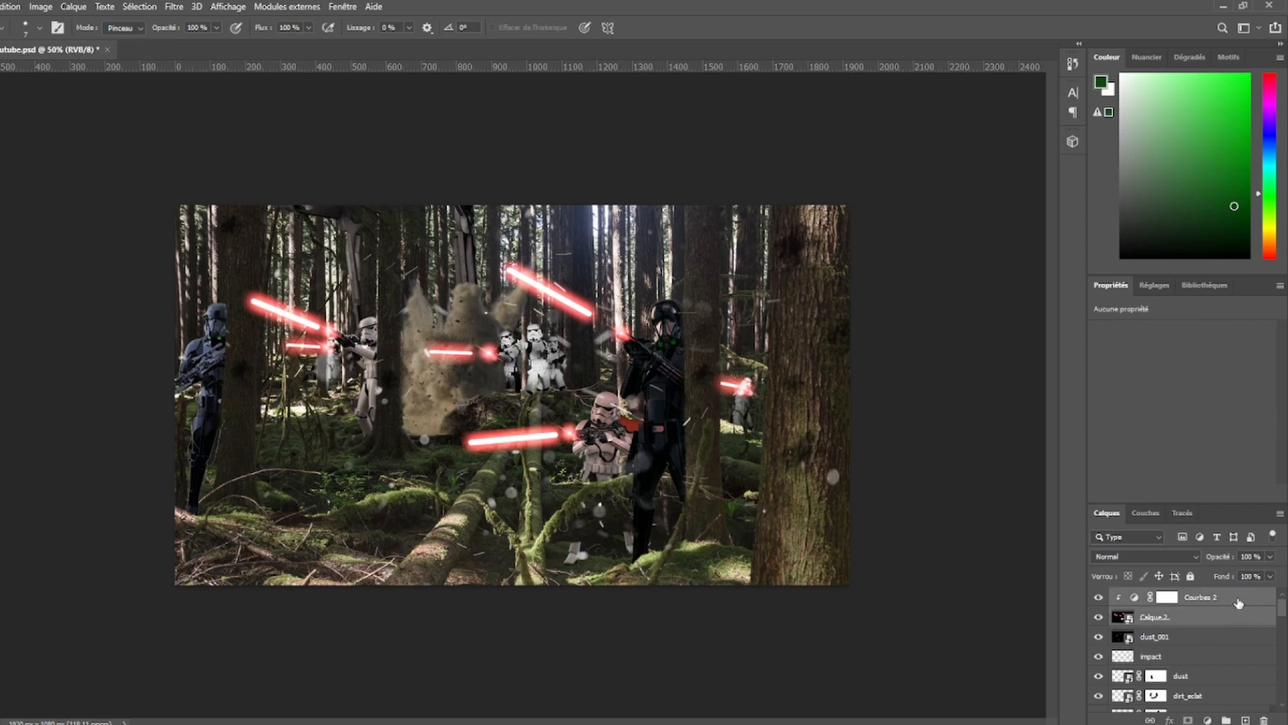
{"action": "left_click_drag", "start_coordinate": [1239, 604], "coordinate": [1242, 643]}
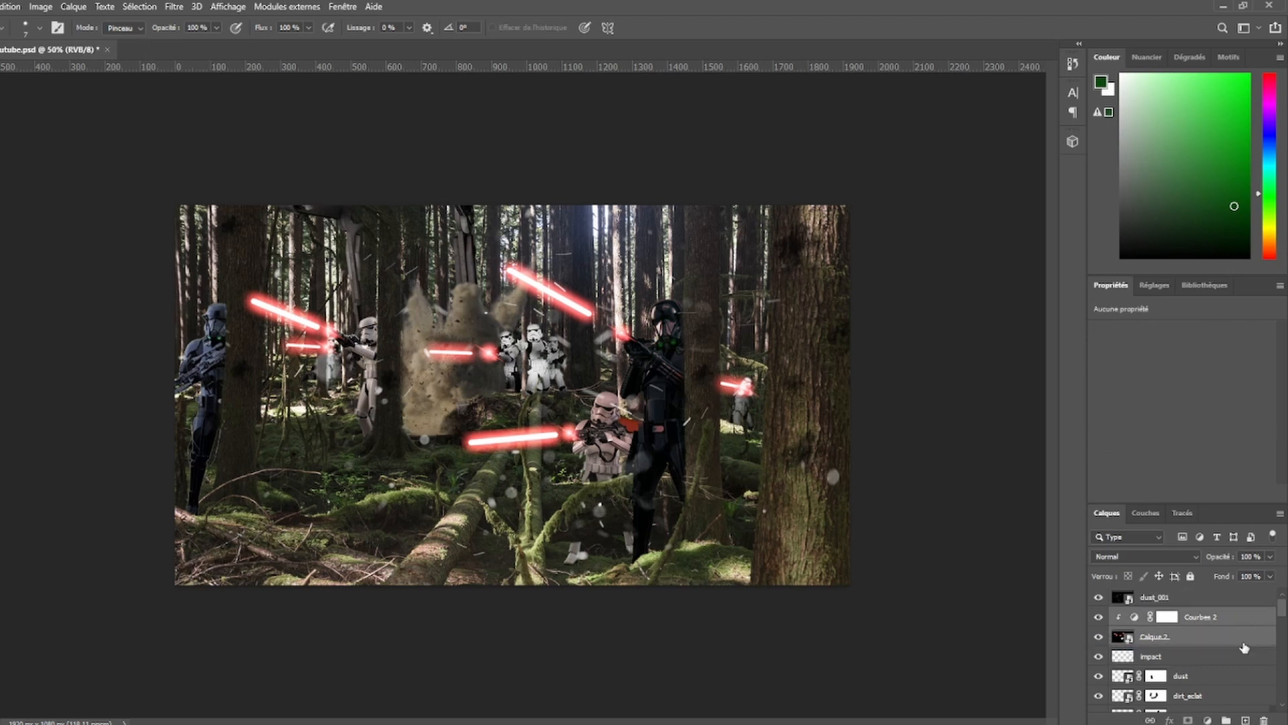
- Add a solid color fill layer in dark orange between Courbes 2 and dust_001
{"action": "left_click", "coordinate": [1228, 606]}
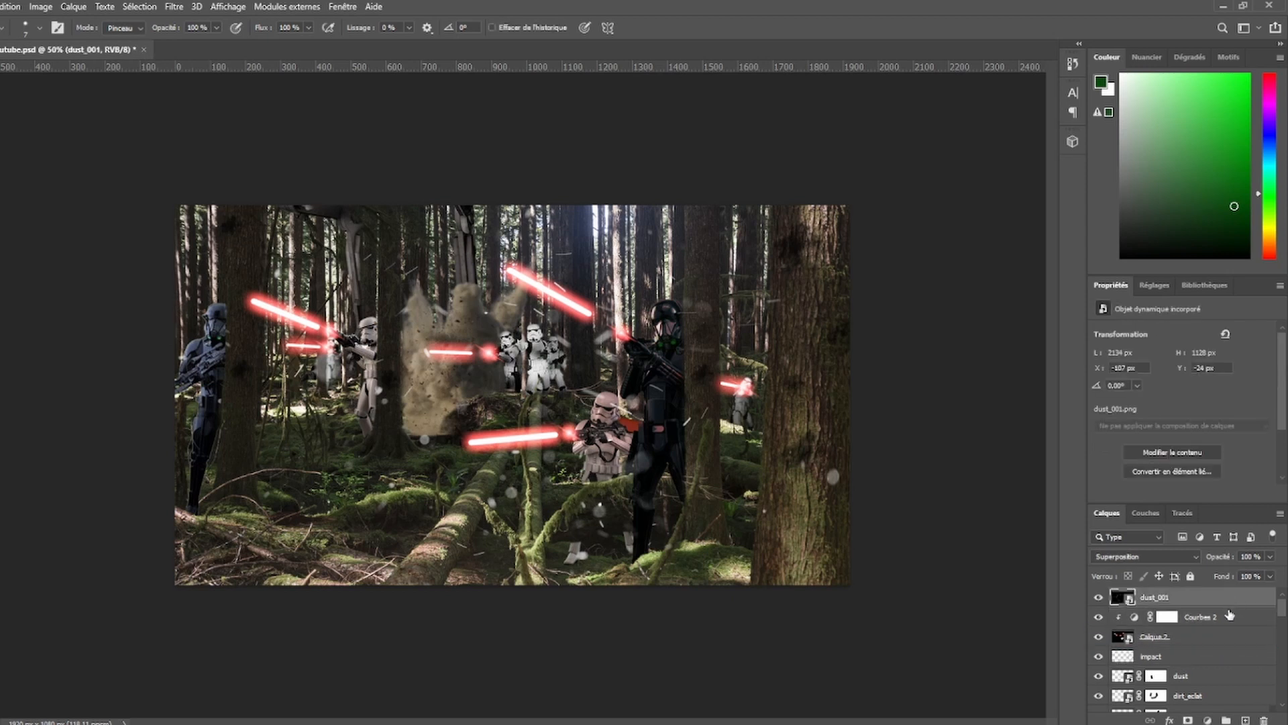
{"action": "left_click", "coordinate": [1228, 615]}
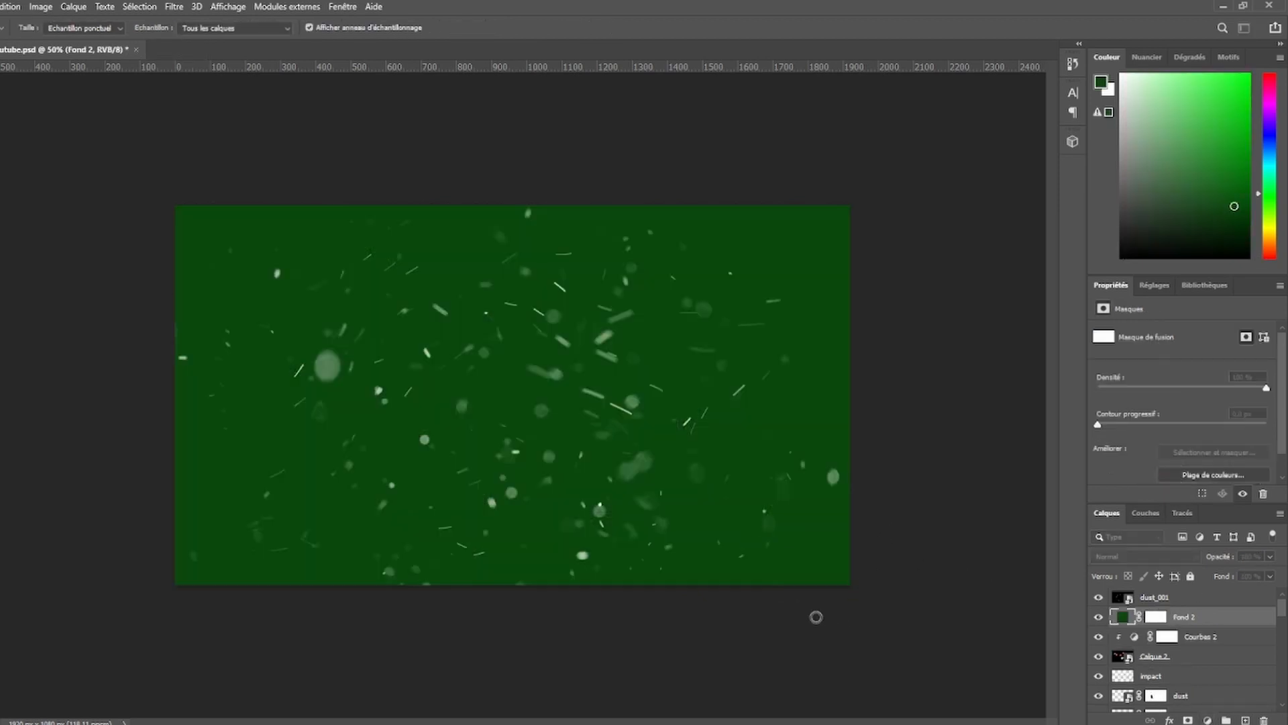
{"action": "left_click_drag", "start_coordinate": [847, 629], "coordinate": [823, 561]}
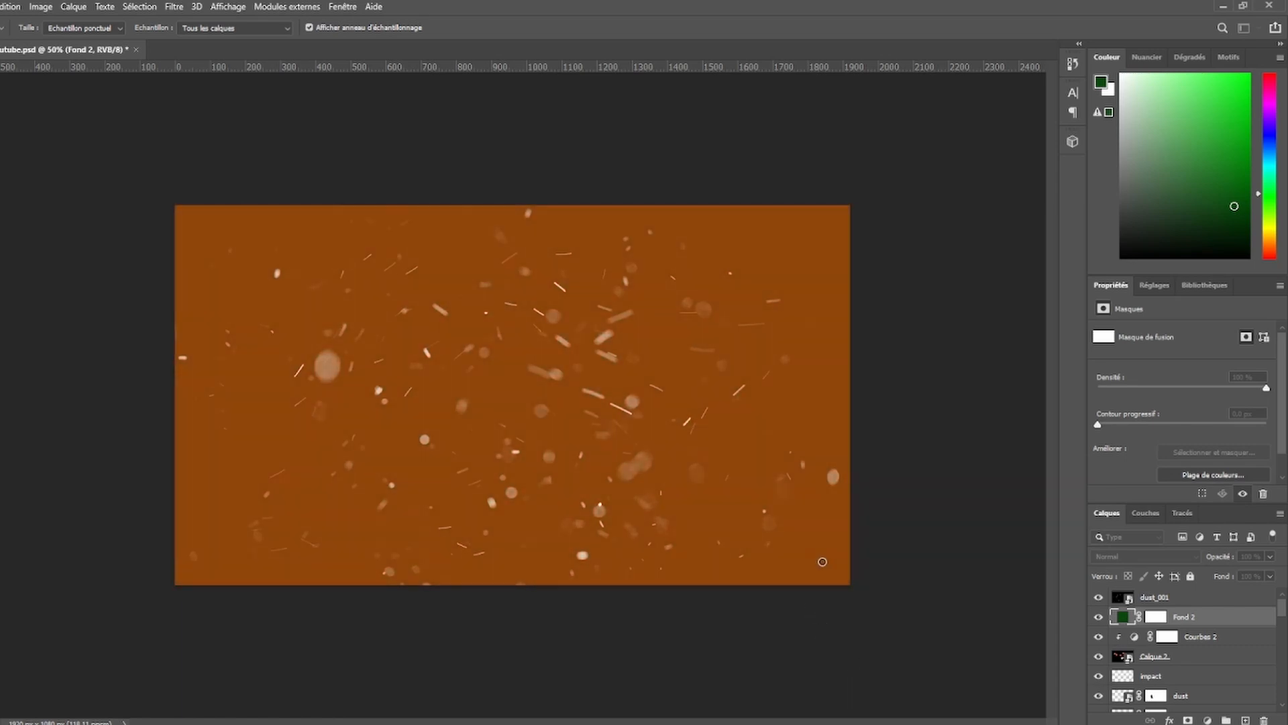
{"action": "left_click", "coordinate": [939, 488]}
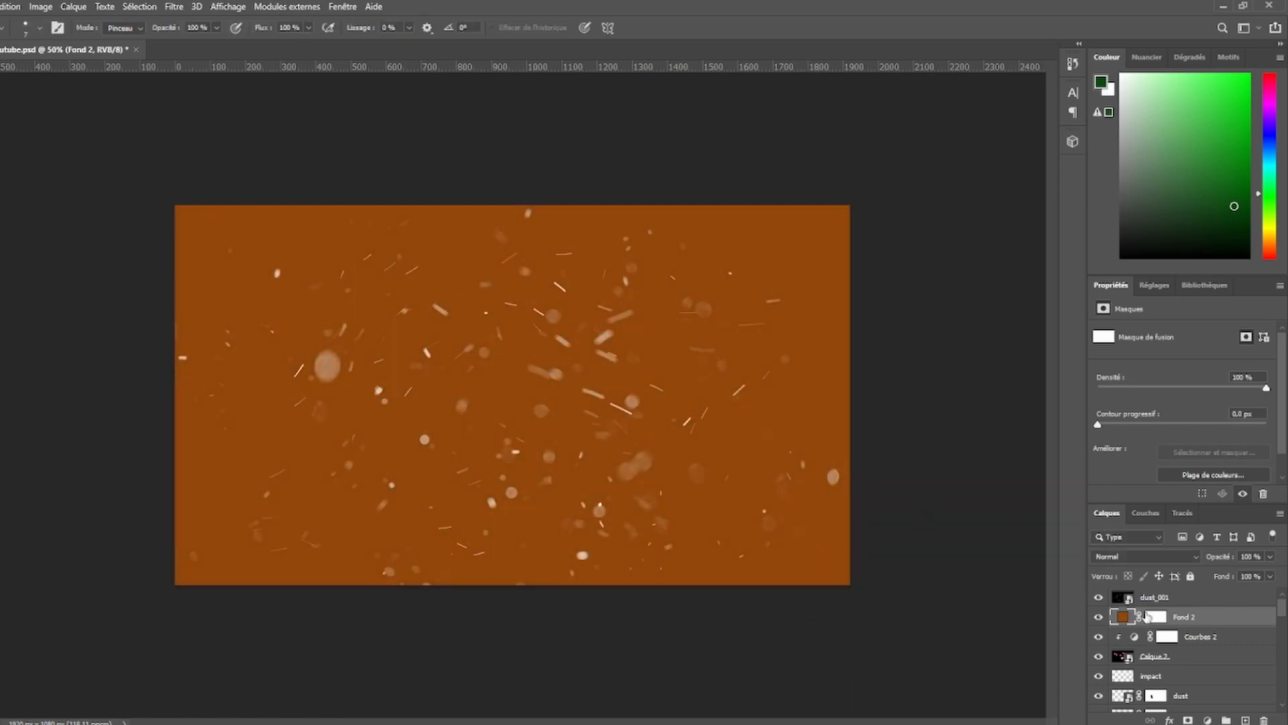
- Try out a range of blend modes on the Fond 2 fill layer to compare the orange tint
{"action": "left_click", "coordinate": [1198, 556]}
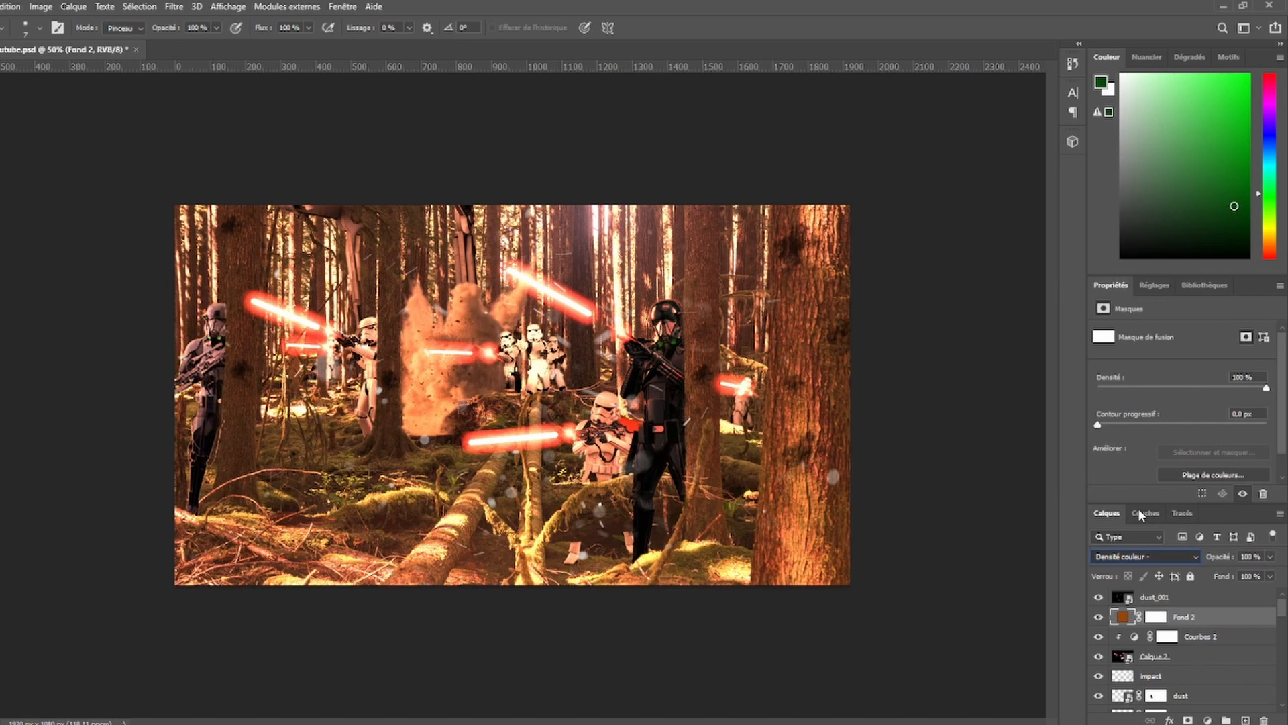
{"action": "key", "text": "Down"}
{"action": "key", "text": "Down"}
{"action": "key", "text": "Down"}
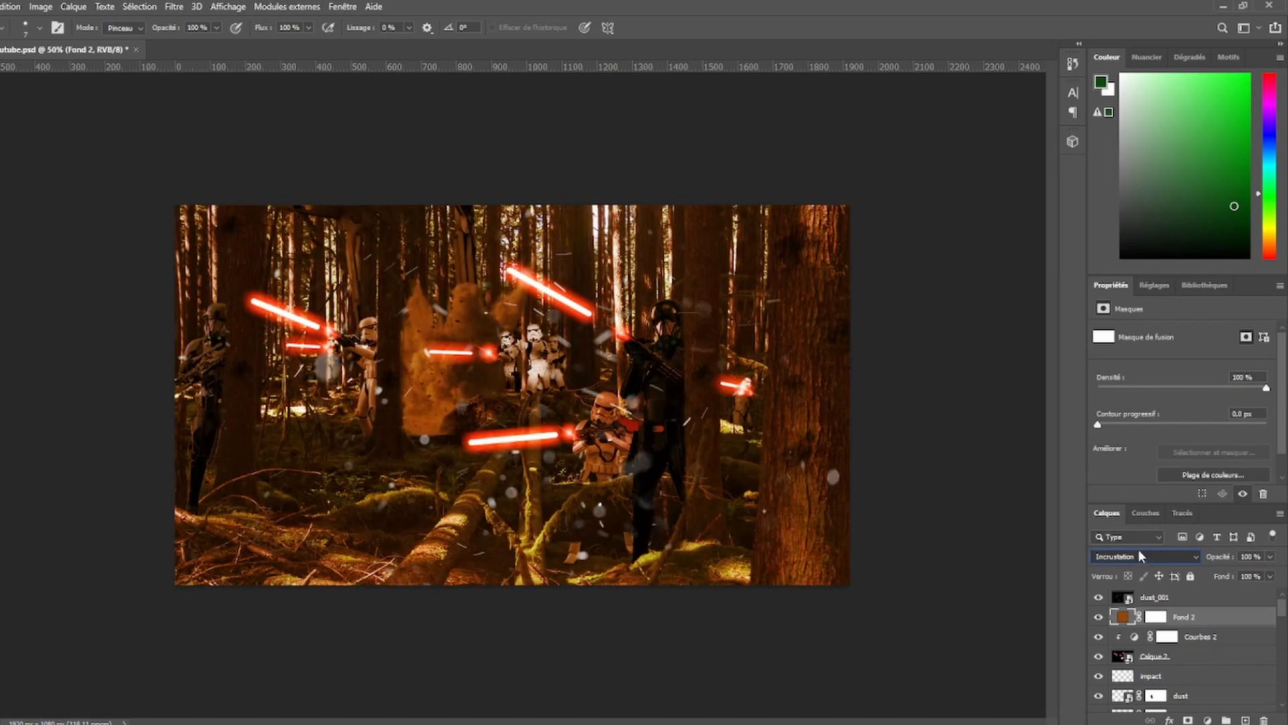
{"action": "key", "text": "Down"}
{"action": "key", "text": "Down"}
{"action": "key", "text": "Down"}
{"action": "key", "text": "Down"}
{"action": "key", "text": "Down"}
{"action": "key", "text": "Down"}
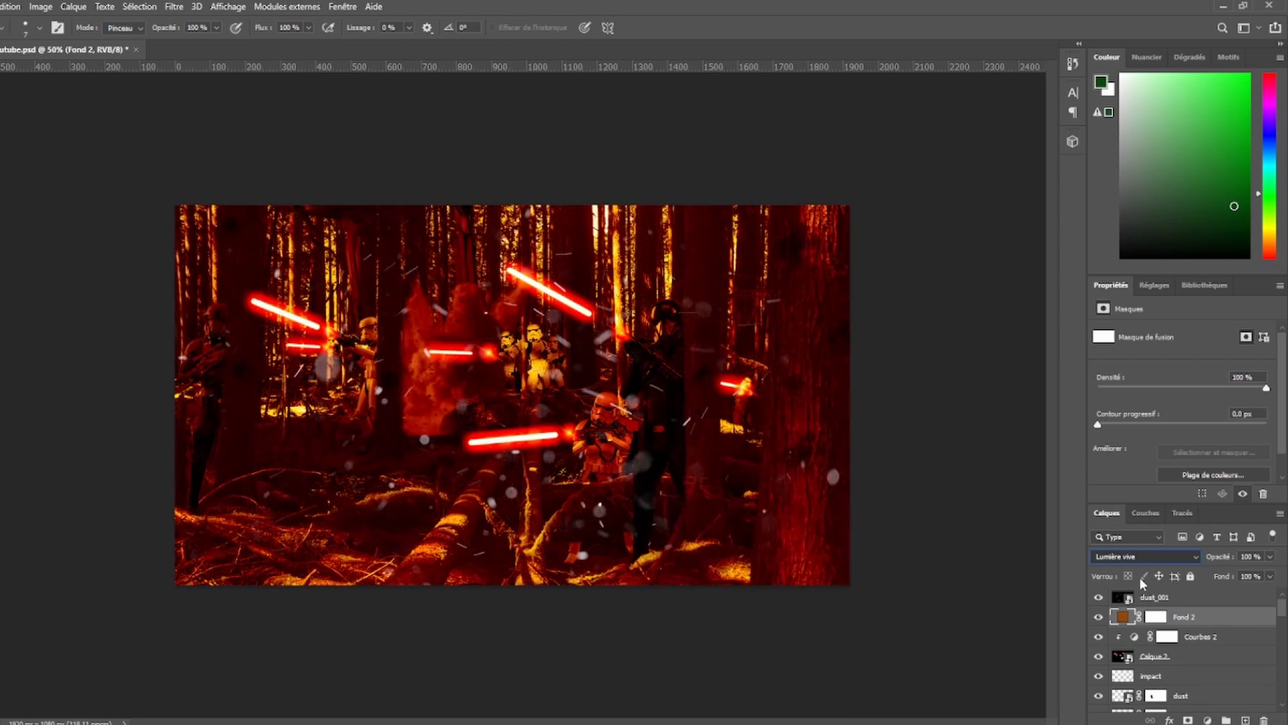
{"action": "key", "text": "Down"}
{"action": "key", "text": "Down"}
{"action": "key", "text": "Down"}
{"action": "key", "text": "Down"}
{"action": "key", "text": "Down"}
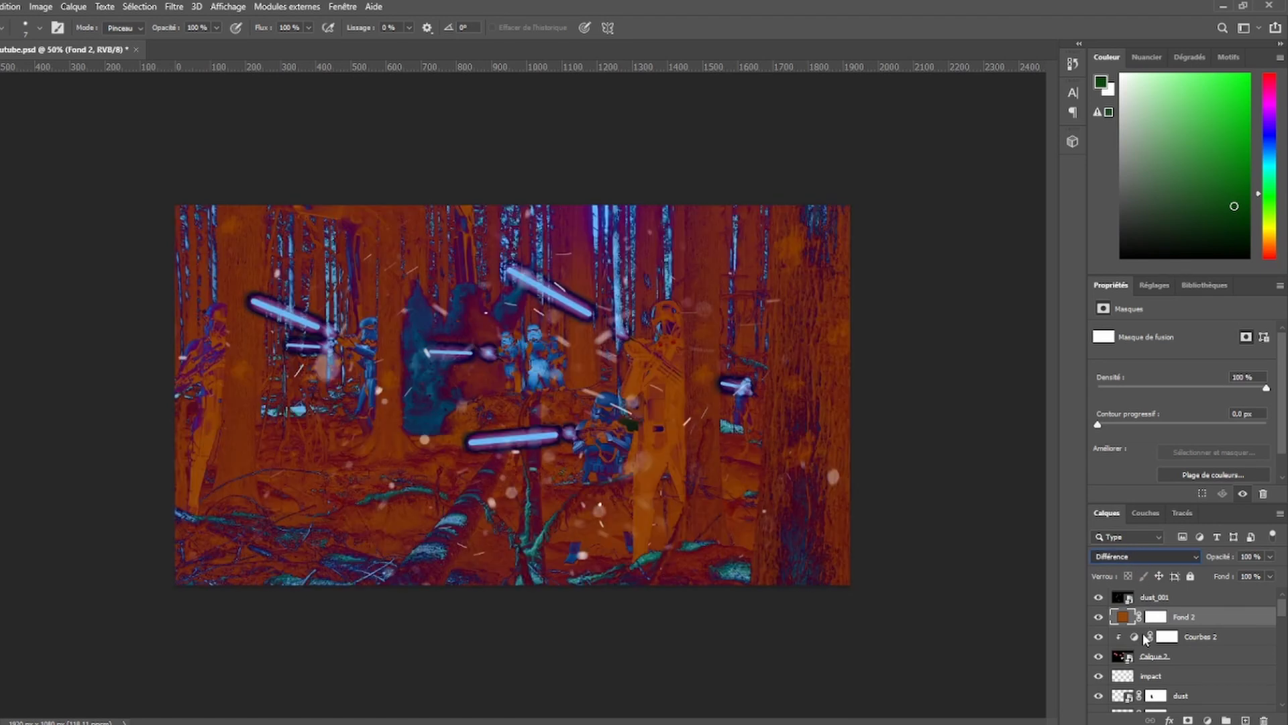
{"action": "key", "text": "Up"}
{"action": "key", "text": "Up"}
{"action": "key", "text": "Up"}
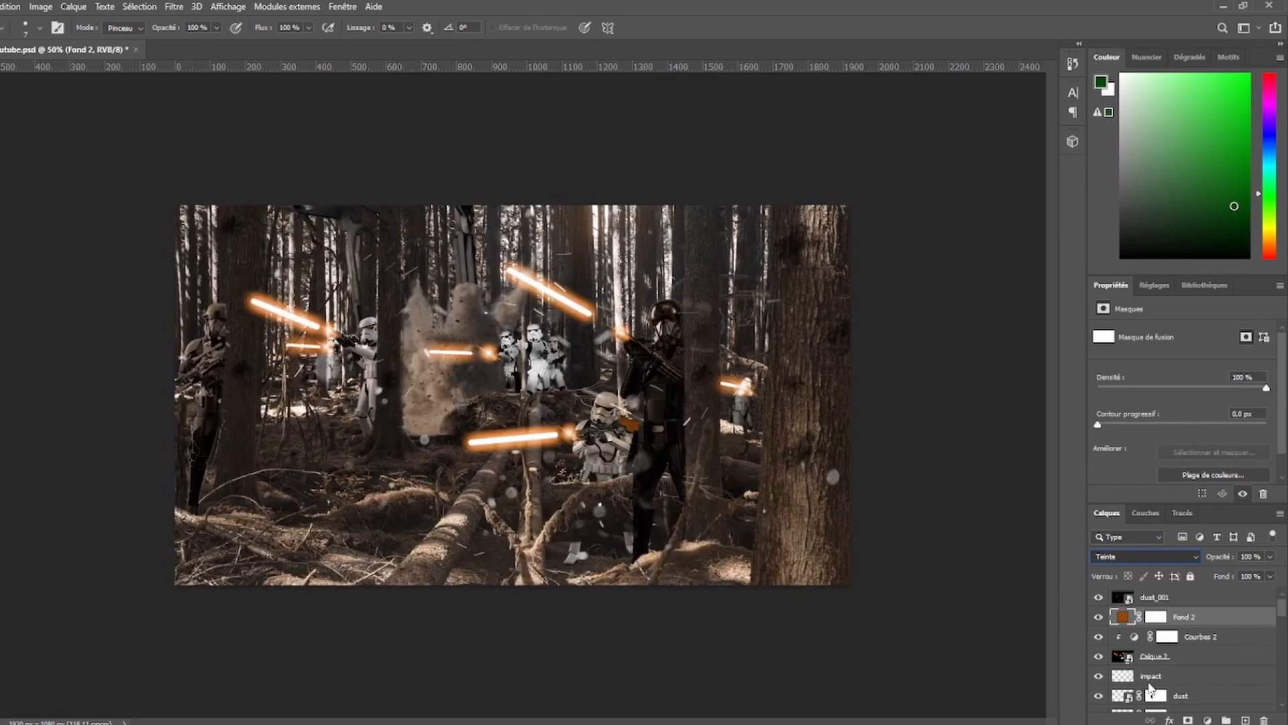
{"action": "key", "text": "Down"}
{"action": "key", "text": "Down"}
{"action": "key", "text": "Down"}
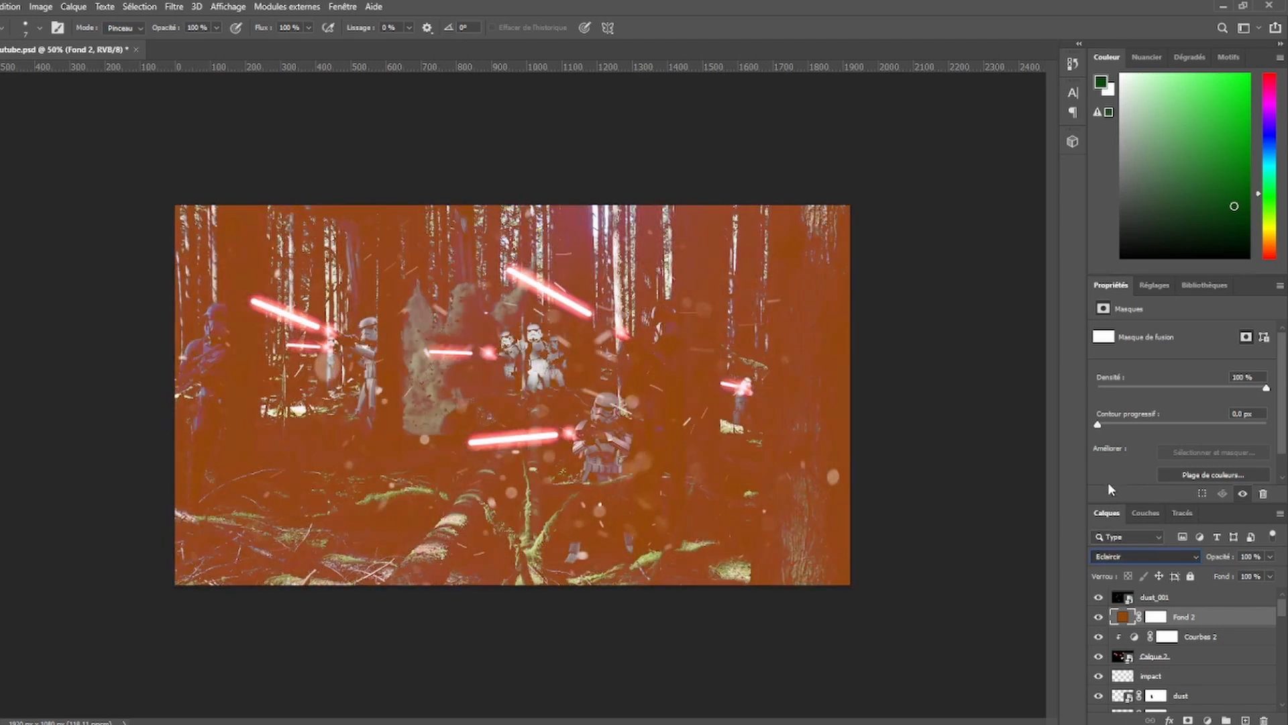
{"action": "key", "text": "Down"}
{"action": "key", "text": "Down"}
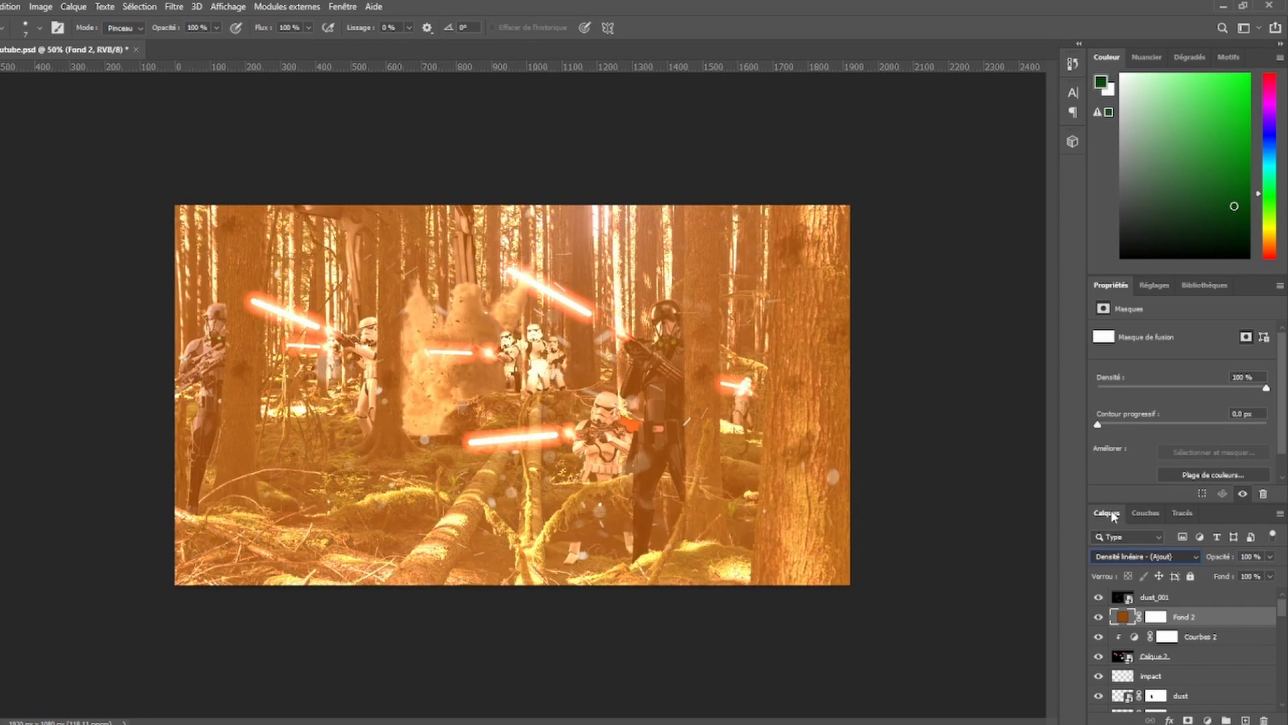
{"action": "key", "text": "Up"}
{"action": "key", "text": "Up"}
{"action": "key", "text": "Up"}
{"action": "key", "text": "Up"}
{"action": "key", "text": "Up"}
{"action": "key", "text": "Up"}
{"action": "key", "text": "Down"}
{"action": "key", "text": "Down"}
{"action": "key", "text": "Down"}
{"action": "key", "text": "Down"}
{"action": "key", "text": "Down"}
{"action": "key", "text": "Down"}
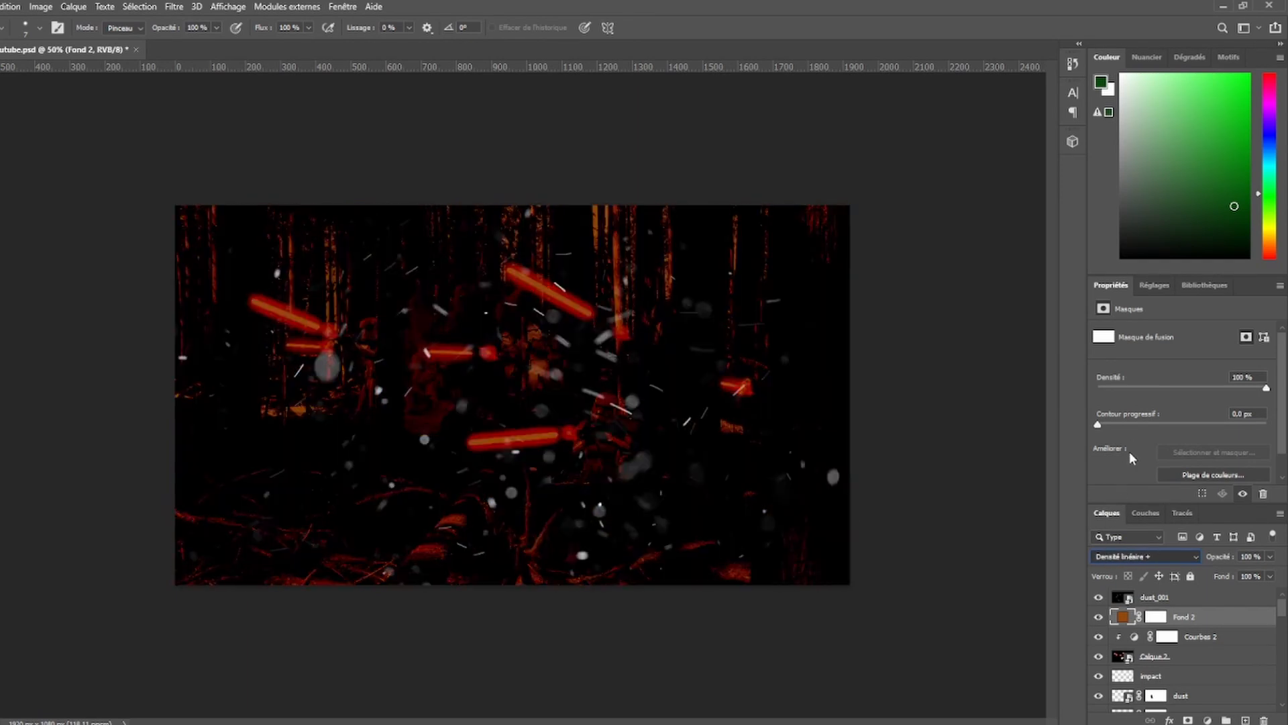
{"action": "key", "text": "Up"}
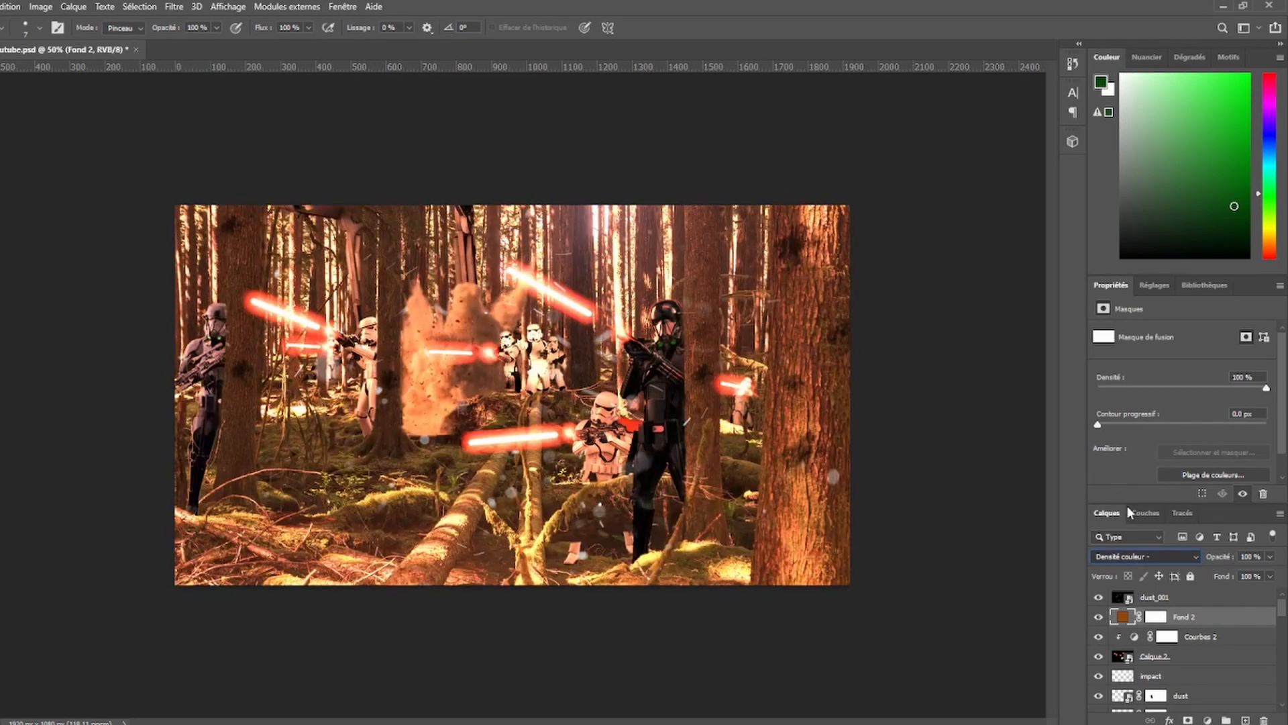
{"action": "key", "text": "Down"}
{"action": "key", "text": "Down"}
{"action": "key", "text": "Down"}
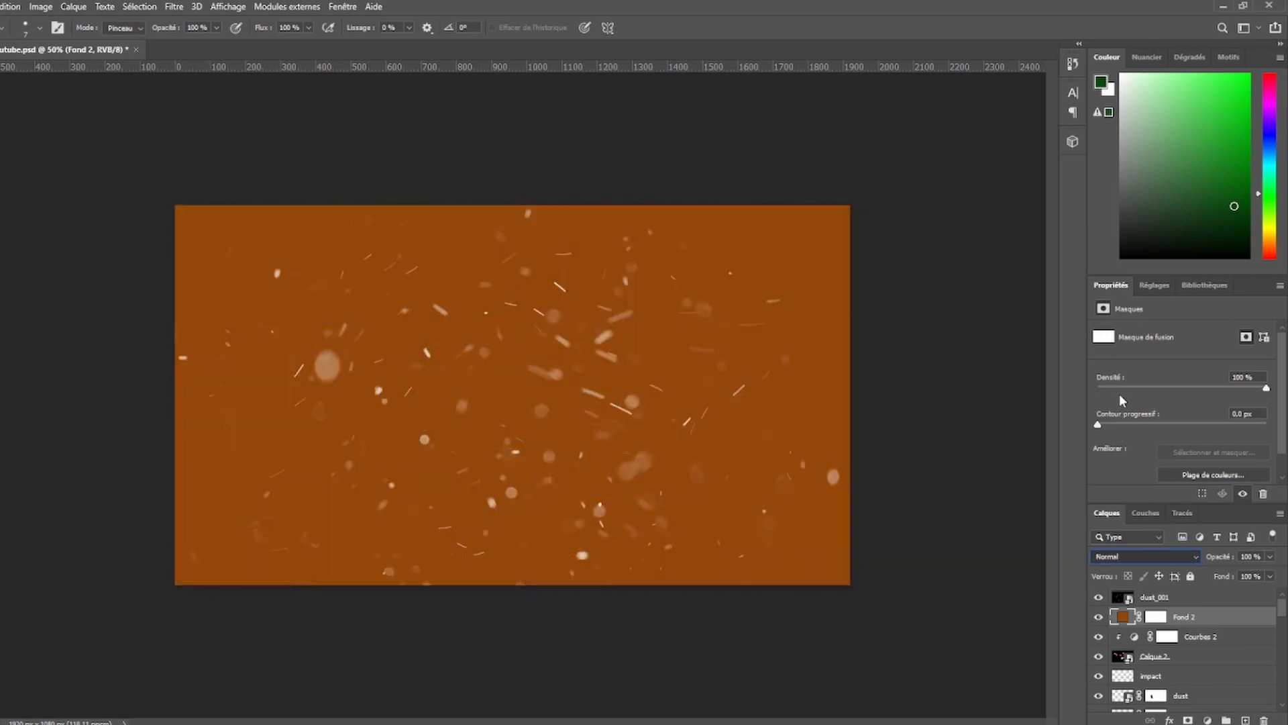
- Try lowering Fond 2's opacity in Normal mode, then restore it to 100%
{"action": "left_click", "coordinate": [1122, 389]}
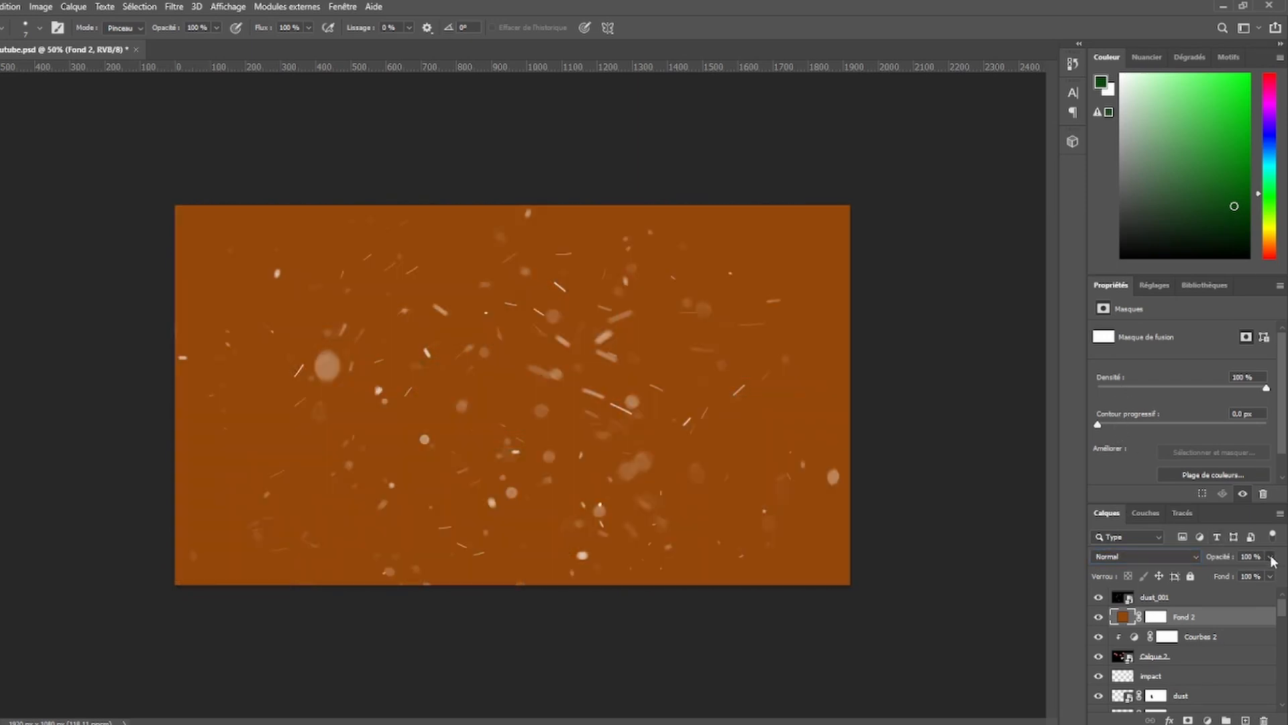
{"action": "left_click", "coordinate": [1271, 557]}
{"action": "left_click", "coordinate": [1239, 577]}
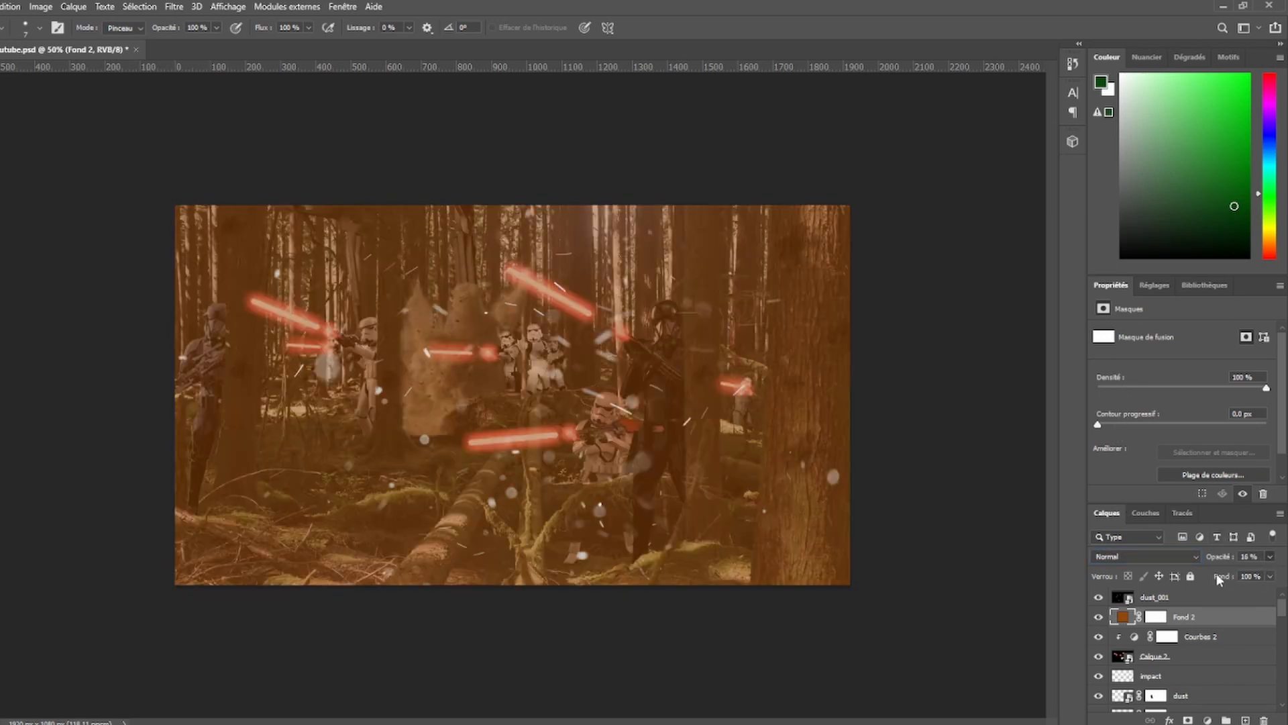
{"action": "left_click_drag", "start_coordinate": [1217, 575], "coordinate": [1271, 576]}
- Set Fond 2's blend mode to Densité couleur -
{"action": "left_click", "coordinate": [1177, 556]}
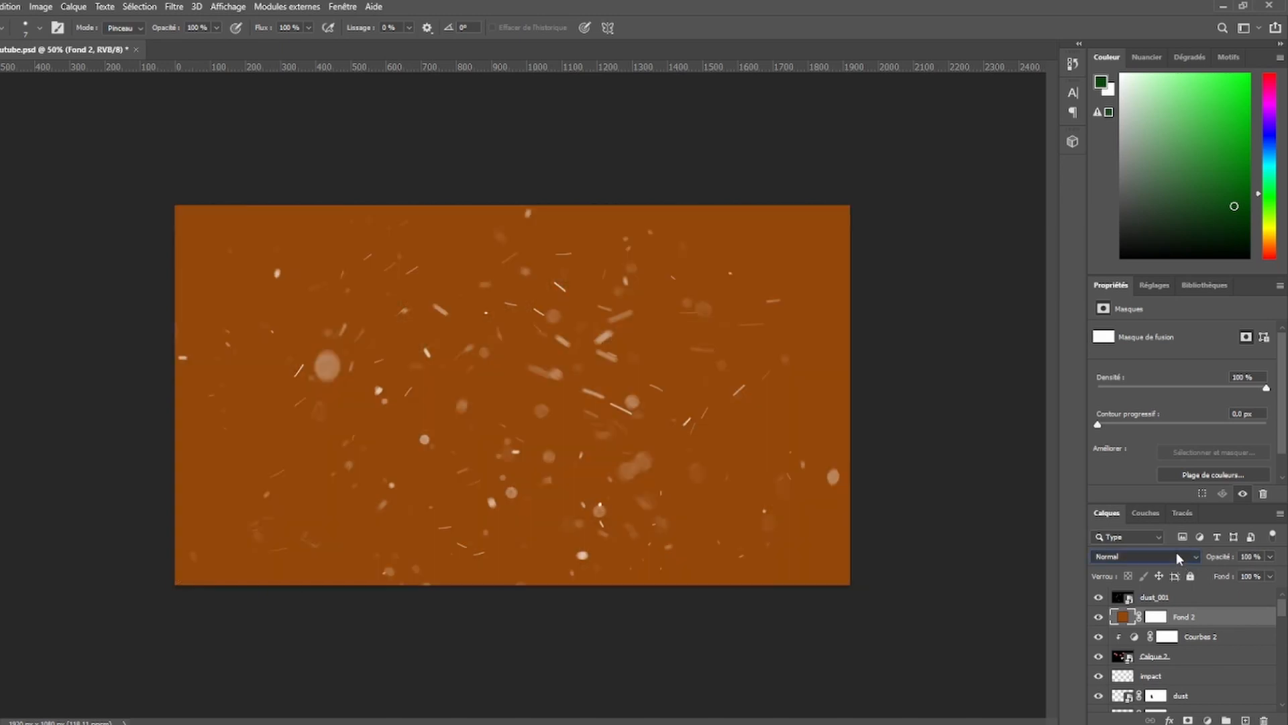
{"action": "key", "text": "Down"}
{"action": "key", "text": "Down"}
{"action": "key", "text": "Down"}
{"action": "key", "text": "Down"}
{"action": "key", "text": "Down"}
{"action": "key", "text": "Down"}
{"action": "key", "text": "Down"}
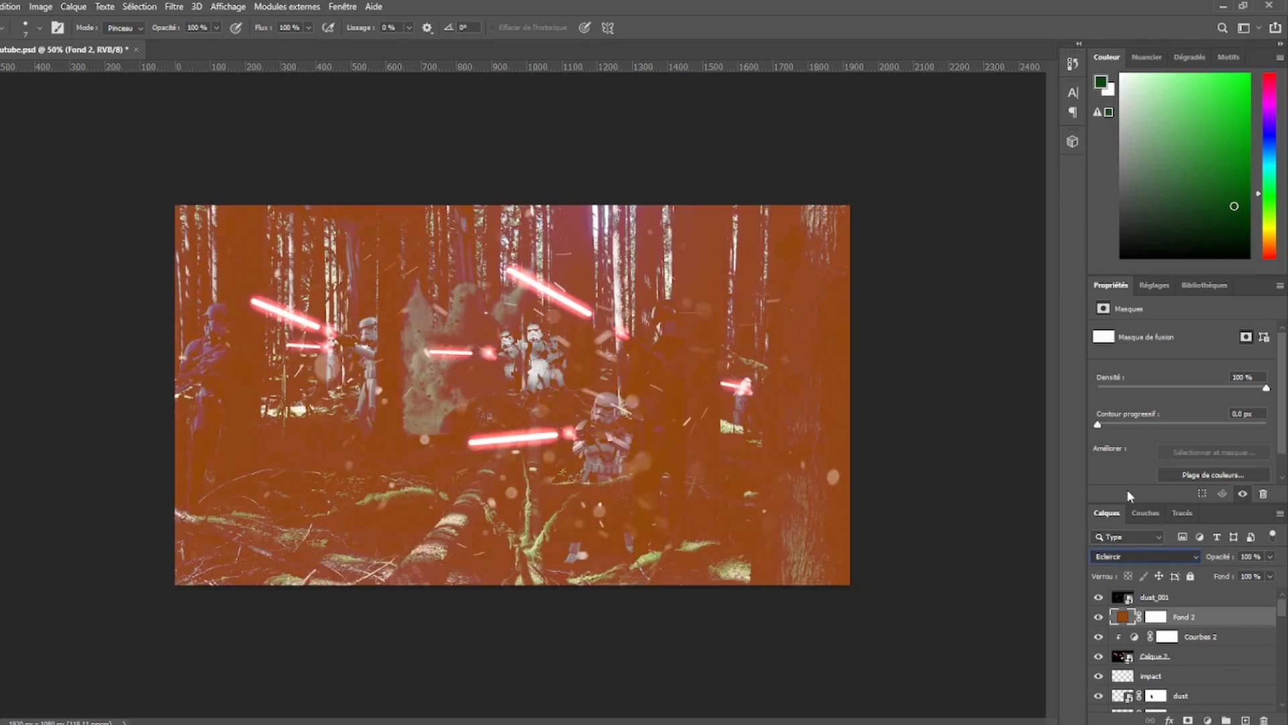
{"action": "key", "text": "Down"}
{"action": "key", "text": "Down"}
{"action": "key", "text": "Down"}
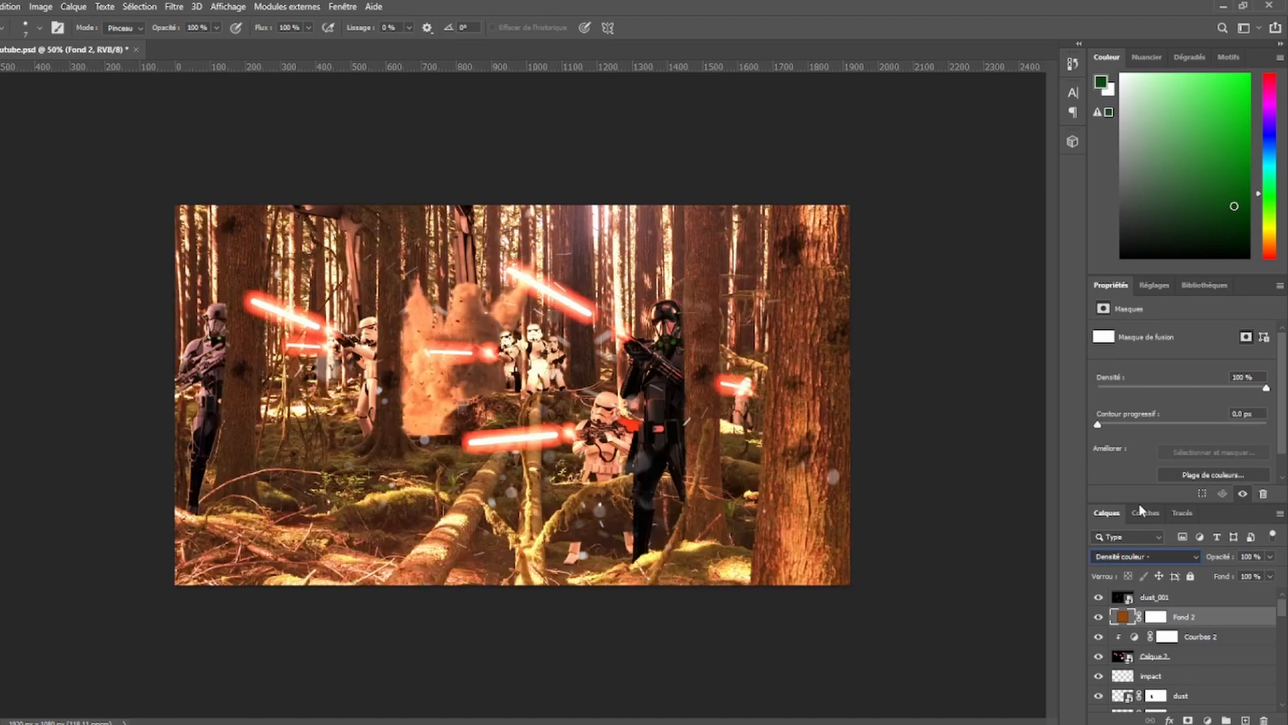
{"action": "key", "text": "Up"}
{"action": "key", "text": "Down"}
{"action": "key", "text": "Down"}
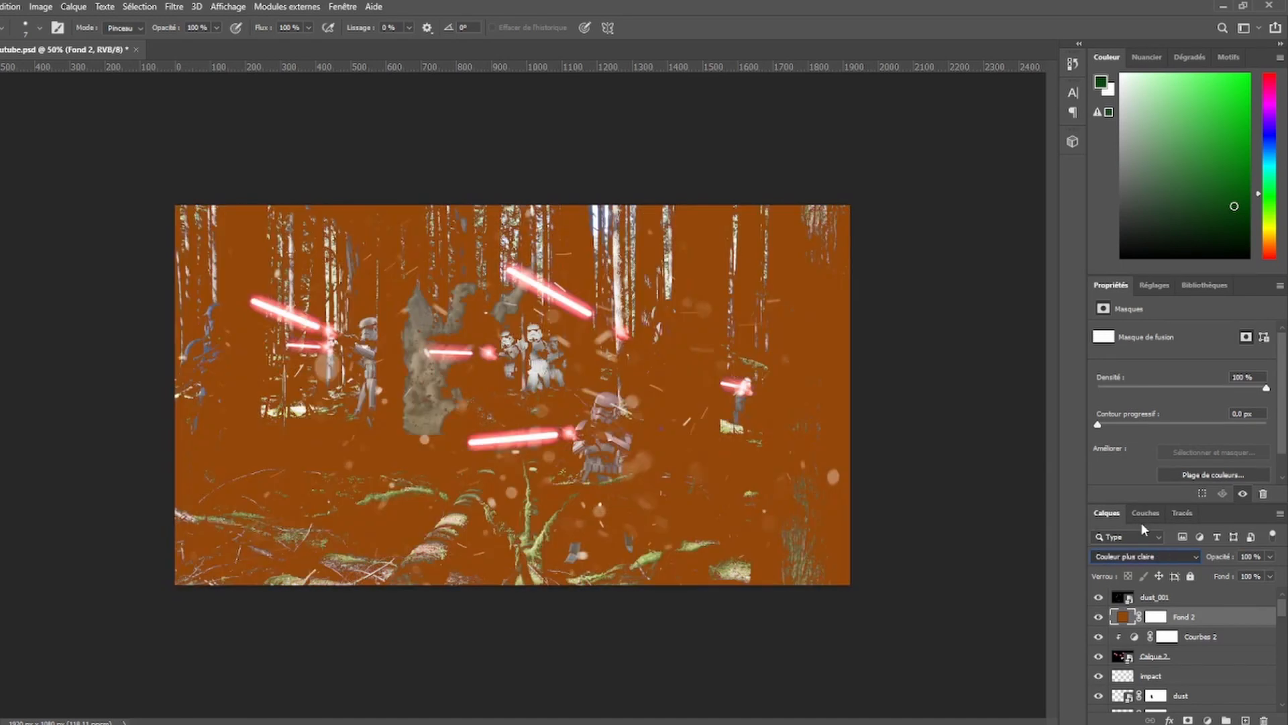
{"action": "key", "text": "Up"}
{"action": "key", "text": "Up"}
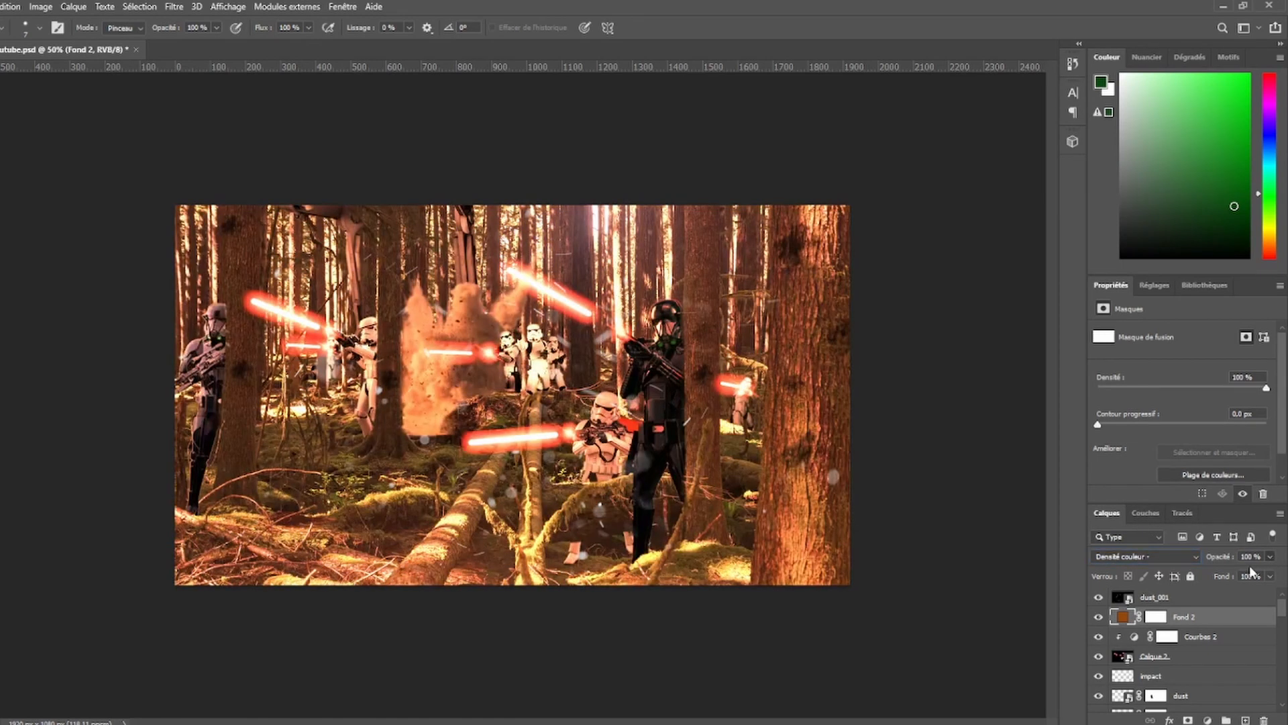
- Lower Fond 2's opacity to 50% and adjust its advanced blending options
{"action": "left_click_drag", "start_coordinate": [1247, 575], "coordinate": [1240, 574]}
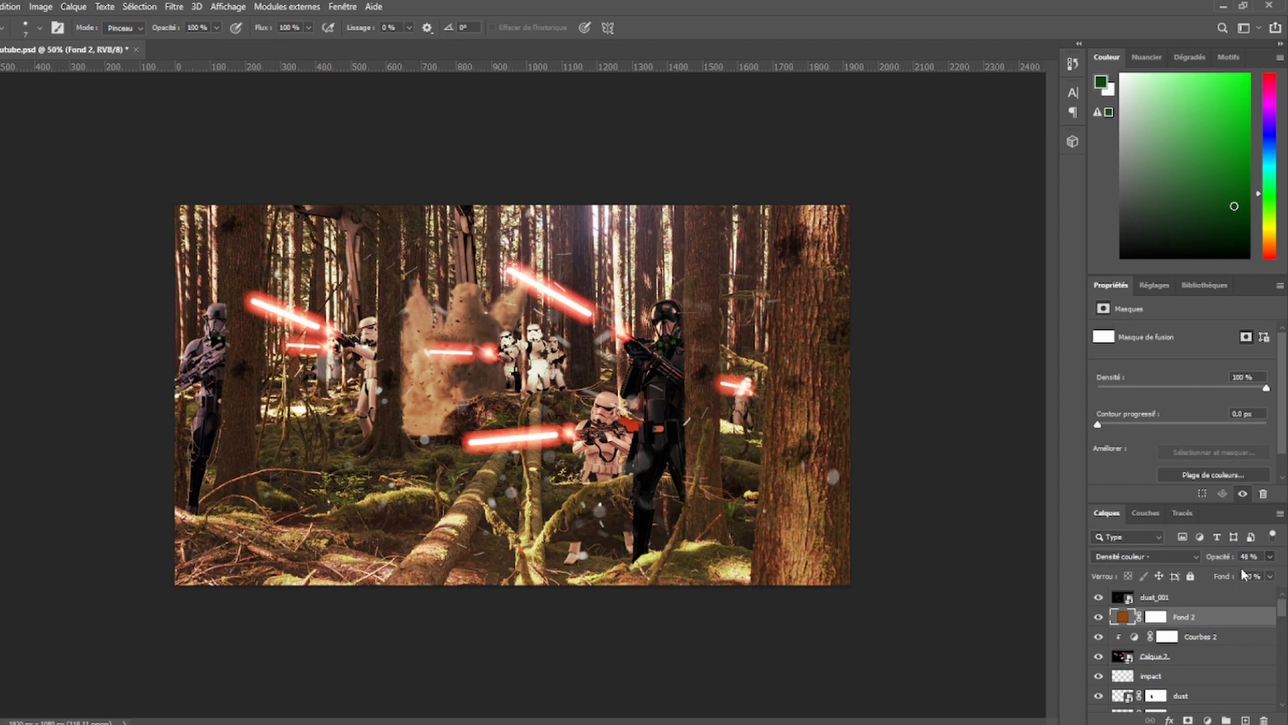
{"action": "left_click_drag", "start_coordinate": [1239, 573], "coordinate": [1240, 574]}
{"action": "double_click", "coordinate": [1229, 622]}
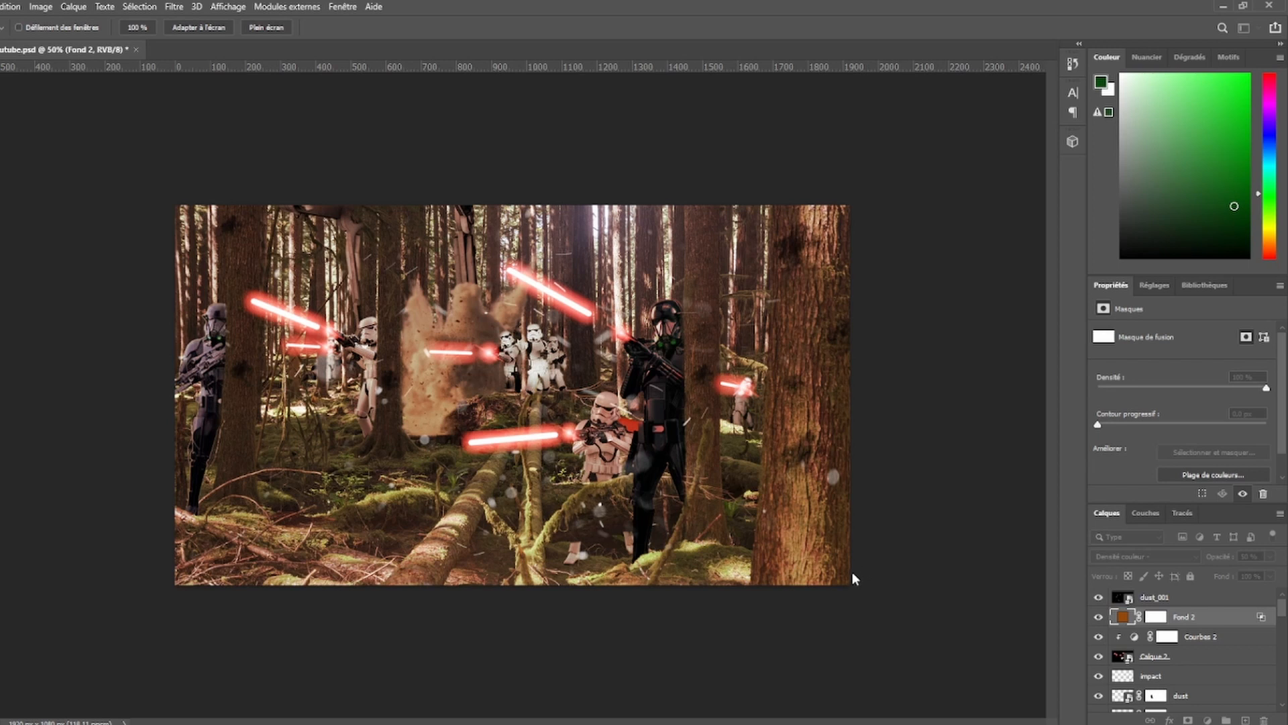
{"action": "key", "text": "i"}
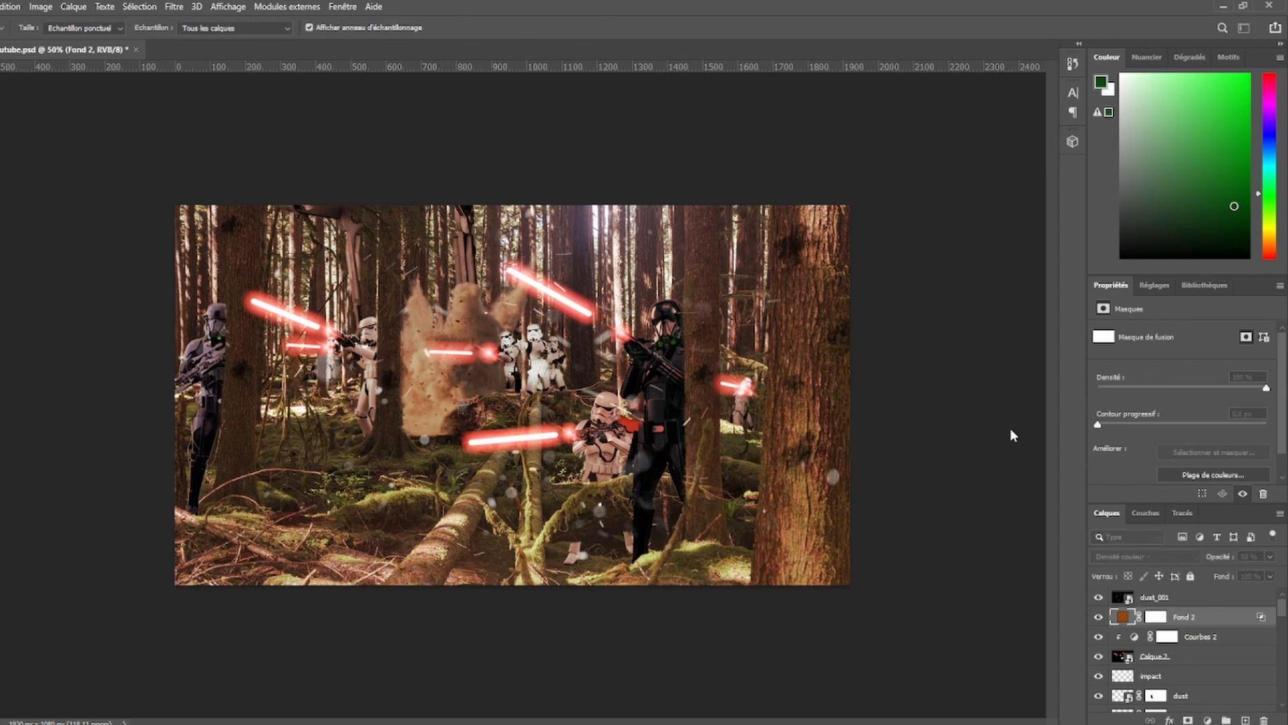
{"action": "key", "text": "b"}
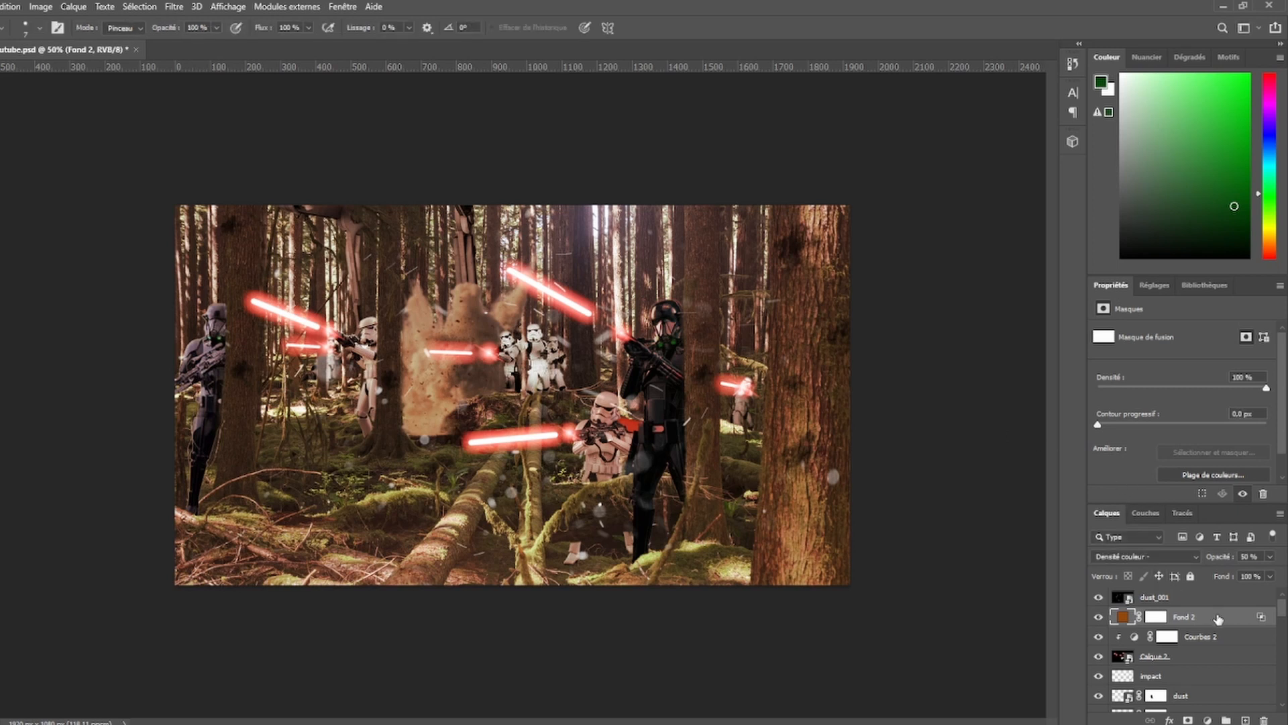
- Duplicate Fond 2 with the original hidden and change the copy's fill color to dark green
{"action": "key", "text": "ctrl+j"}
{"action": "left_click", "coordinate": [1098, 636]}
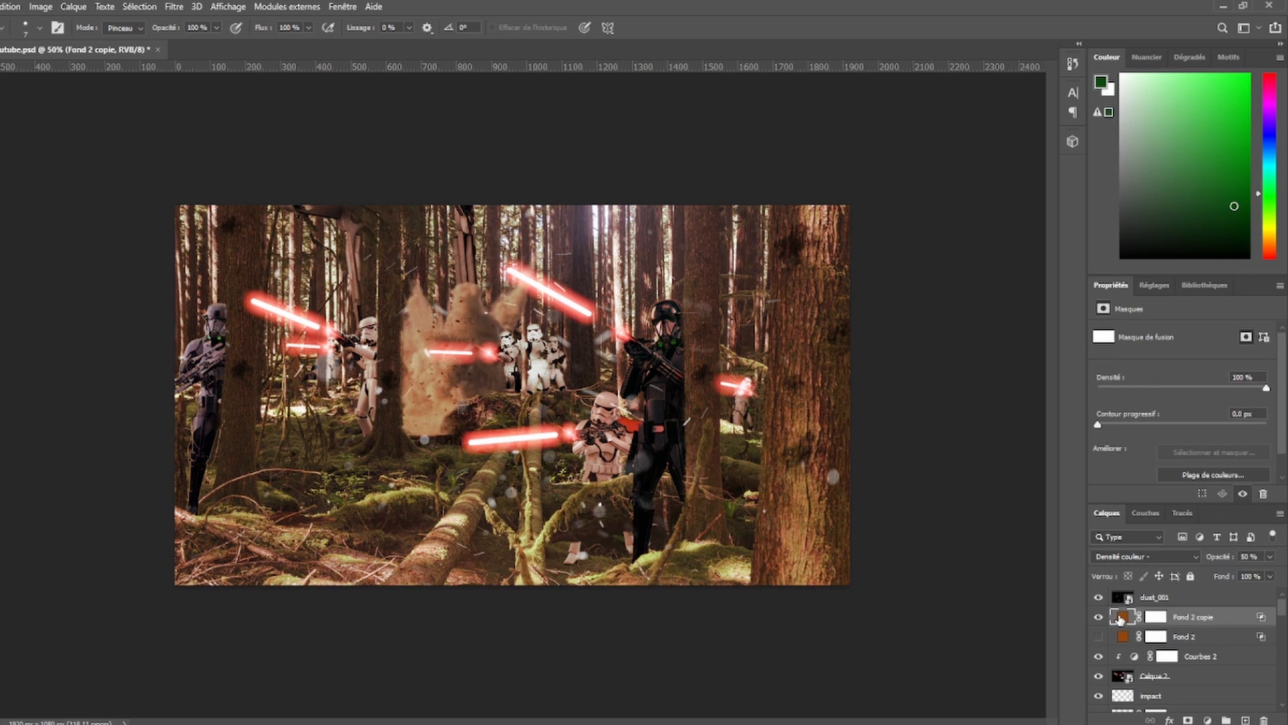
{"action": "double_click", "coordinate": [1119, 619]}
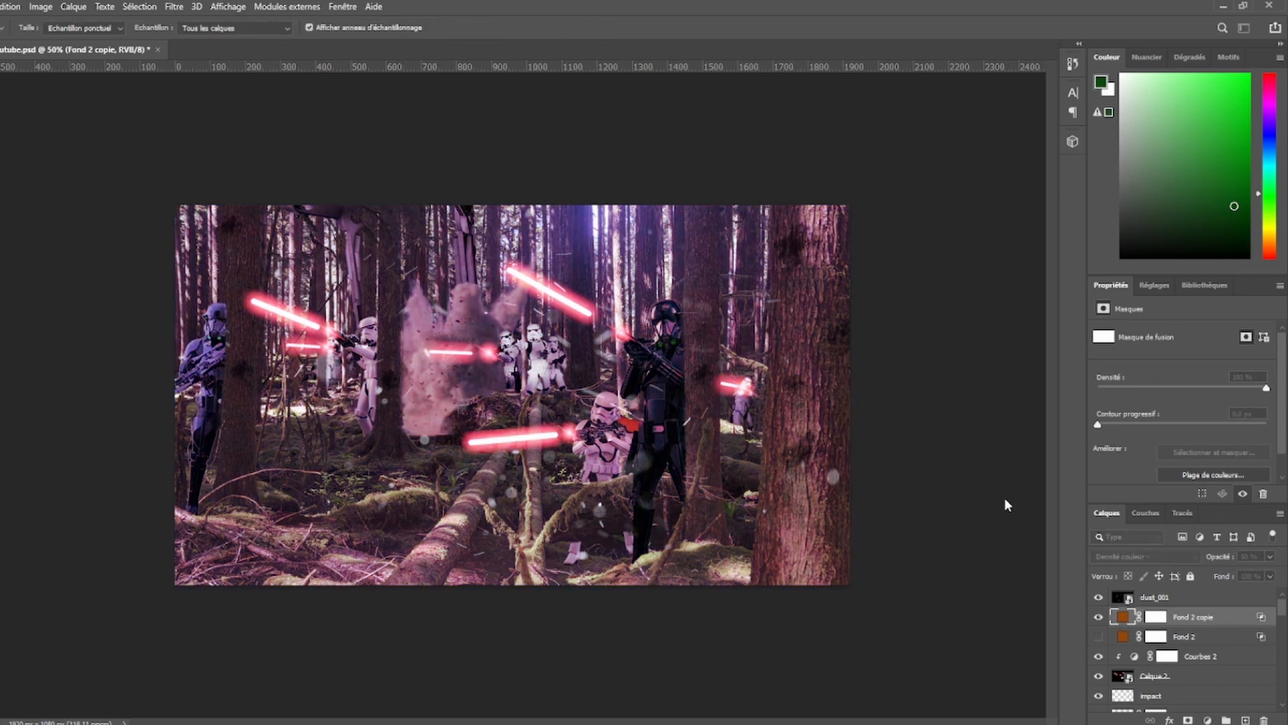
{"action": "mouse_move", "coordinate": [963, 529]}
{"action": "left_mouse_down"}
{"action": "mouse_move", "coordinate": [960, 490]}
{"action": "mouse_move", "coordinate": [966, 536]}
{"action": "left_mouse_up"}
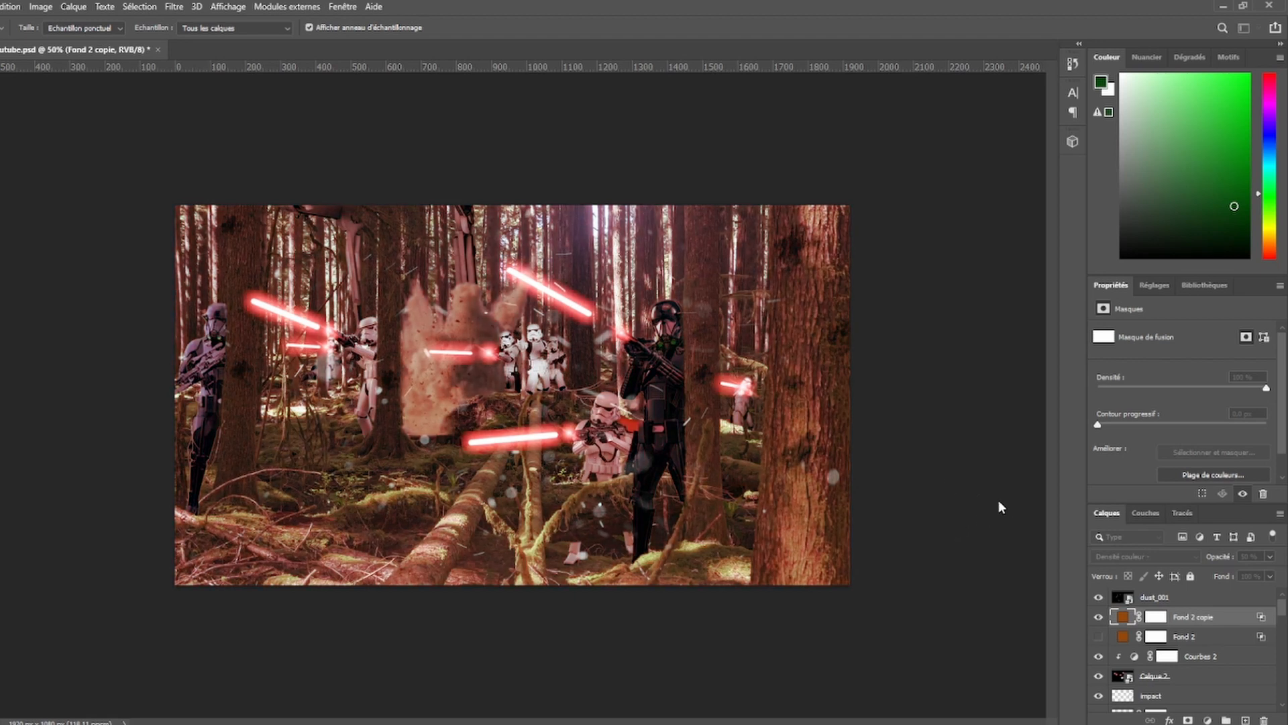
{"action": "left_click", "coordinate": [1009, 538]}
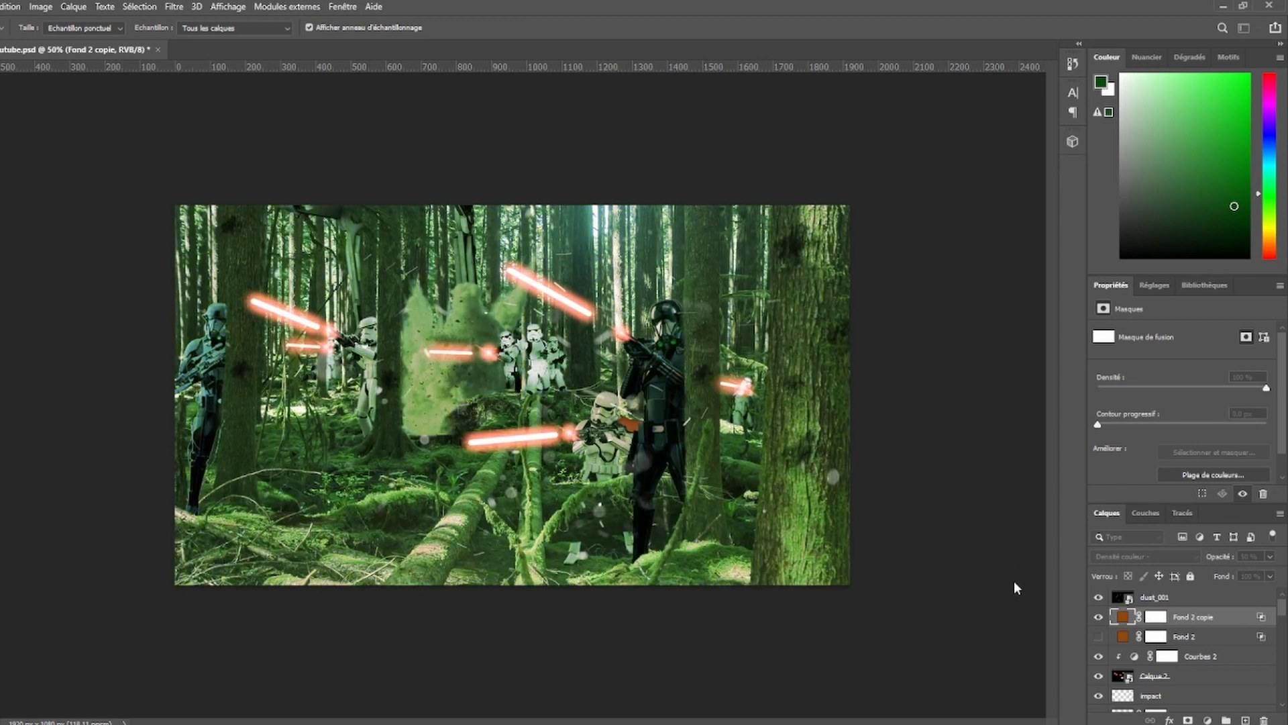
{"action": "left_click", "coordinate": [967, 559]}
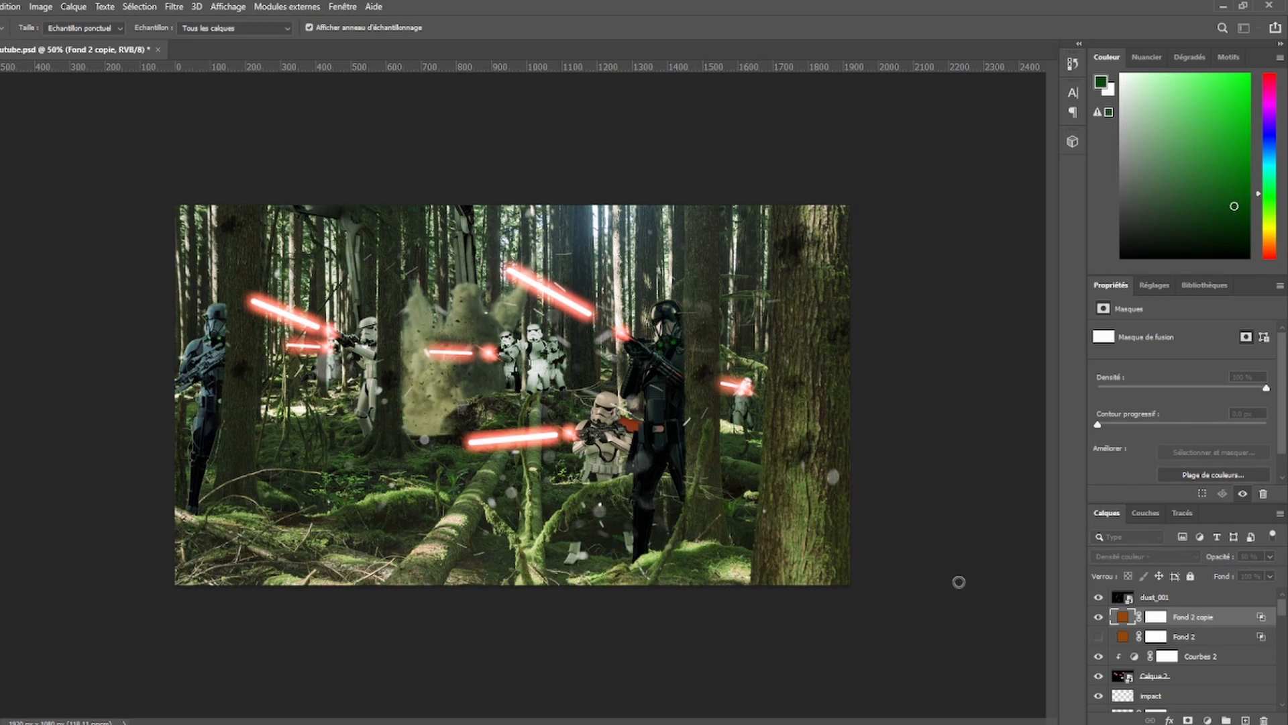
{"action": "key", "text": "Return"}
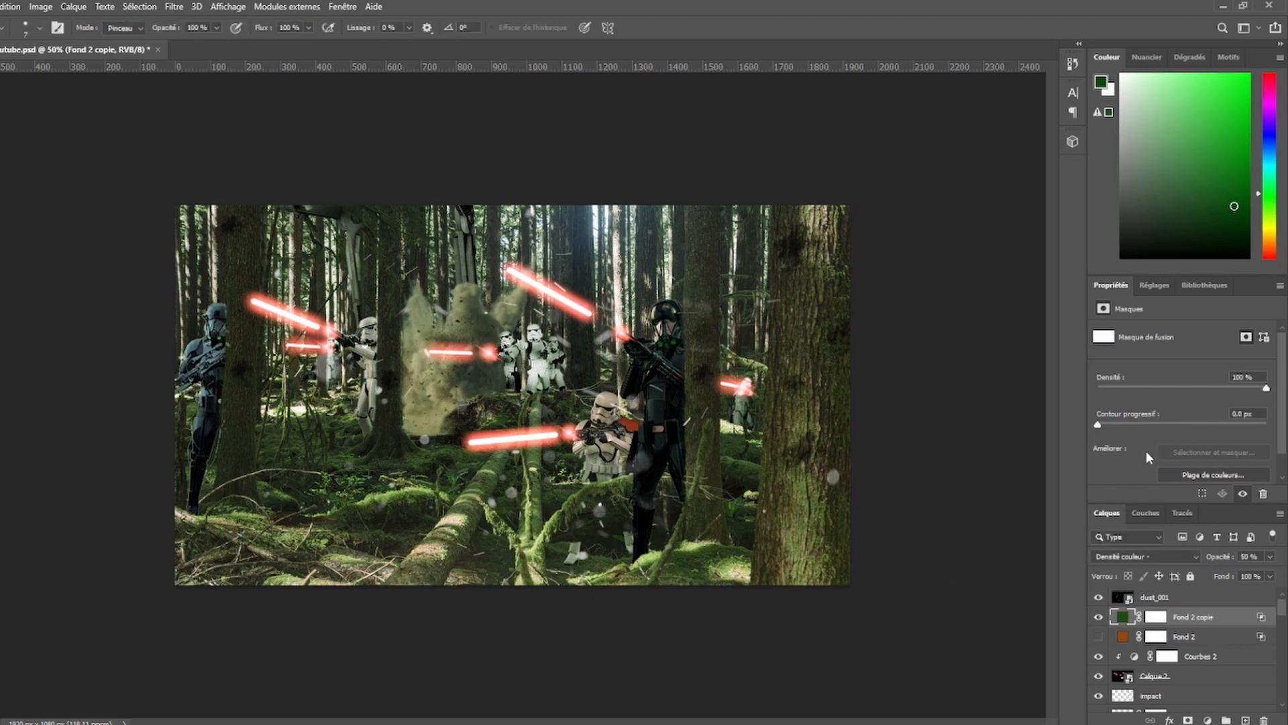
- Delete the hidden orange Fond 2 fill layer
{"action": "left_click", "coordinate": [1229, 643]}
{"action": "key", "text": "Delete"}
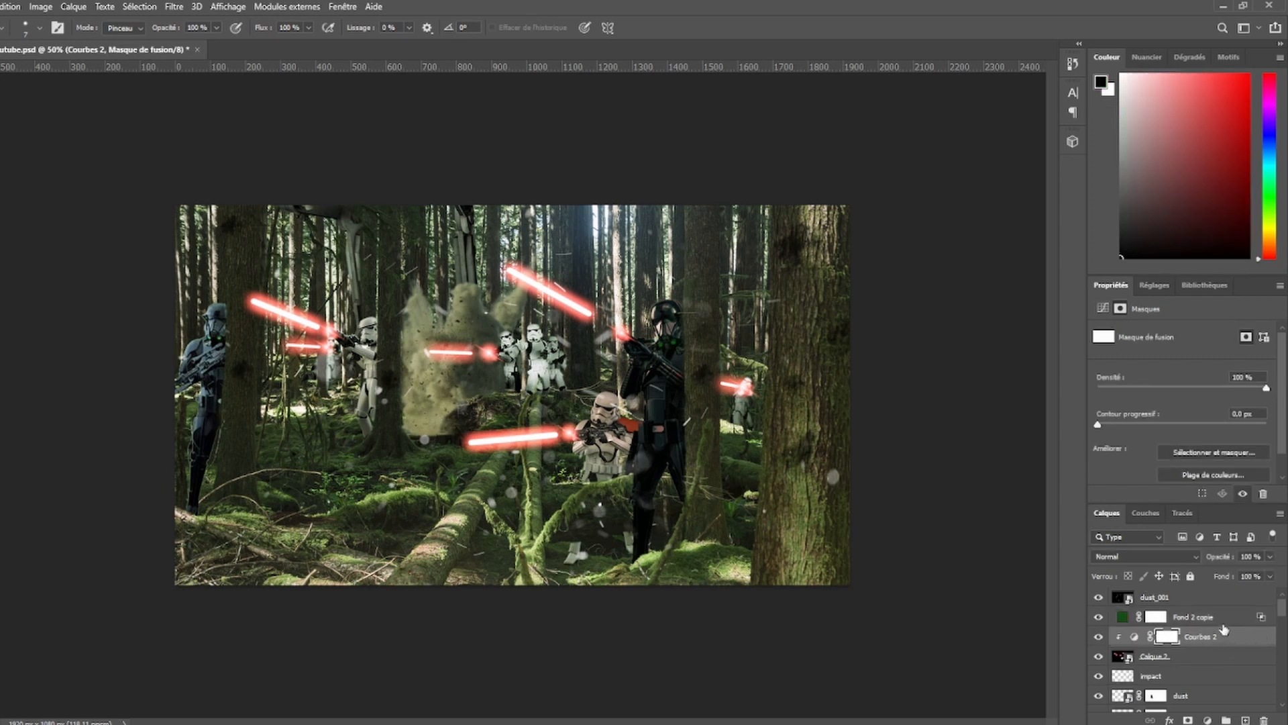
- Stamp all visible layers into a new layer above dust_001 and convert it to a smart object
{"action": "left_click", "coordinate": [1222, 624]}
{"action": "left_click", "coordinate": [1199, 599]}
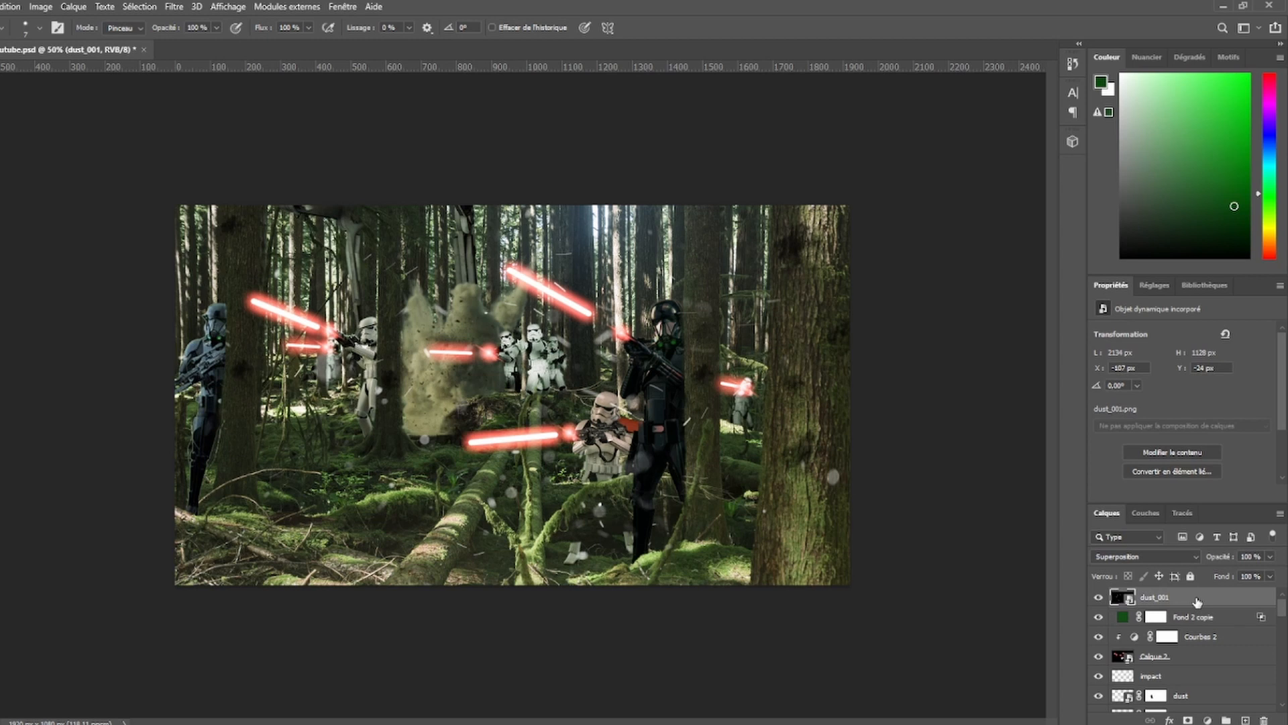
{"action": "key", "text": "ctrl+alt+shift+e"}
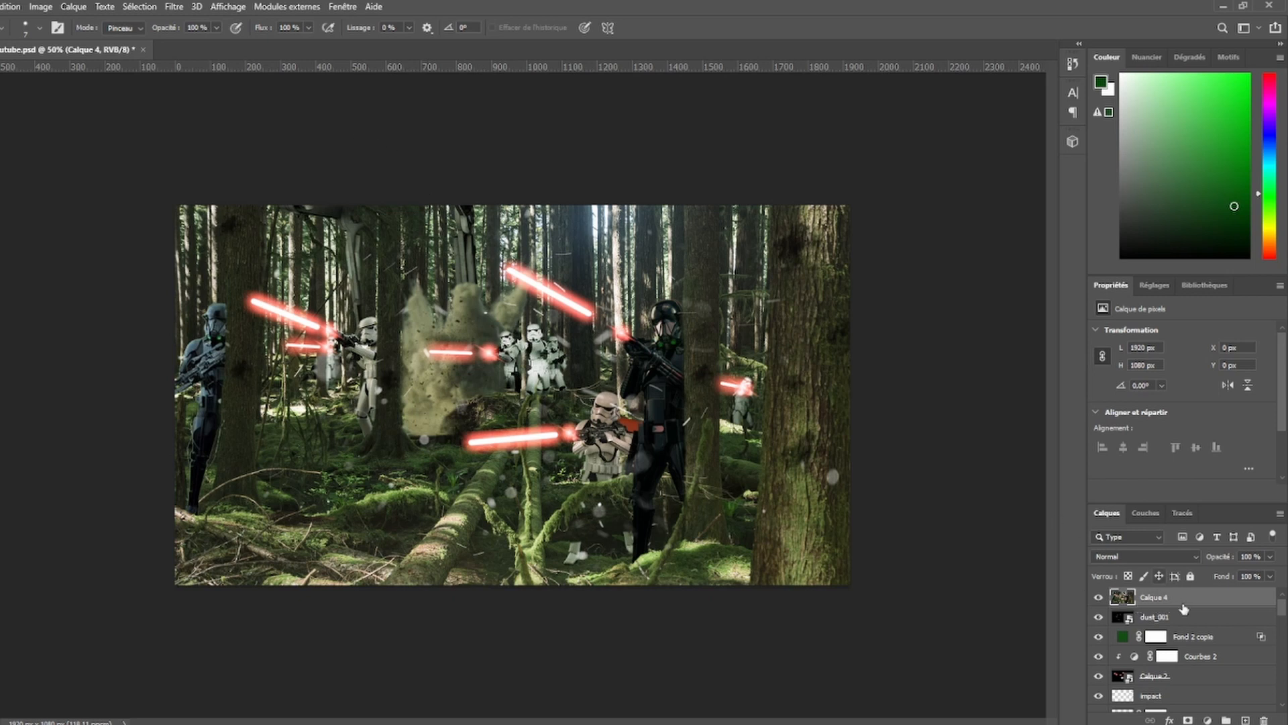
{"action": "left_click", "coordinate": [1137, 206]}
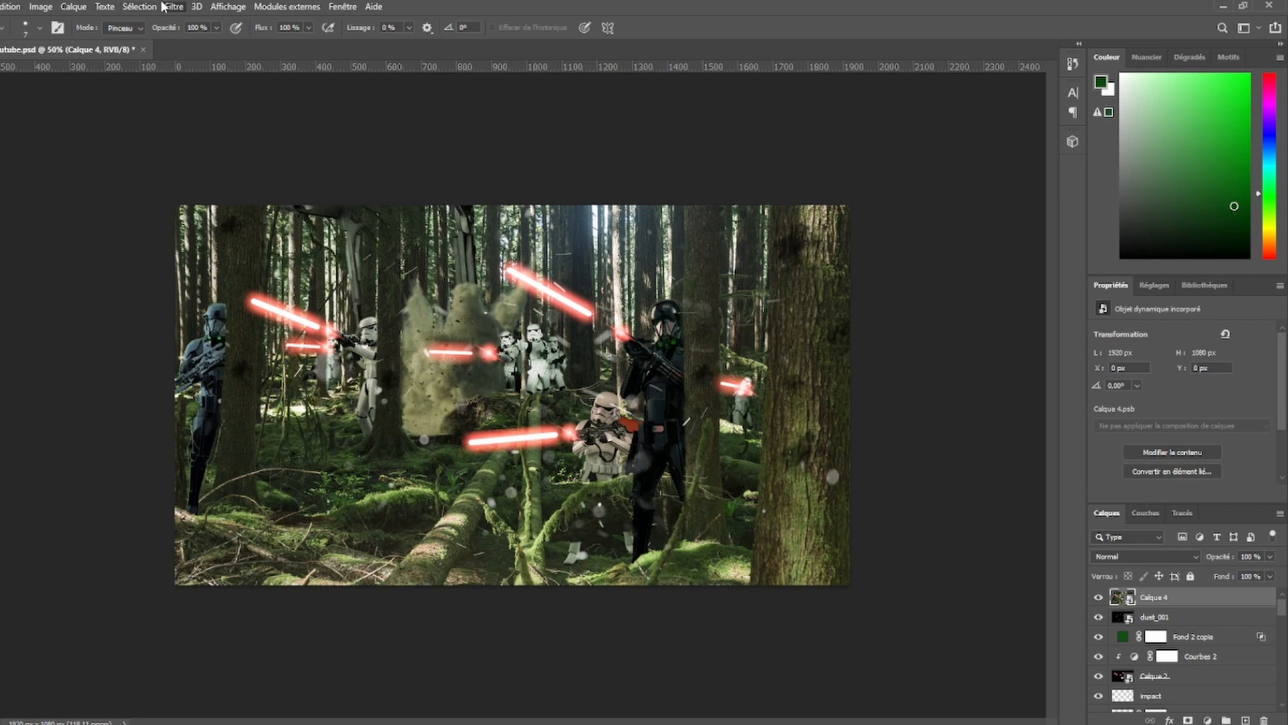